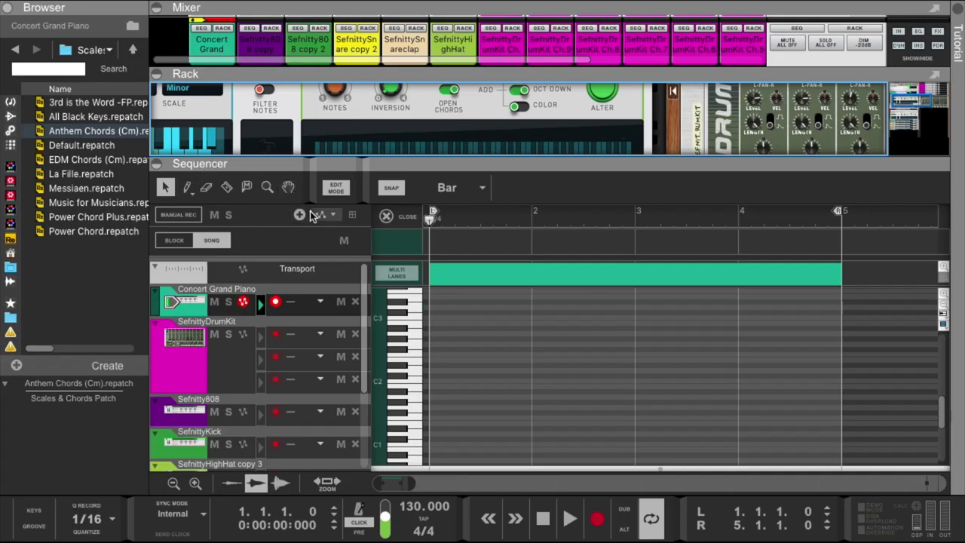
Record a chord progression over bars 1 to 4 on the Concert Grand Piano track, discarding the first trial chord.
scroll(453, 340, up, 3)
click(596, 518)
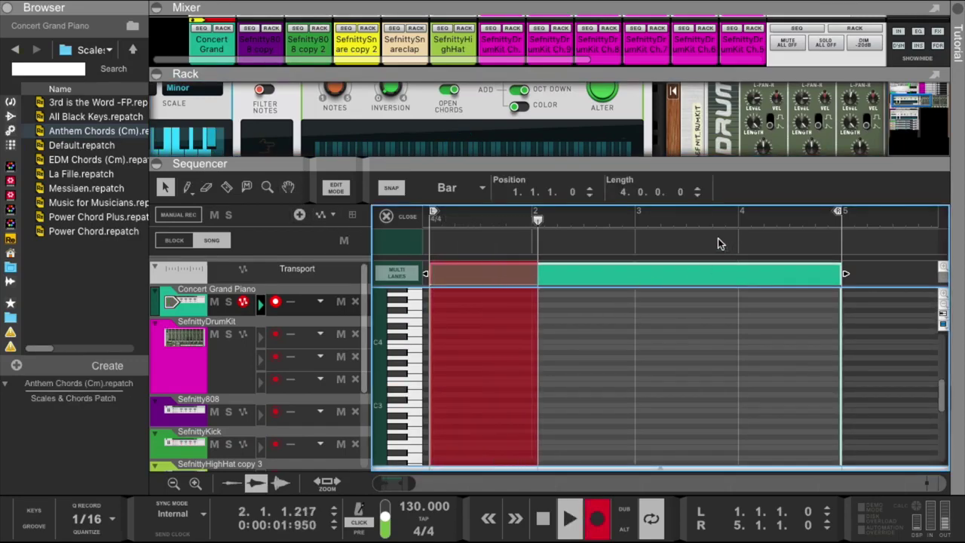
drag(557, 164, 469, 15)
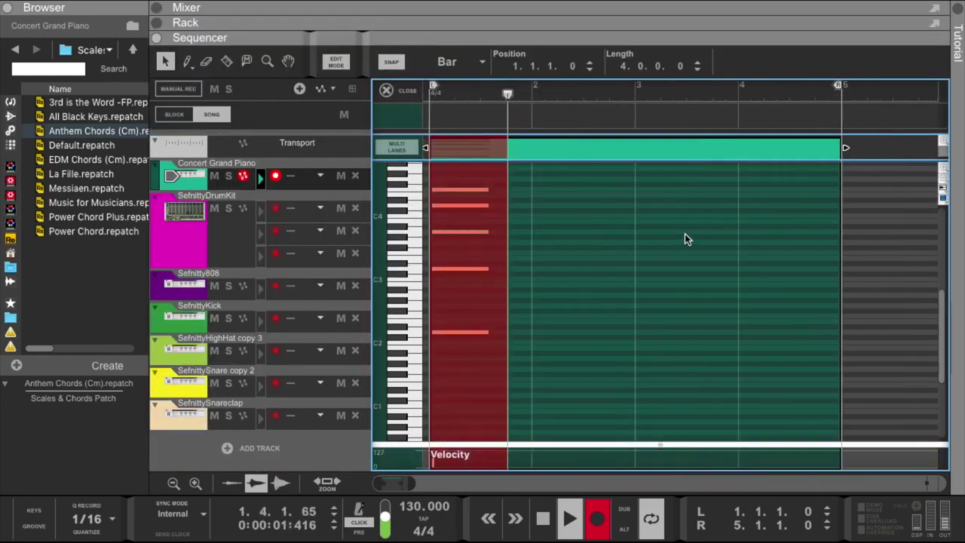
drag(524, 178, 441, 211)
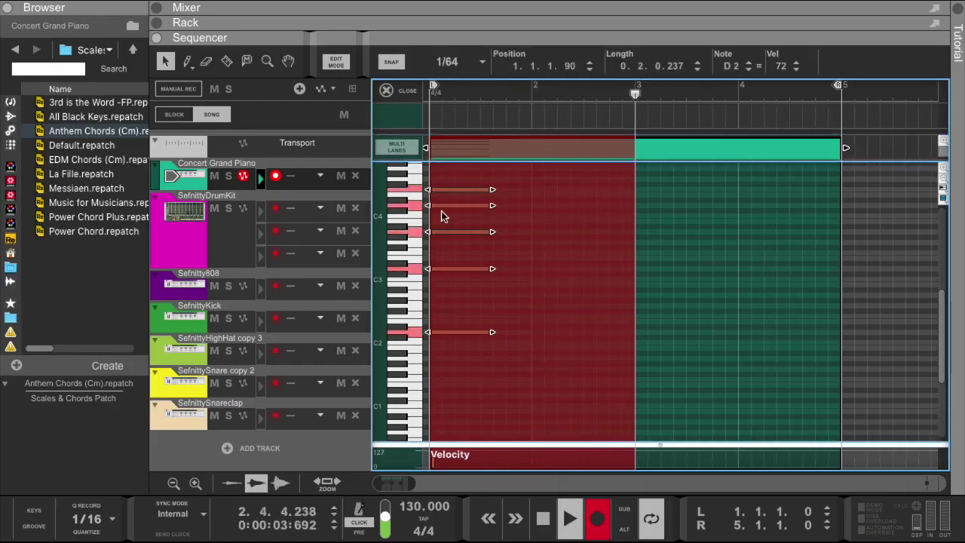
key(Delete)
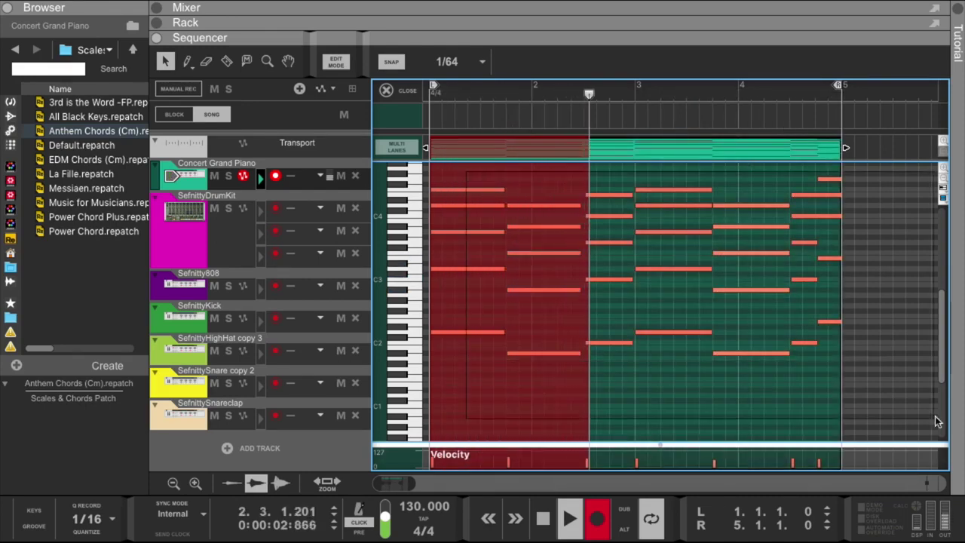
Quantize all the recorded chord notes in the Concert Grand Piano clip.
key(ctrl+a)
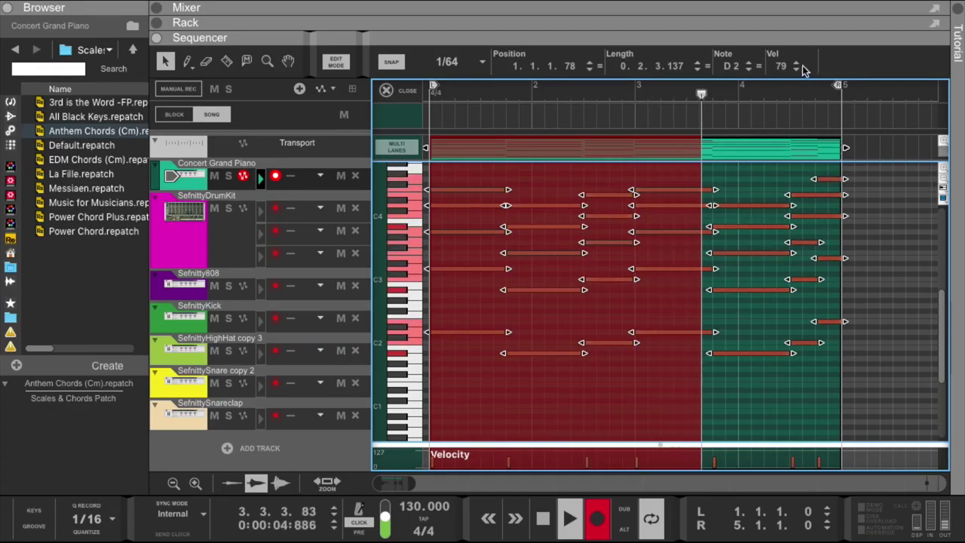
right_click(560, 178)
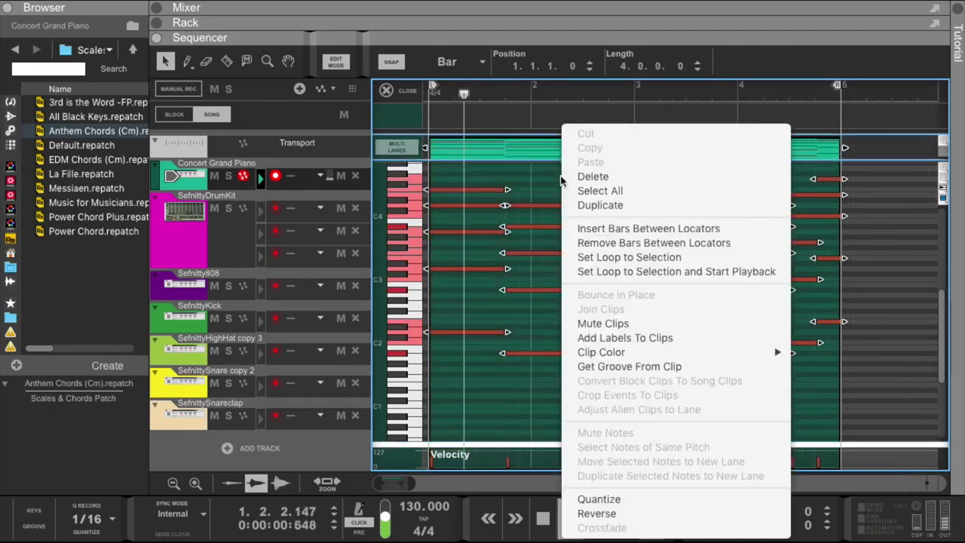
click(598, 499)
Turn off snapping and delay the first chord's top notes, moving F4 to 1.1.1.60 and D4 to about 1.1.1.45.
drag(415, 485, 404, 483)
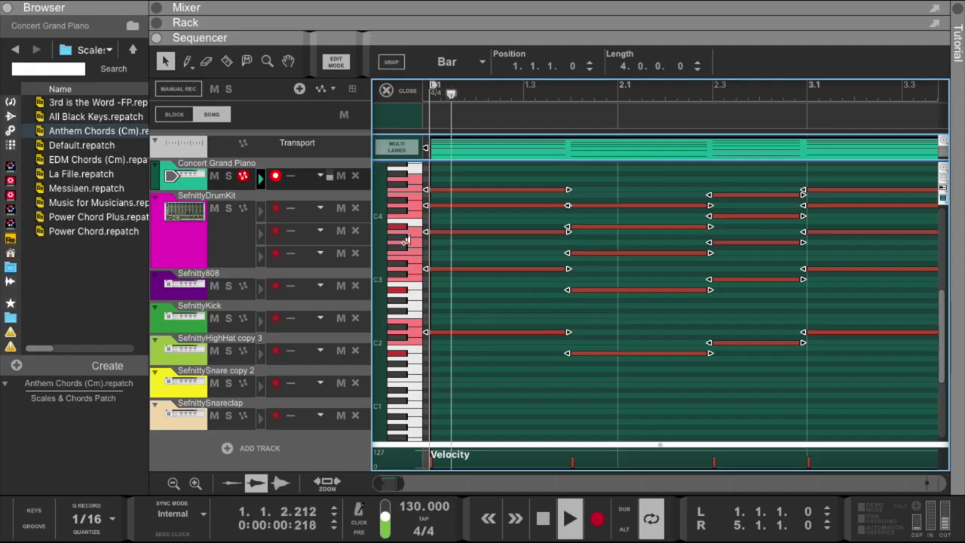
drag(401, 483, 382, 403)
click(449, 177)
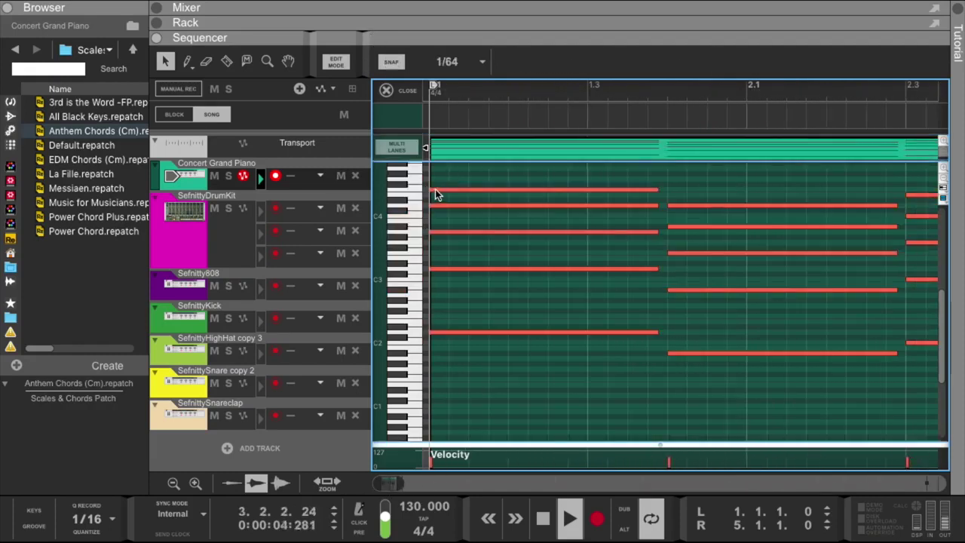
click(440, 190)
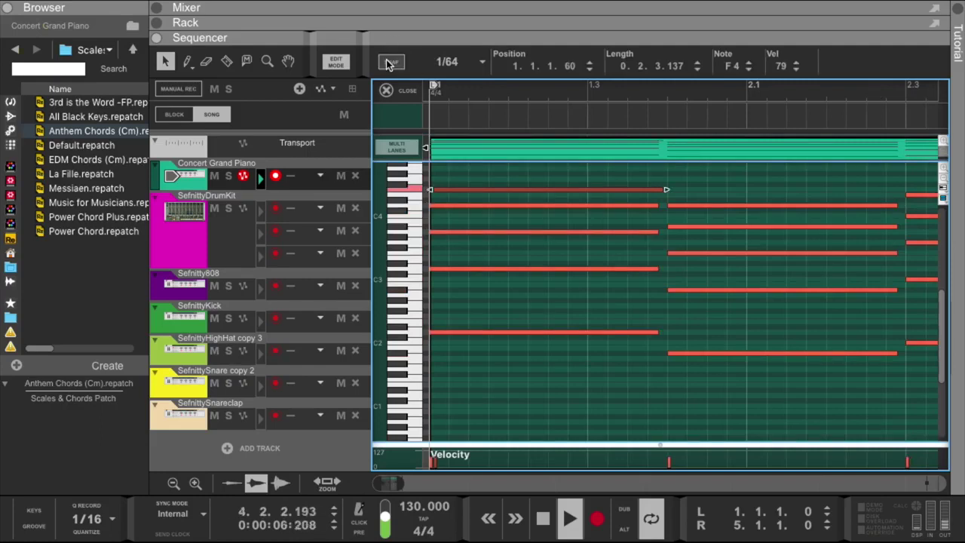
click(449, 206)
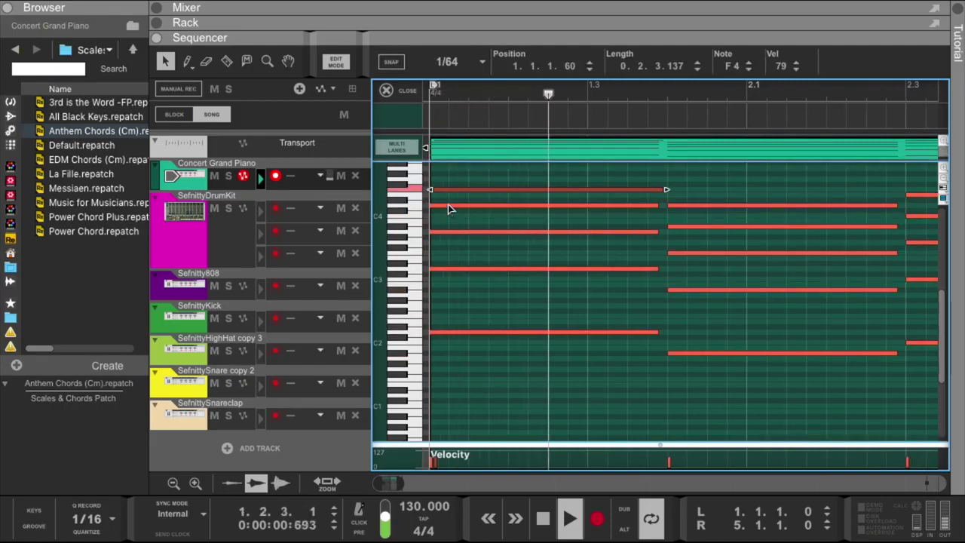
drag(453, 206, 449, 205)
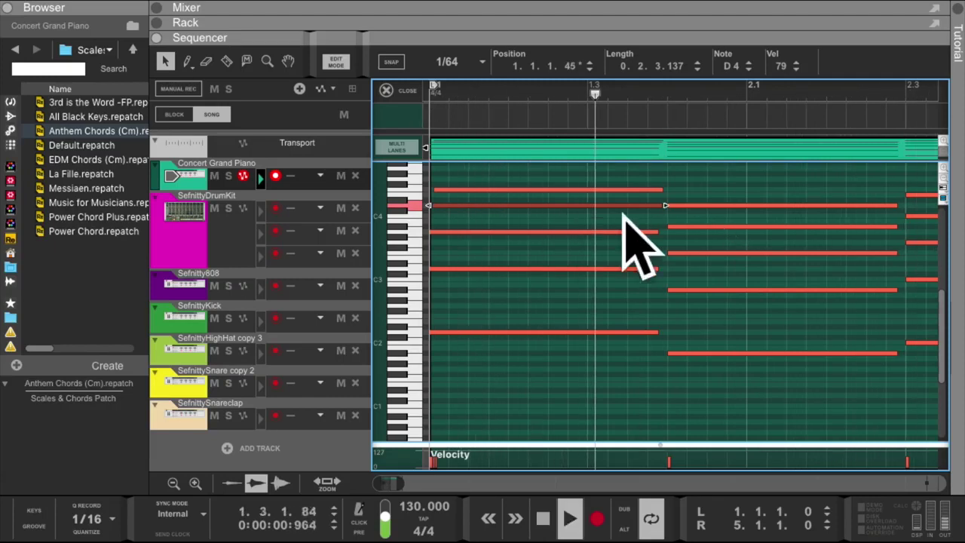
Delay the top notes of the chord at 2.3, moving E4 to about 2.3.1.54 and C4 to about 2.3.1.45.
scroll(698, 232, right, 2)
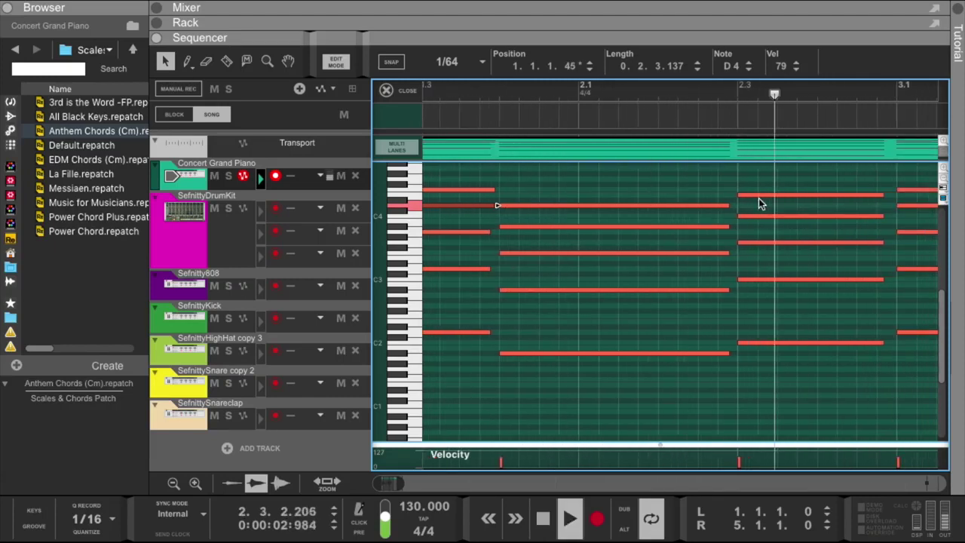
drag(755, 196, 759, 196)
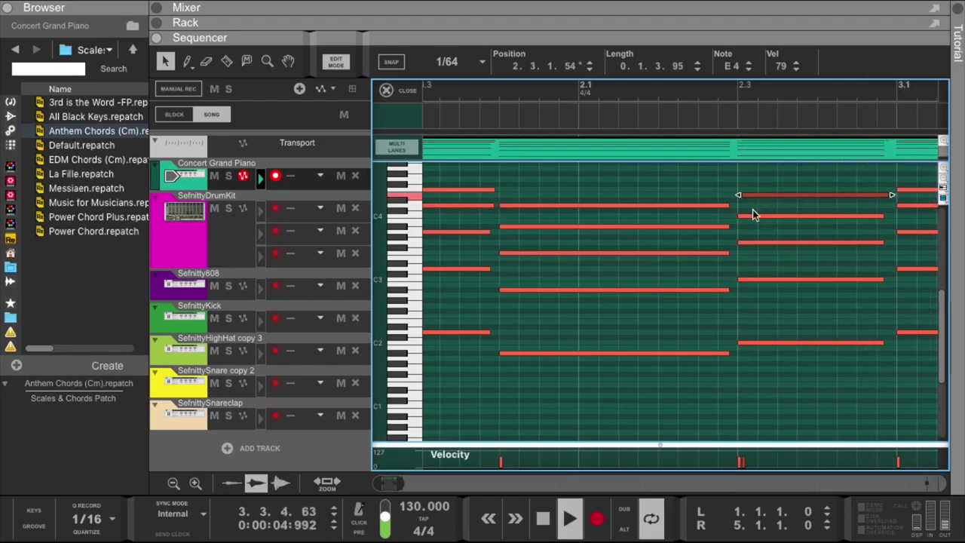
click(750, 216)
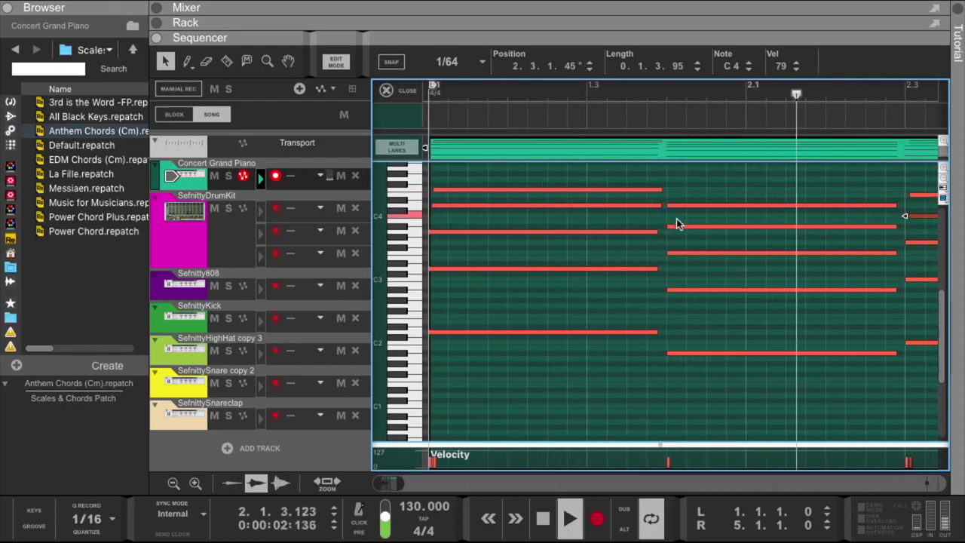
Move the second chord's A#3 to about 1.4.1.63 and the bar 3 chord's F4 to about 3.1.1.63.
drag(673, 226, 678, 231)
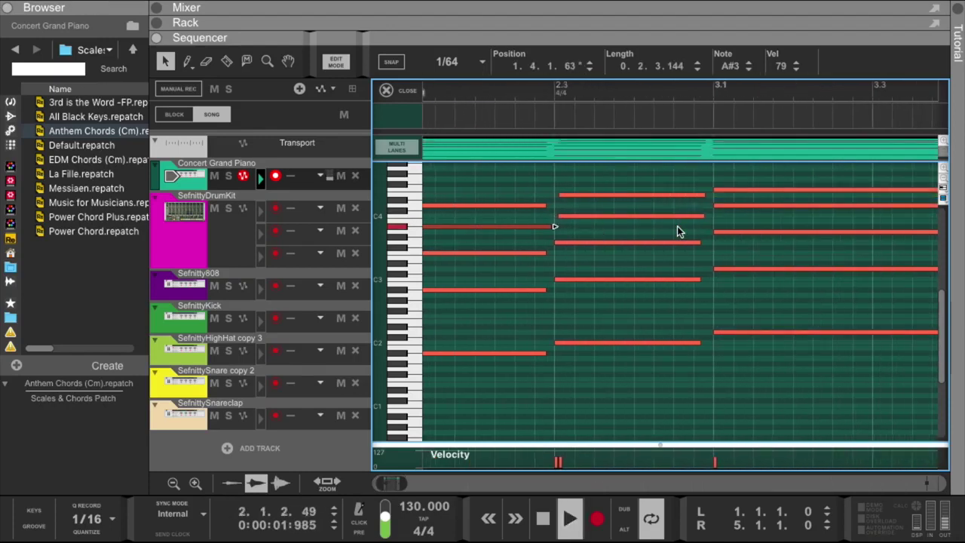
click(724, 205)
drag(724, 205, 725, 191)
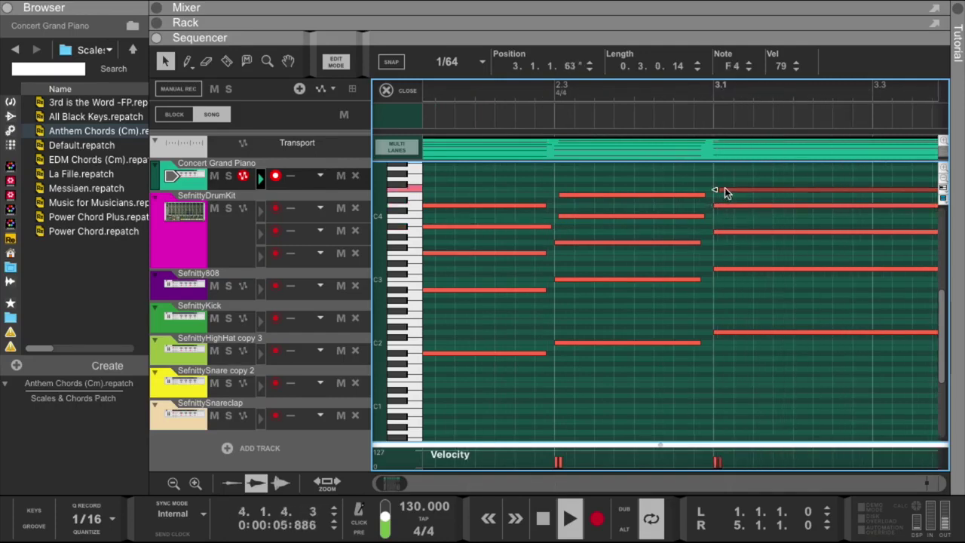
Delay D4 and A#3 of the chord at 3.4, with A#3 at about 3.4.1.45, and trim their ends to the next chord.
click(623, 205)
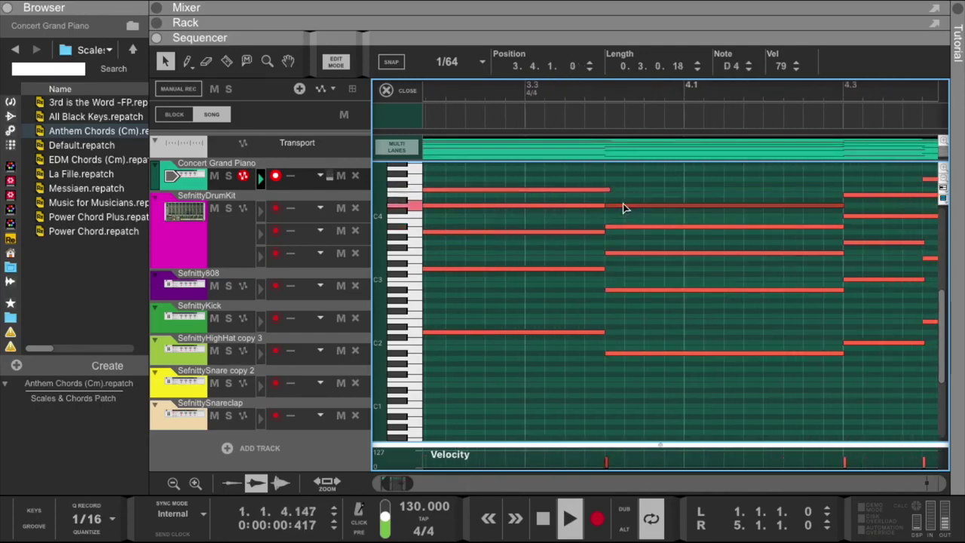
click(616, 226)
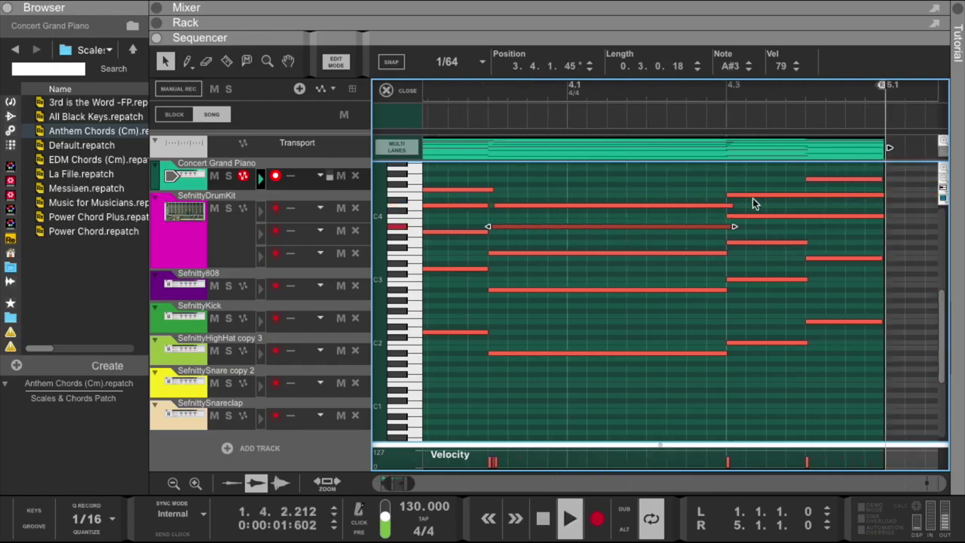
shift+click(709, 205)
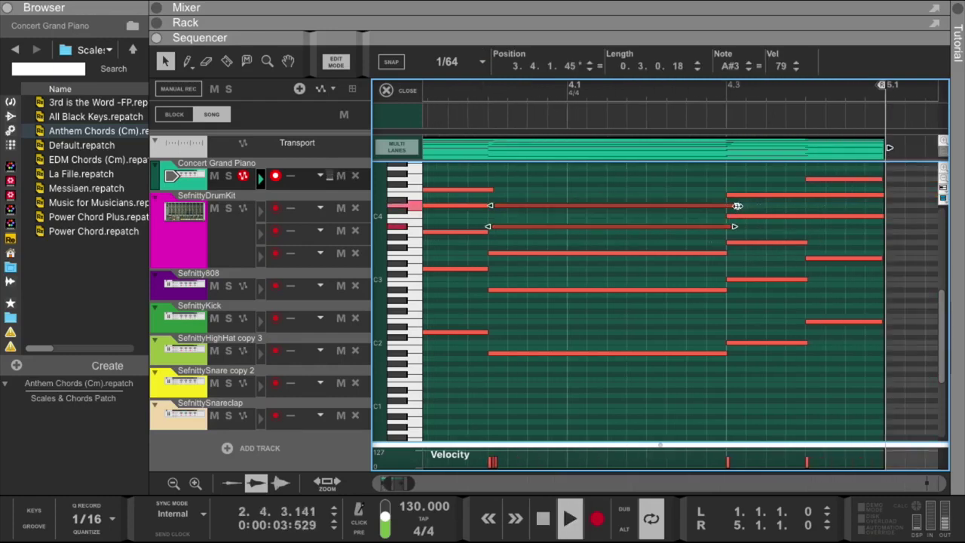
click(742, 200)
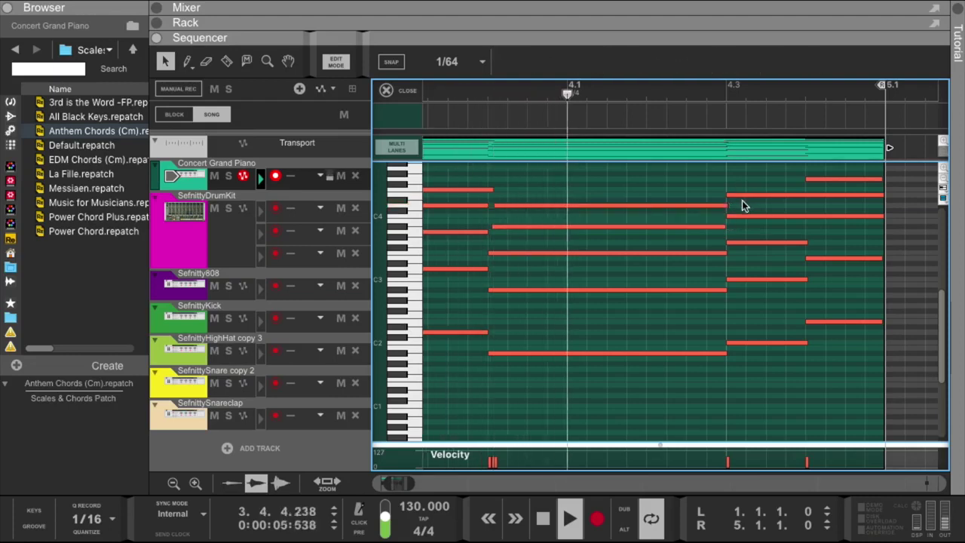
click(227, 61)
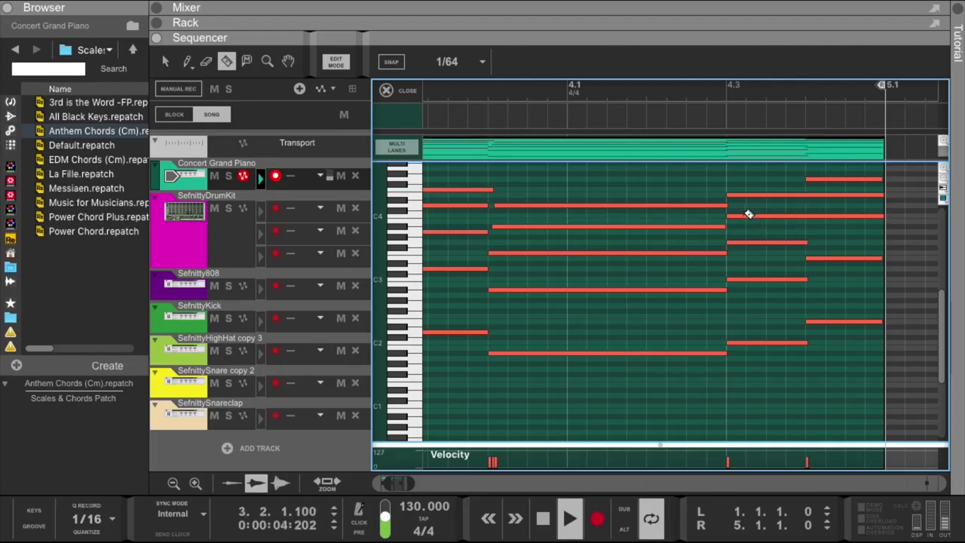
key(q)
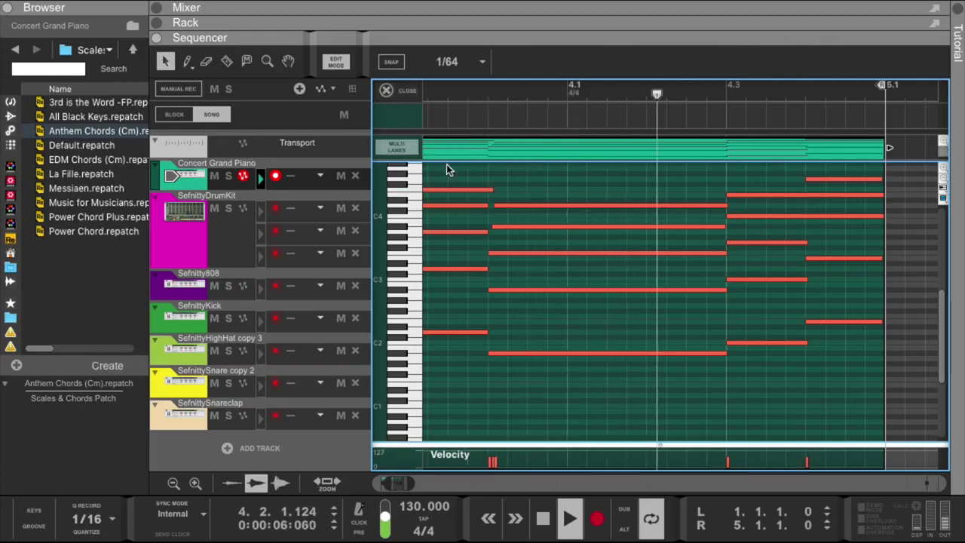
Trim the starts of E4 in the chord at 4.3 and the final G4 so they begin slightly late, with G4 at about 4.4.1.72.
click(737, 195)
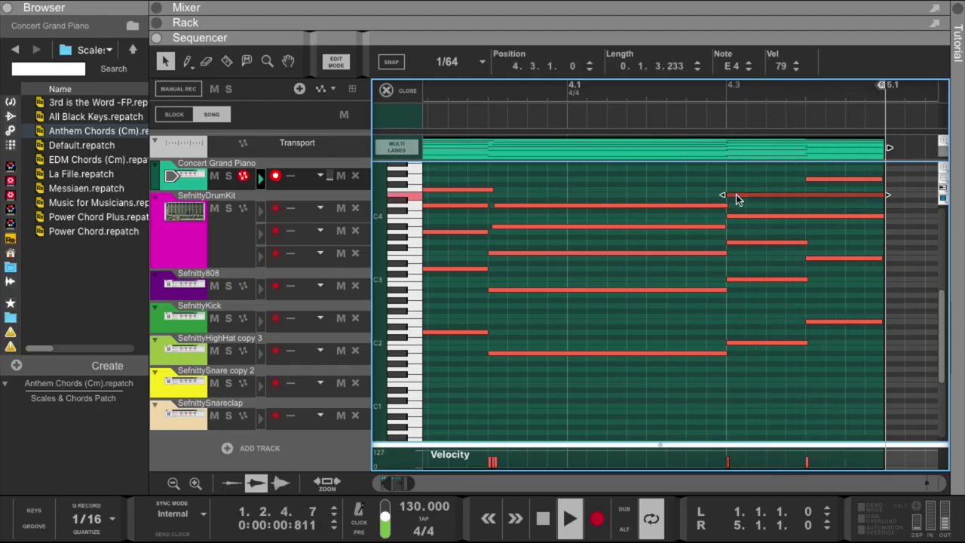
drag(724, 194, 728, 195)
click(730, 218)
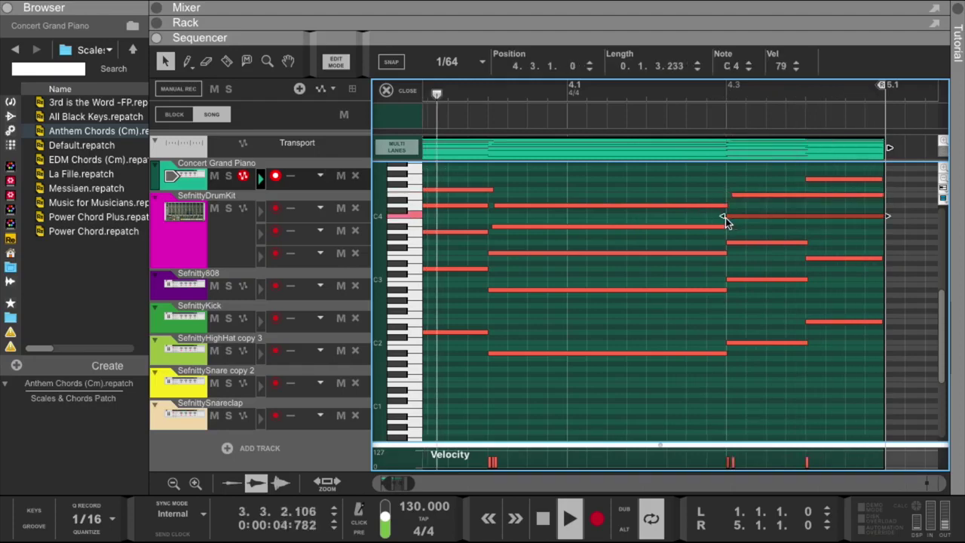
click(729, 217)
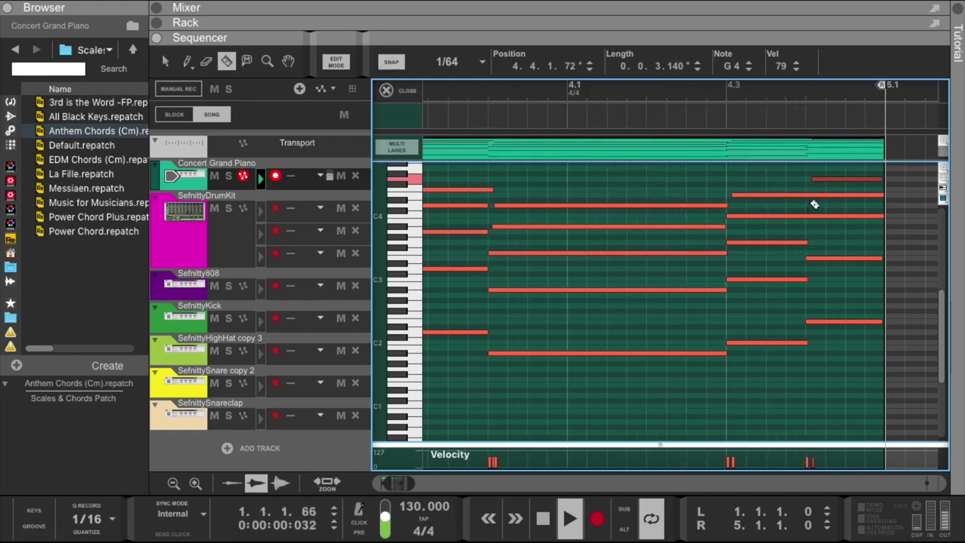
Split the long E4 and C4 notes where the last chord begins in bar 4, with snapping set to 1/16.
click(810, 194)
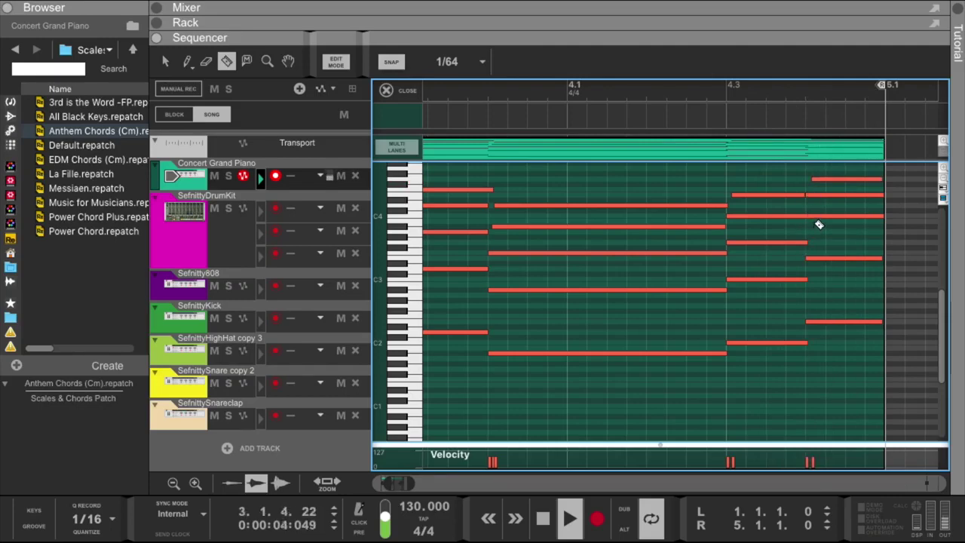
click(456, 62)
click(457, 143)
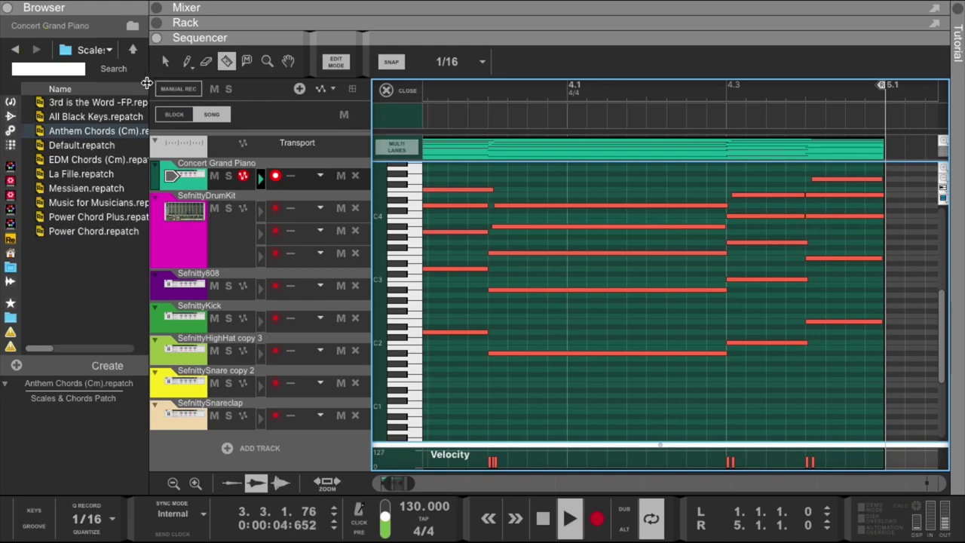
click(165, 60)
Set snapping to 1/8 and split the first chord's F4 midway between 1.1 and 1.2, and its D4 midway between 1.2 and 1.3.
scroll(525, 371, left, 2)
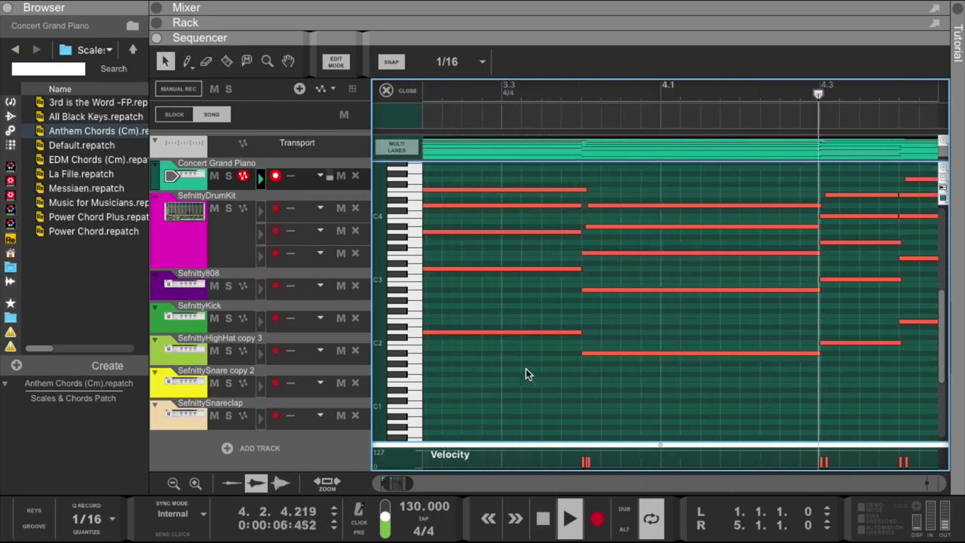
scroll(525, 368, left, 1)
key(Home)
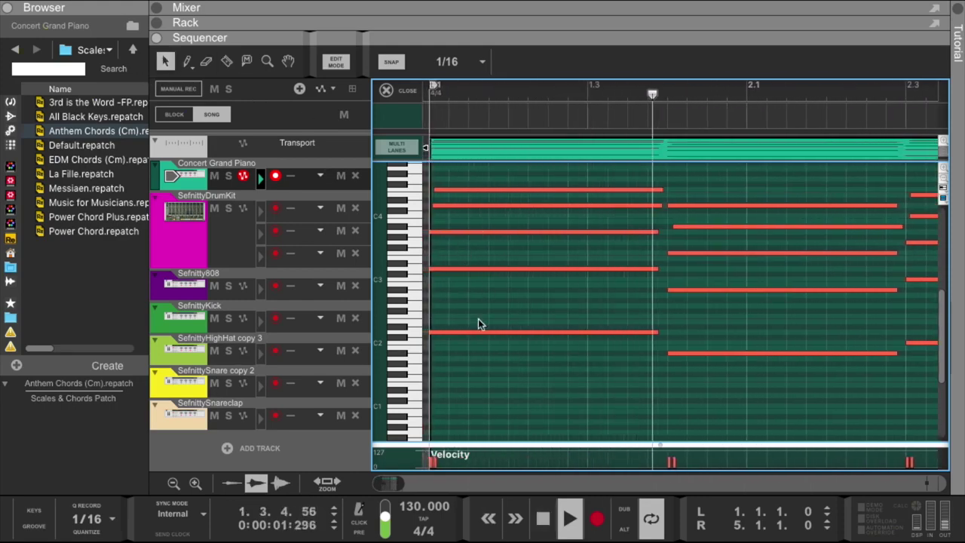
scroll(478, 318, up, 1)
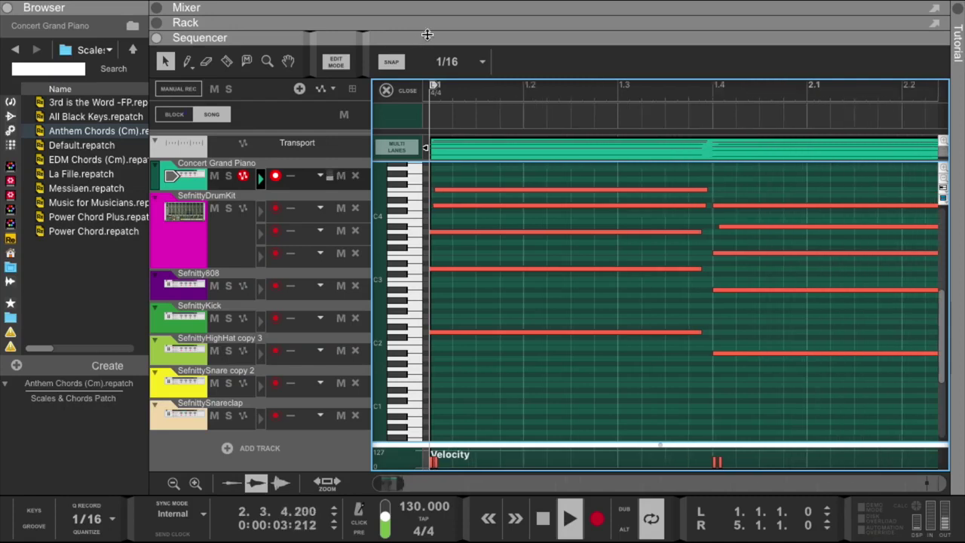
click(456, 63)
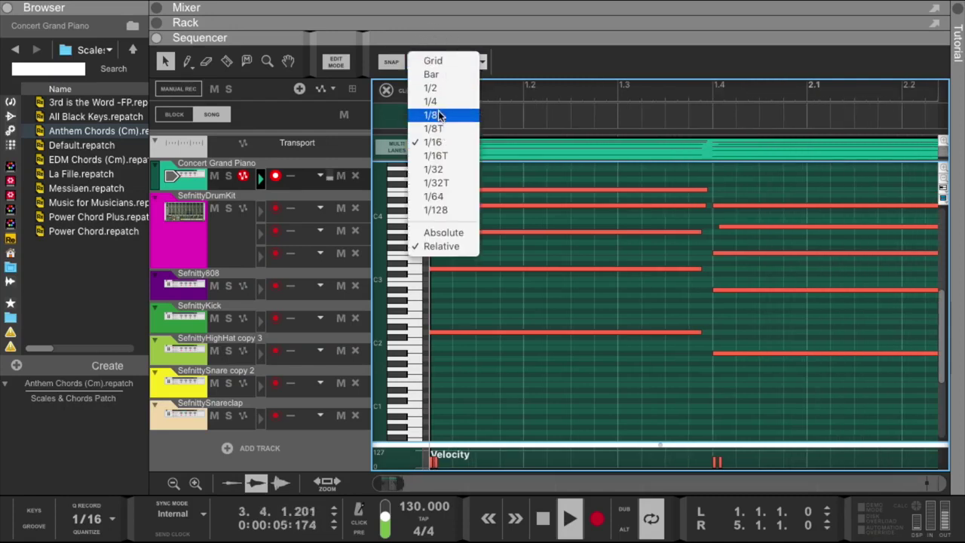
click(440, 115)
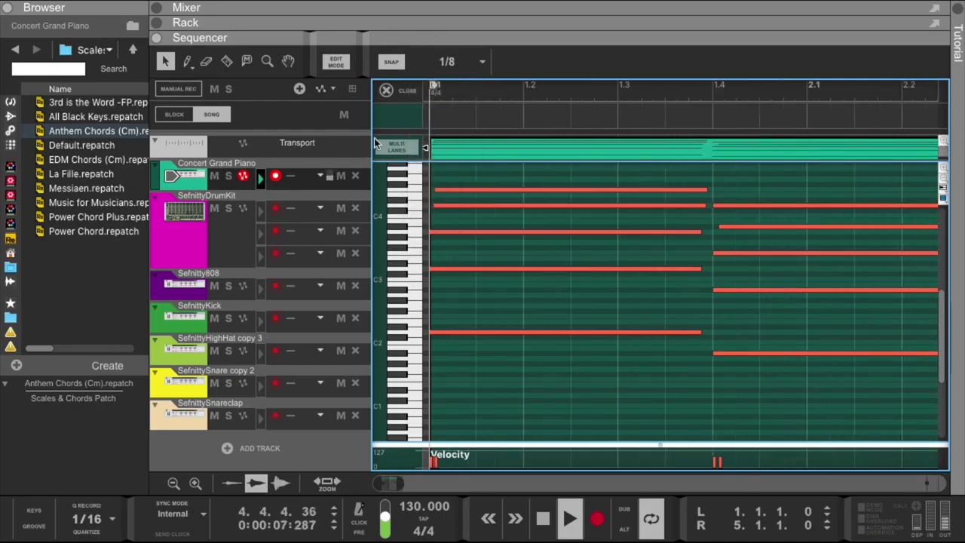
key(r)
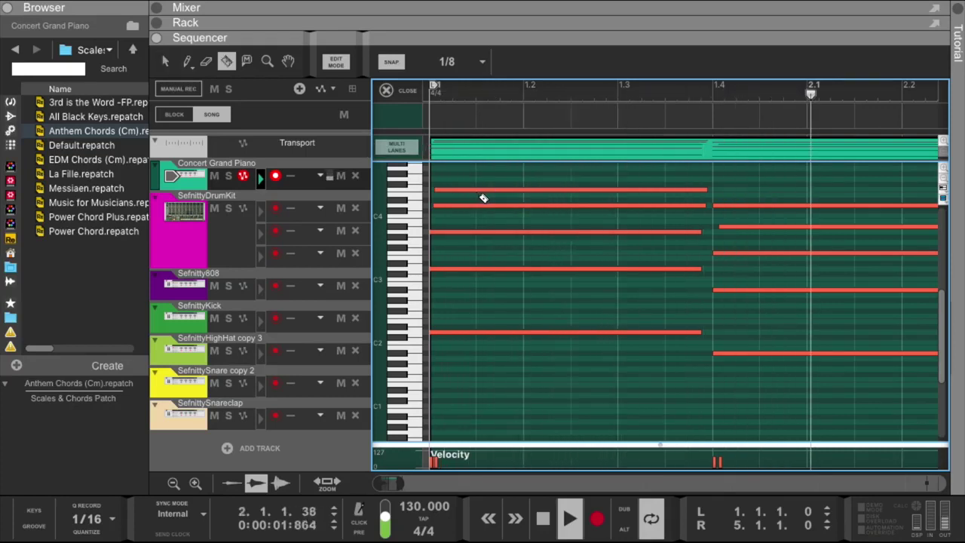
scroll(482, 199, down, 1)
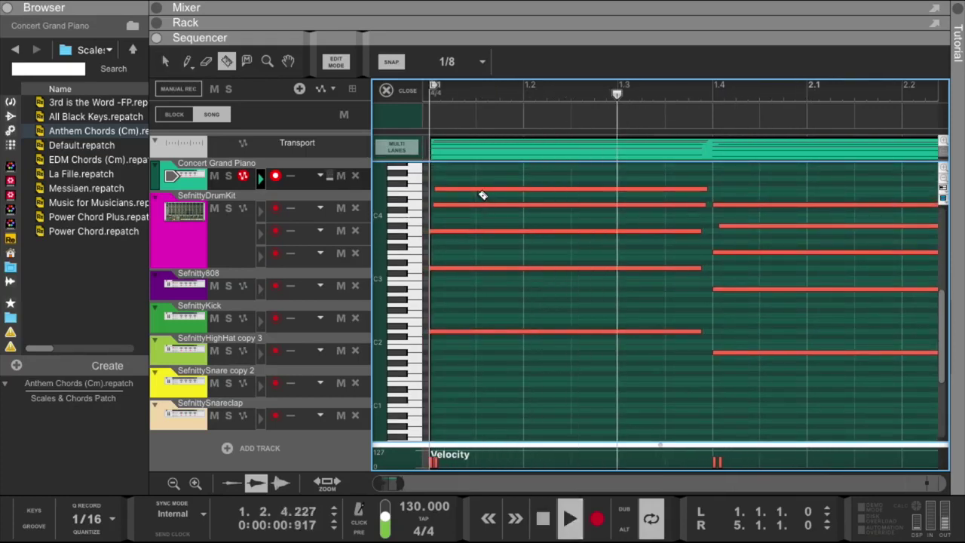
click(480, 190)
click(572, 204)
scroll(606, 226, up, 3)
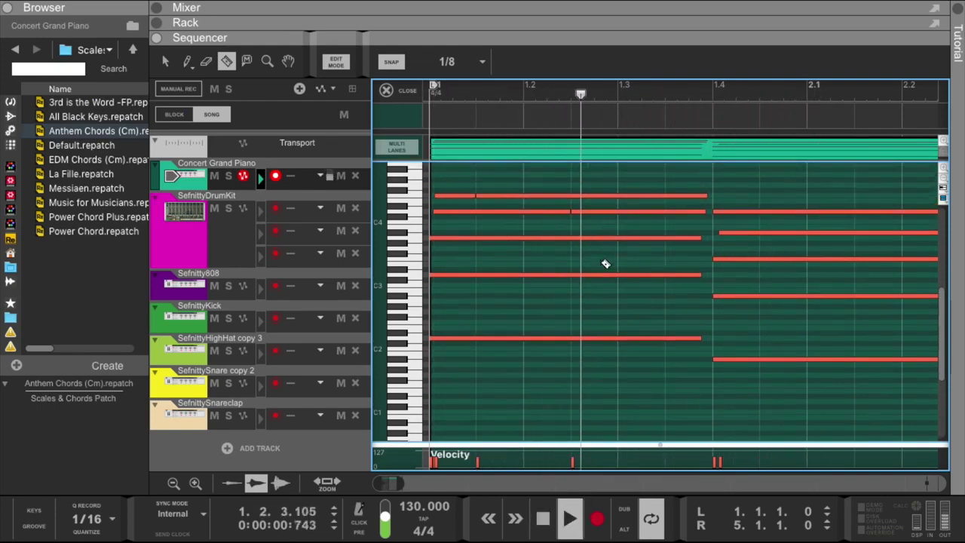
Split the second chord's A#3 midway between 1.4 and 2.1 and between 2.1 and 2.2, its F3 at 2.1, and its D4 at 2.2.
scroll(606, 263, down, 1)
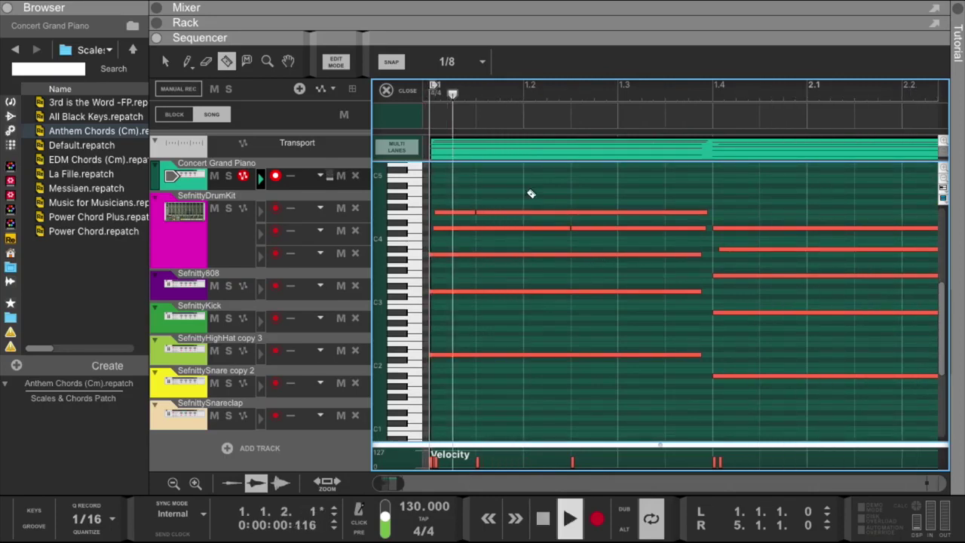
click(542, 518)
key(space)
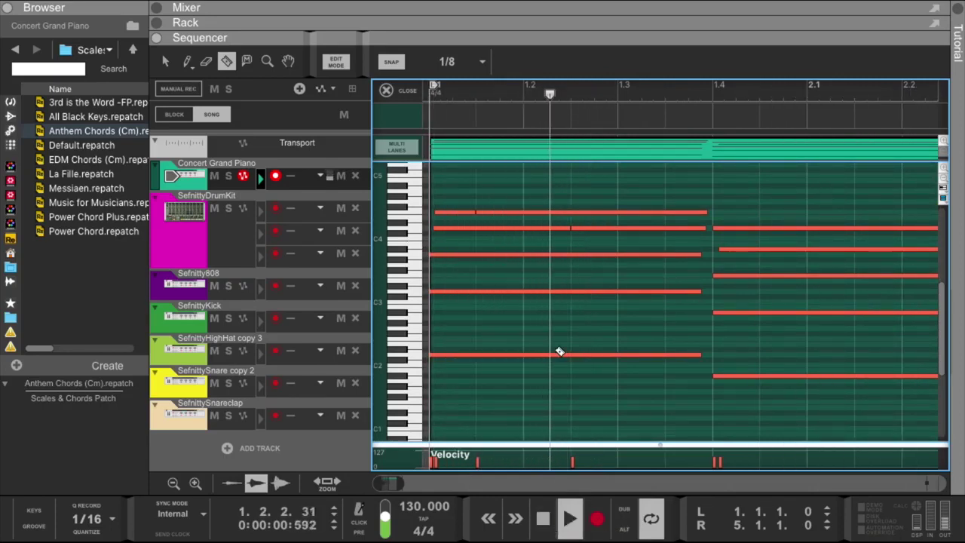
scroll(672, 280, right, 2)
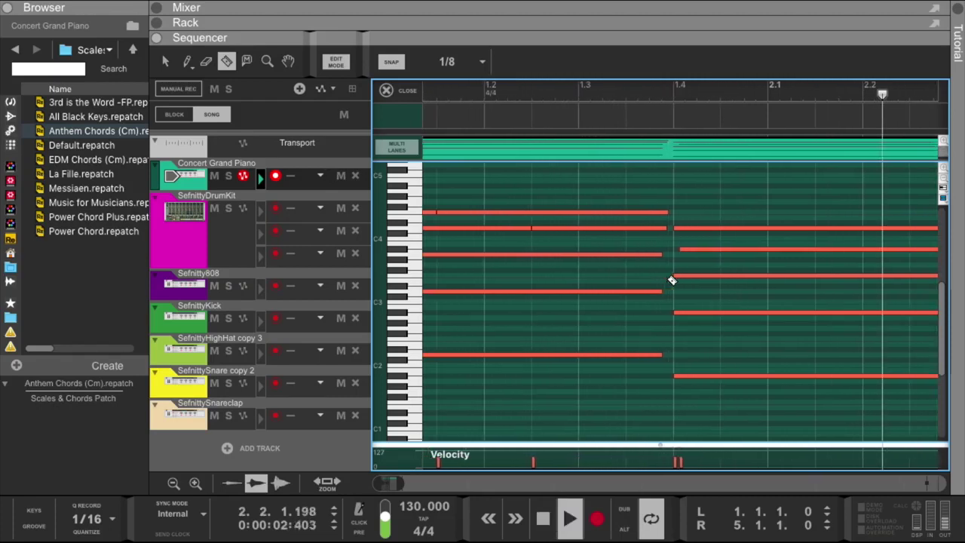
scroll(696, 261, right, 3)
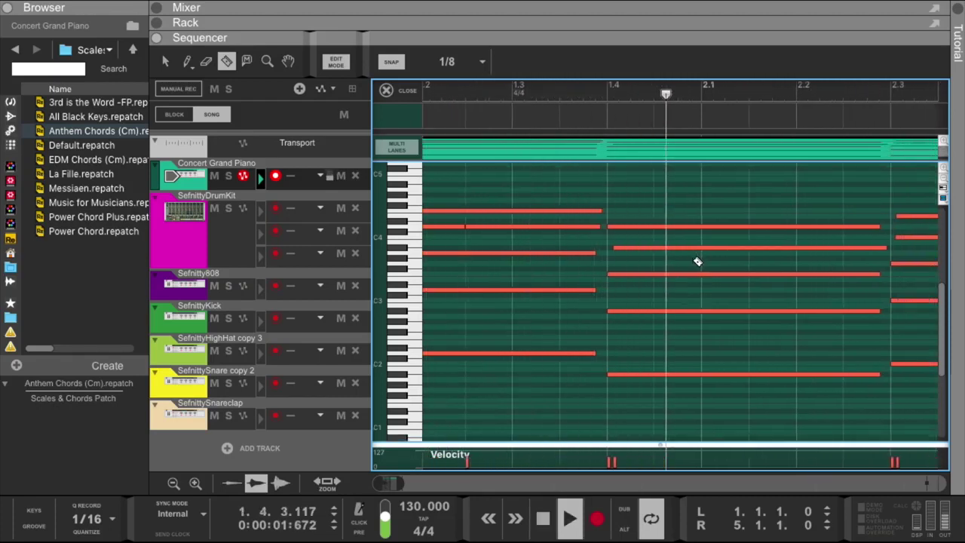
click(655, 247)
key(space)
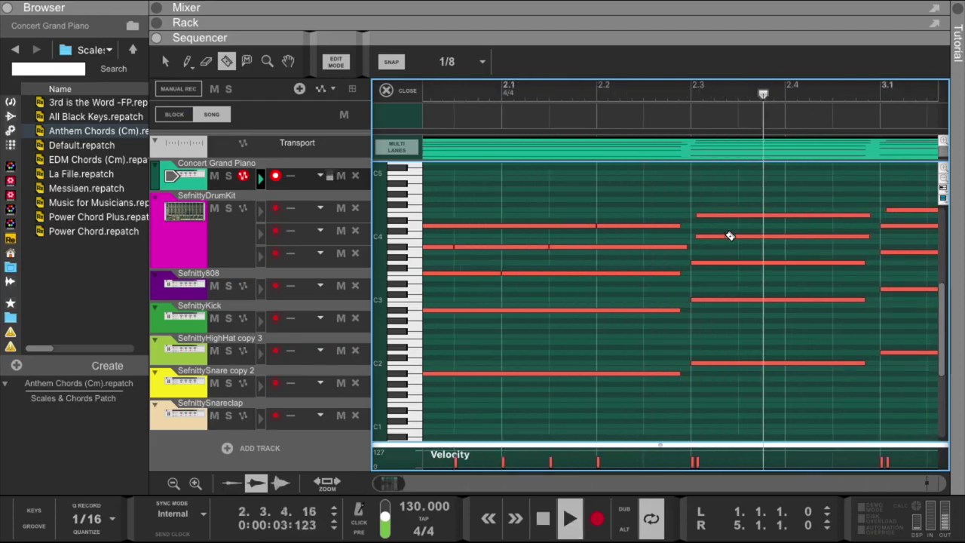
Set snapping to 1/16, split the 2.3 chord's E4 at 2.3.3 and 2.4.2 and its C4 at 2.4 and 2.4.3, and audition it.
click(467, 60)
click(453, 144)
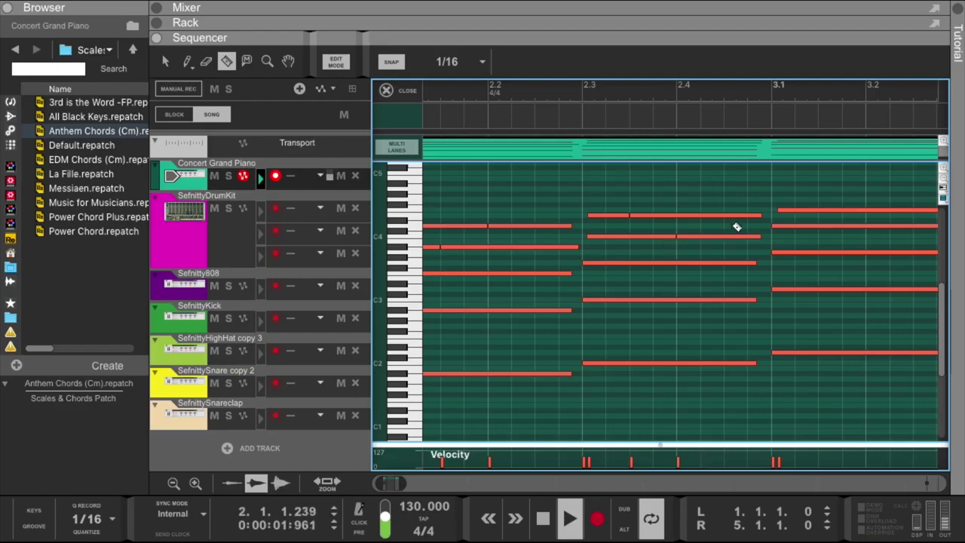
click(705, 216)
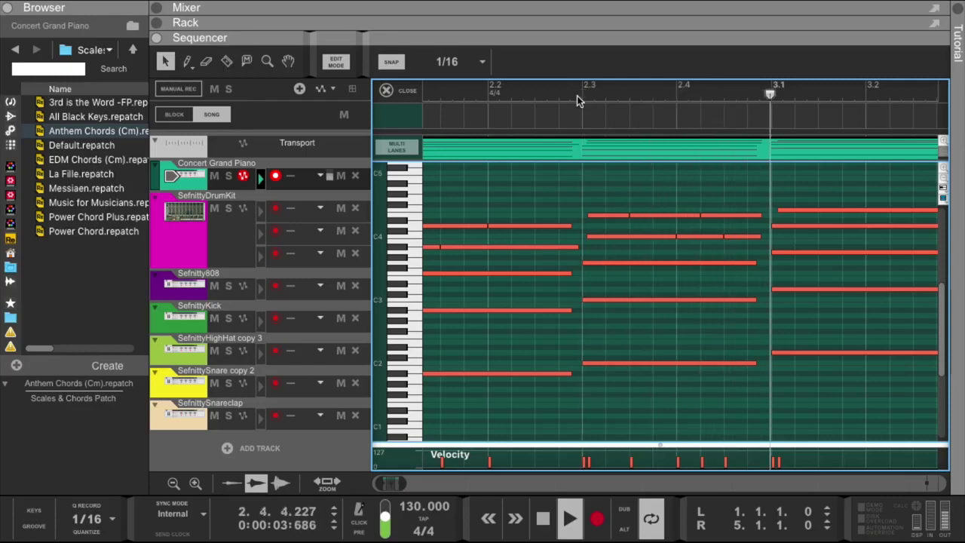
click(638, 97)
click(550, 89)
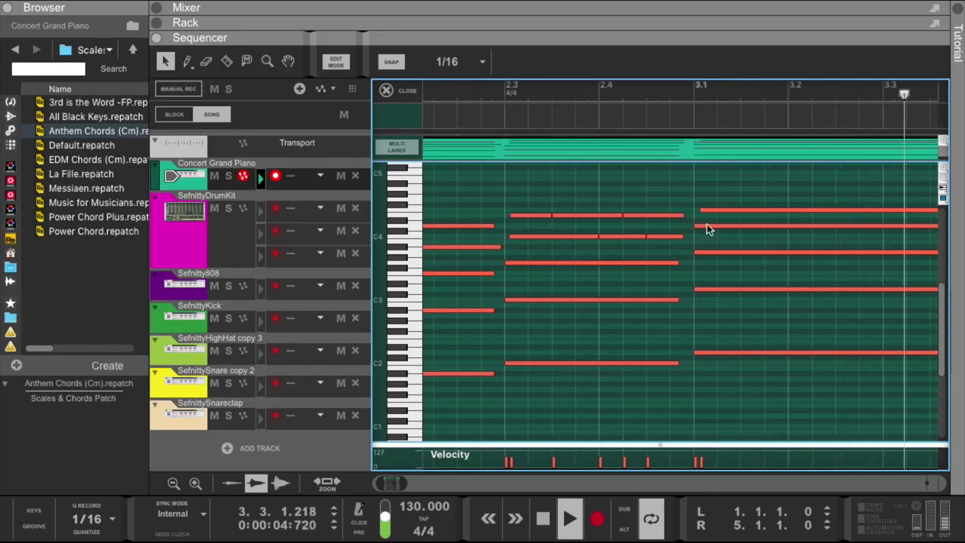
Repeat the first two chords' split pattern on the matching upper notes of the chords at 3.1 and 3.4.
key(r)
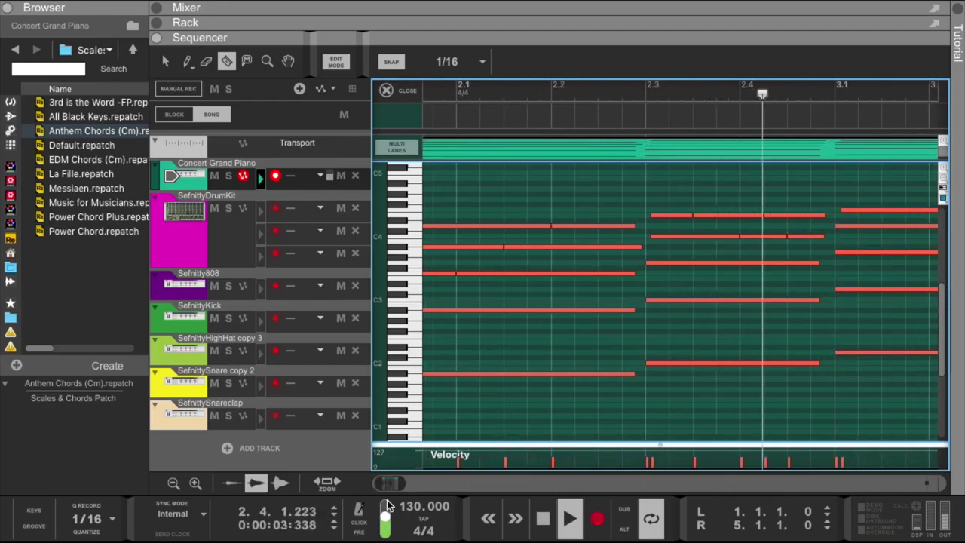
drag(379, 488, 350, 481)
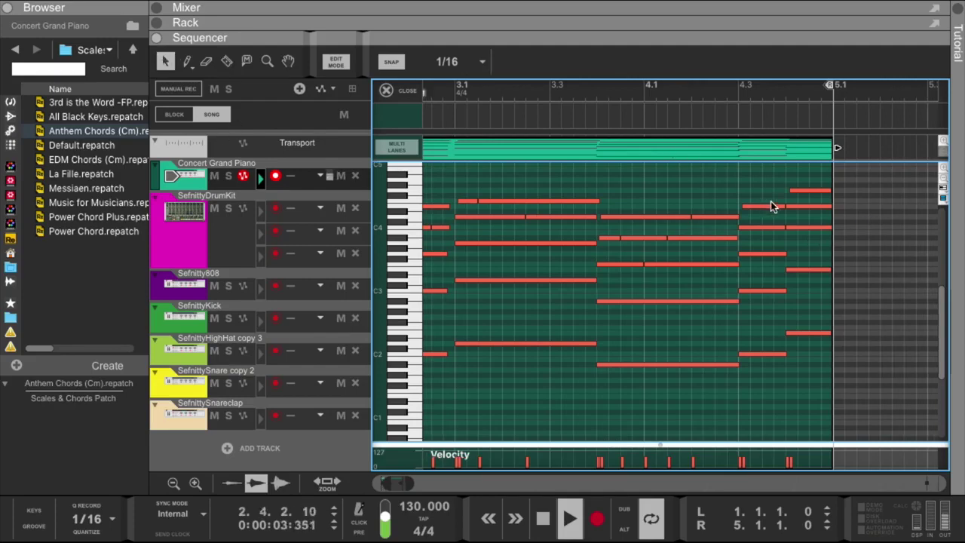
Shorten E4 and C4 in the chord at 4.3, with C4 at 0.0.3.209 long, and split that E4 midway between 4.3 and 4.4.
drag(770, 230, 789, 205)
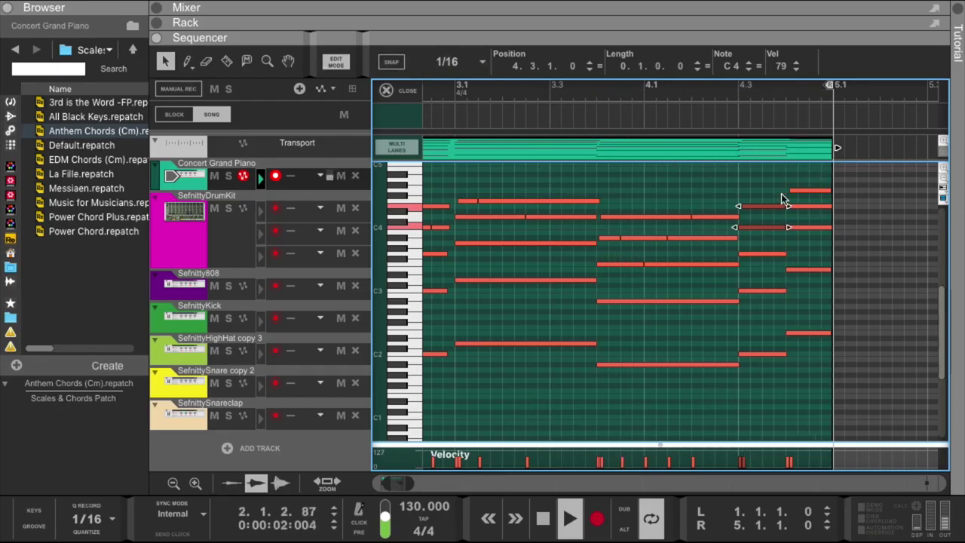
drag(788, 205, 789, 206)
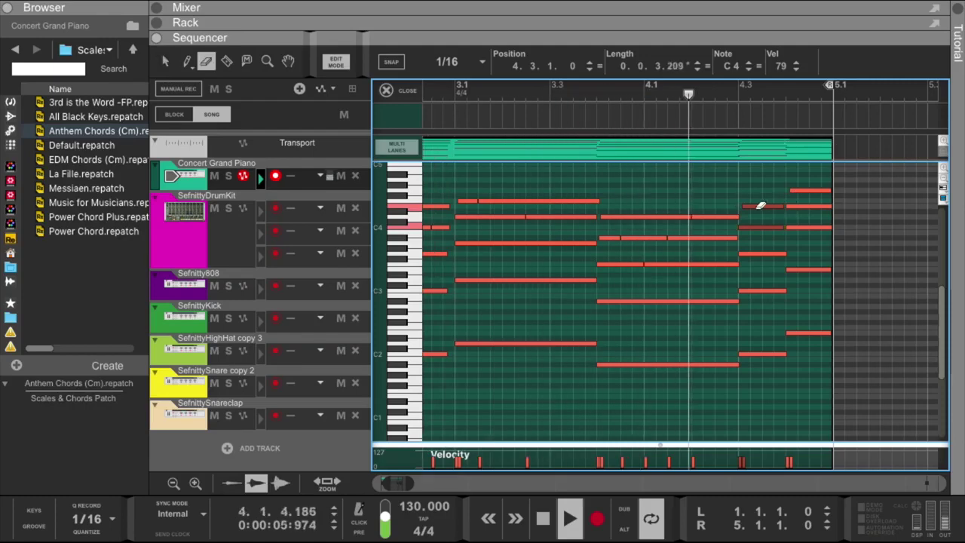
key(d)
key(Escape)
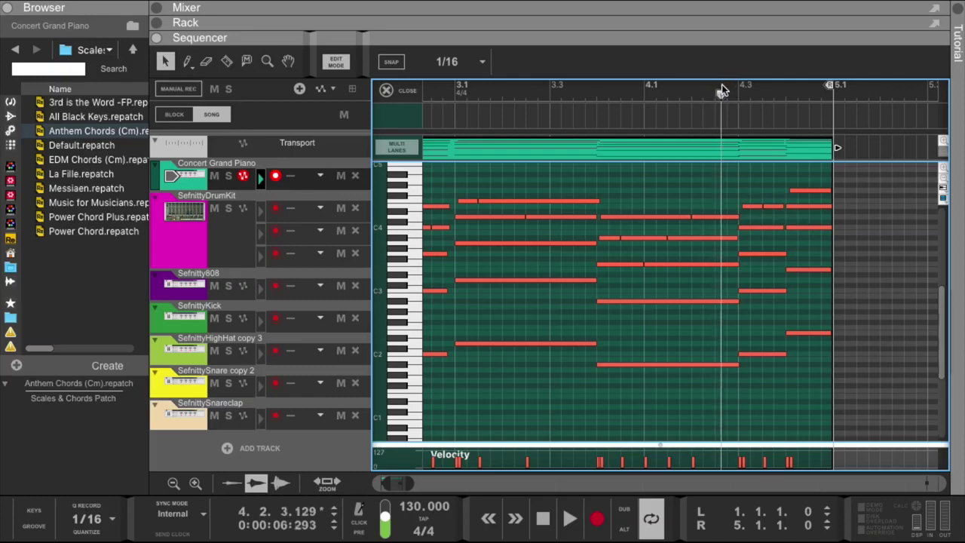
click(559, 92)
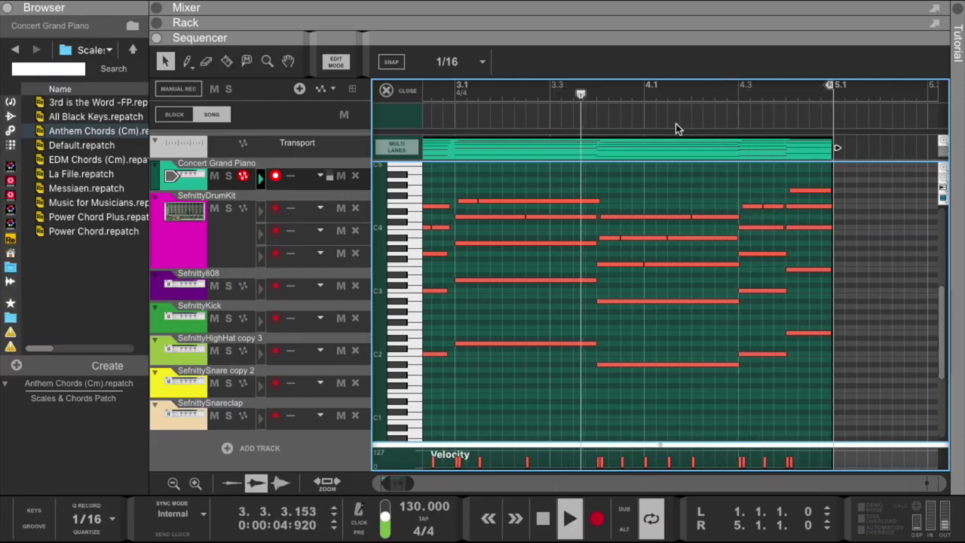
Split the last chord's C4 about midway between 4.4 and 5.1.
scroll(678, 152, right, 3)
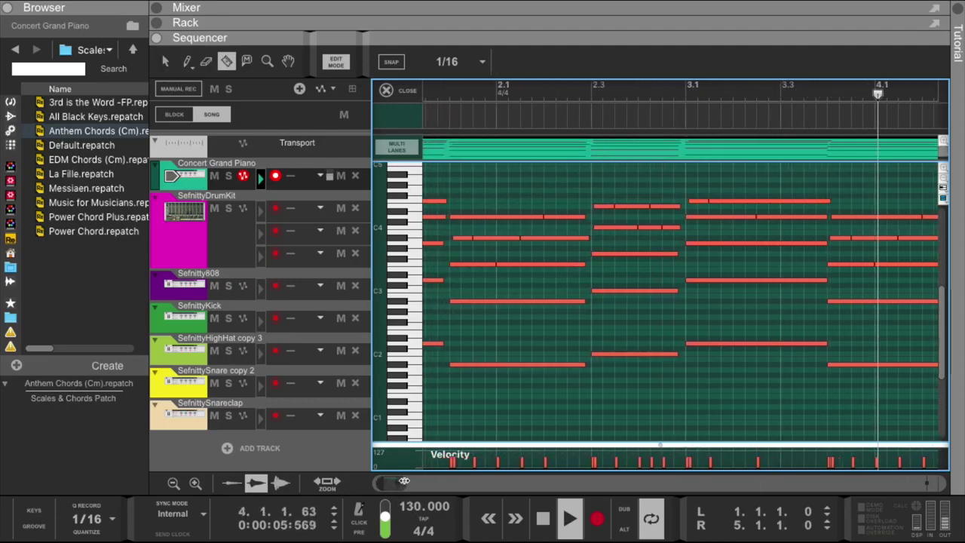
scroll(449, 354, down, 2)
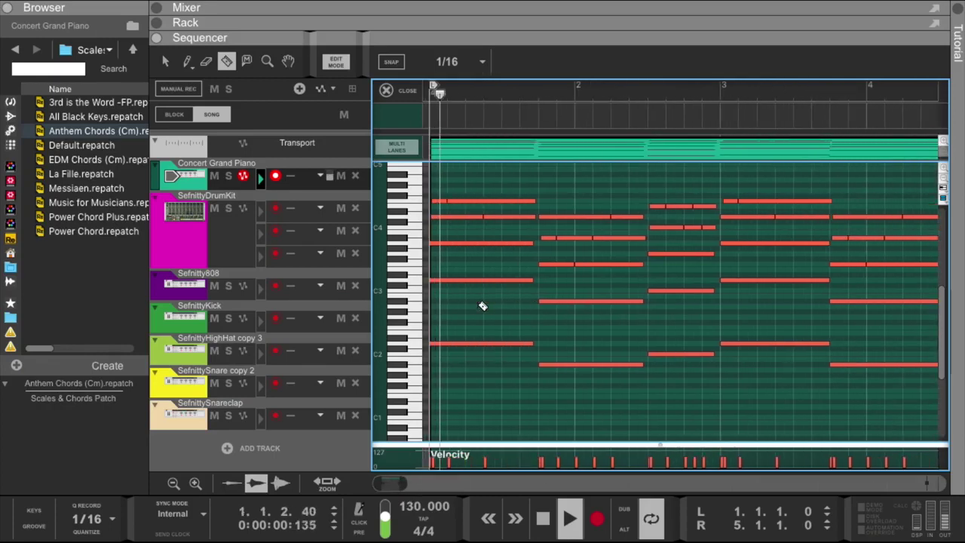
scroll(485, 305, right, 10)
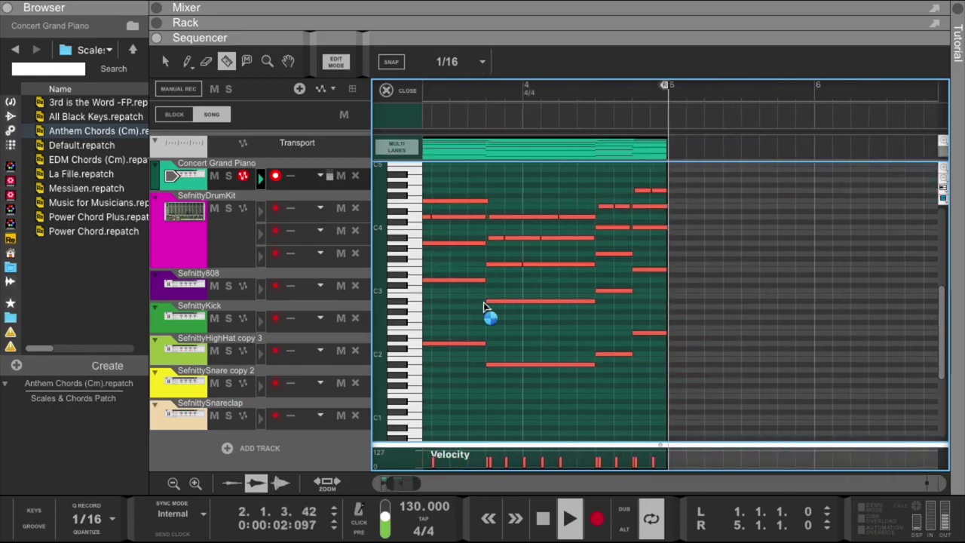
scroll(604, 262, up, 2)
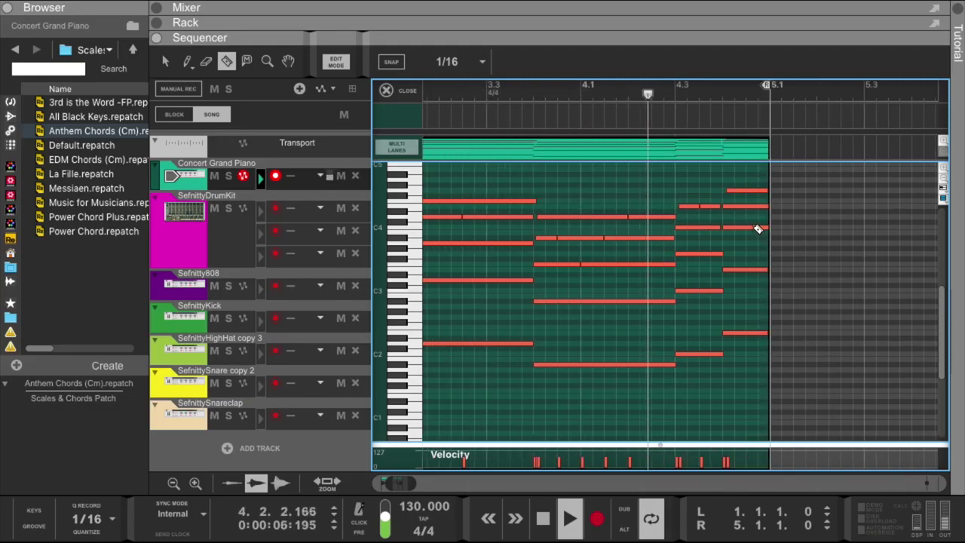
key(q)
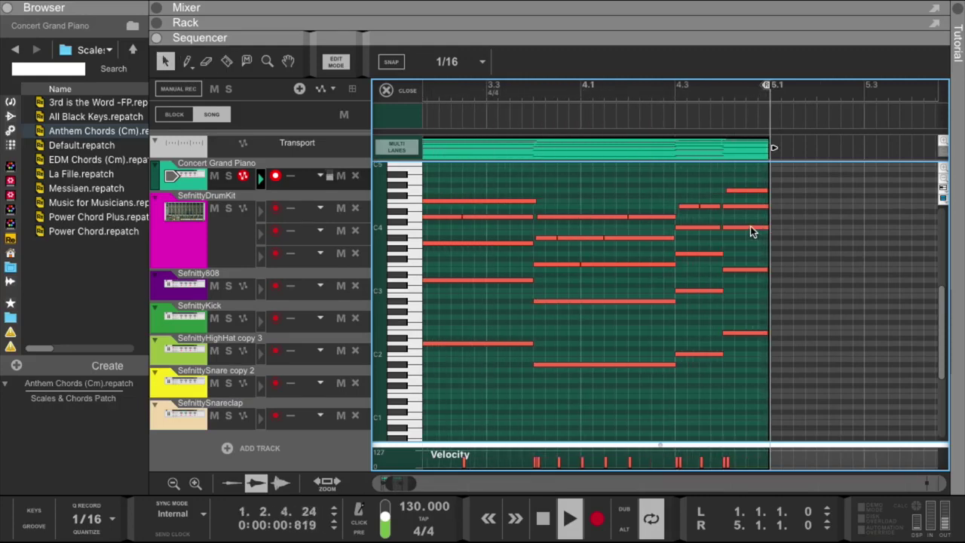
key(r)
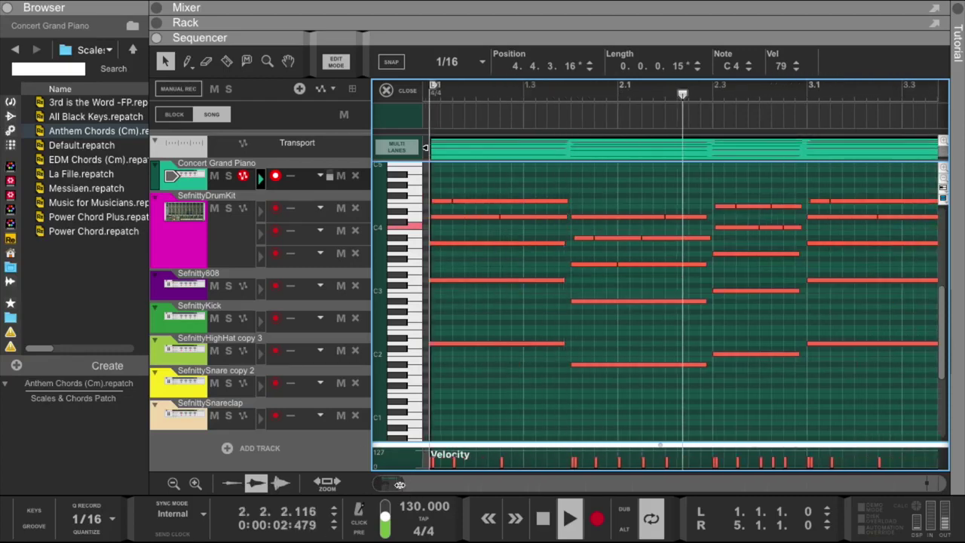
Review the complete four-bar piano clip and leave its note editing for the arrangement.
drag(403, 483, 427, 481)
scroll(435, 351, down, 3)
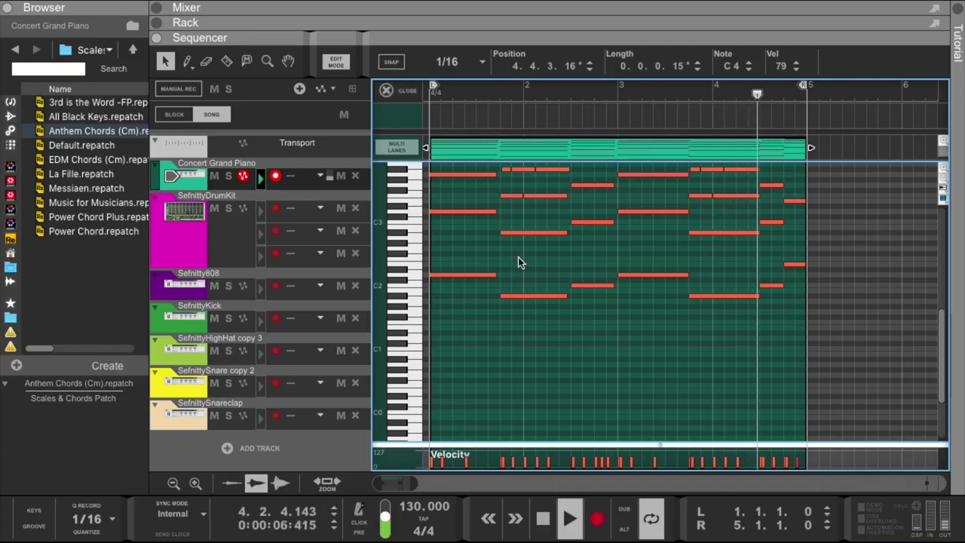
drag(406, 484, 437, 483)
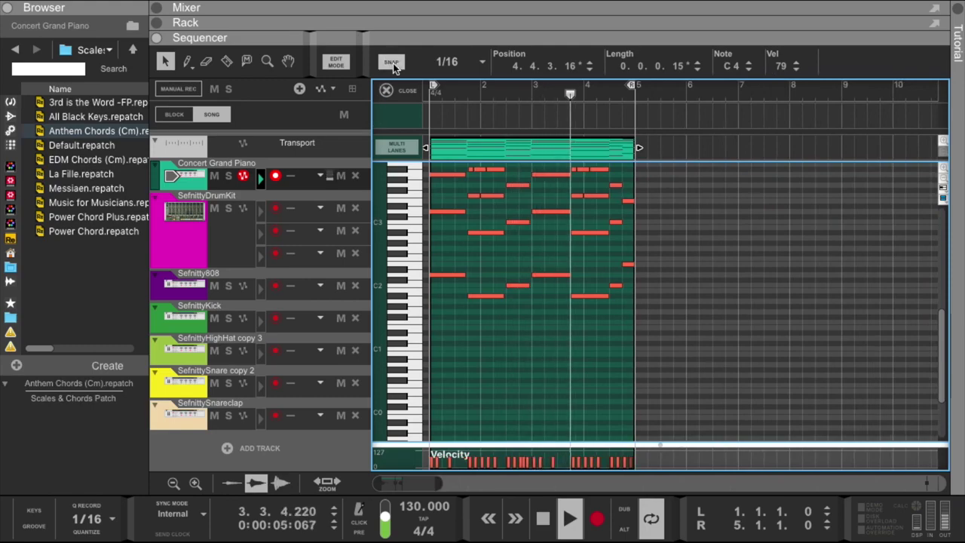
click(403, 91)
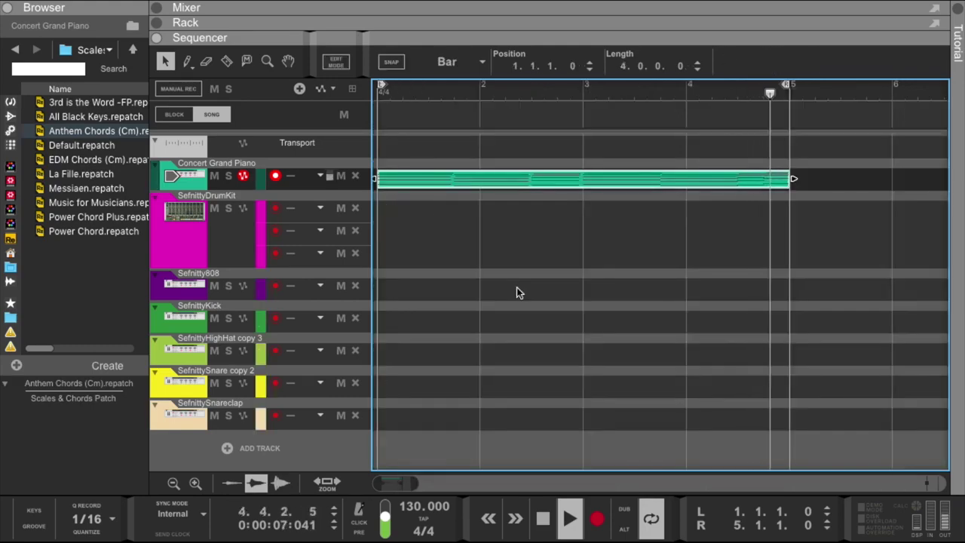
Show the rack and add iZotope's Vinyl as an insert effect on the Concert Grand Piano channel.
drag(436, 47, 436, 294)
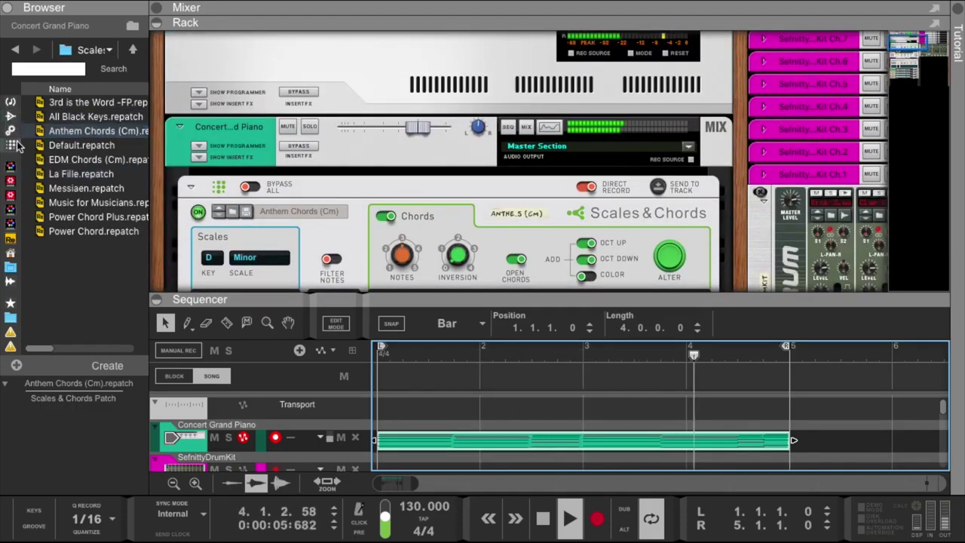
click(10, 117)
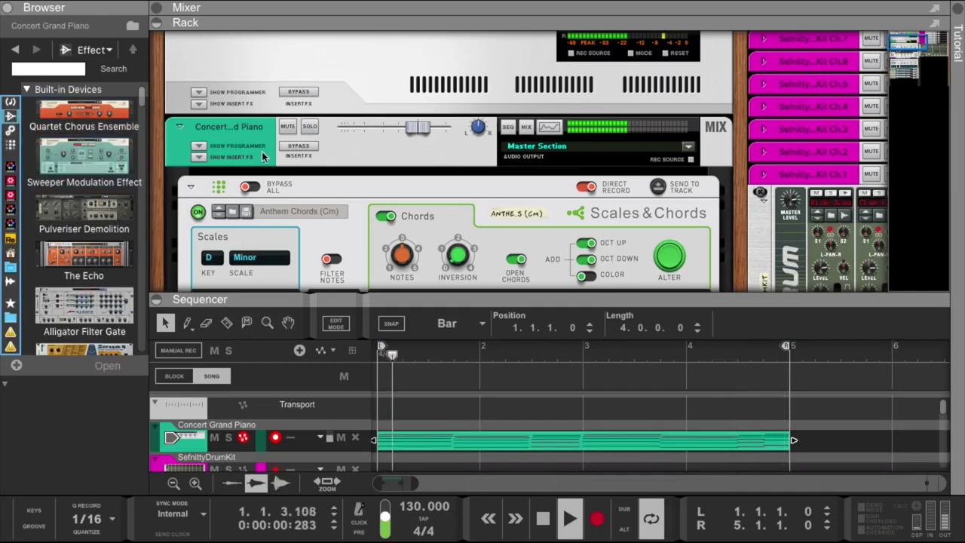
click(198, 157)
scroll(104, 192, down, 10)
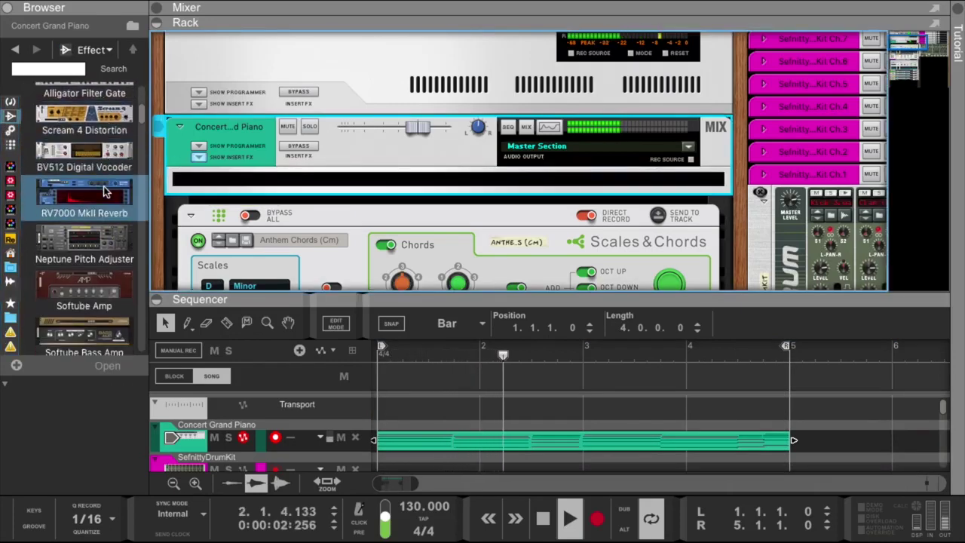
scroll(104, 193, down, 20)
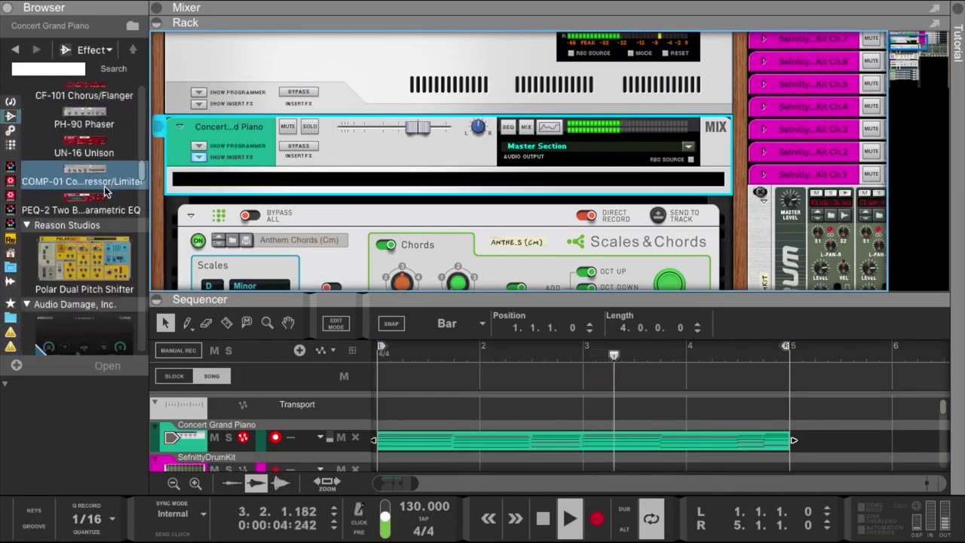
scroll(104, 192, down, 20)
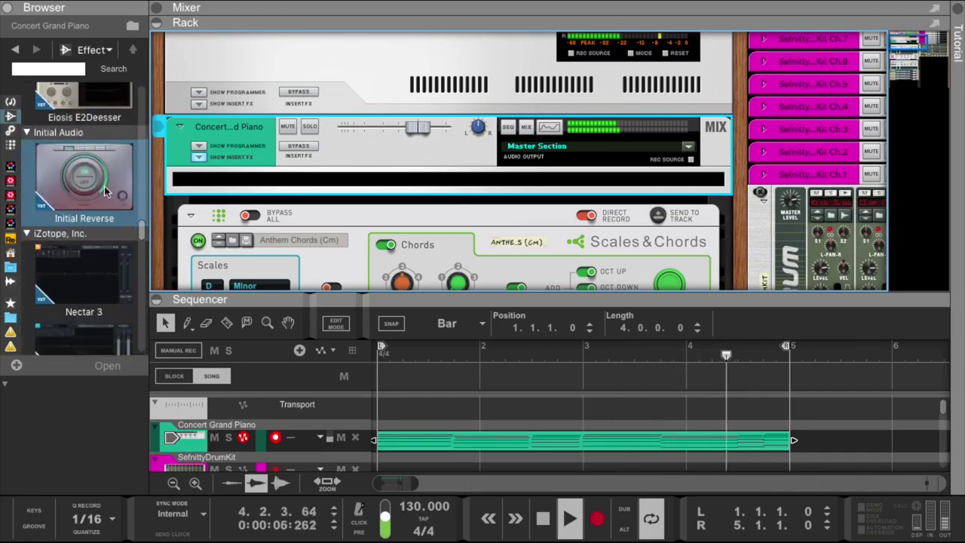
scroll(104, 189, down, 8)
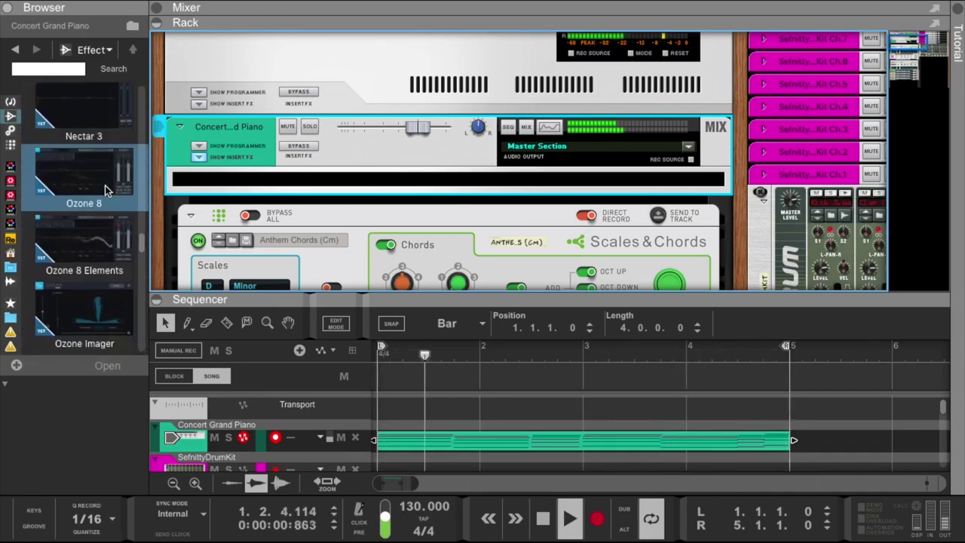
scroll(106, 192, down, 4)
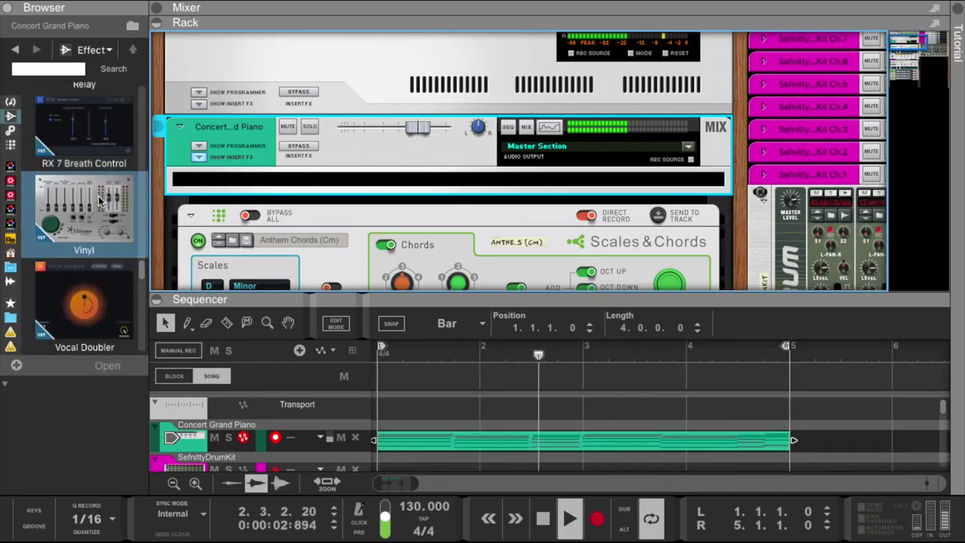
drag(98, 200, 430, 167)
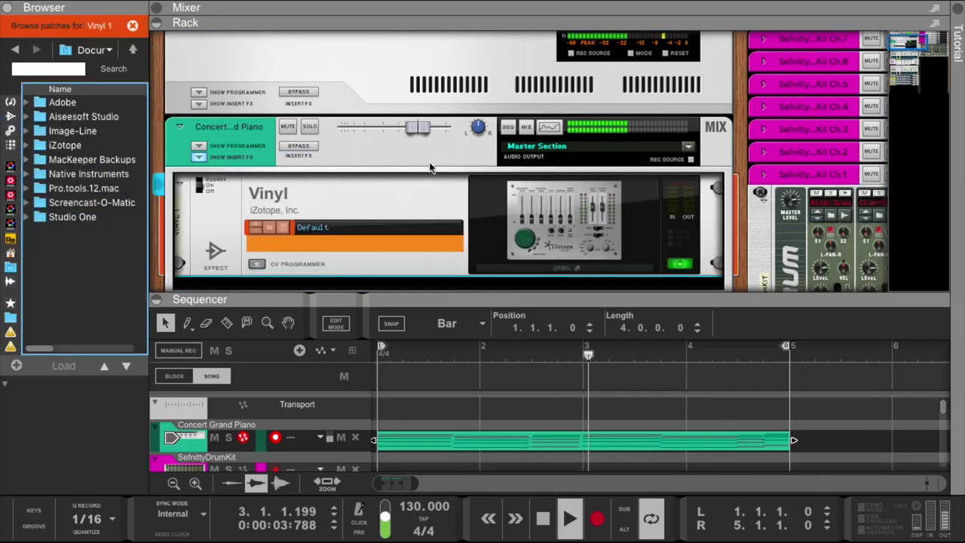
Raise Vinyl's Warp Depth to about a third of its range and close the plugin window.
click(560, 227)
drag(269, 232, 275, 204)
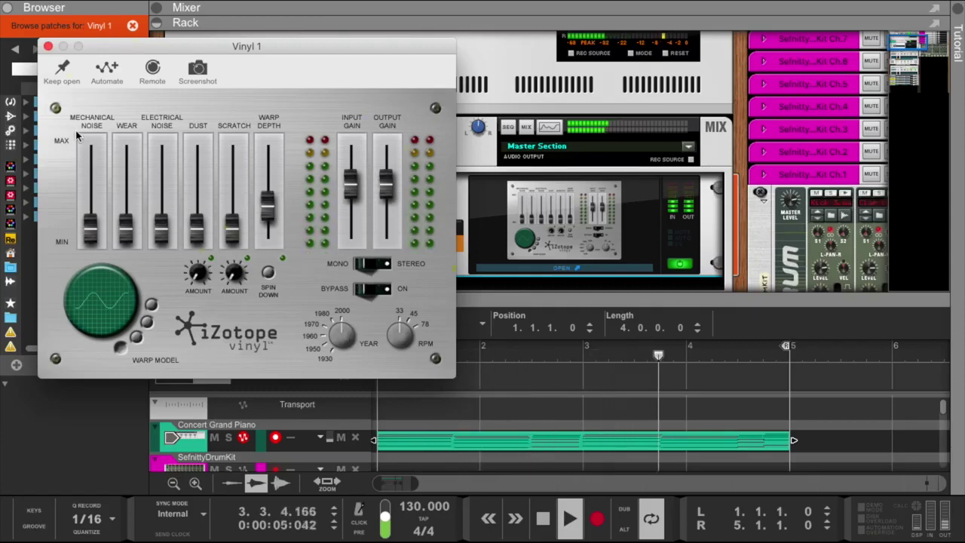
click(47, 46)
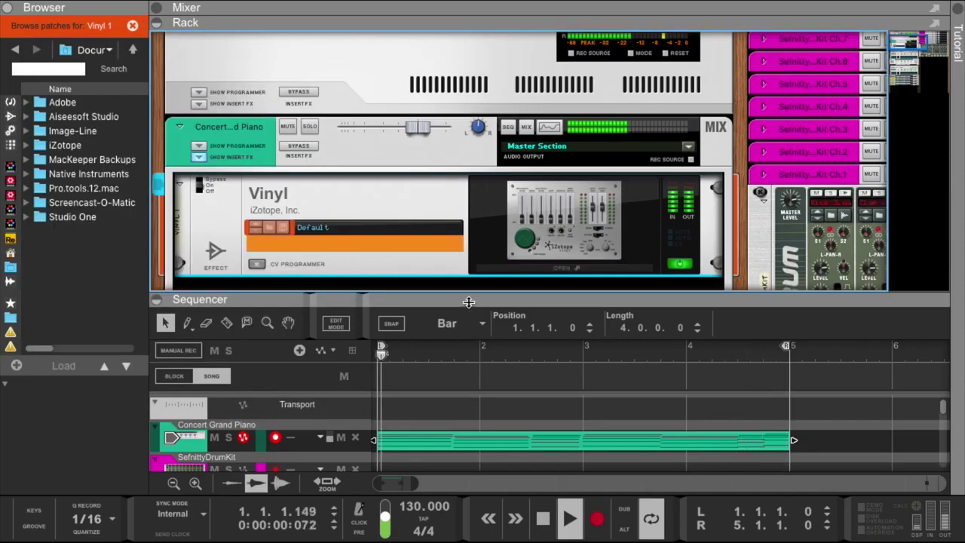
Expand the sequencer back to full height over the rack, with the piano clip selected.
drag(468, 301, 468, 39)
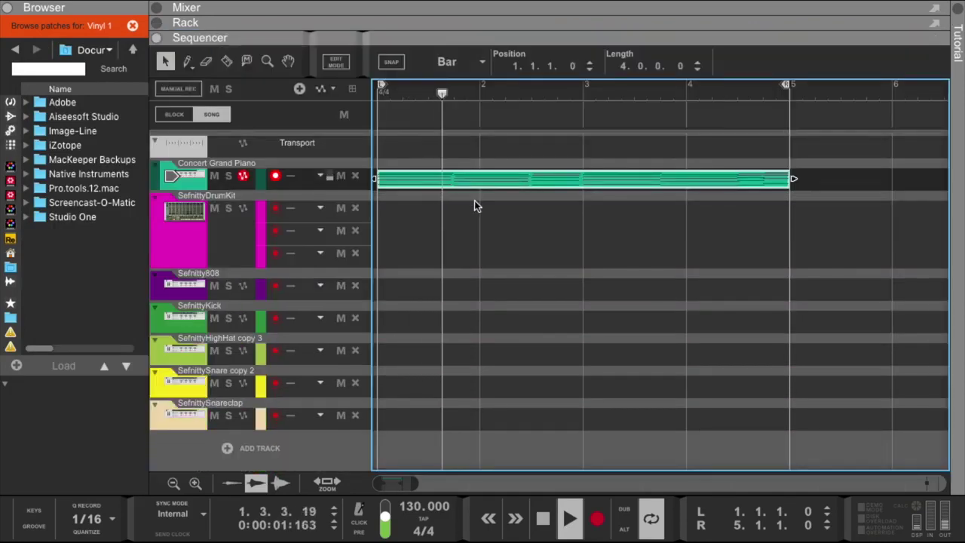
right_click(440, 178)
click(411, 217)
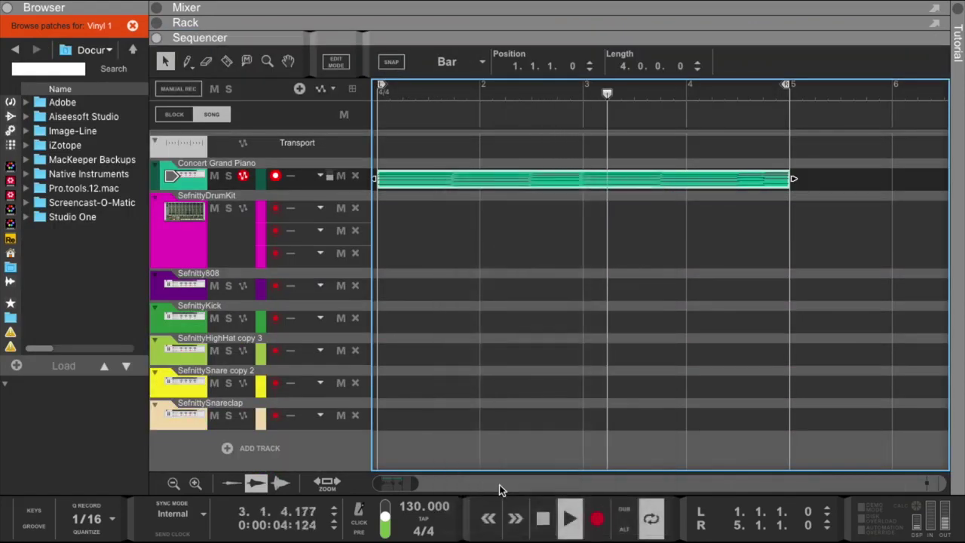
Stop playback, return to the start of the song and play the piano clip again.
key(space)
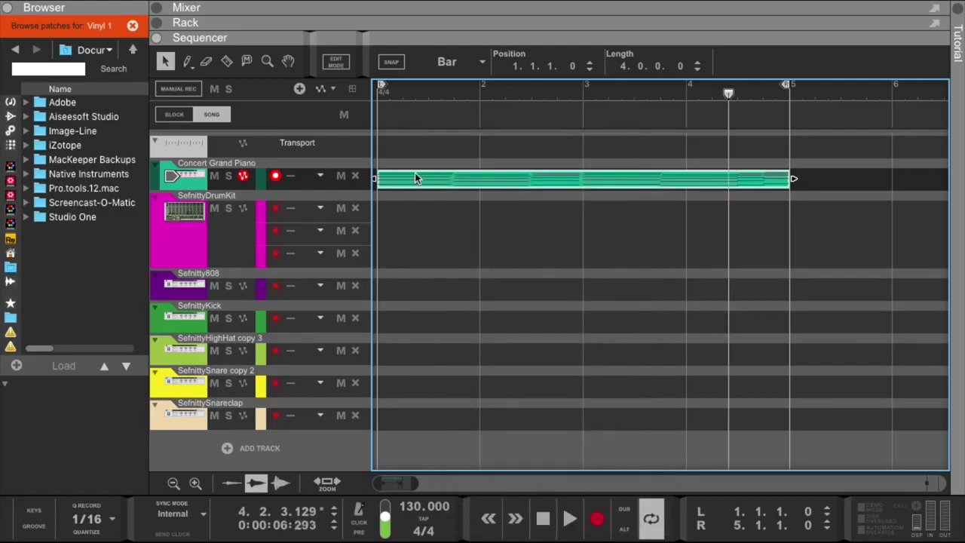
click(572, 520)
double_click(558, 520)
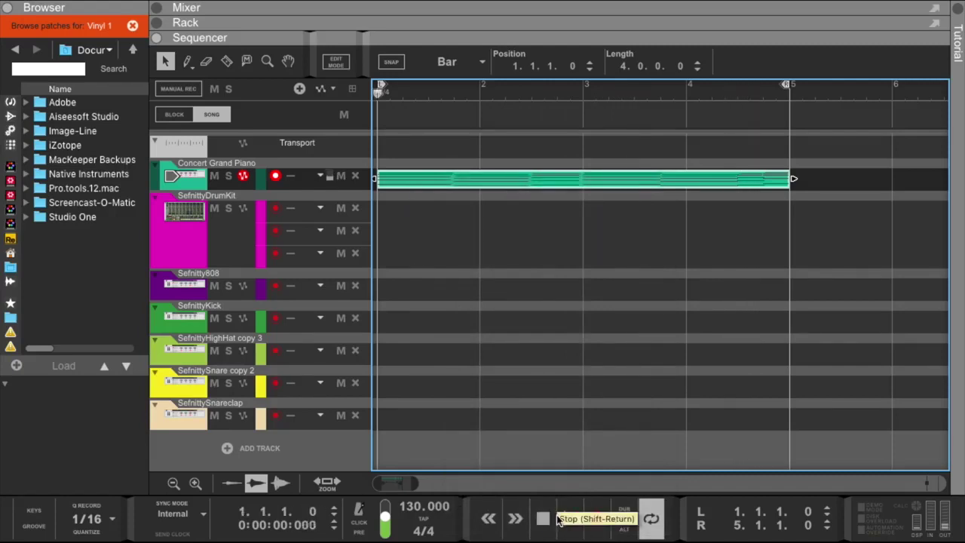
click(567, 518)
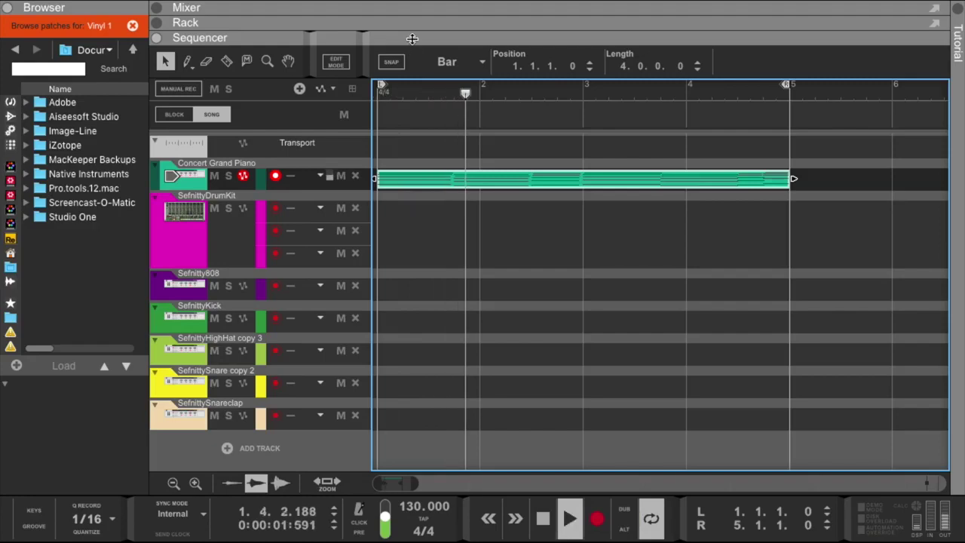
Enlarge the rack and add the Audiomatic Retro Transformer effect after Vinyl on the Concert Grand Piano channel.
drag(391, 32, 381, 283)
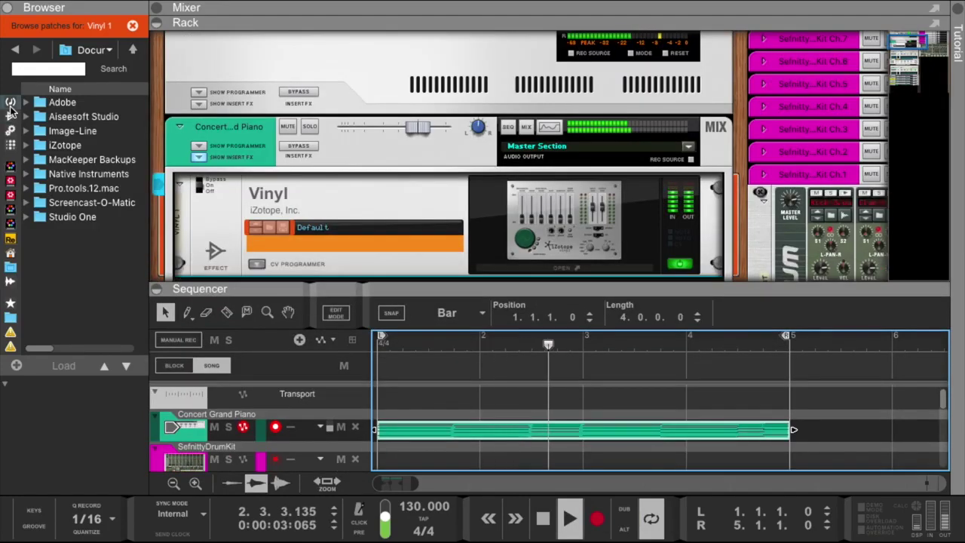
click(9, 105)
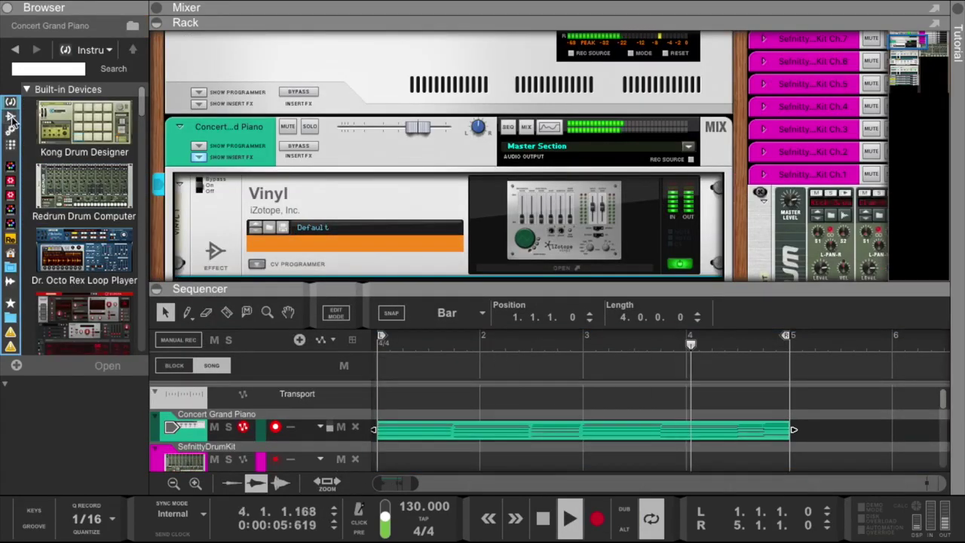
click(10, 117)
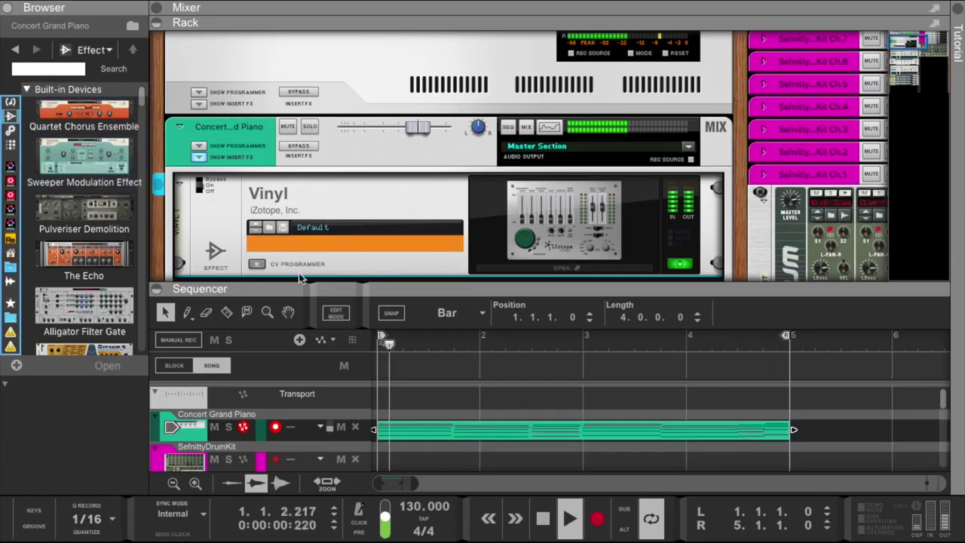
scroll(105, 225, down, 2)
scroll(106, 223, down, 10)
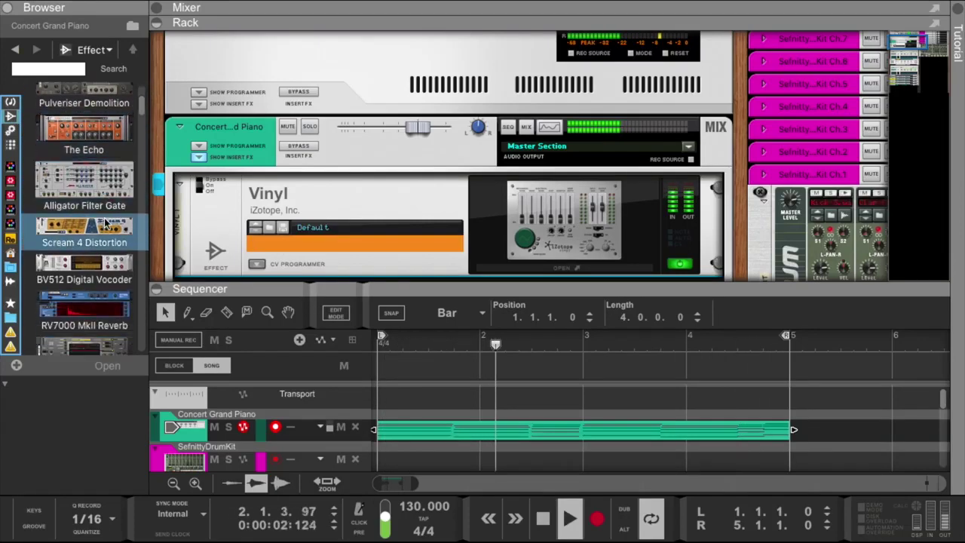
scroll(106, 223, down, 4)
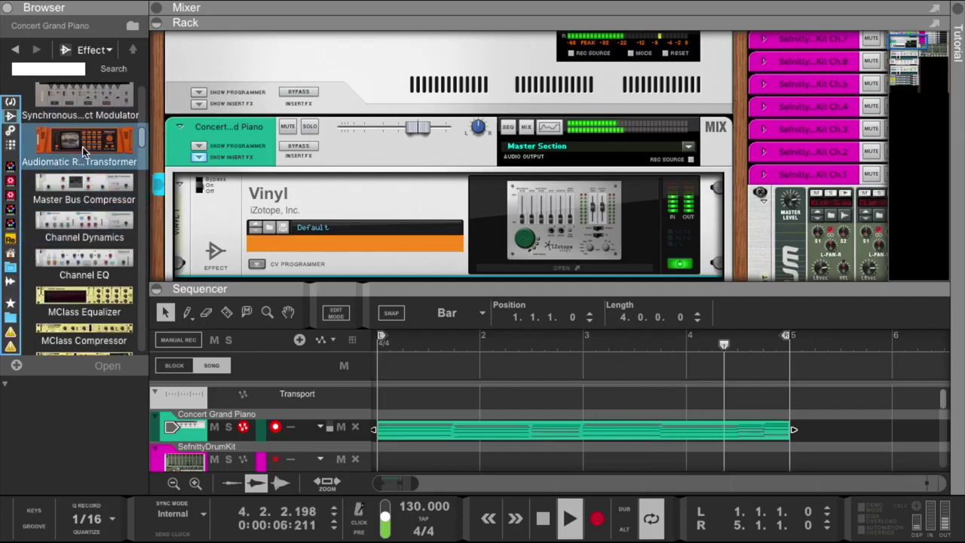
drag(85, 151, 332, 225)
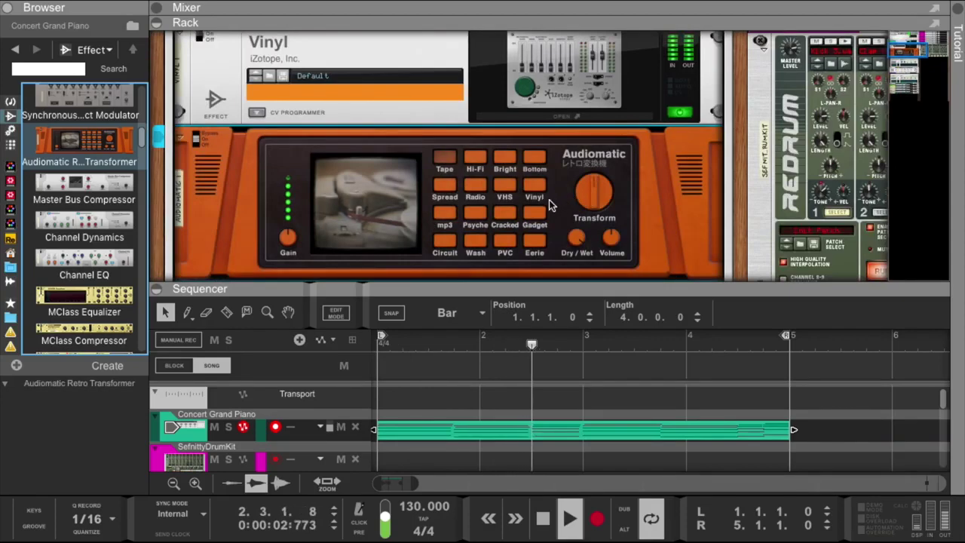
Try Audiomatic's Gadget and VHS presets on the piano, settle on Eerie and set Dry/Wet to 23%.
click(533, 240)
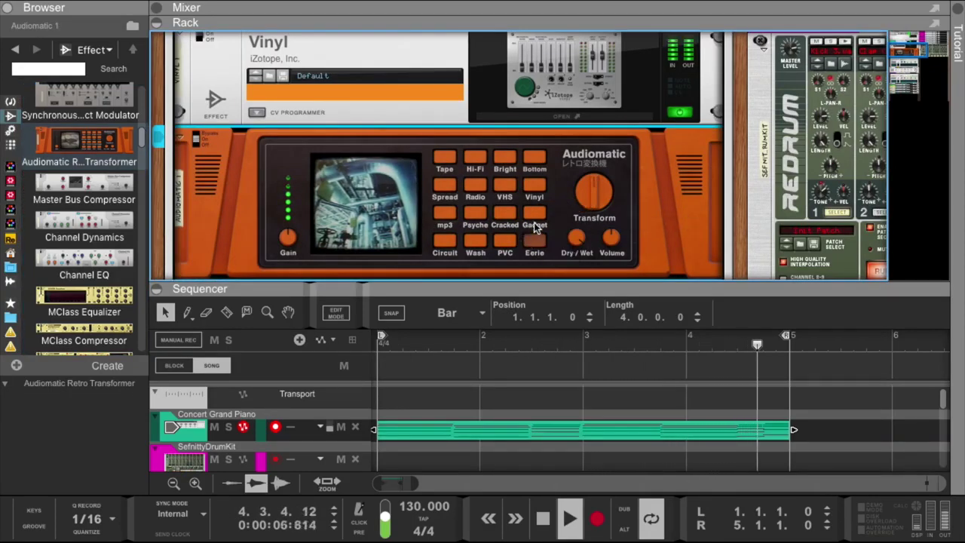
click(532, 220)
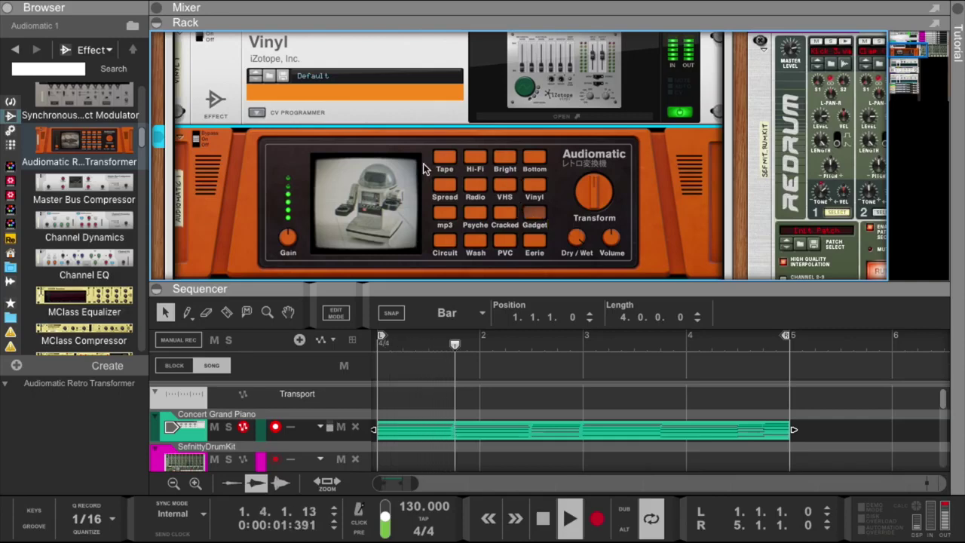
click(499, 188)
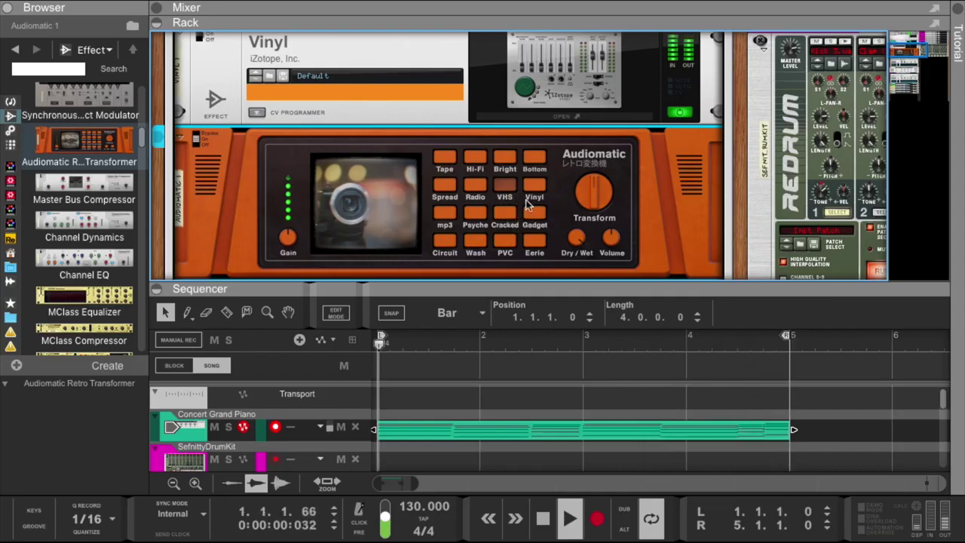
click(531, 240)
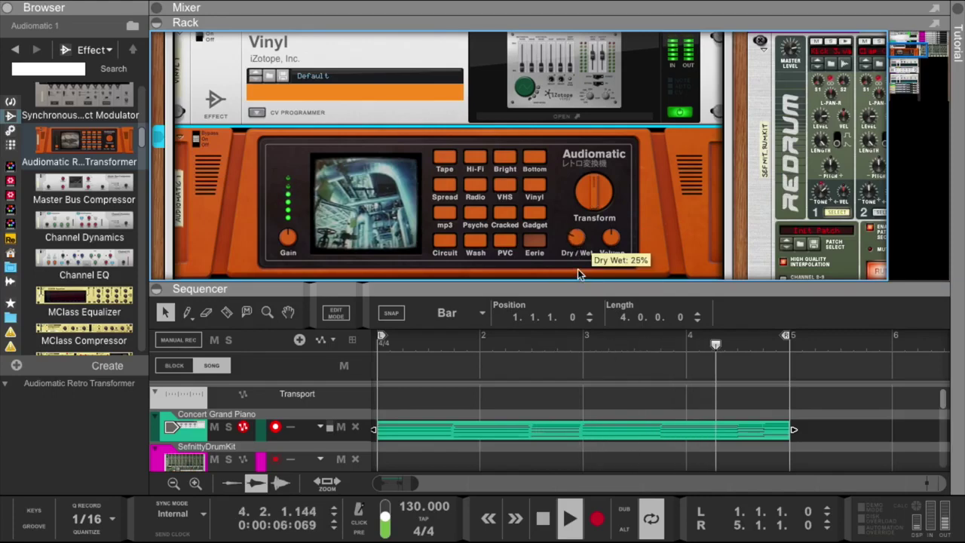
drag(578, 268, 576, 279)
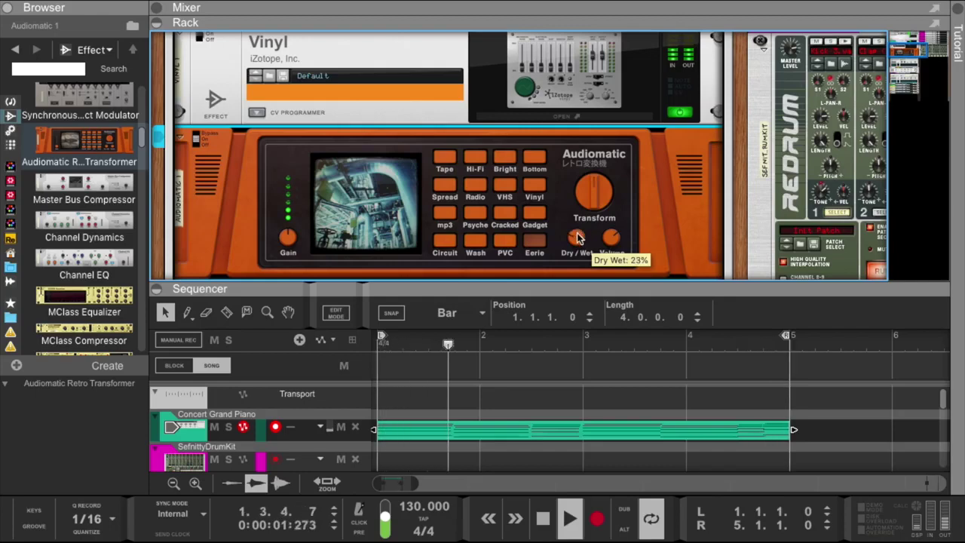
scroll(411, 186, up, 3)
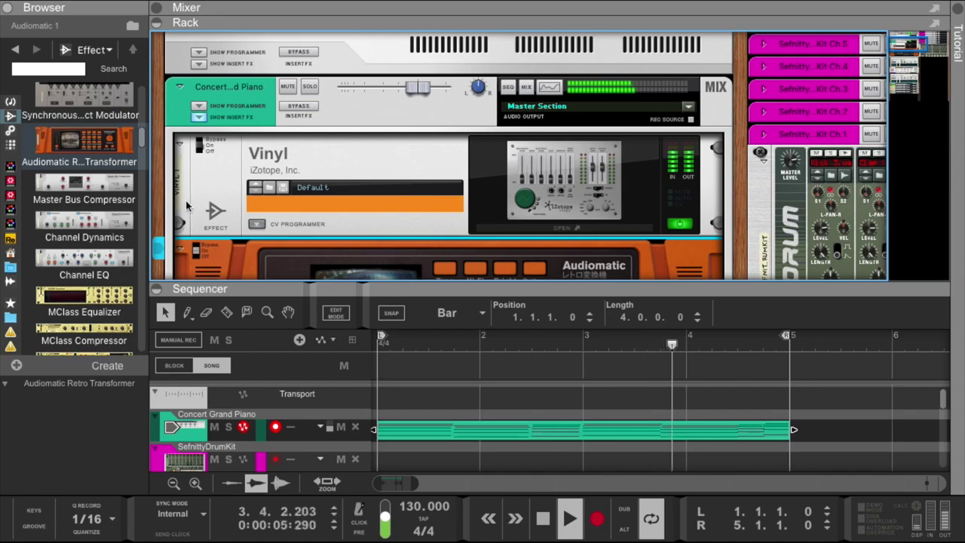
scroll(64, 189, up, 5)
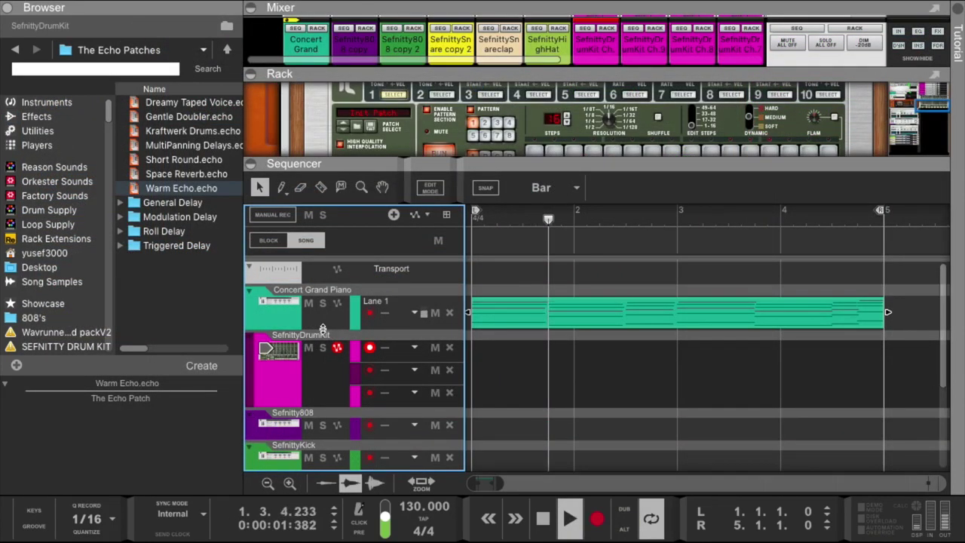
Increase the Concert Grand Piano track's height and duplicate the track together with its device.
drag(322, 329, 309, 385)
click(289, 353)
right_click(296, 351)
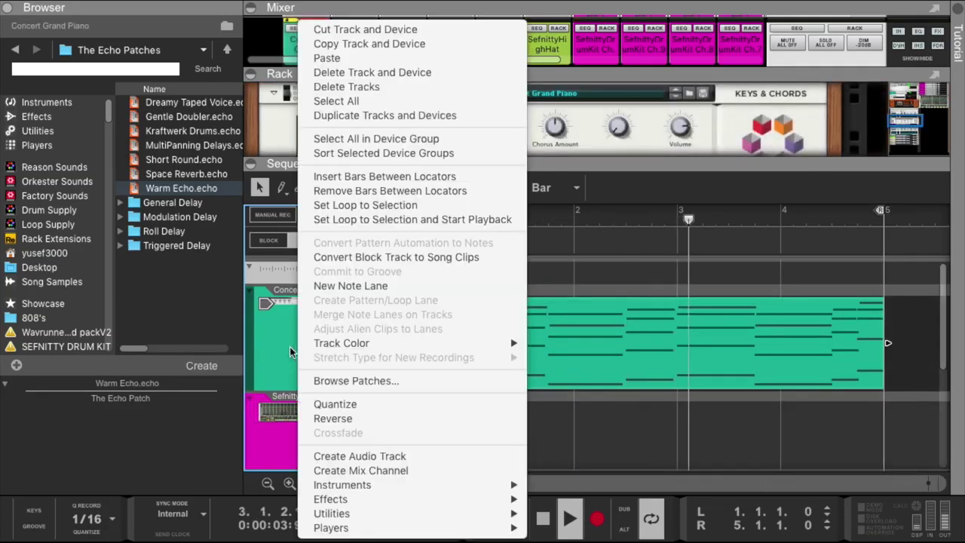
click(374, 115)
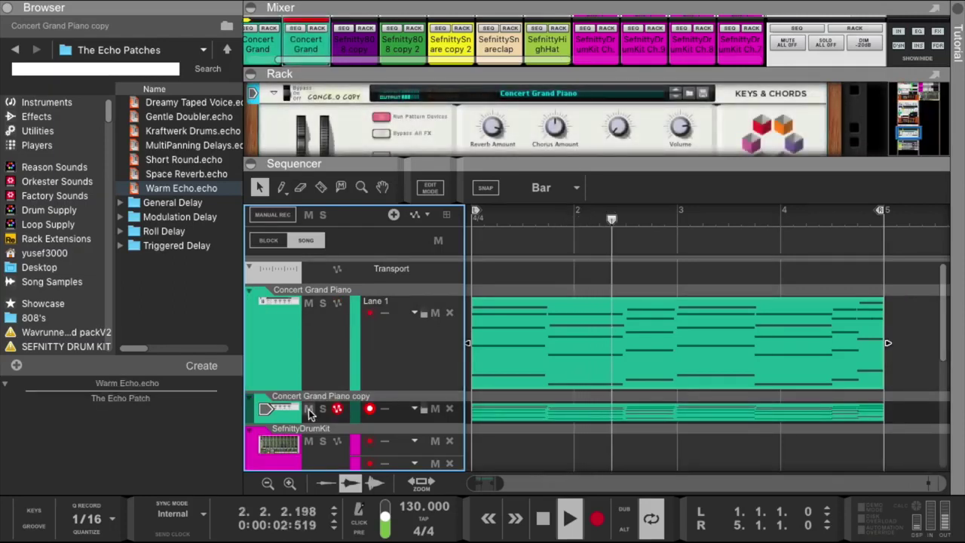
Mute the piano copy and browse its patches in the Hydronexius Workstation ROM's Pianos & Keys folder.
drag(467, 173, 467, 213)
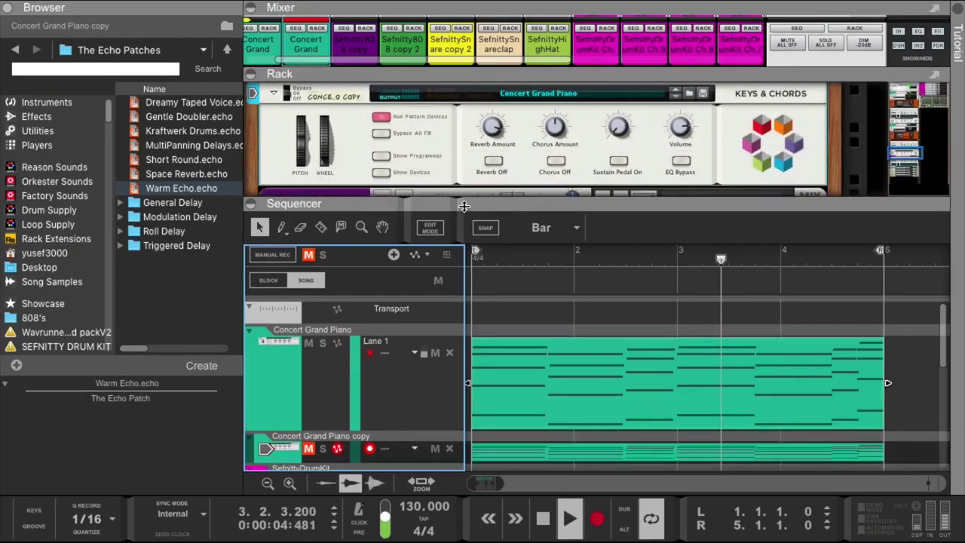
click(688, 123)
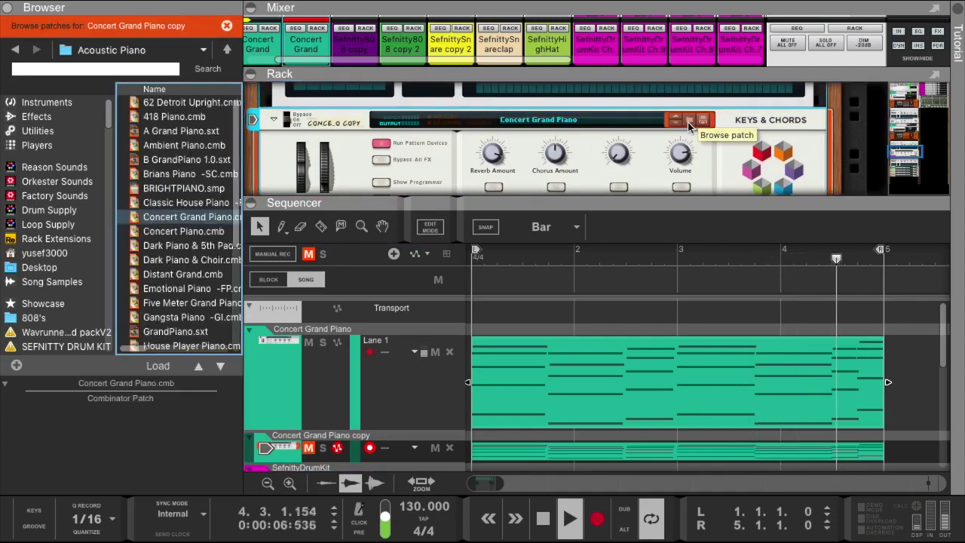
scroll(56, 222, down, 10)
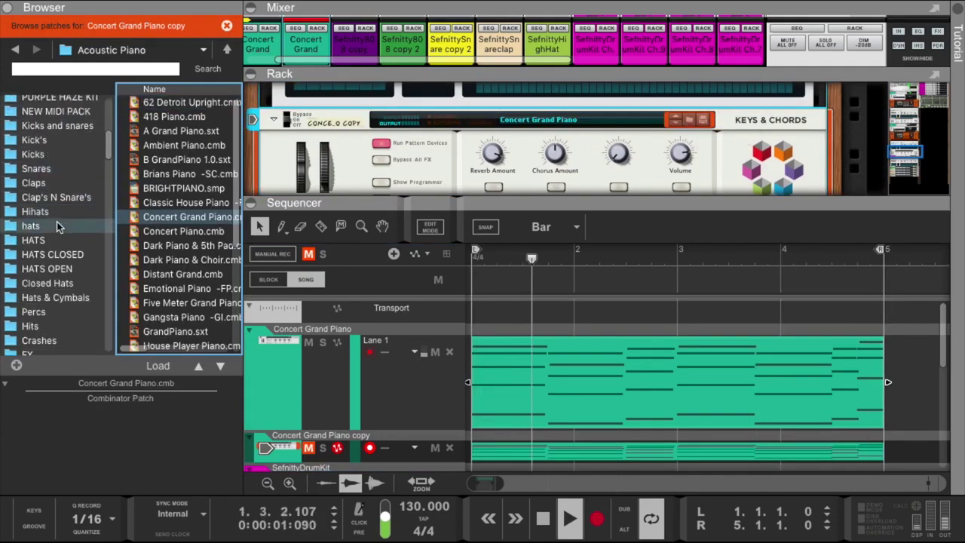
scroll(56, 221, down, 7)
scroll(56, 221, up, 1)
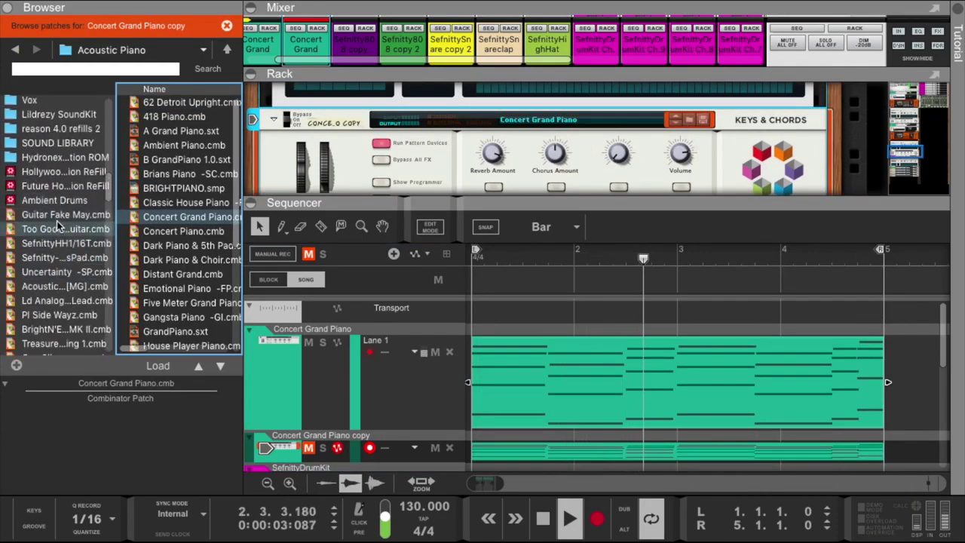
click(61, 163)
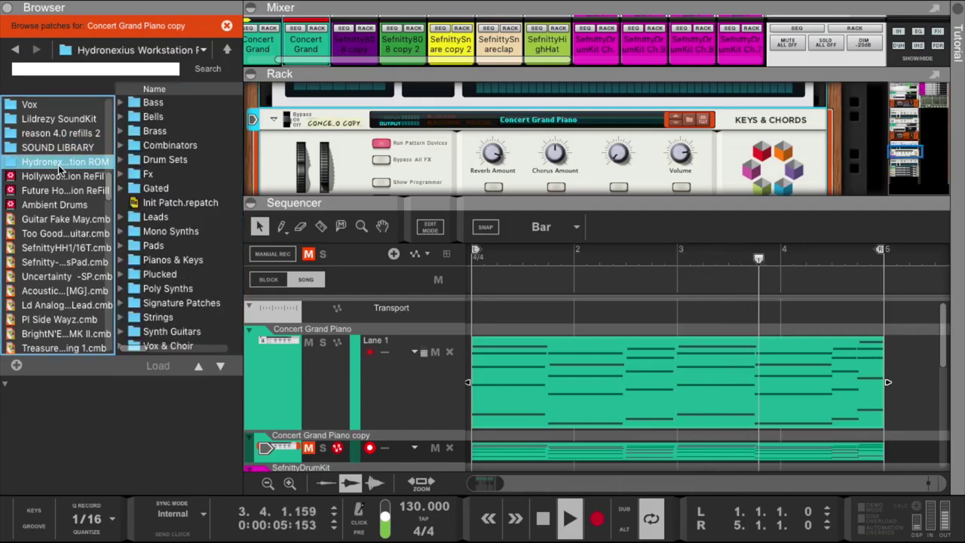
double_click(173, 261)
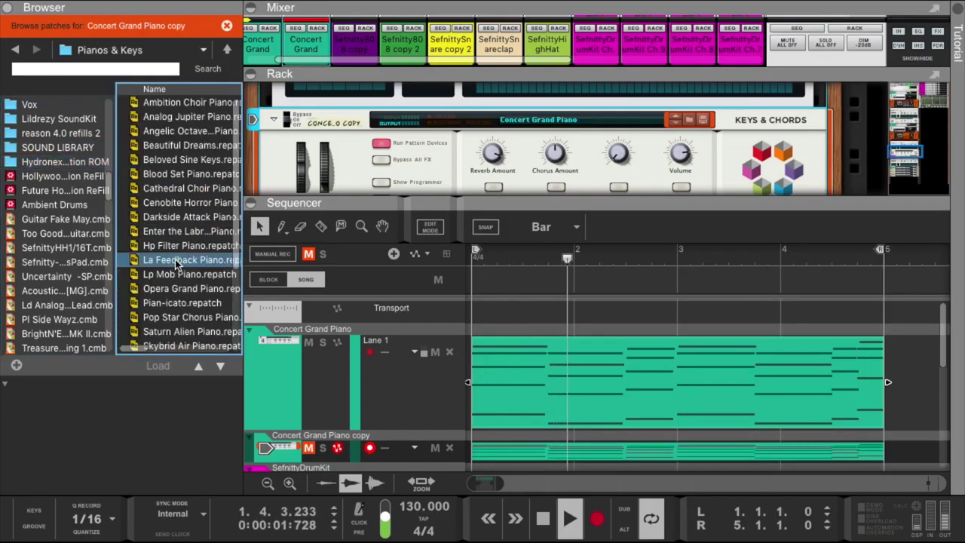
Unmute the piano copy and load the Angelic Octave Grand Piano patch onto it.
scroll(178, 256, down, 5)
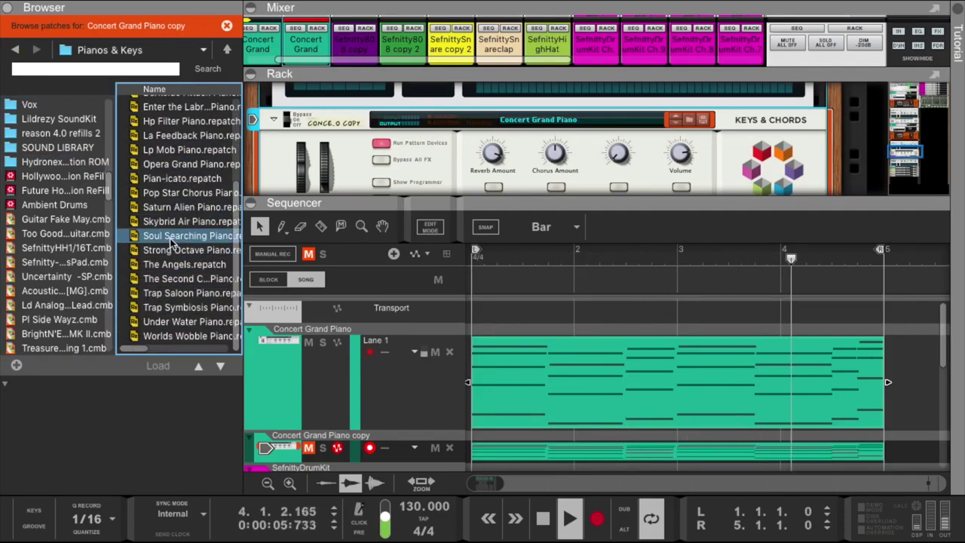
scroll(172, 240, up, 3)
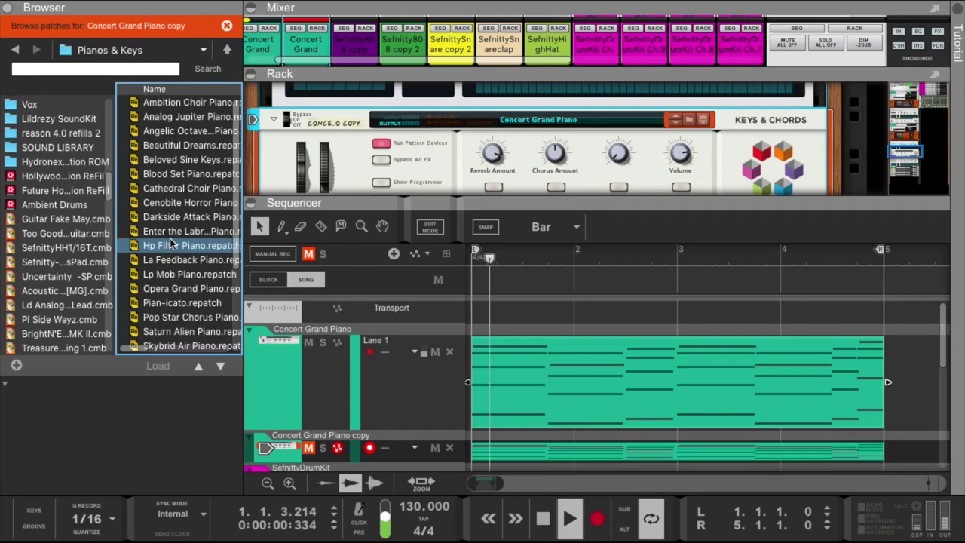
scroll(182, 240, down, 3)
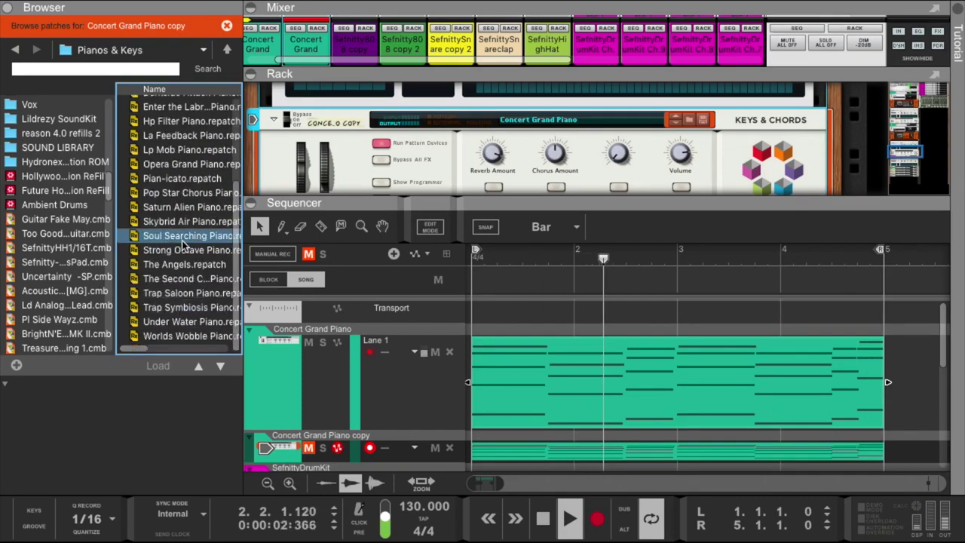
scroll(182, 241, up, 3)
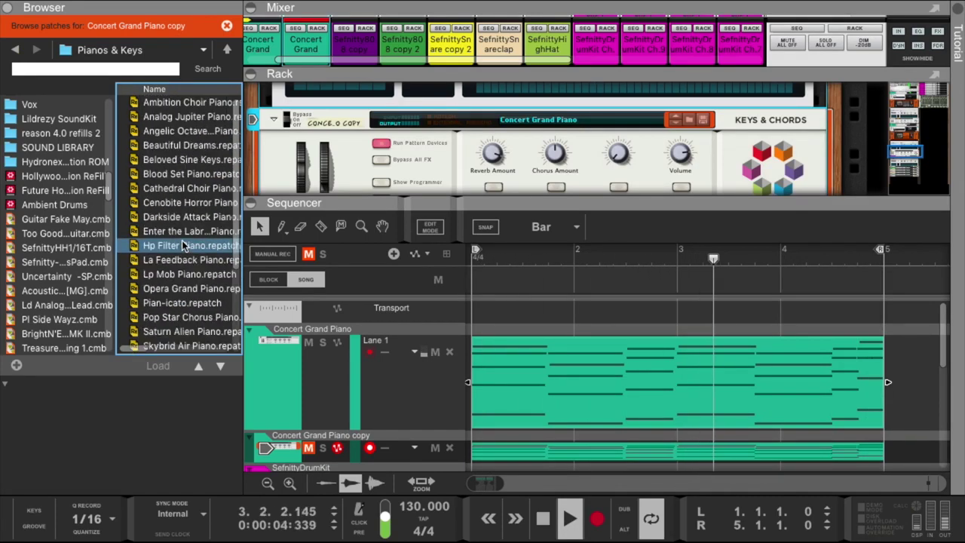
click(307, 449)
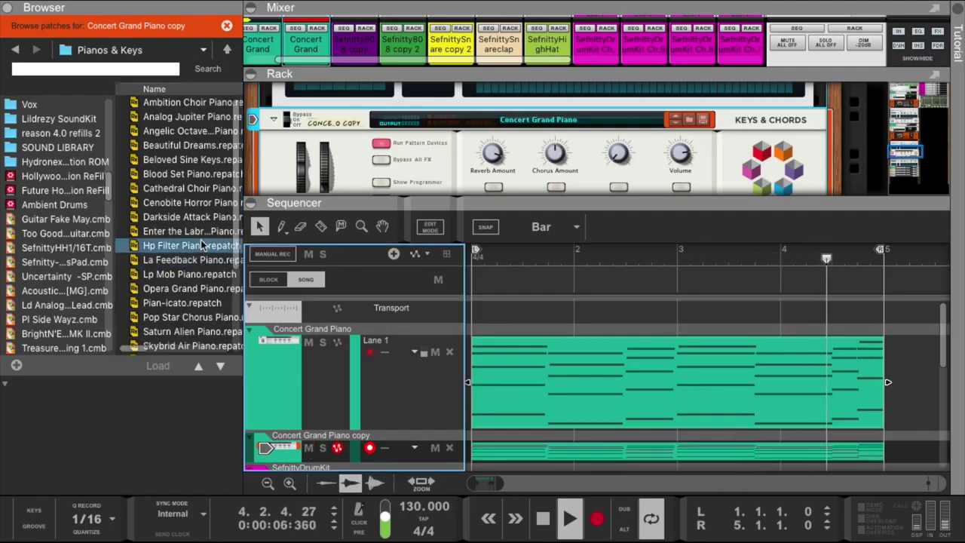
click(185, 131)
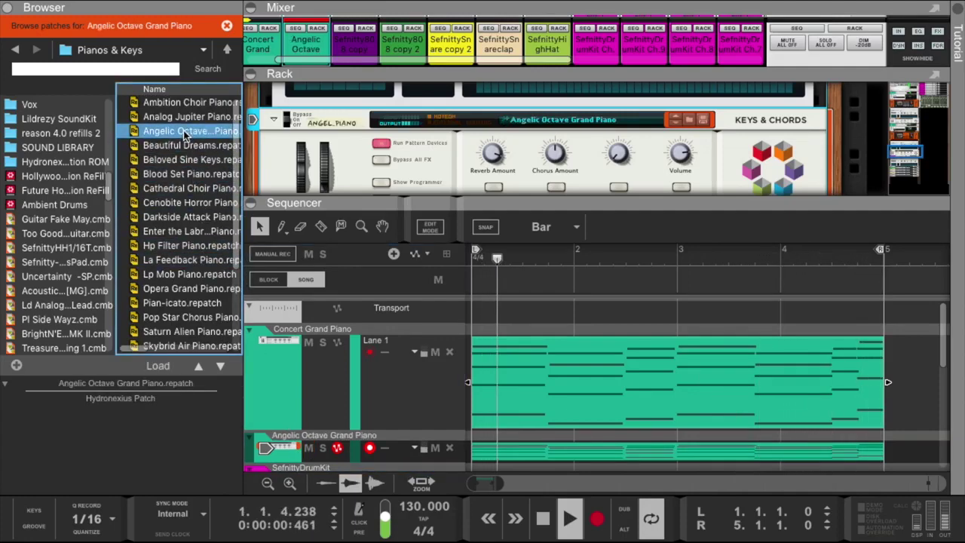
Look through other piano patches for the copied track, including Skybrid Air, The Angels, Strong Octave and Soul Searching.
scroll(192, 213, down, 3)
click(191, 213)
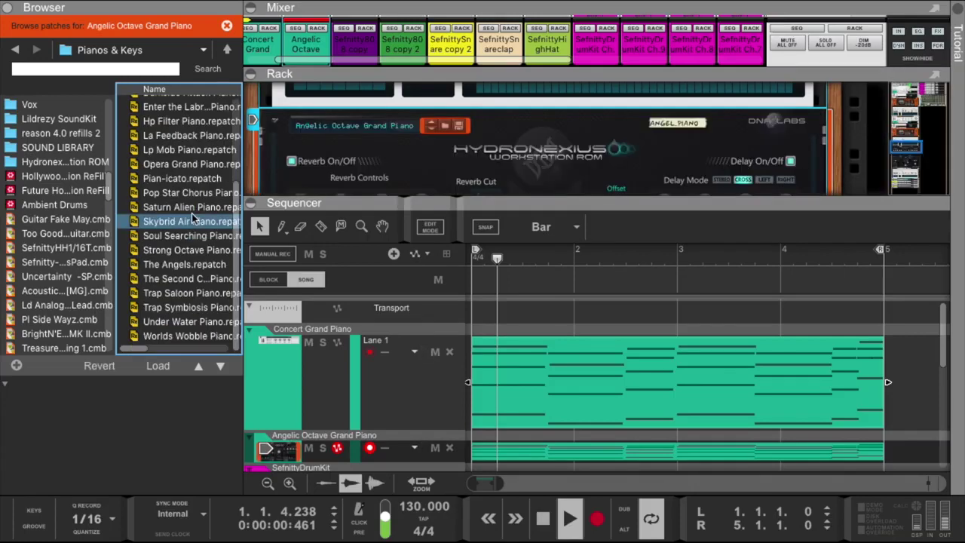
click(185, 264)
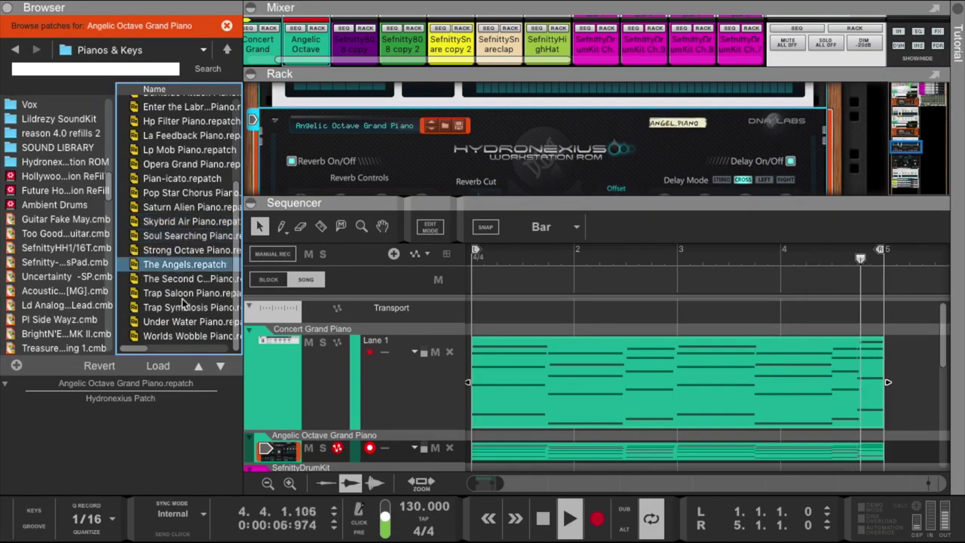
click(181, 249)
click(184, 236)
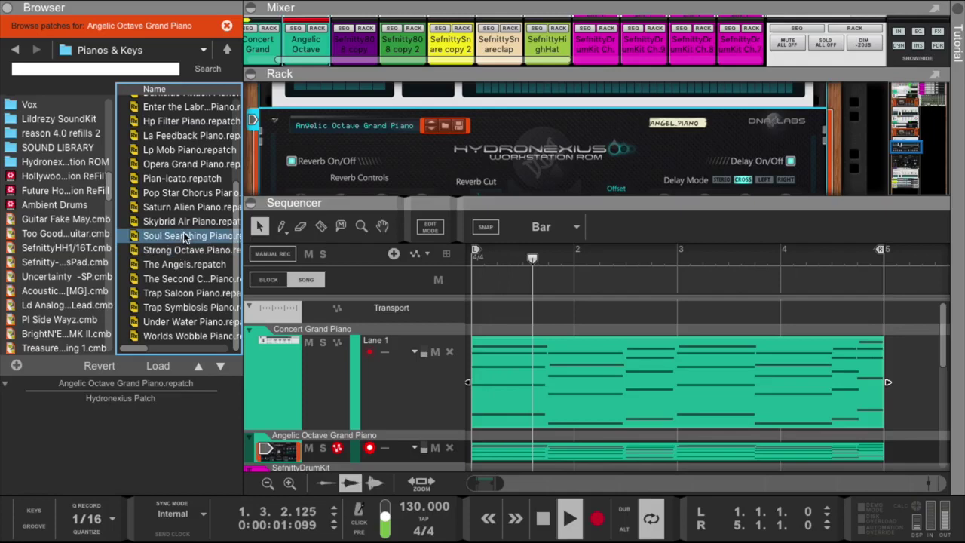
Mute the Concert Grand Piano track and look through further Hydronexius piano patches around The Angels.
click(308, 343)
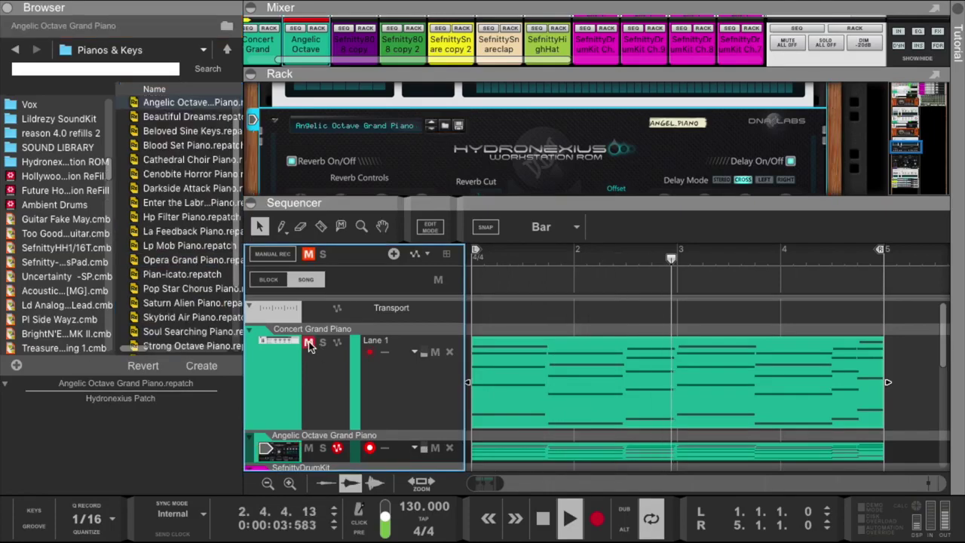
scroll(216, 289, down, 2)
click(217, 281)
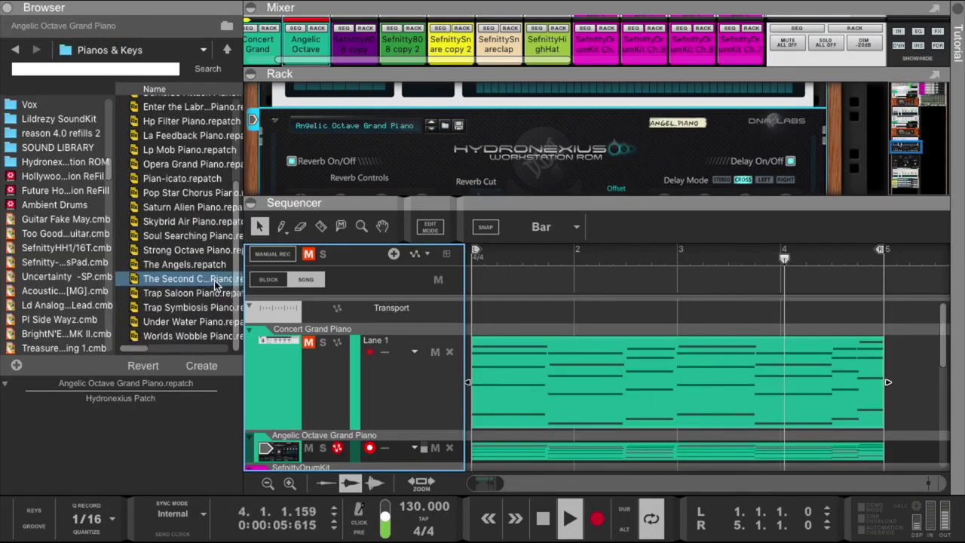
key(Down)
key(Down)
key(Up)
key(Up)
key(Up)
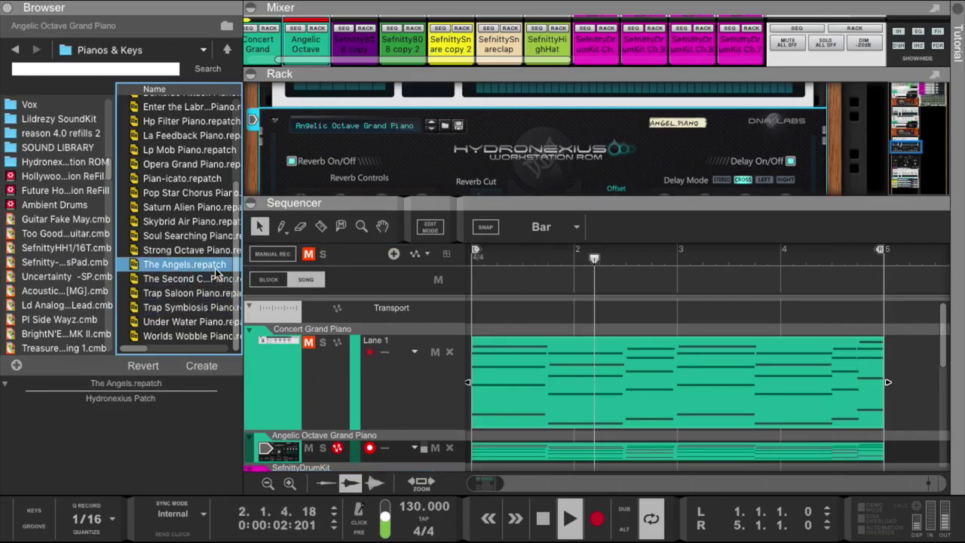
double_click(209, 266)
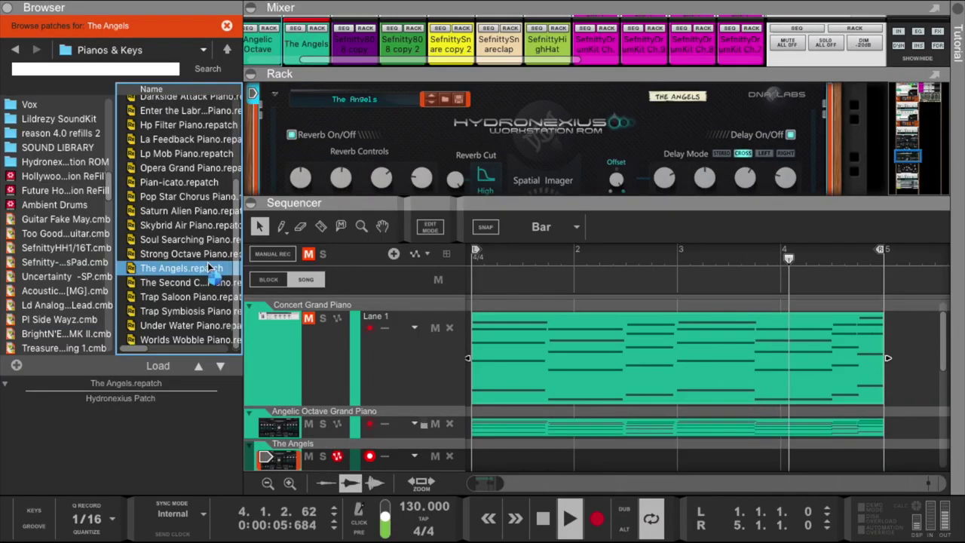
click(272, 459)
key(Delete)
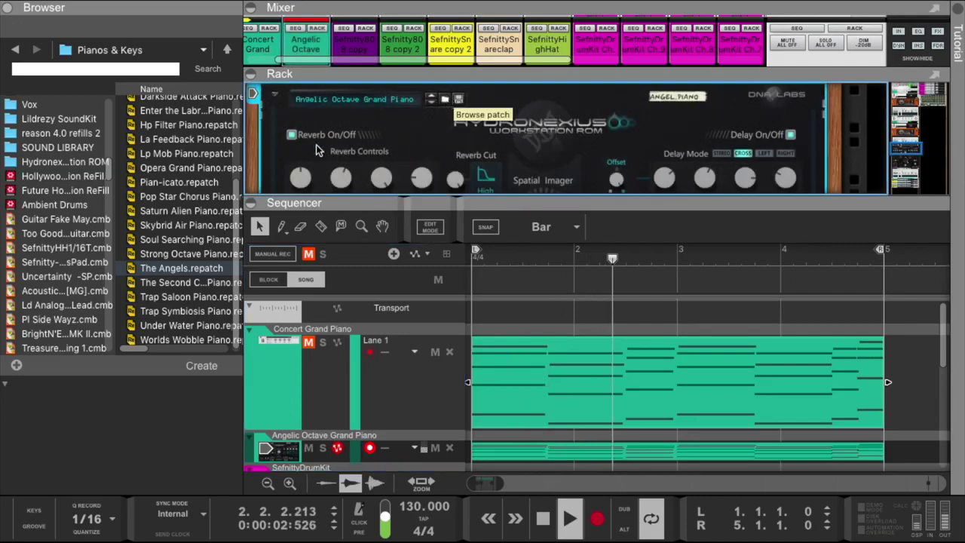
Load The Angels patch into the existing Angelic Octave Grand Piano device and unmute the Concert Grand Piano track.
click(447, 100)
scroll(193, 309, down, 3)
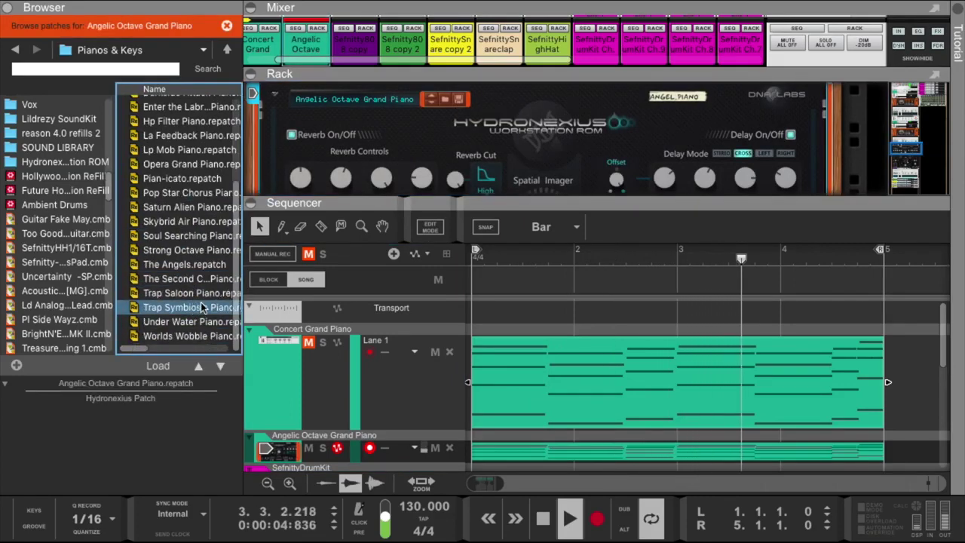
click(194, 278)
click(192, 264)
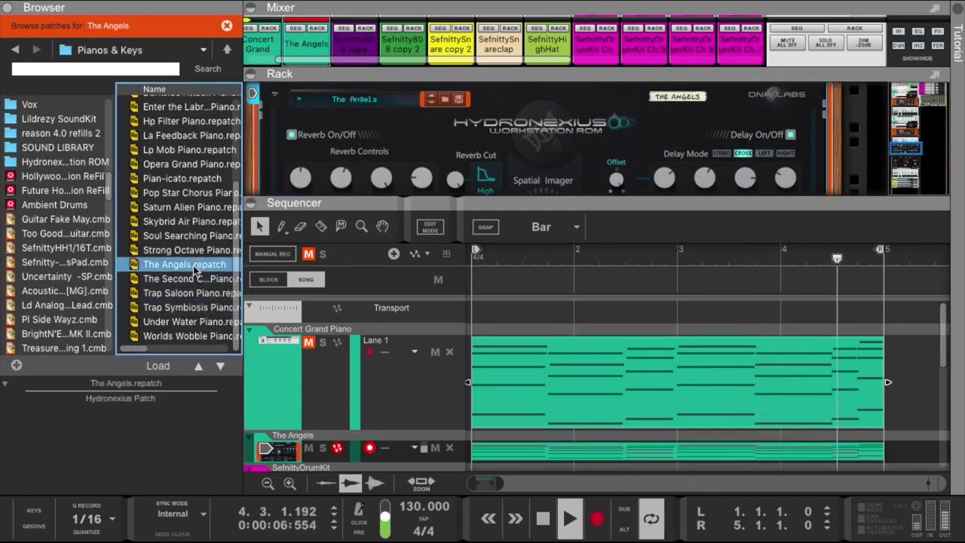
click(341, 307)
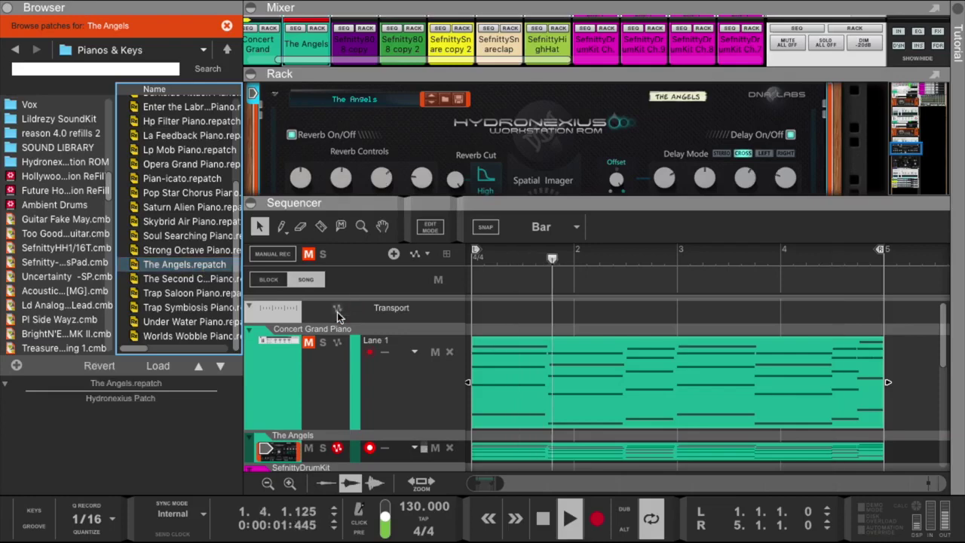
click(314, 344)
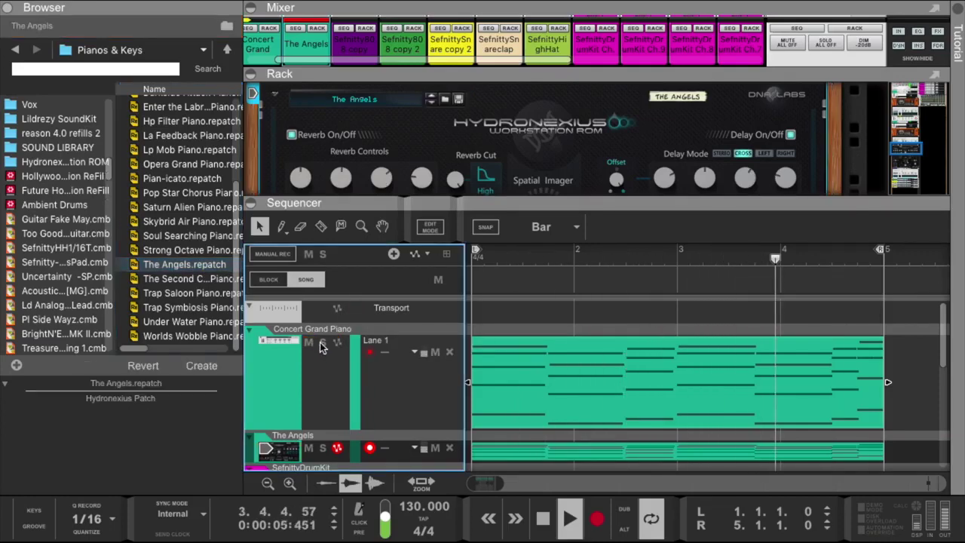
Solo The Angels track and examine its rack devices, including Scales & Chords, Audiomatic and Vinyl.
scroll(306, 345, down, 4)
click(323, 341)
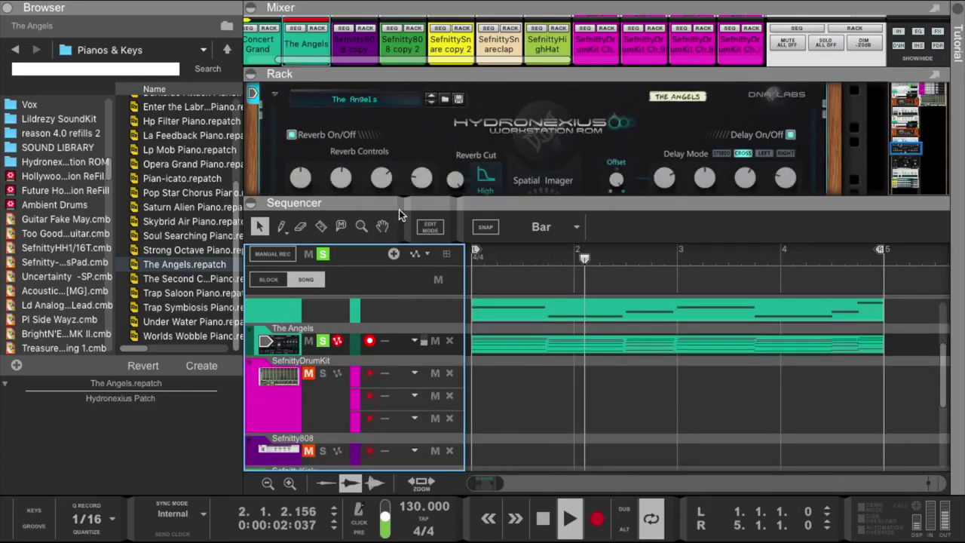
scroll(349, 330, up, 2)
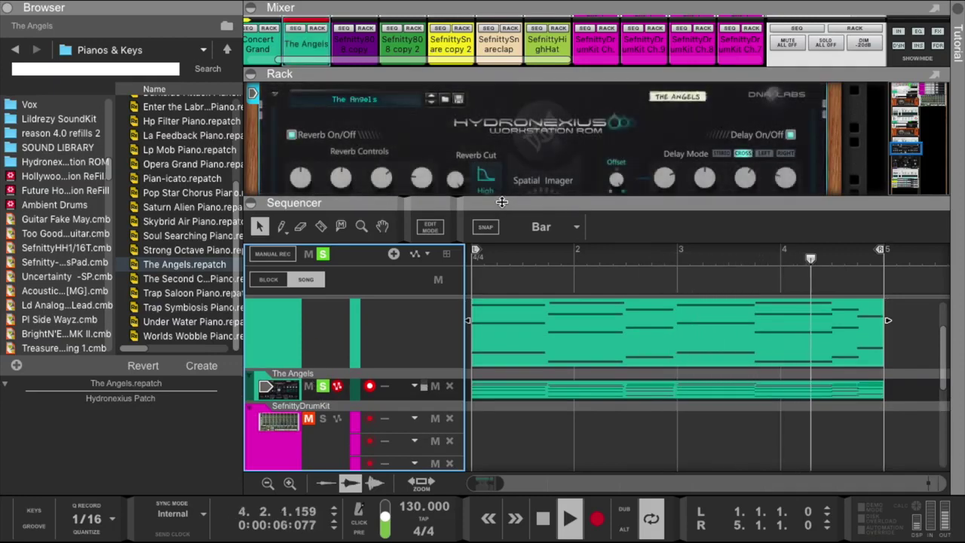
drag(502, 200, 488, 306)
scroll(484, 251, up, 3)
scroll(484, 251, up, 1)
scroll(484, 251, down, 2)
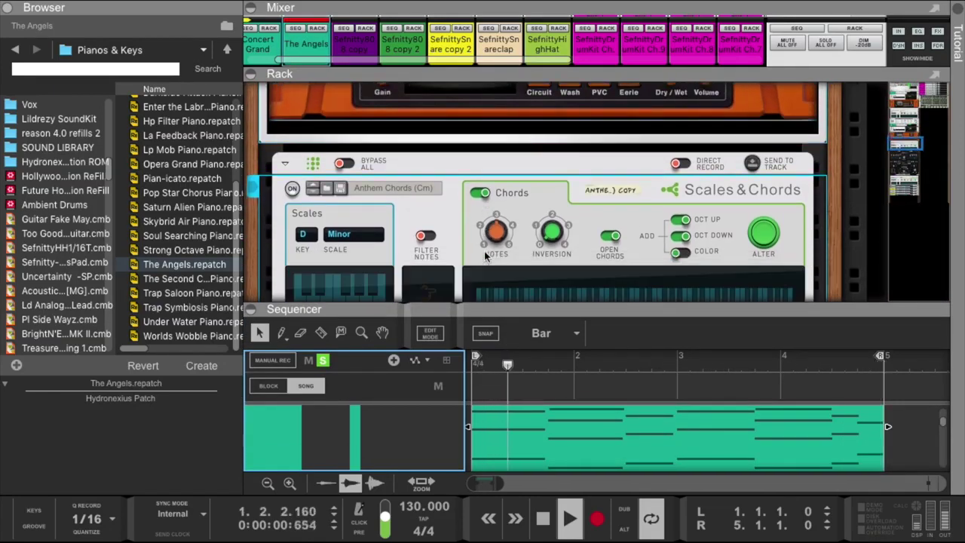
scroll(484, 257, down, 1)
scroll(484, 257, up, 4)
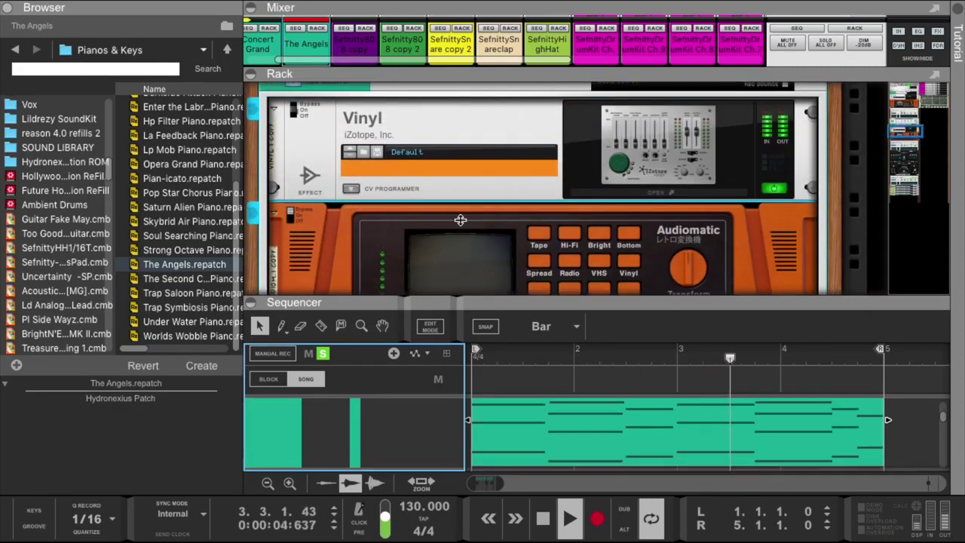
drag(486, 301, 486, 158)
scroll(374, 354, up, 1)
scroll(374, 354, down, 1)
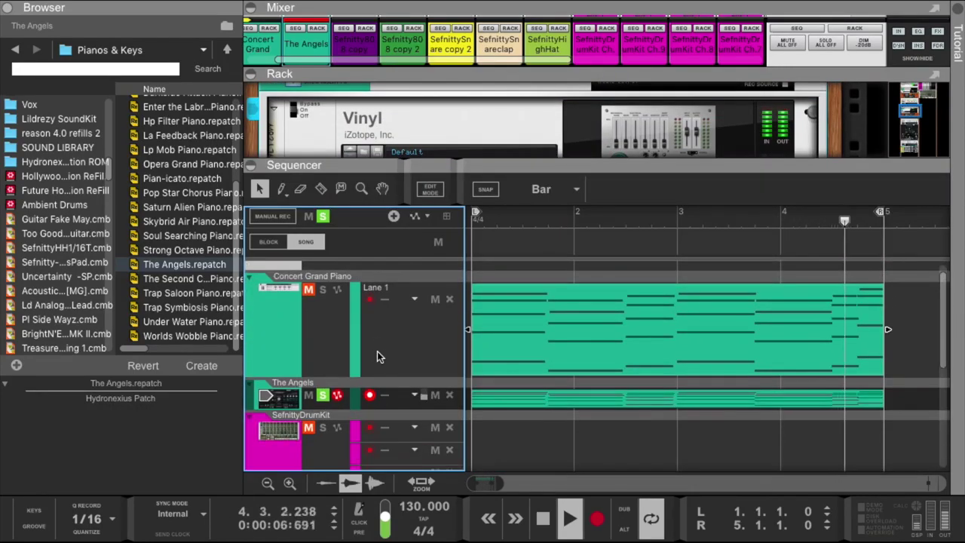
Enable the low pass filter in The Angels channel's Spectrum EQ and set its frequency to about 930.5 Hz.
scroll(395, 144, down, 3)
drag(395, 163, 395, 265)
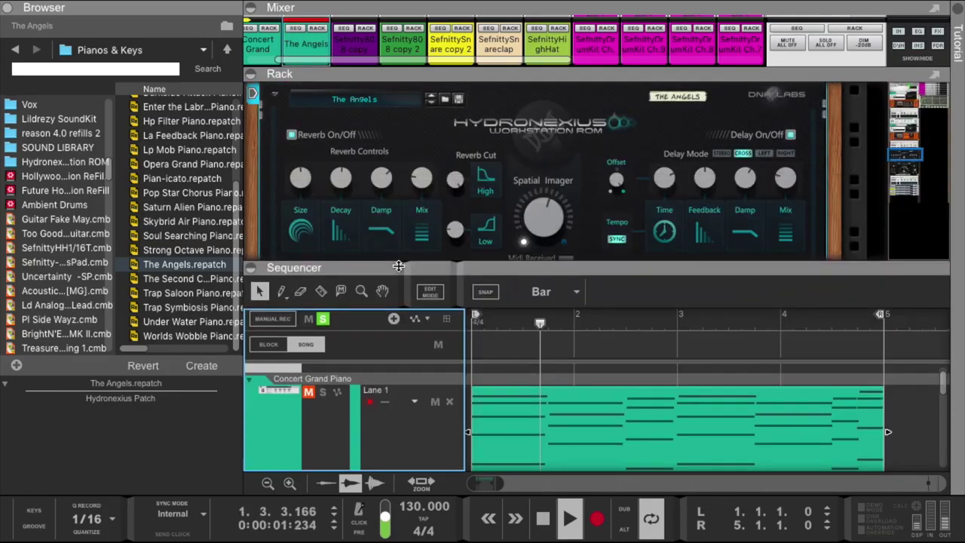
scroll(420, 218, up, 4)
scroll(419, 216, up, 6)
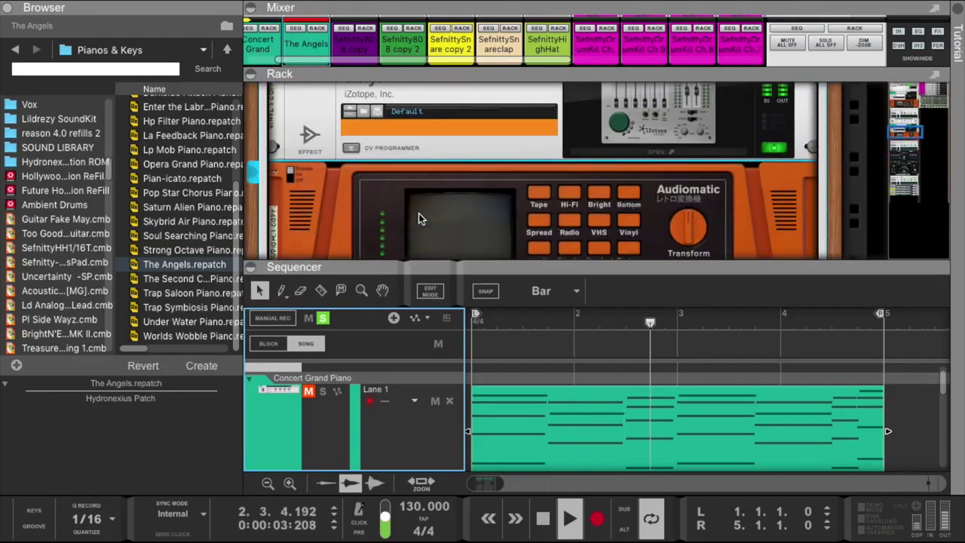
click(642, 159)
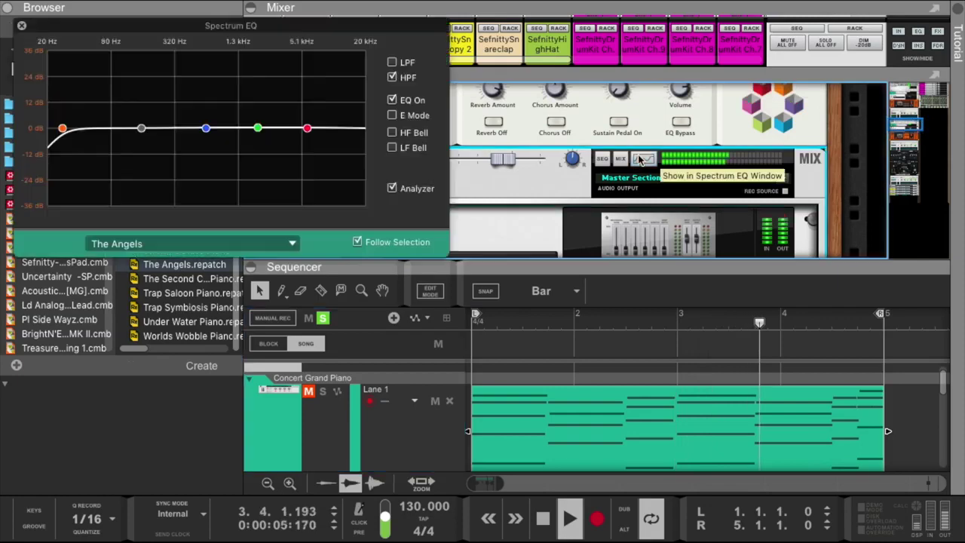
click(392, 78)
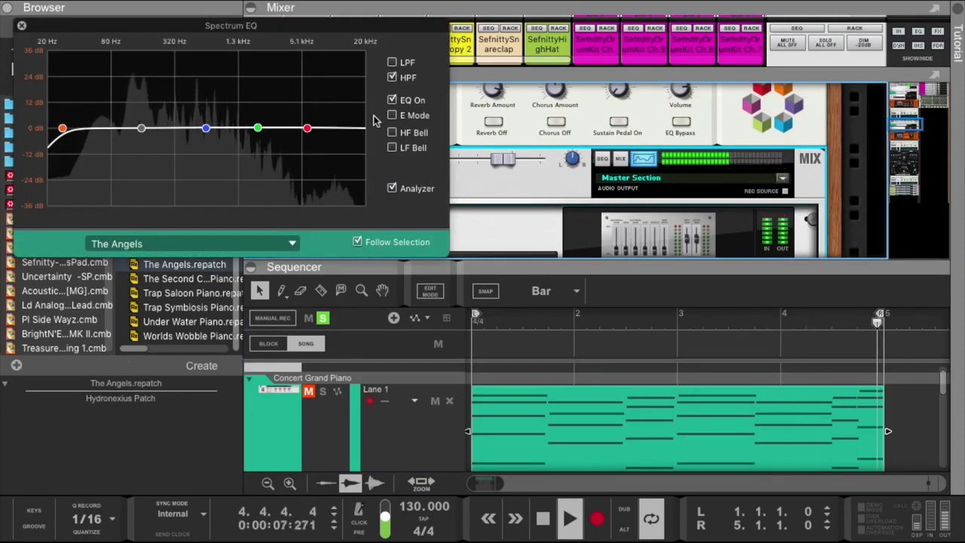
click(392, 62)
drag(309, 141, 224, 138)
Unmute the Concert Grand Piano track and clear the solo so both piano layers play together.
click(309, 394)
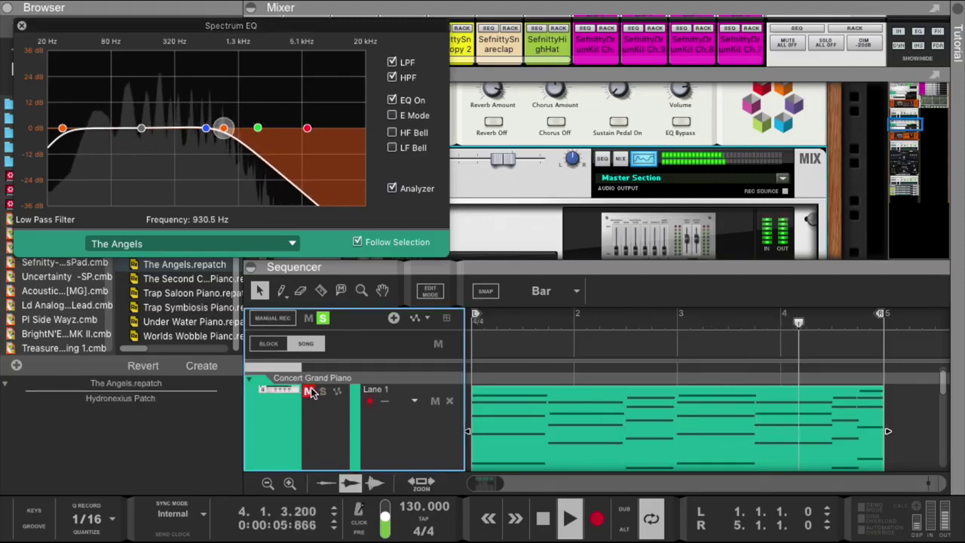
click(309, 391)
click(323, 317)
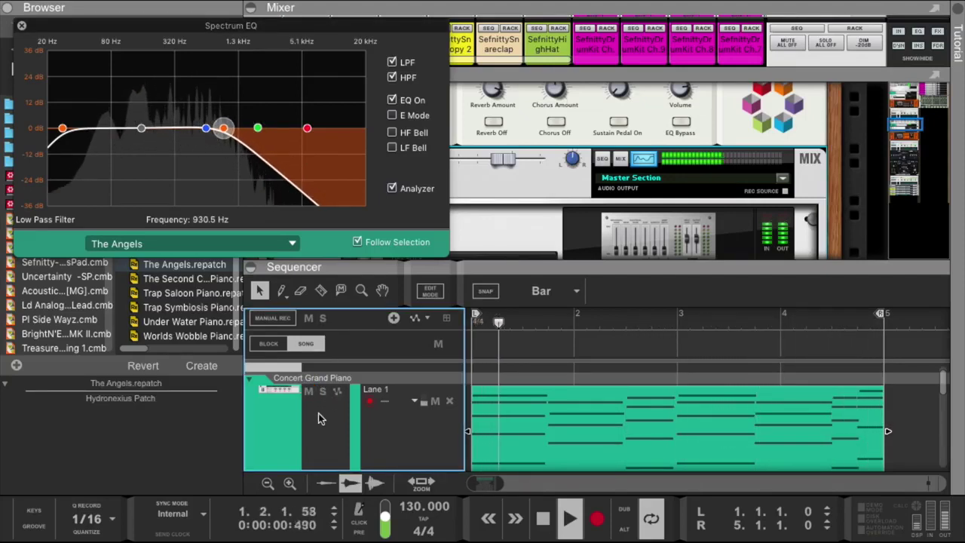
Close the Spectrum EQ and set The Angels mix channel level to about -0.98 dB.
click(319, 415)
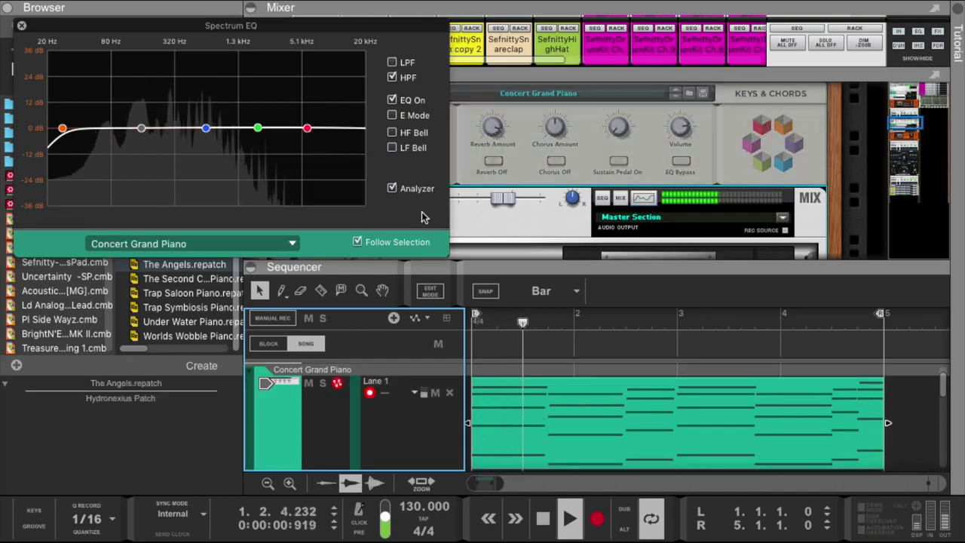
click(23, 27)
drag(494, 203, 505, 204)
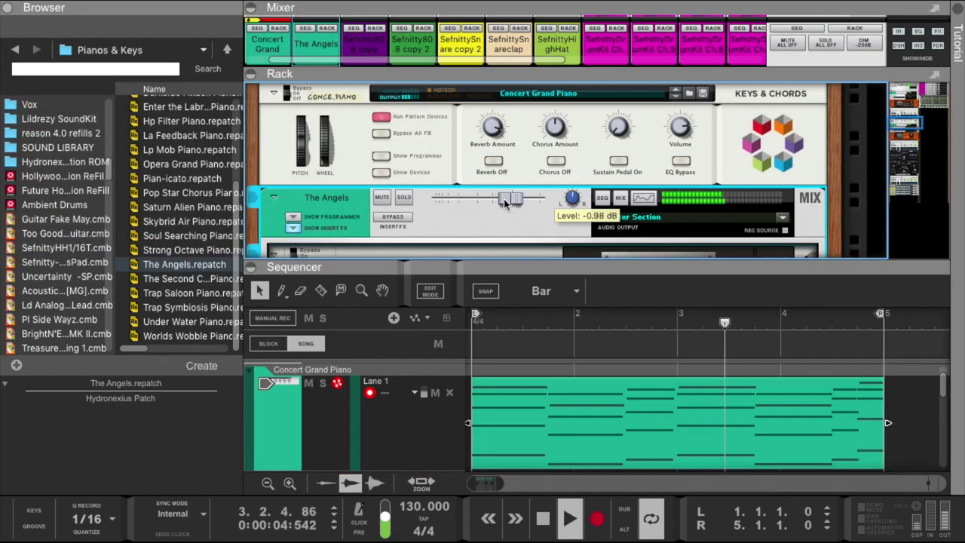
drag(505, 261, 505, 158)
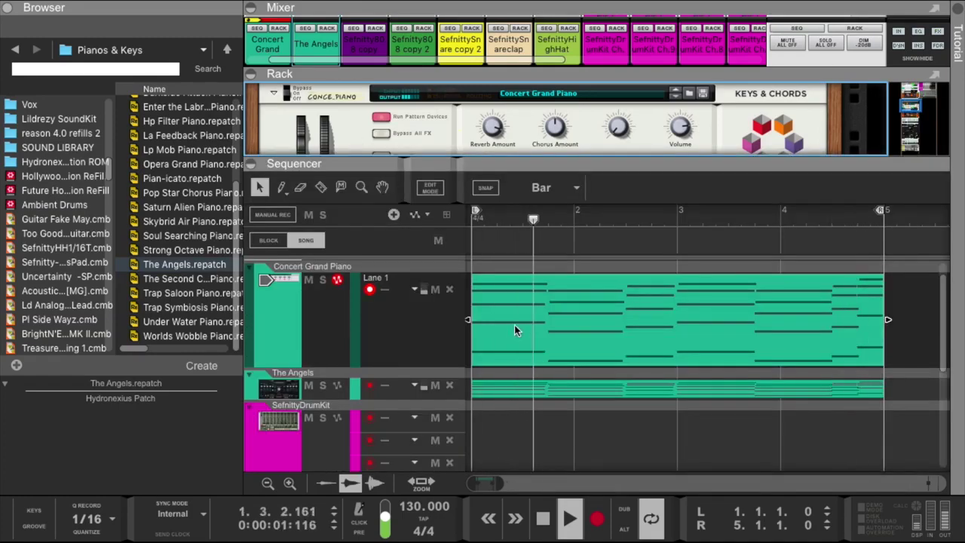
Show the Concert Grand Piano channel in the Spectrum EQ and raise its high pass filter to about 629.5 Hz.
click(370, 308)
drag(497, 163, 498, 296)
scroll(542, 226, down, 3)
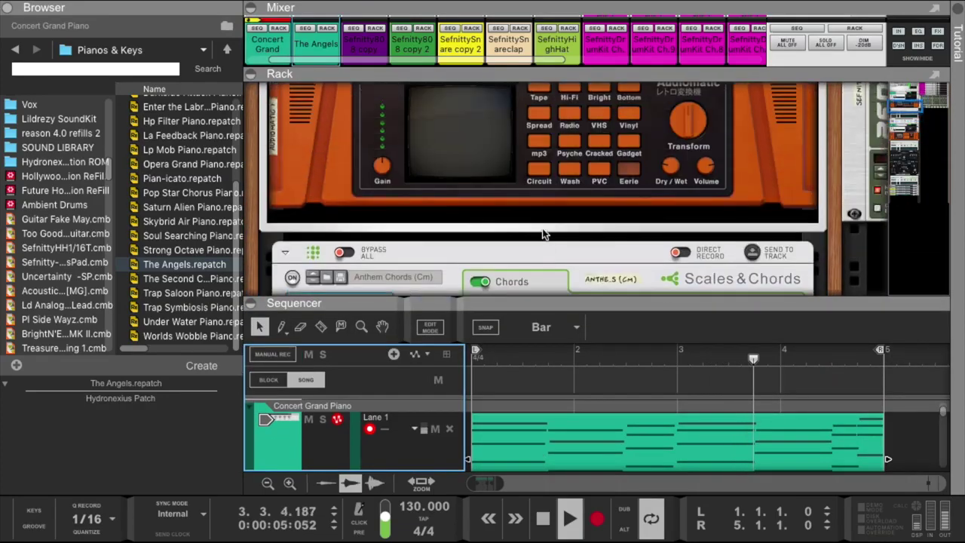
scroll(543, 233, up, 2)
scroll(573, 188, up, 3)
scroll(603, 166, down, 1)
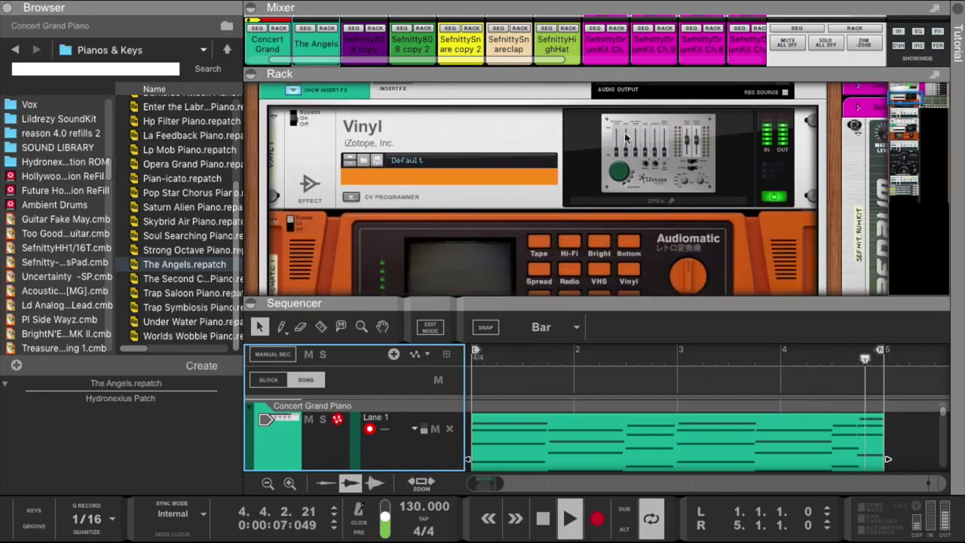
click(641, 162)
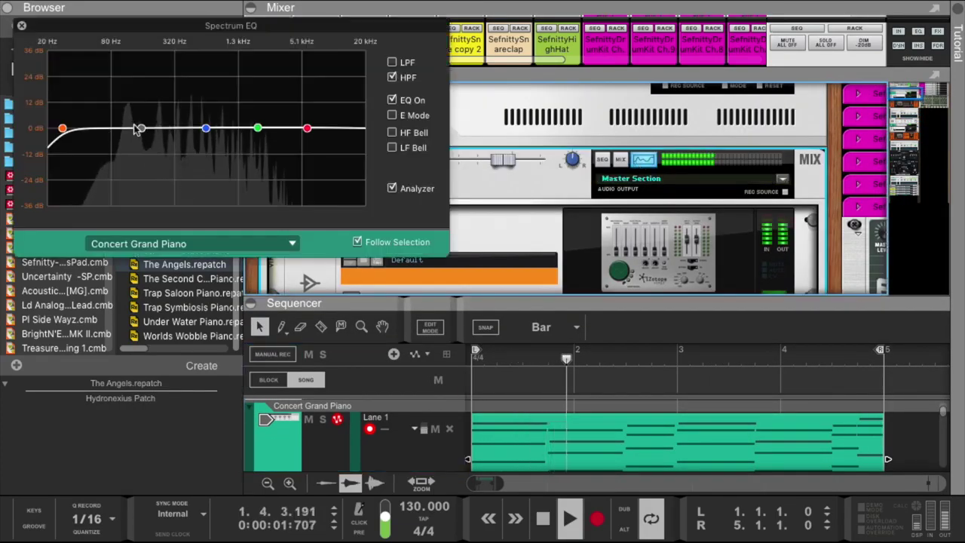
drag(82, 130, 205, 145)
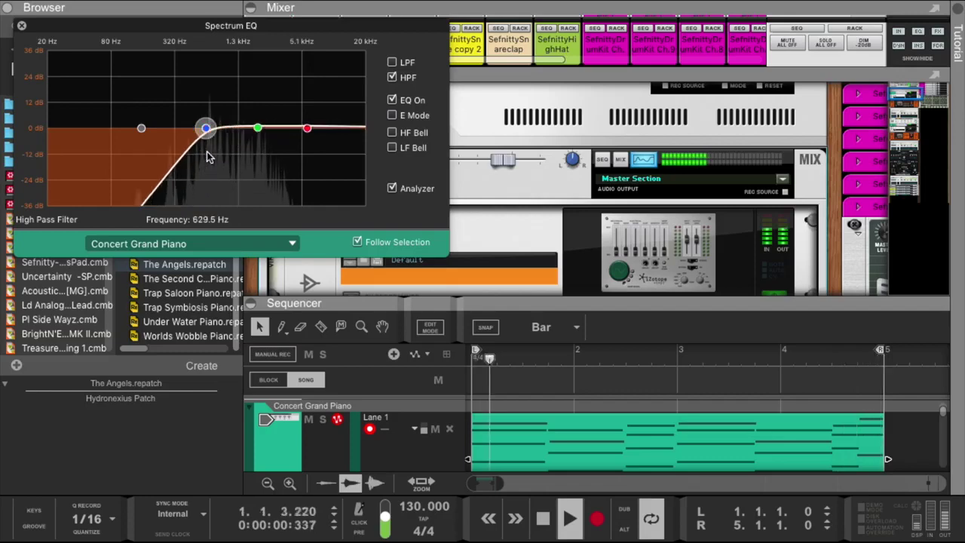
Lower the Concert Grand Piano's high pass filter to just under 320 Hz and boost its low mids near 563.7 Hz.
drag(360, 28, 365, 239)
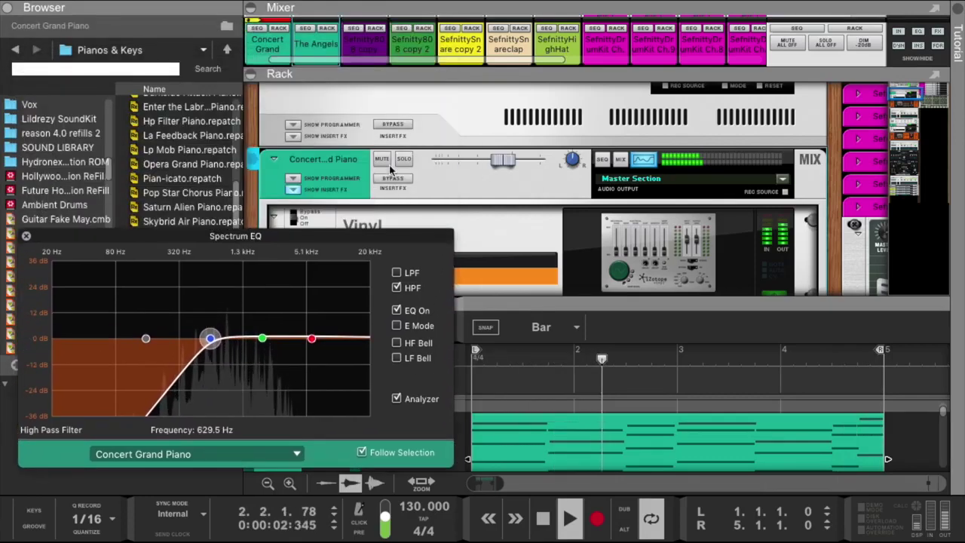
click(404, 159)
click(404, 159)
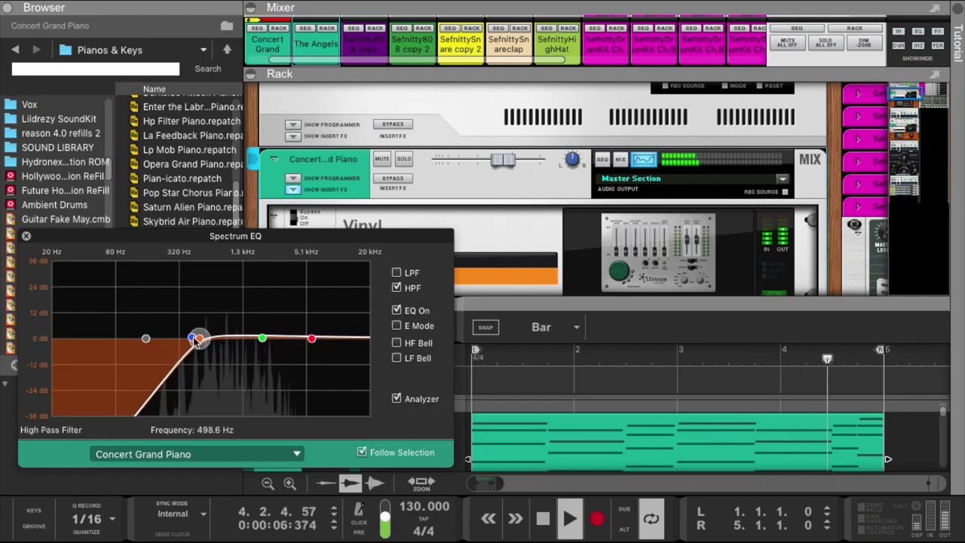
drag(196, 340, 175, 338)
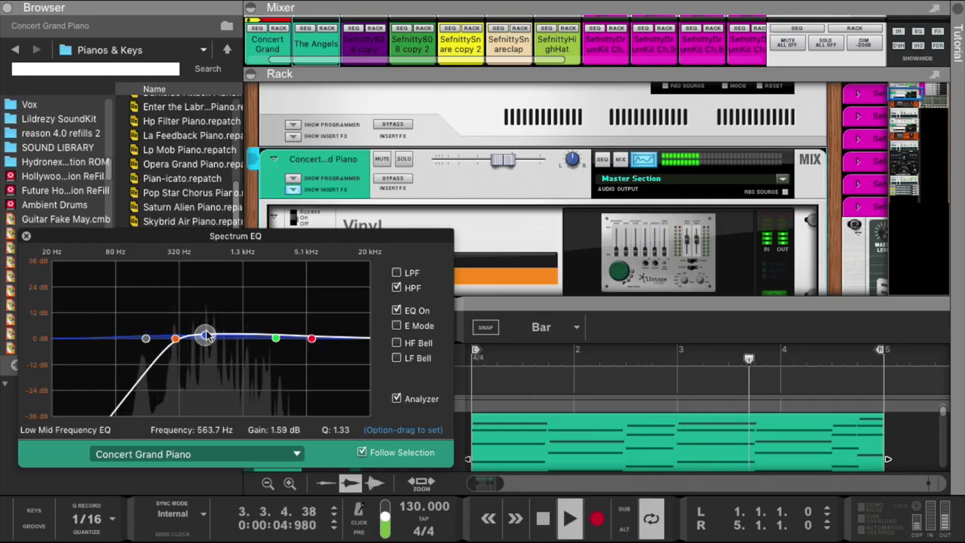
Raise the Concert Grand Piano's mix channel level and turn off its solo, closing the Spectrum EQ.
click(403, 160)
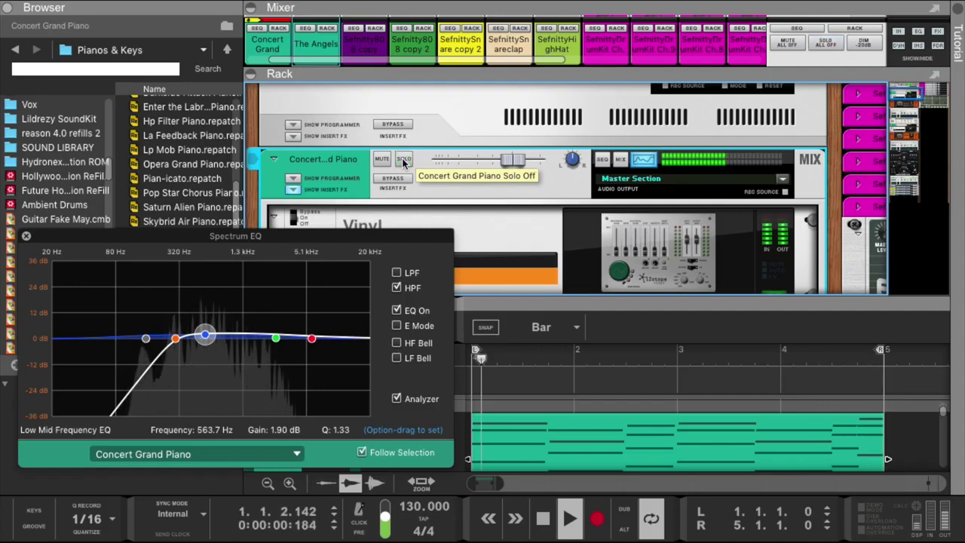
click(26, 237)
drag(262, 301, 262, 127)
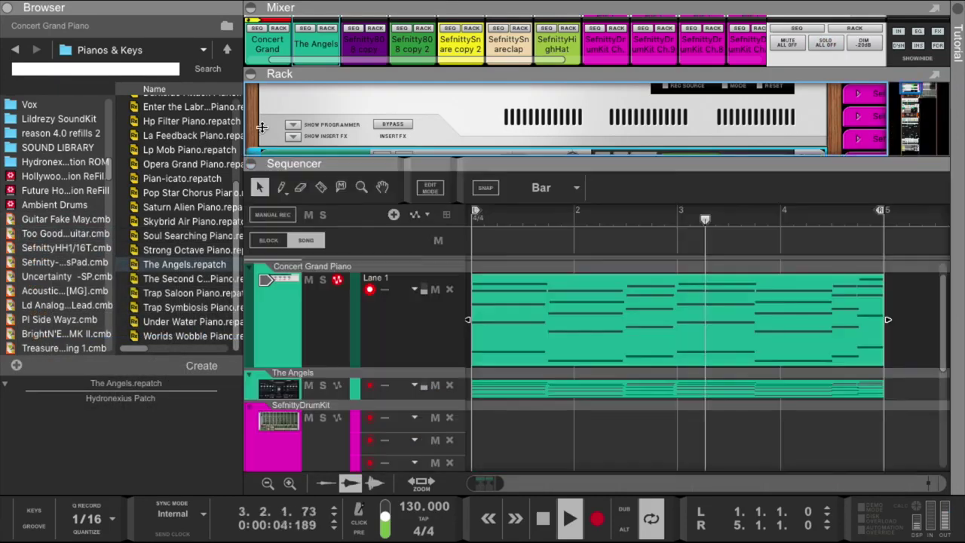
Solo The Angels track and examine the Concert Grand Piano's Vinyl and Audiomatic effects in an enlarged rack.
click(323, 385)
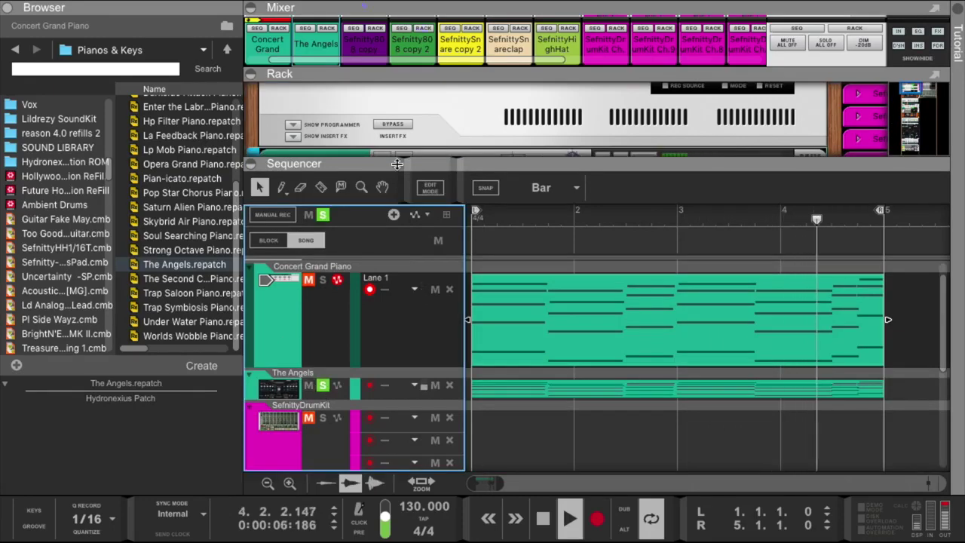
drag(398, 164, 405, 278)
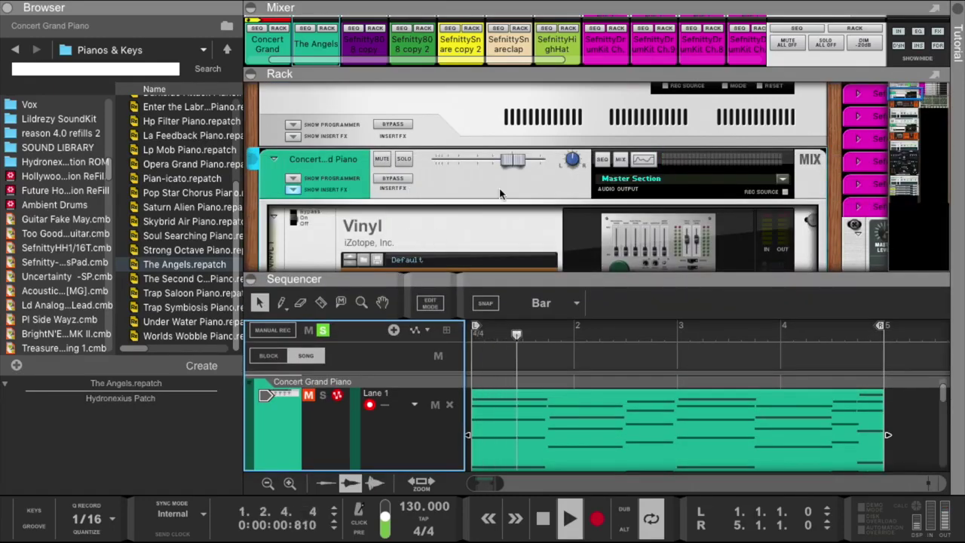
scroll(527, 180, down, 3)
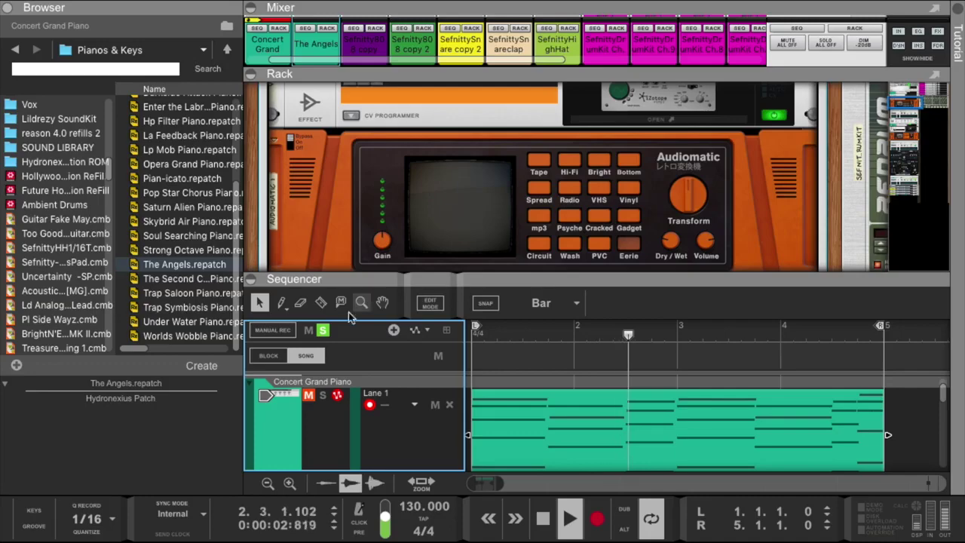
drag(415, 278, 420, 248)
key(XF86AudioRaiseVolume)
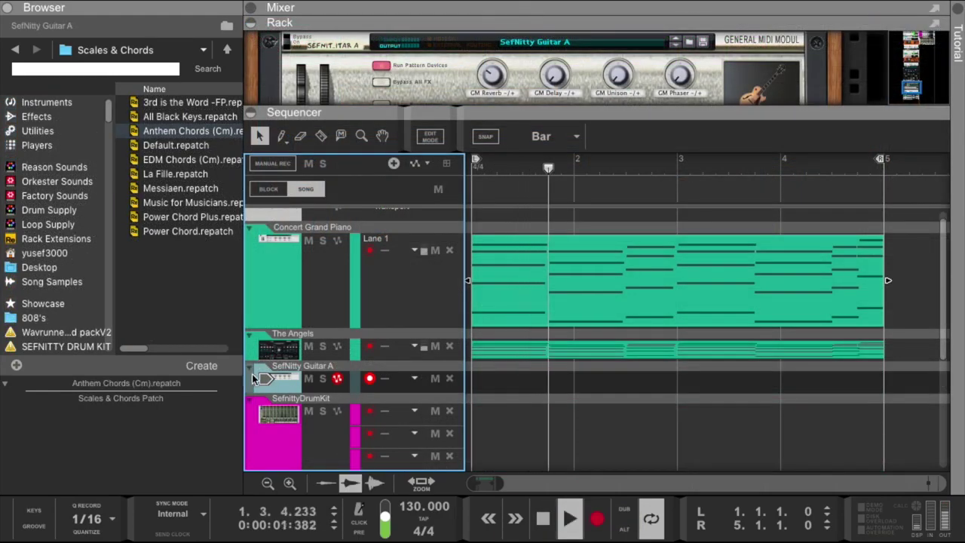
Set the SefNitty Guitar A track color to Turquoise.
right_click(284, 390)
mouse_move(371, 344)
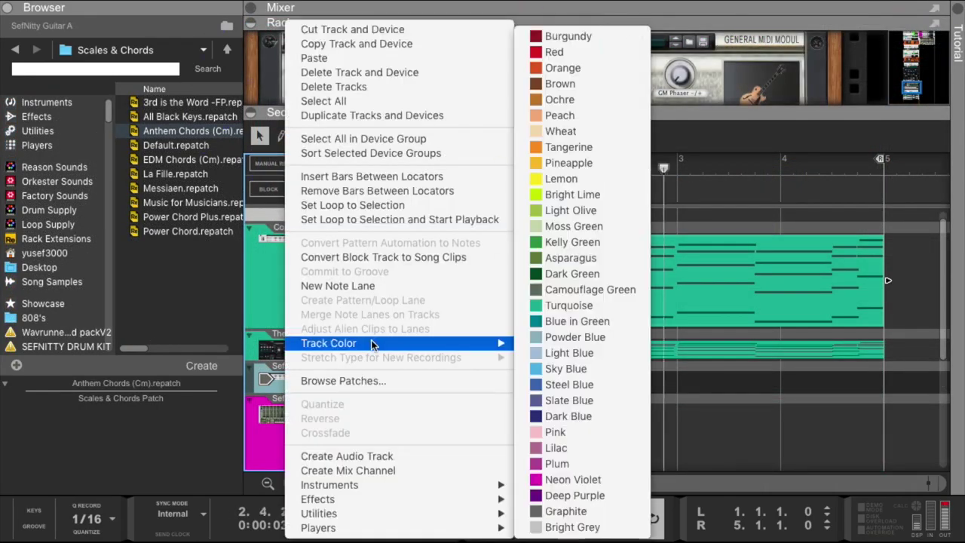
click(555, 304)
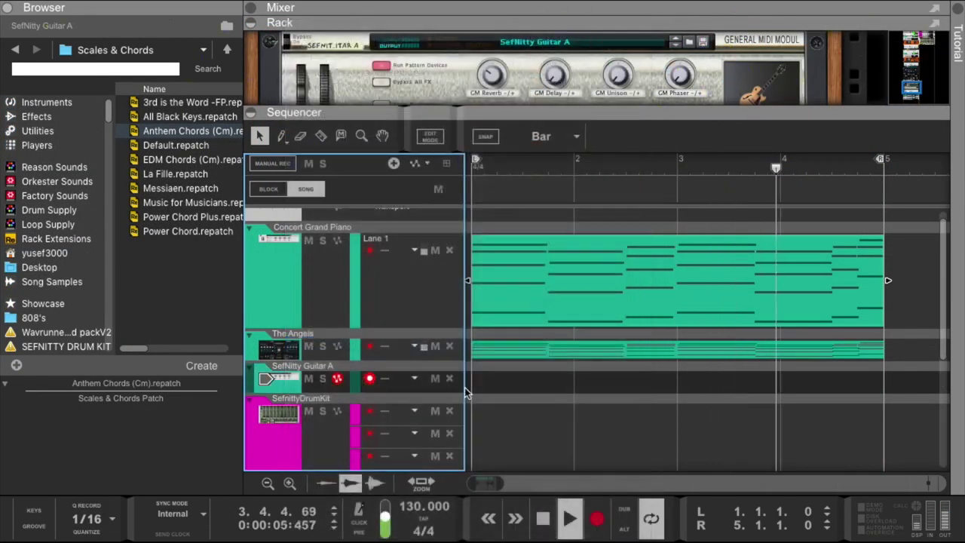
Create an empty four-bar clip from bar 1 to bar 5 on the SefNitty Guitar A track, with snap turned on.
click(476, 379)
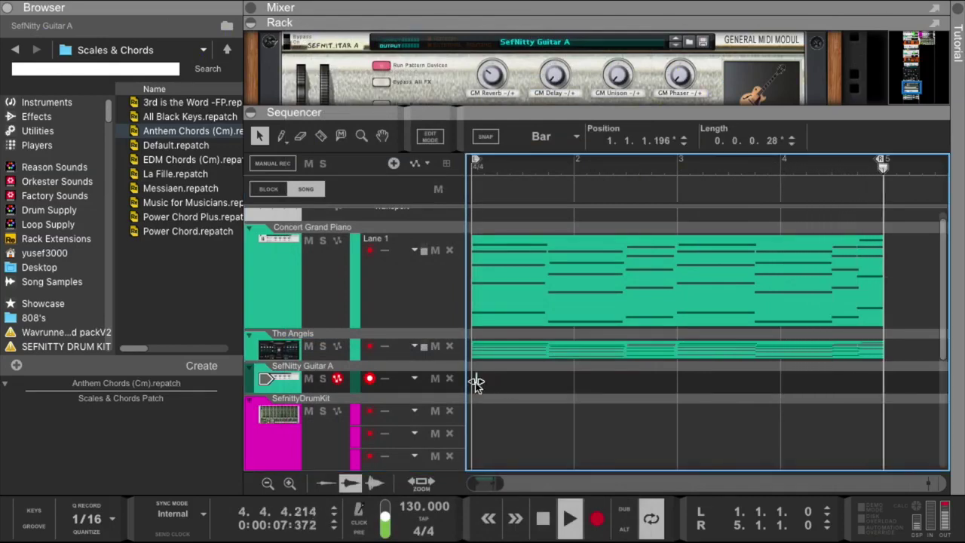
drag(476, 383, 593, 383)
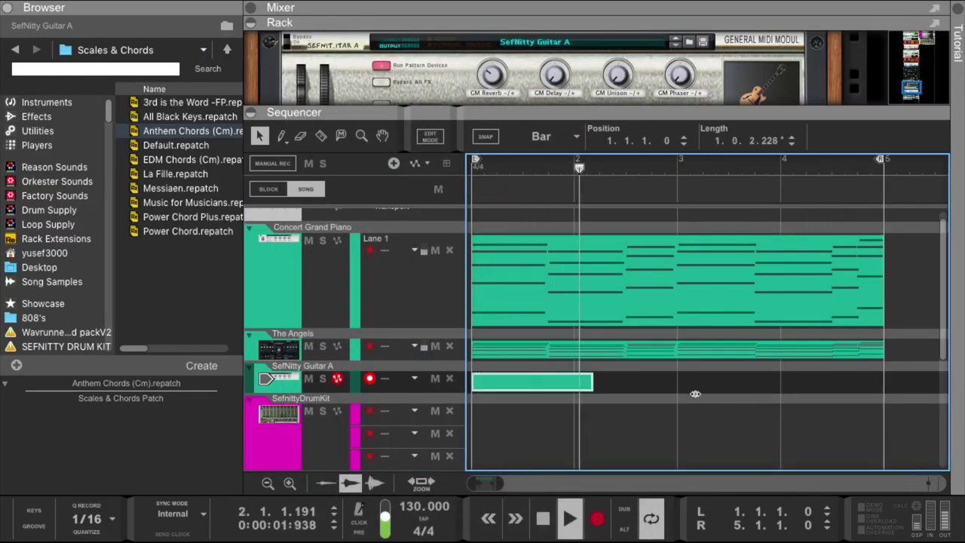
drag(694, 393, 874, 383)
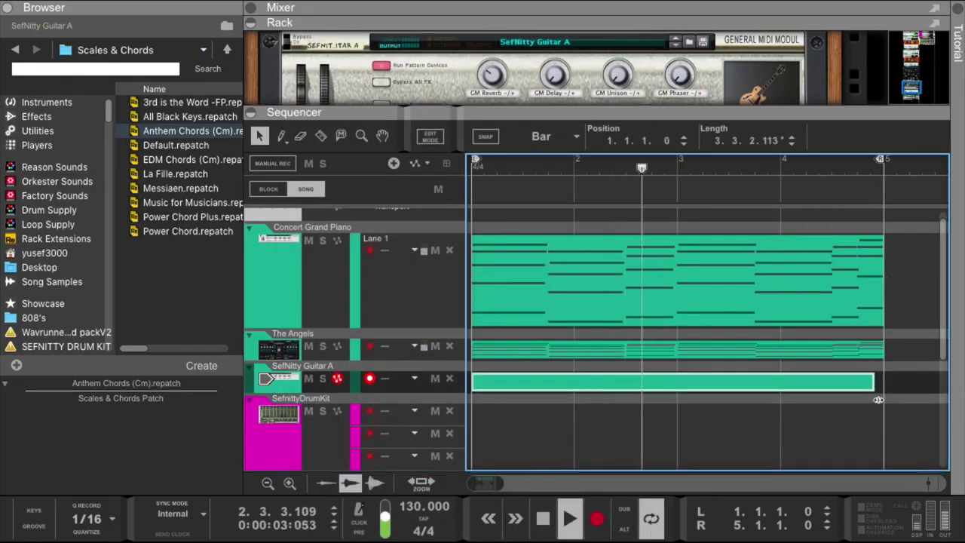
click(486, 137)
drag(872, 382, 856, 386)
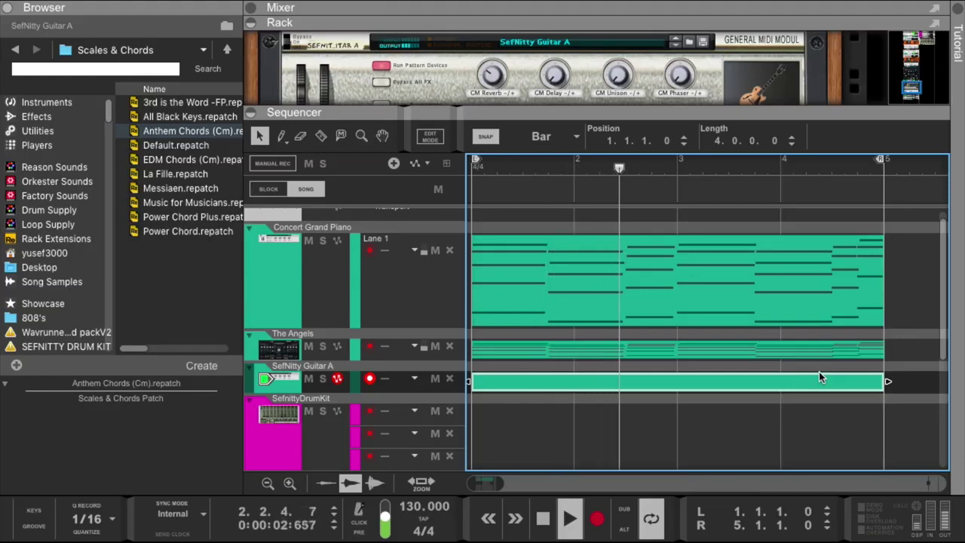
Open the Concert Grand Piano, The Angels and SefNitty Guitar A clips together for note editing and enlarge the edit area.
double_click(779, 380)
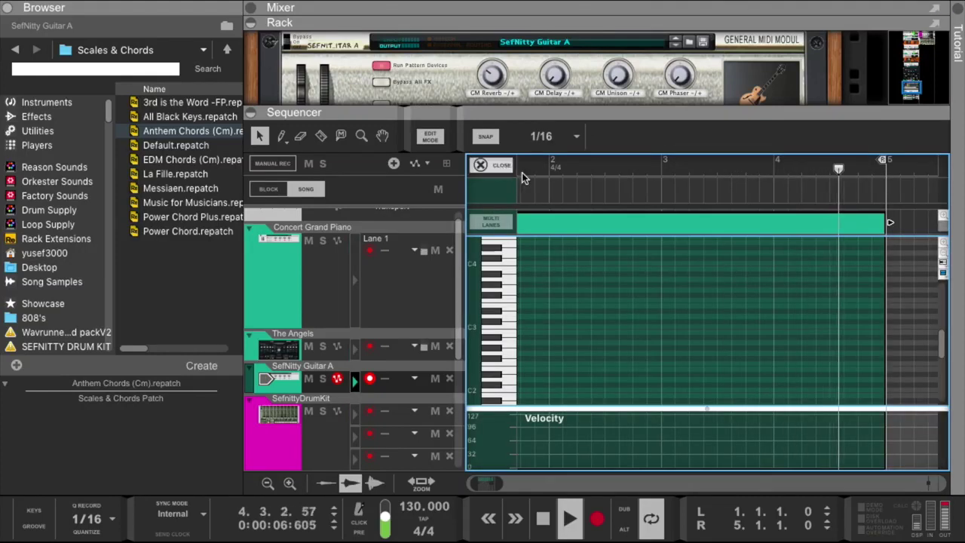
click(491, 165)
drag(829, 233, 582, 376)
right_click(582, 375)
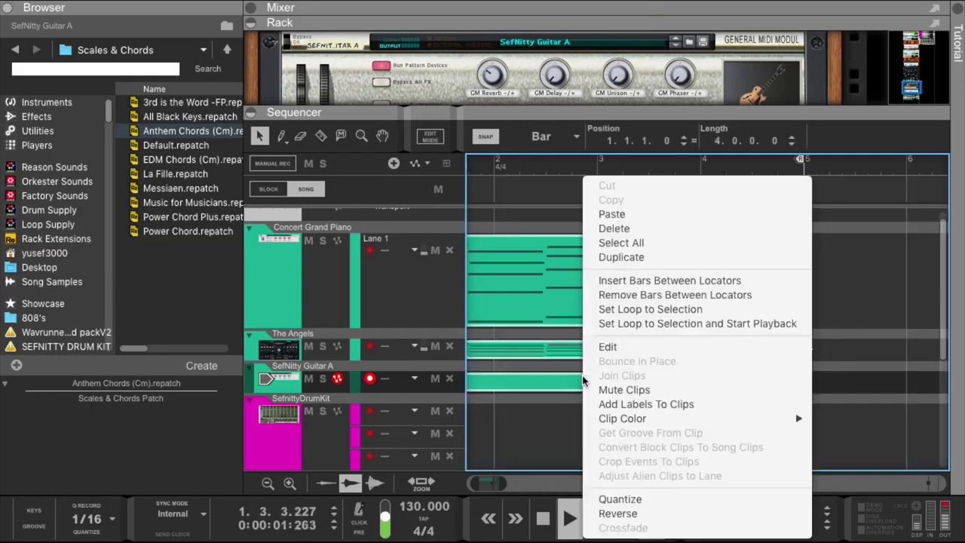
click(615, 348)
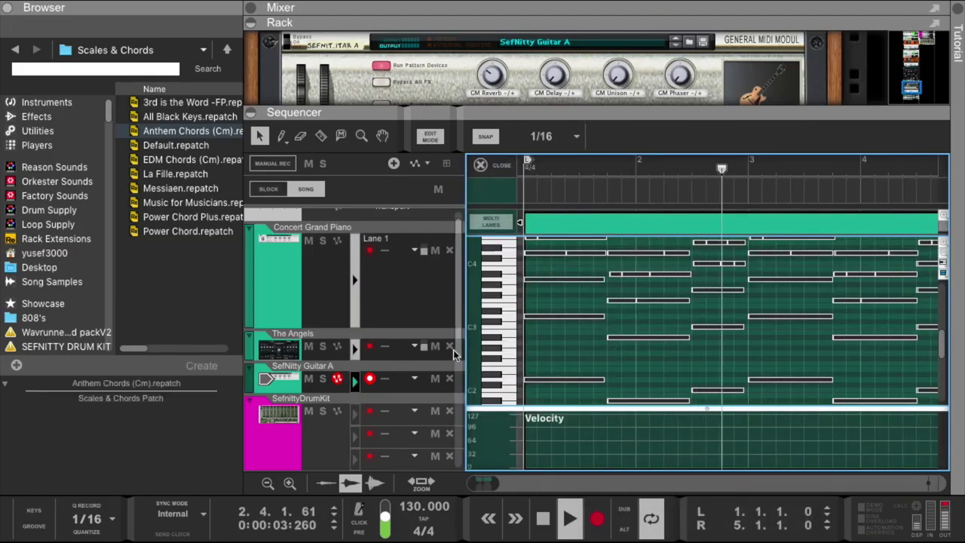
drag(243, 239, 149, 239)
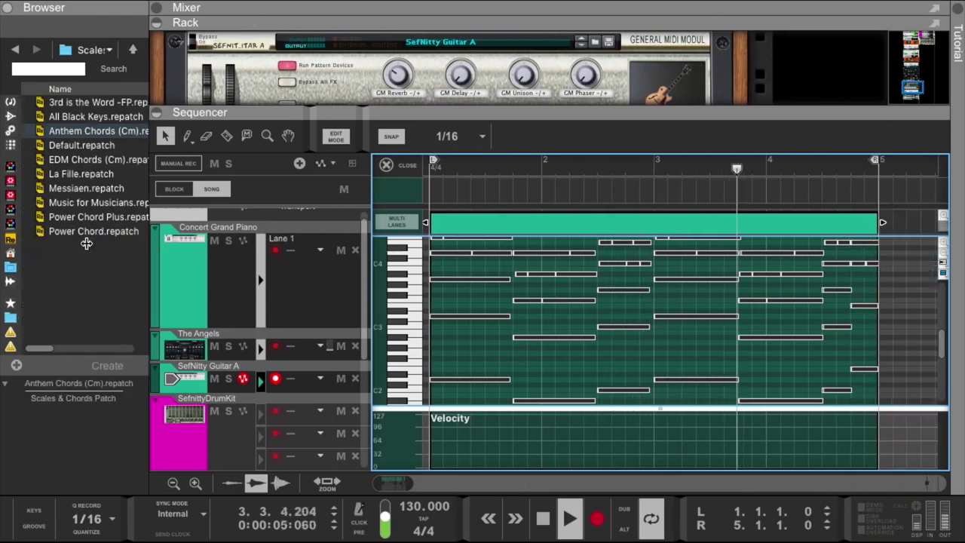
drag(480, 111, 480, 38)
click(597, 519)
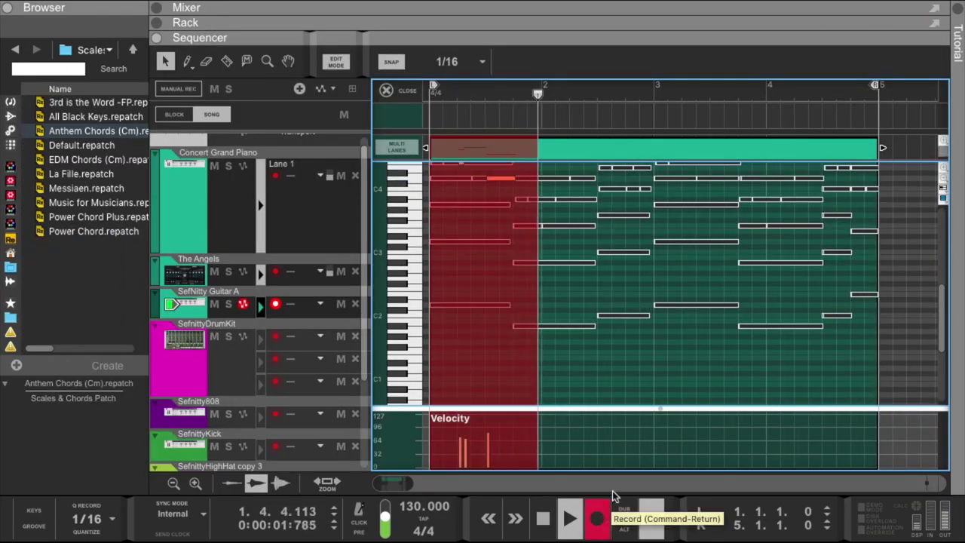
scroll(542, 331, up, 5)
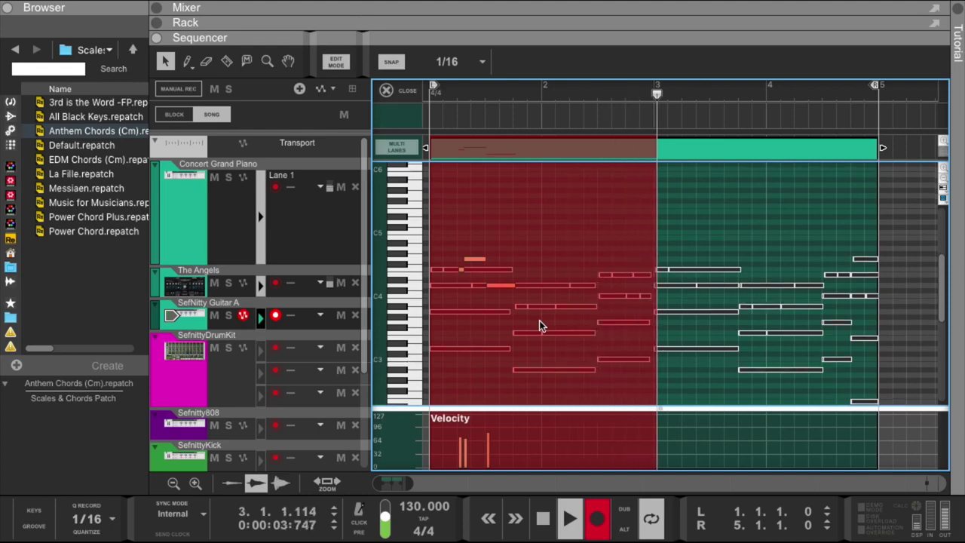
key(ctrl+Return)
scroll(539, 325, down, 5)
scroll(540, 326, up, 3)
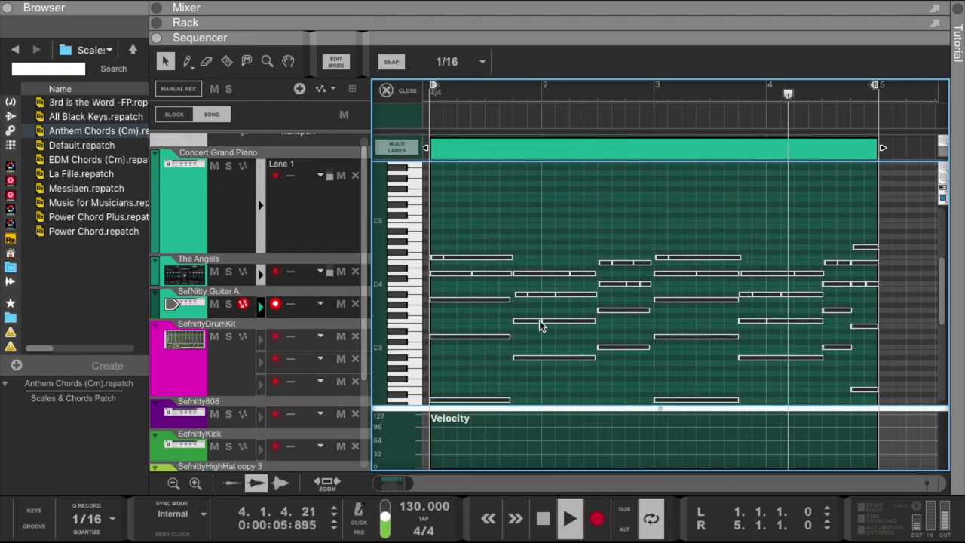
Record a four-bar melody into the SefNitty Guitar A clip over the chords and quantize it to 1/16.
click(596, 518)
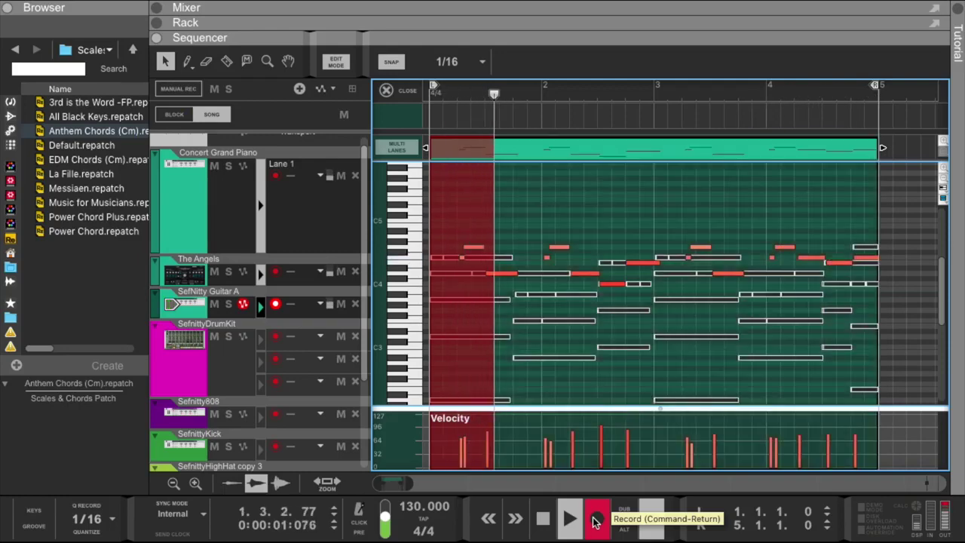
right_click(560, 147)
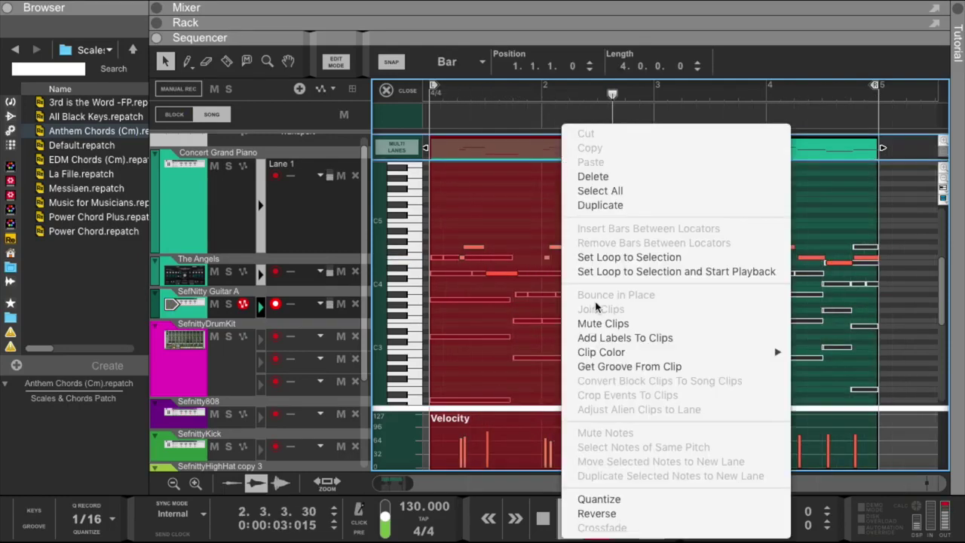
click(580, 497)
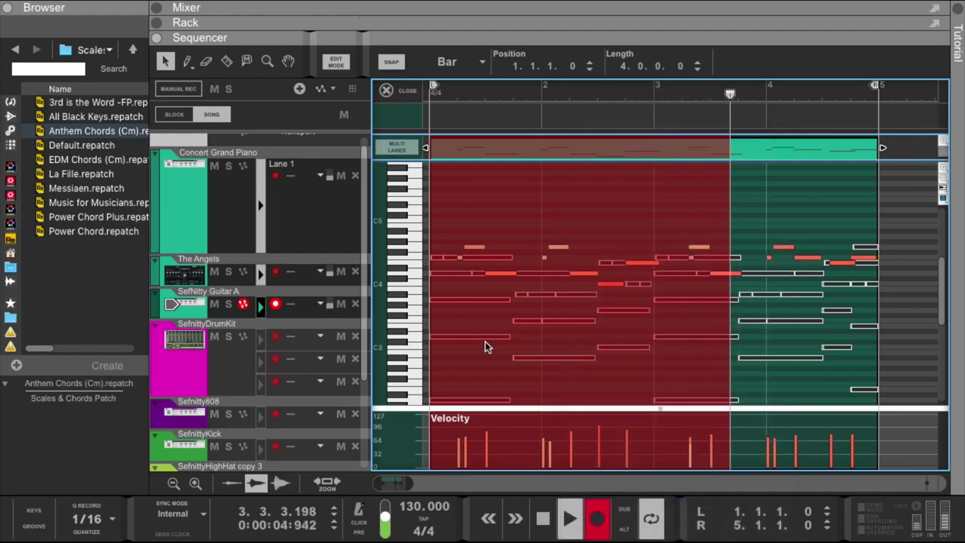
click(597, 520)
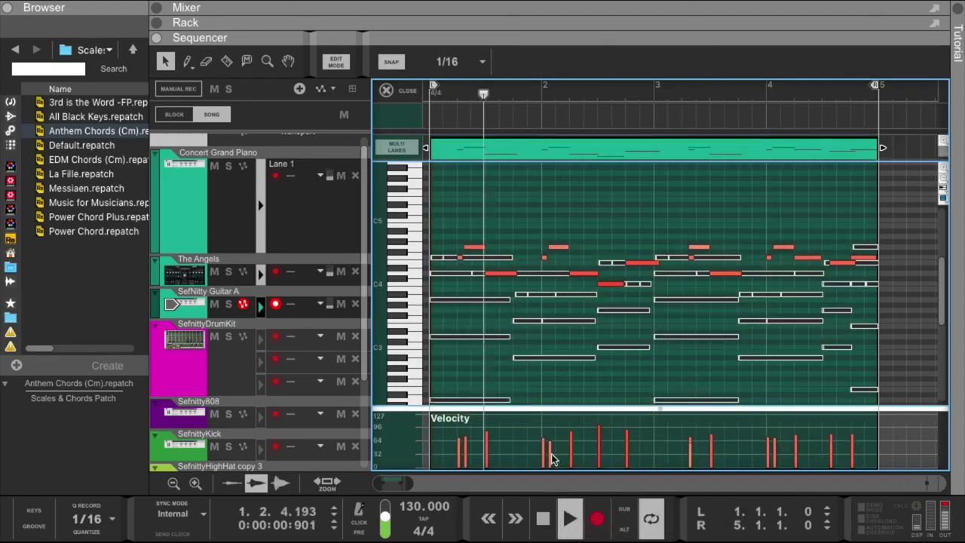
Place the bar 4 E4 melody note at 4.3.1.0 with length 0.1.0.0 and the bar 3 F4 note at 3.2.1.0 with length 0.0.1.0.
click(827, 263)
drag(827, 263, 818, 263)
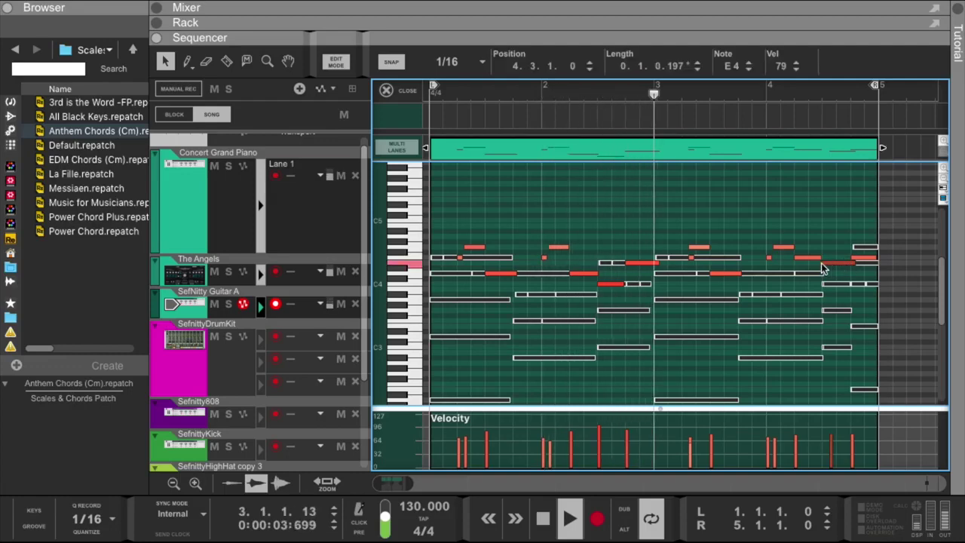
click(688, 258)
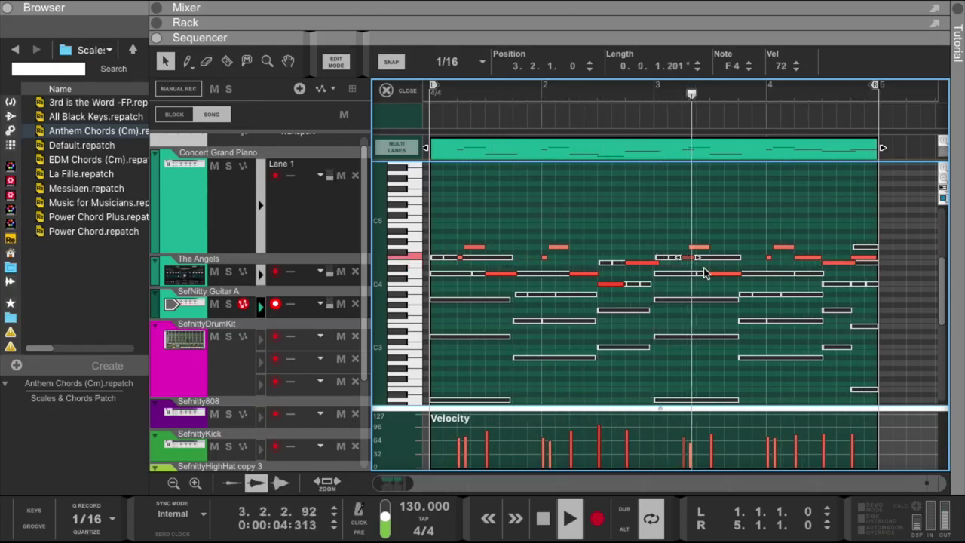
drag(693, 258, 686, 258)
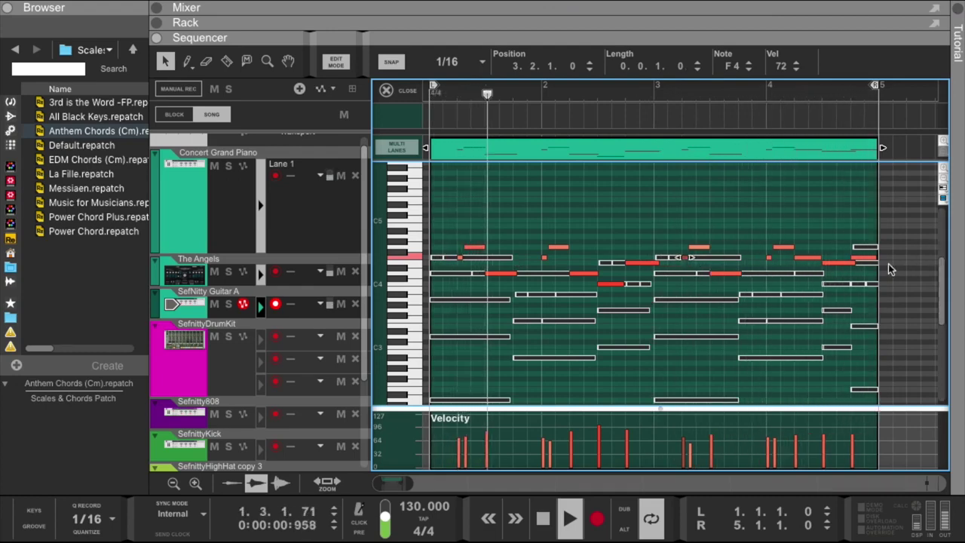
click(859, 262)
drag(859, 262, 854, 262)
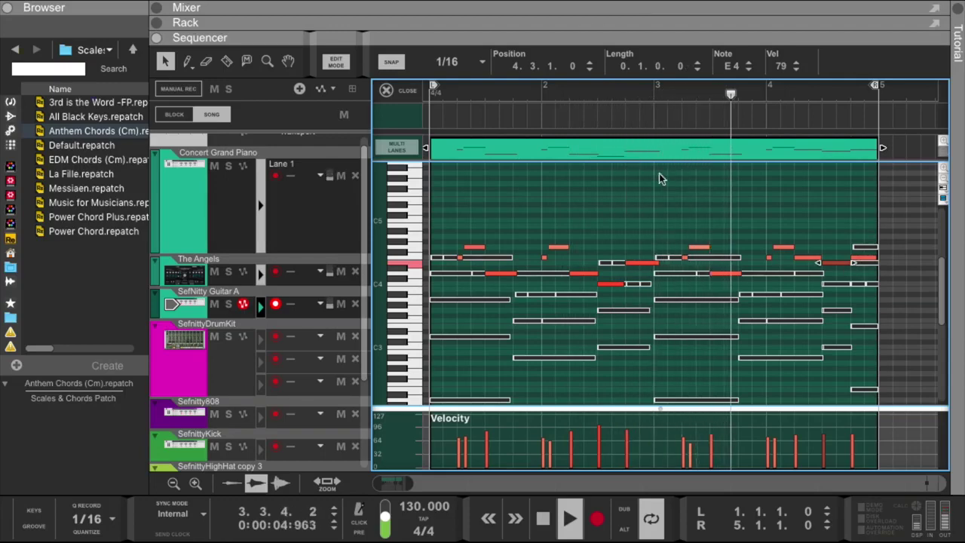
Set the velocity of all the guitar melody notes to 88 and close note editing.
drag(889, 239, 451, 279)
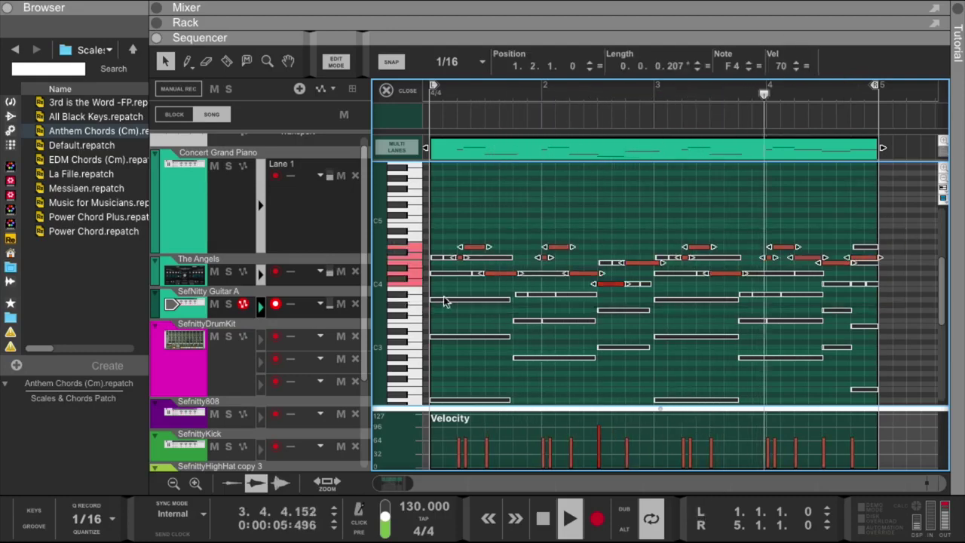
click(796, 64)
click(796, 63)
click(796, 64)
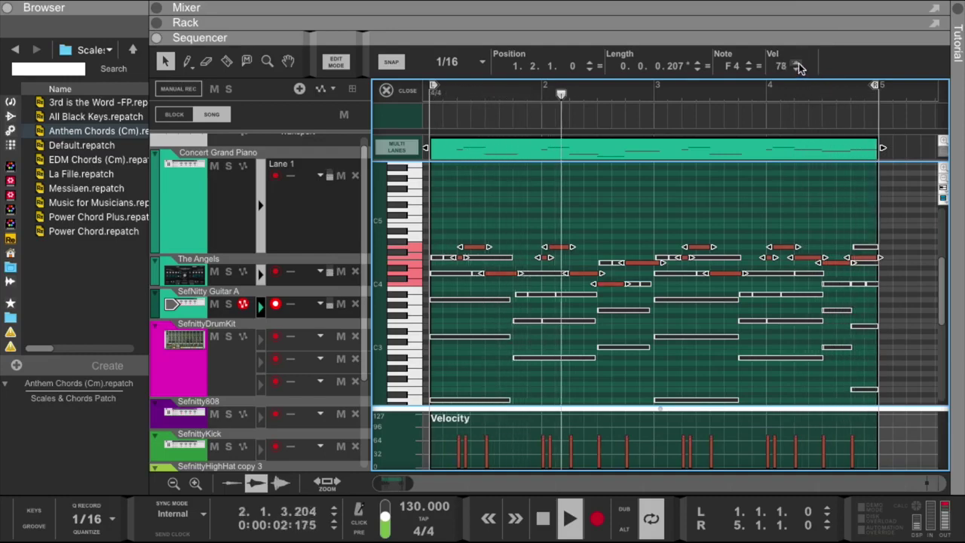
click(797, 65)
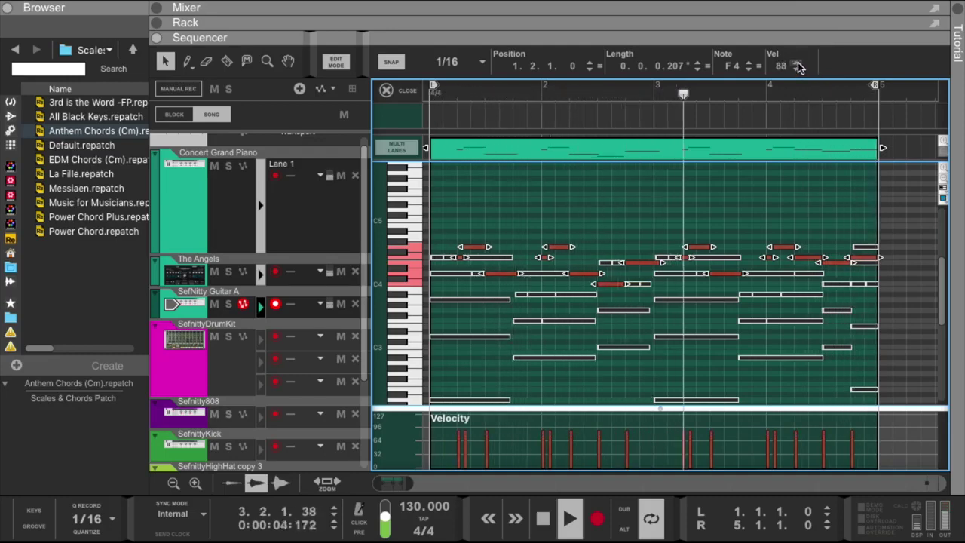
click(797, 69)
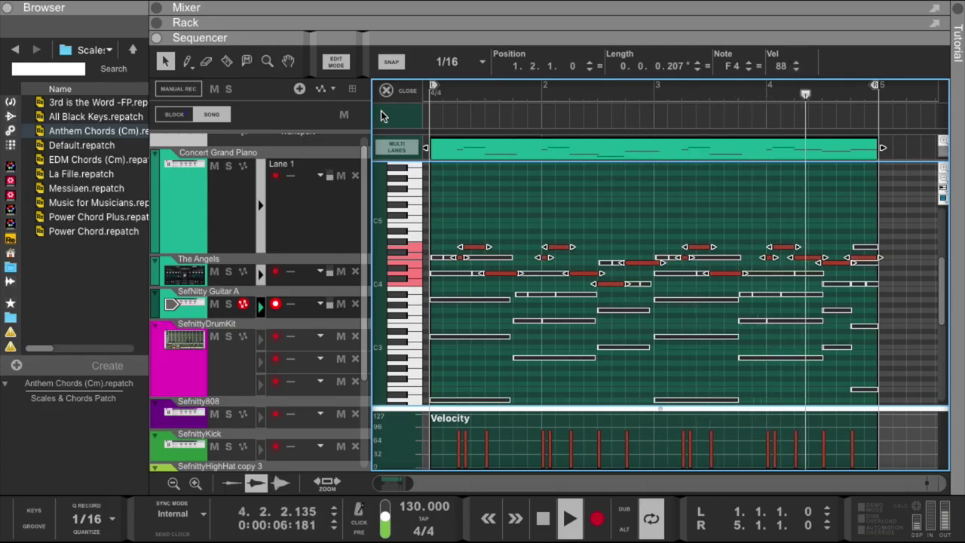
click(407, 90)
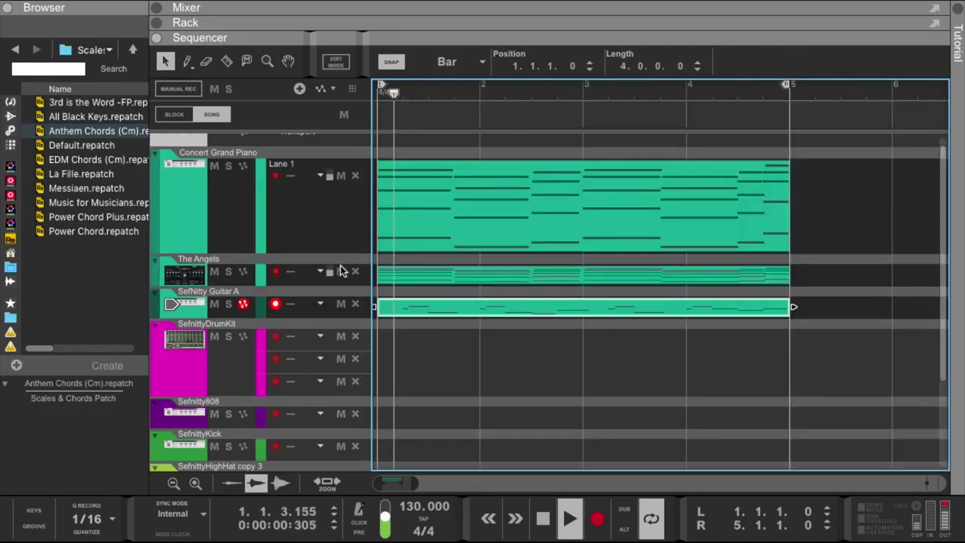
Audition SefNitty Guitar A in solo, and show its mixer channel and its Scales & Chords player in the rack.
click(229, 304)
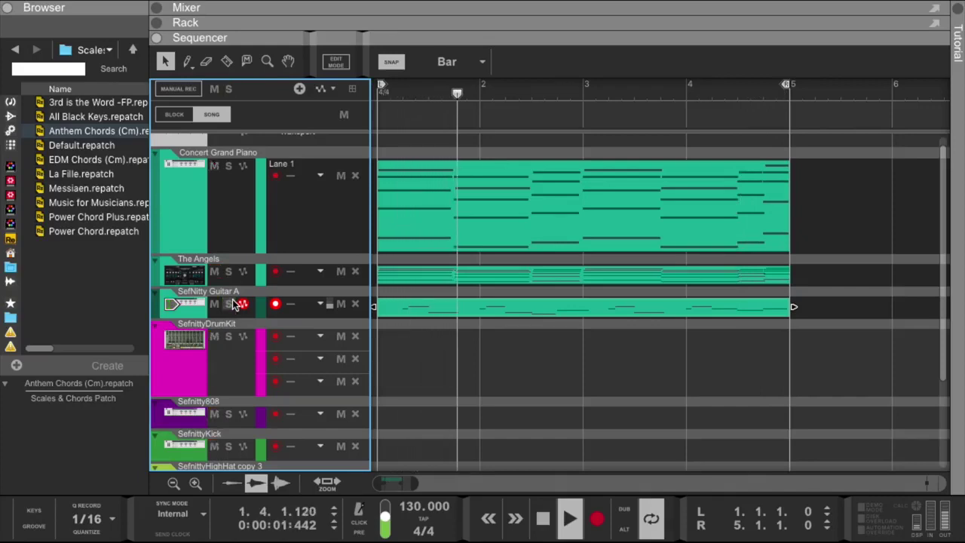
click(230, 304)
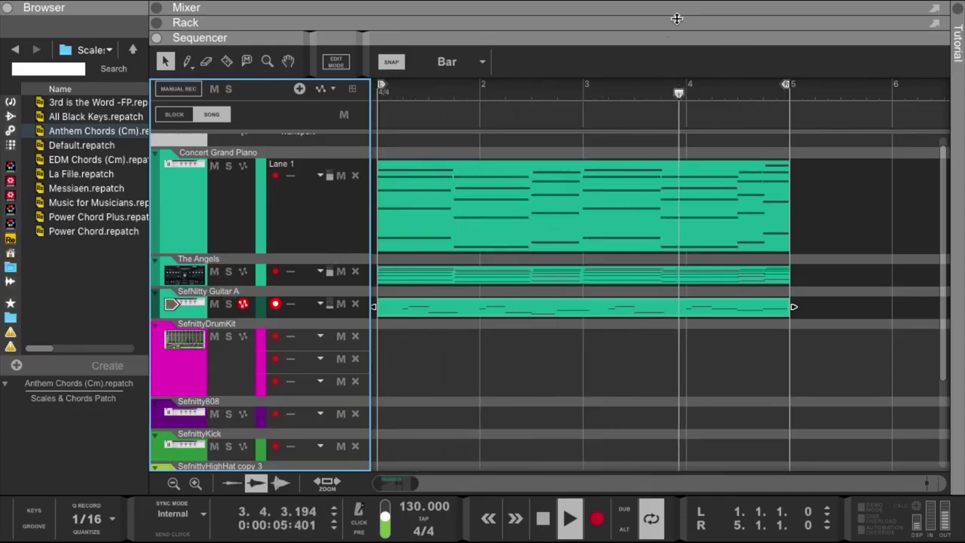
drag(673, 18, 680, 283)
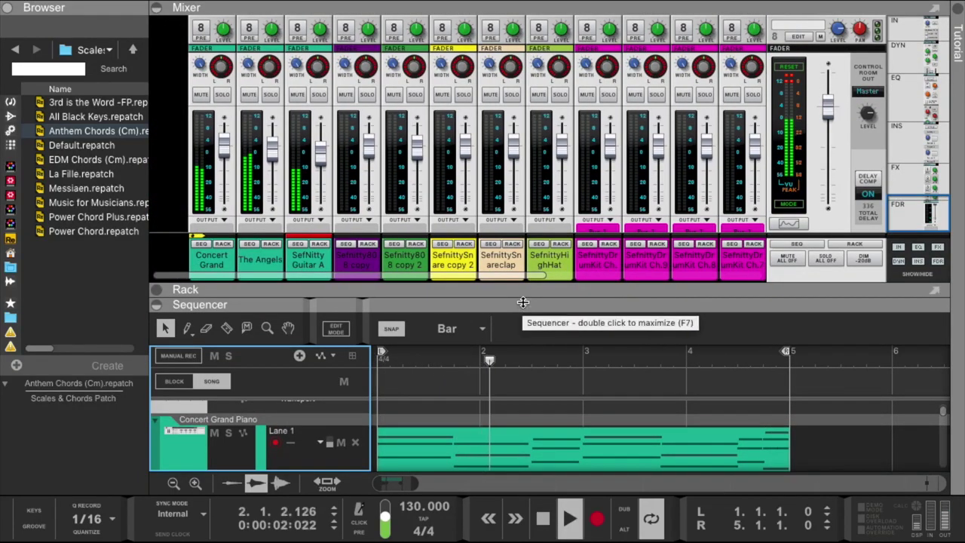
click(305, 260)
click(320, 243)
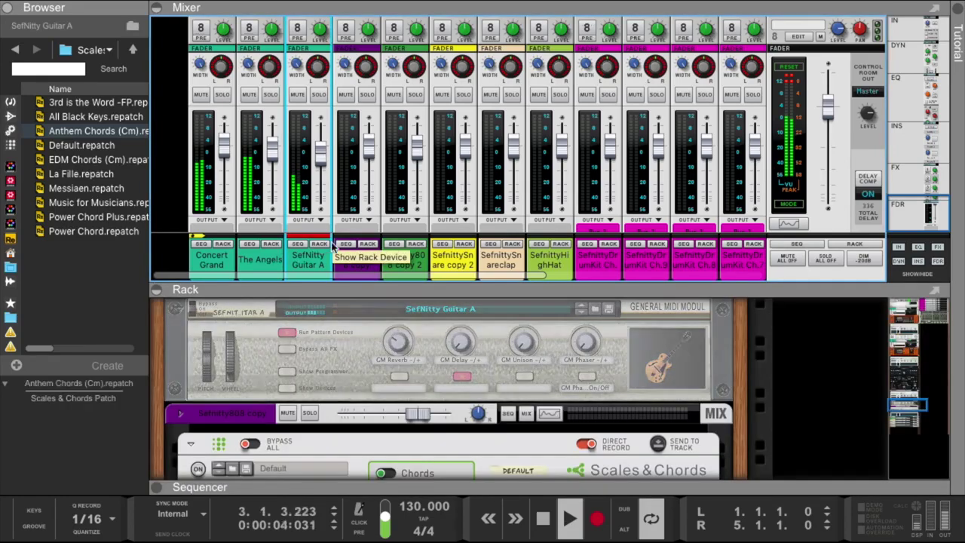
scroll(402, 423, up, 5)
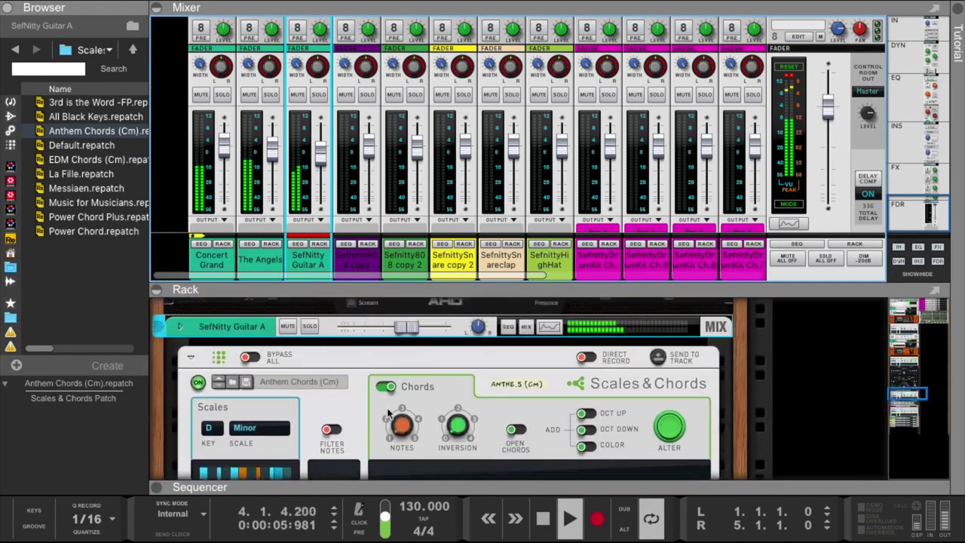
Add The Echo with the Warm Echo patch to the insert effects of the SefNitty Guitar A mix channel.
click(180, 390)
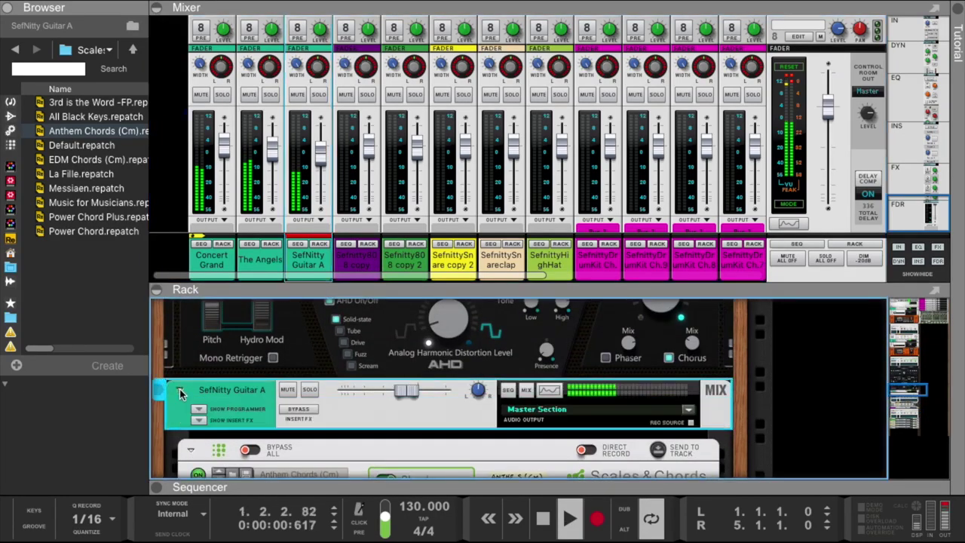
drag(19, 144, 105, 144)
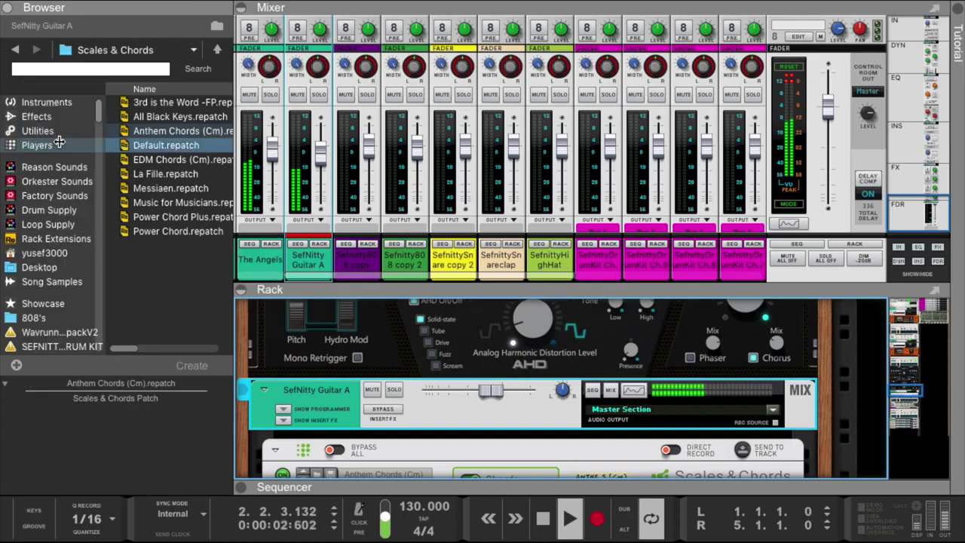
click(42, 117)
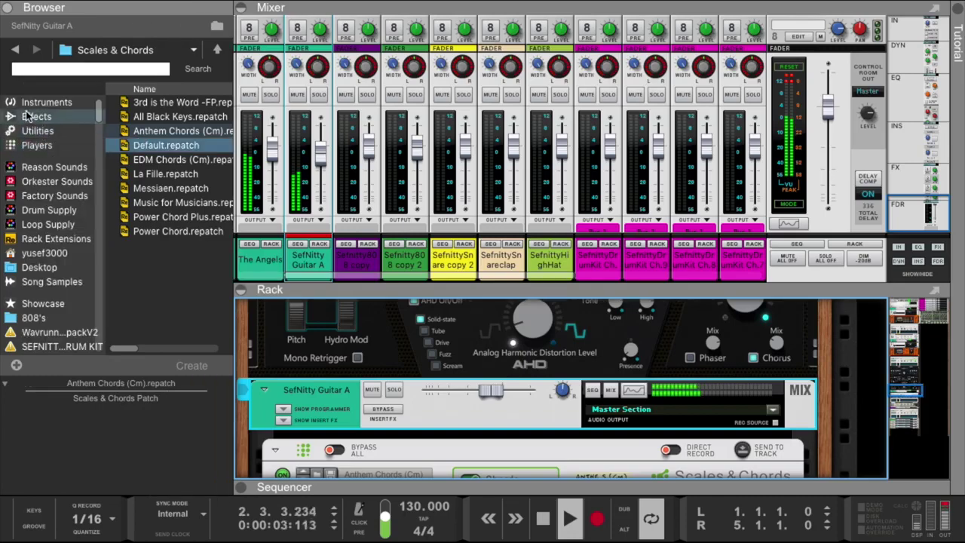
click(283, 420)
mouse_move(168, 256)
mouse_down()
mouse_move(441, 463)
mouse_move(444, 378)
mouse_up()
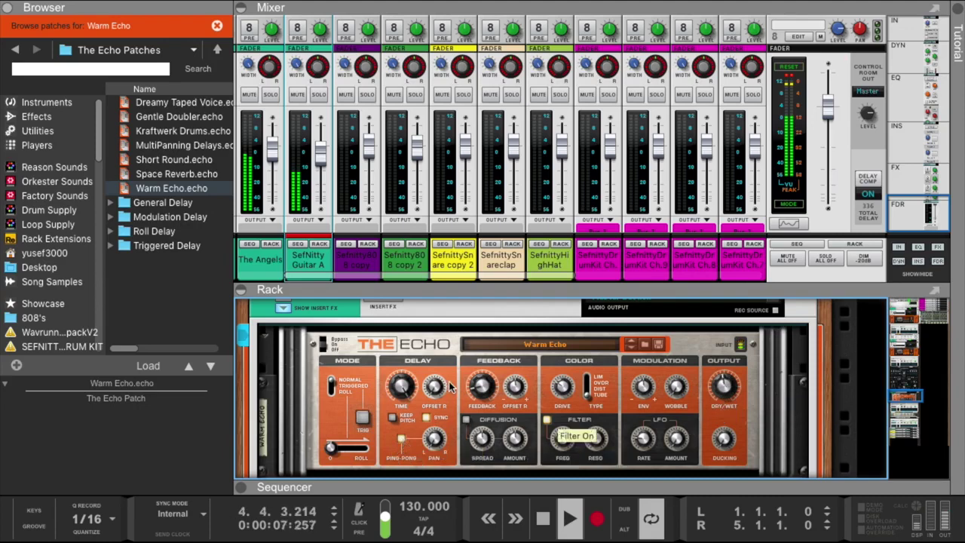
With SefNitty Guitar A soloed, try a ducking of 69% and a dry/wet balance of 57% on the Warm Echo patch.
click(319, 95)
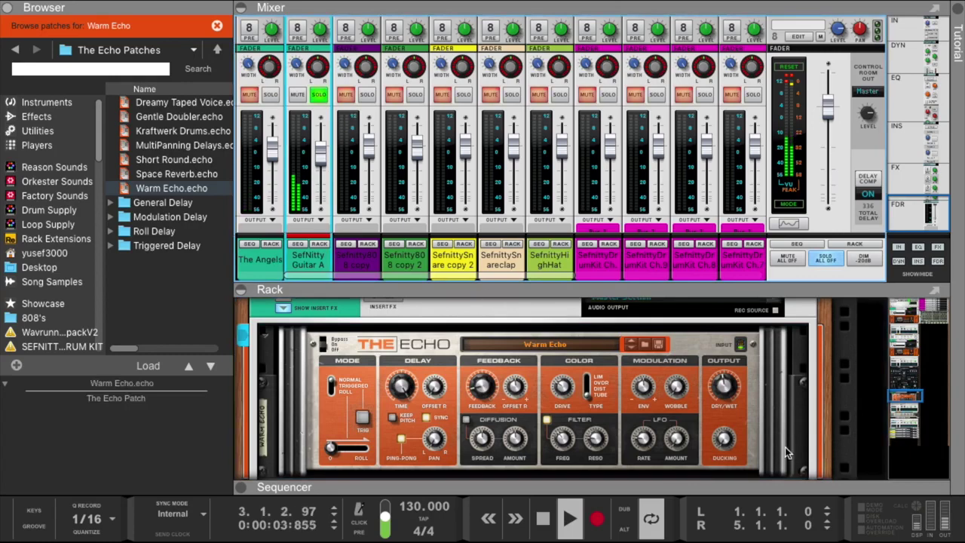
drag(720, 448, 724, 422)
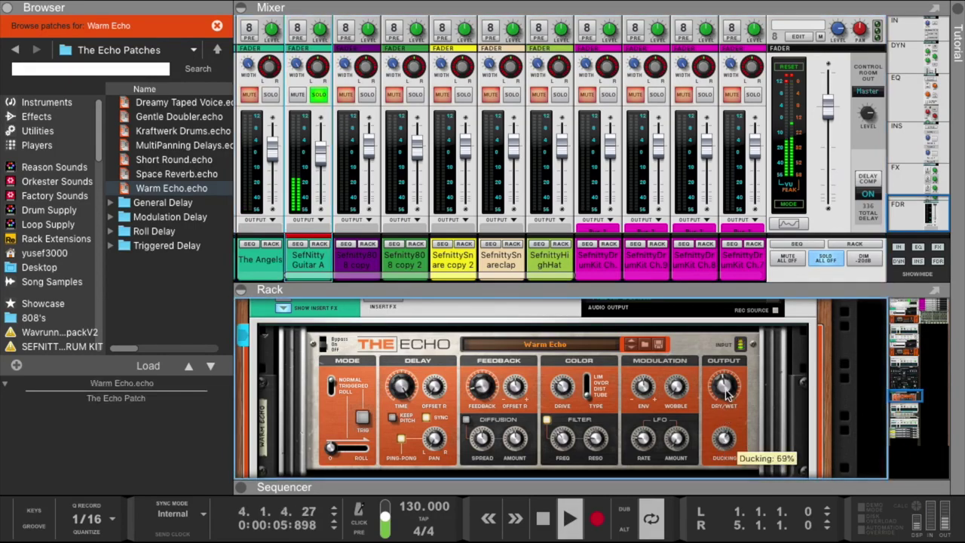
mouse_move(729, 386)
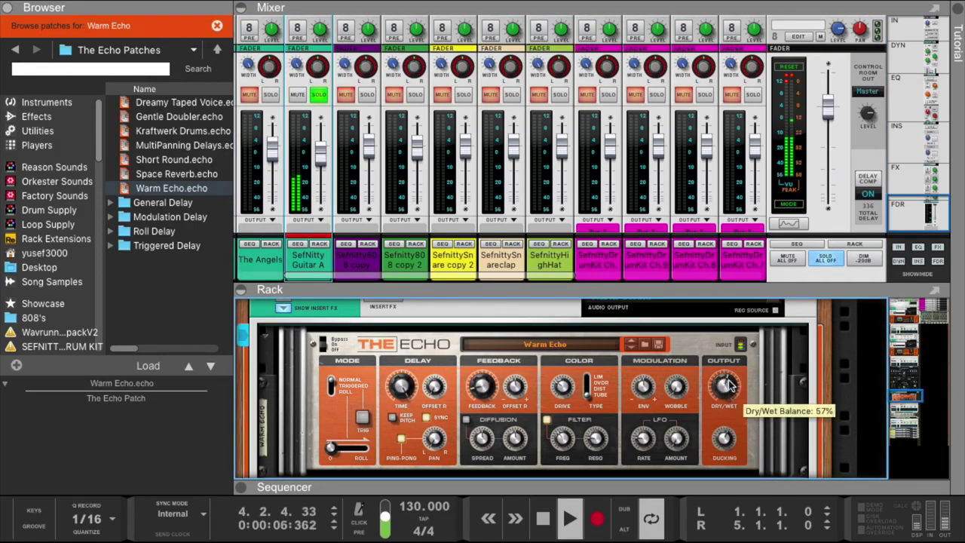
click(320, 96)
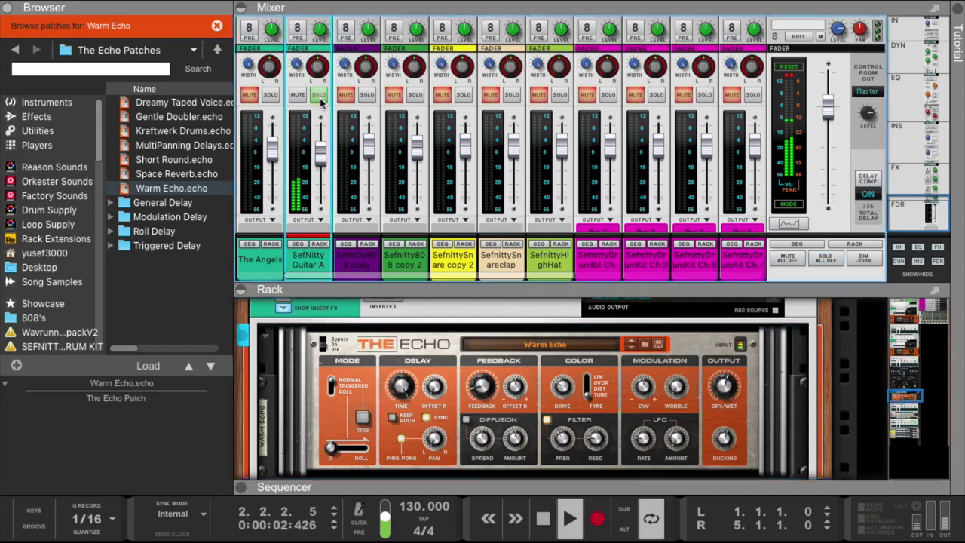
Reset The Echo to its initial patch and turn on ping-pong delay with SefNitty Guitar A soloed.
right_click(362, 355)
mouse_move(423, 298)
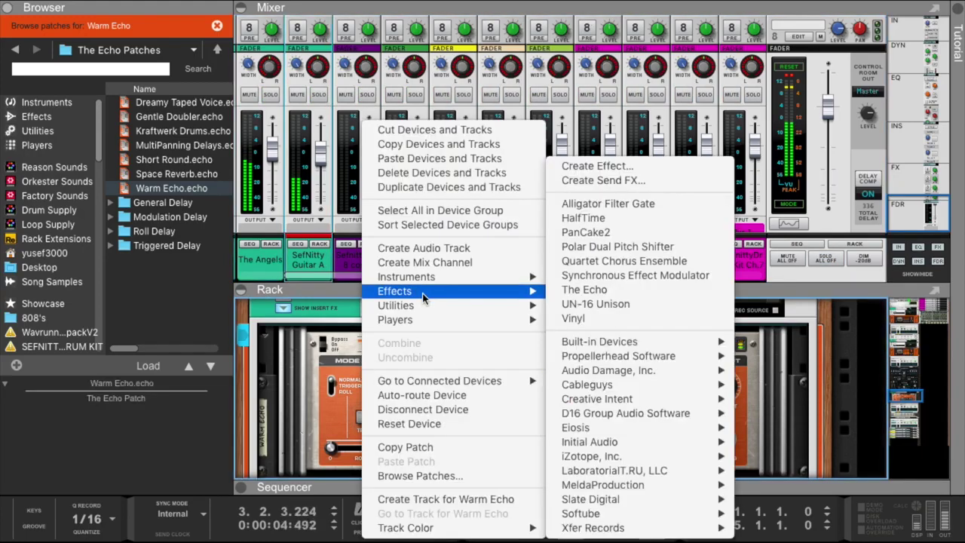
click(444, 426)
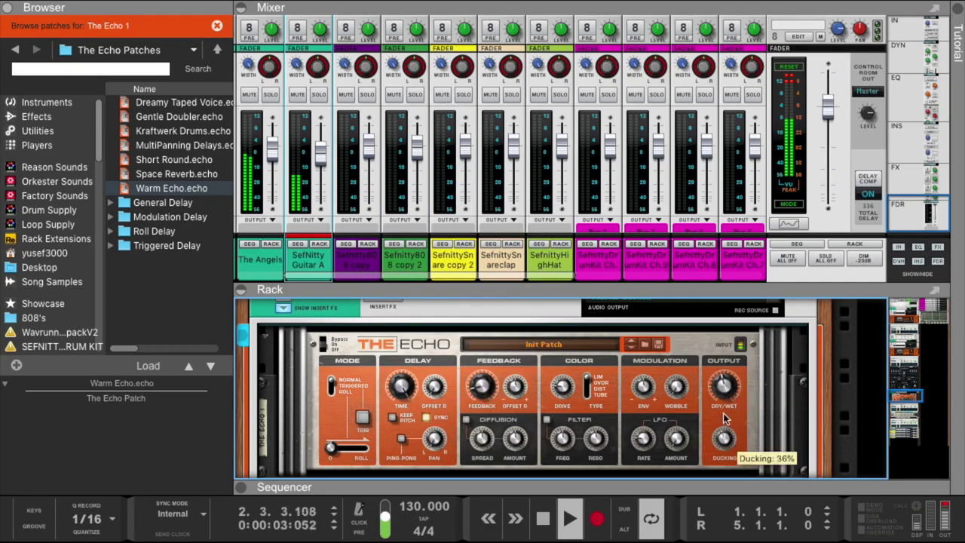
click(320, 95)
click(399, 441)
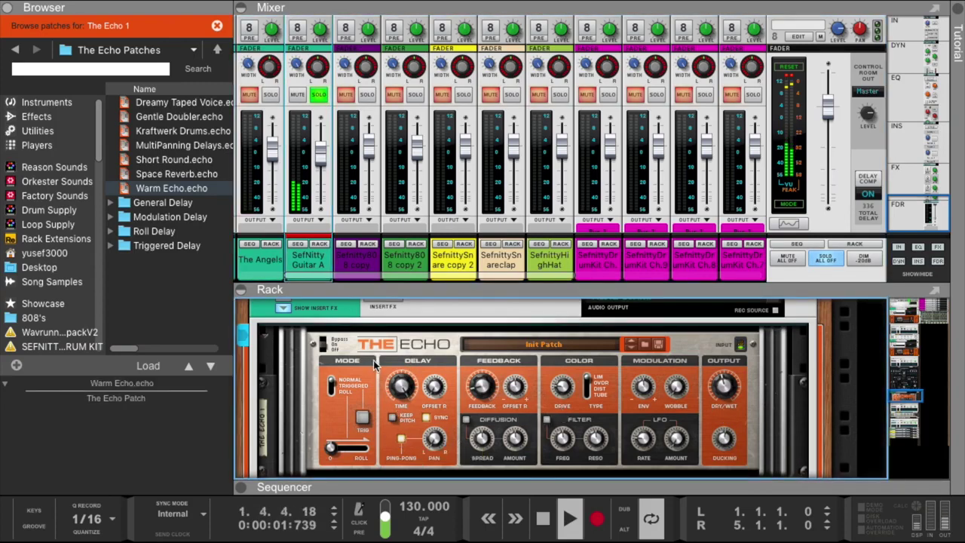
Set The Echo's ducking to 54%, and take SefNitty Guitar A out of solo to hear it in the full mix.
scroll(317, 134, up, 2)
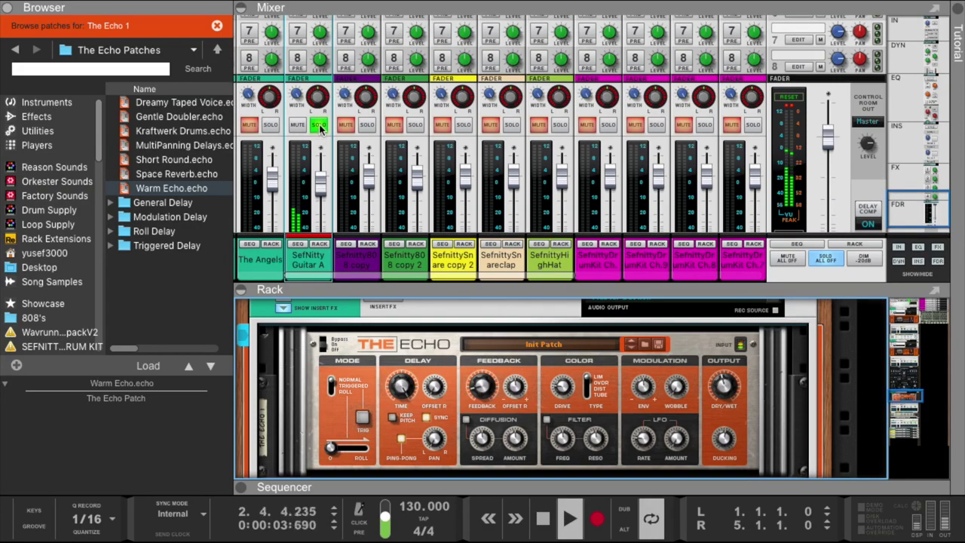
scroll(320, 128, down, 2)
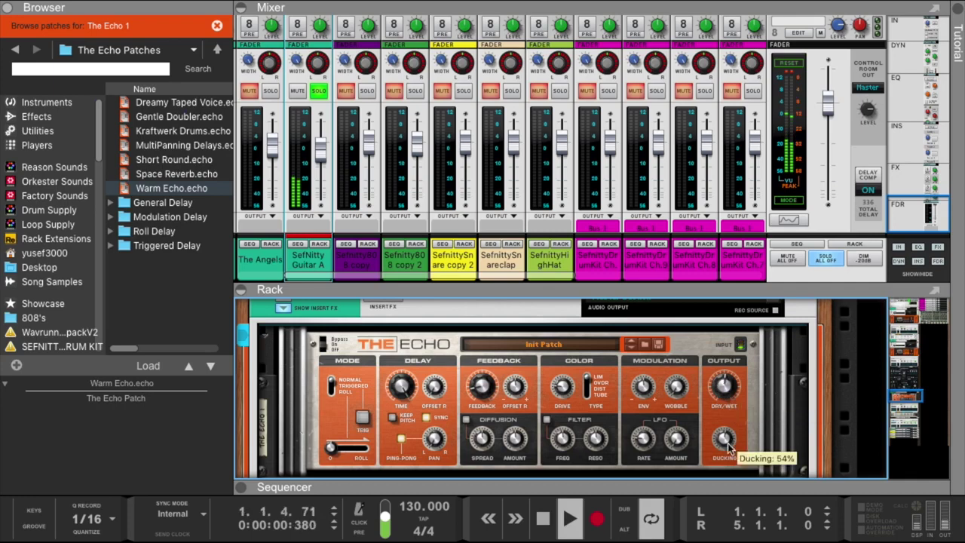
click(325, 91)
scroll(341, 110, left, 1)
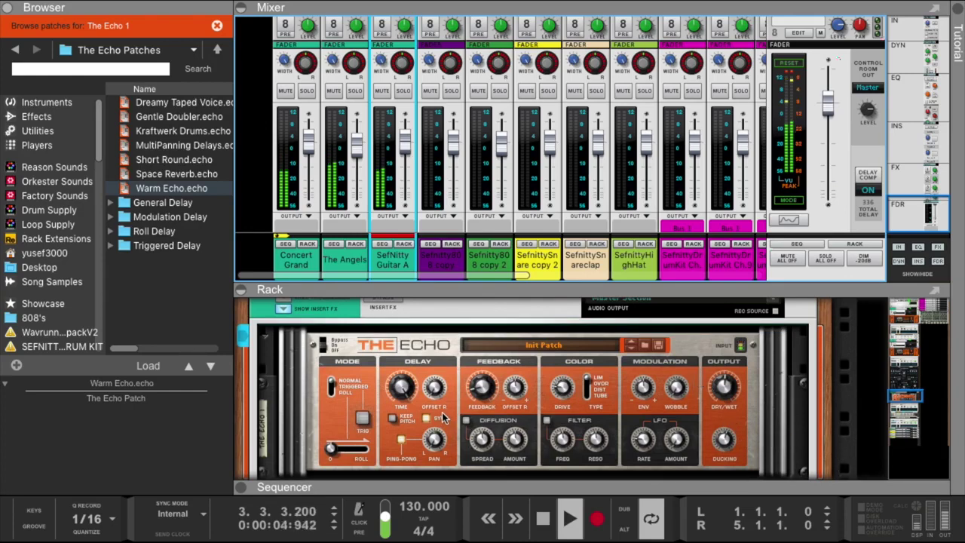
click(725, 388)
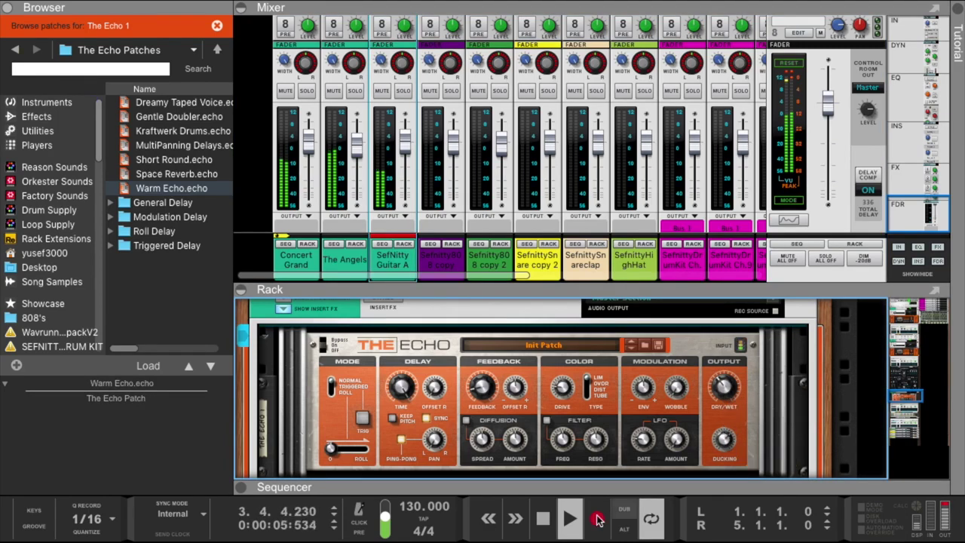
Enlarge the sequencer, select the SefnittyDrumKit track and show its Redrum sample channels in the rack.
drag(587, 487, 588, 276)
click(394, 411)
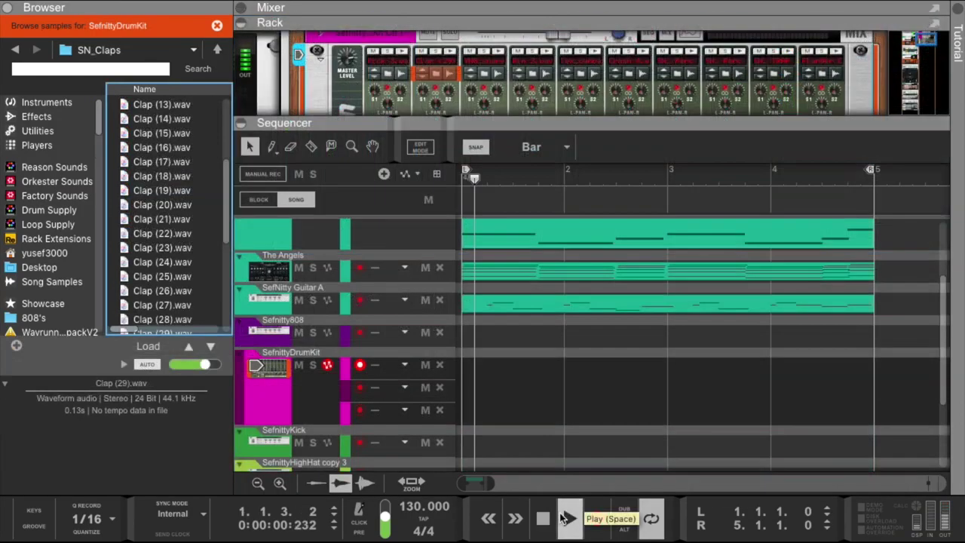
click(280, 366)
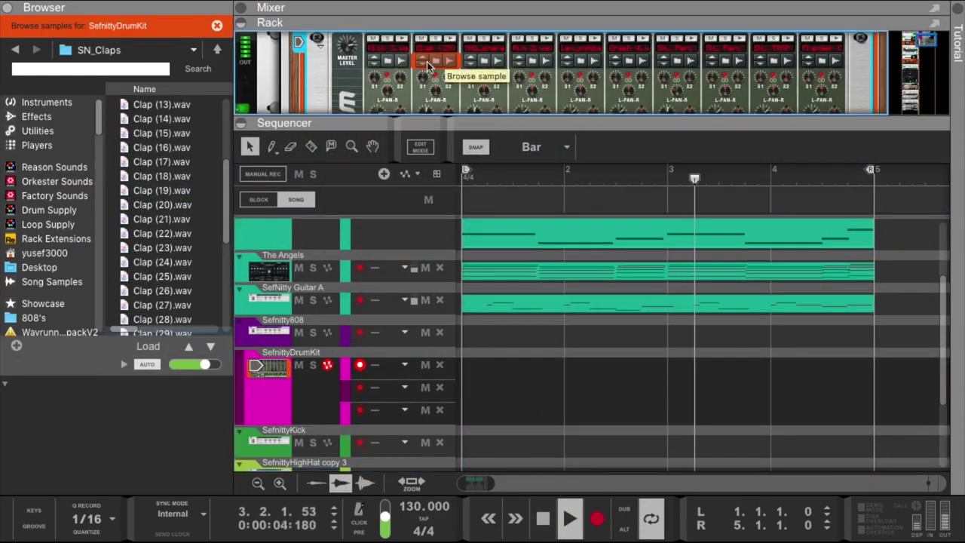
click(70, 266)
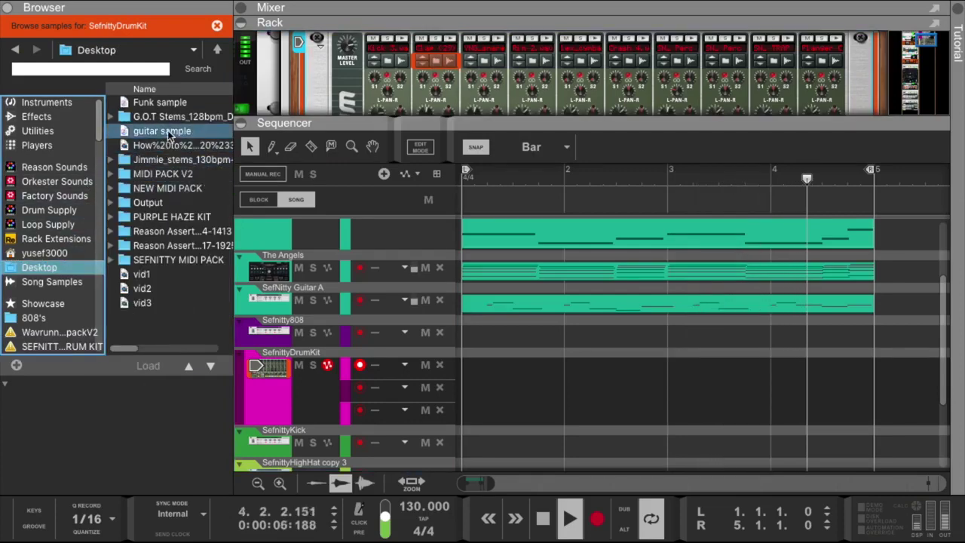
click(162, 203)
double_click(162, 203)
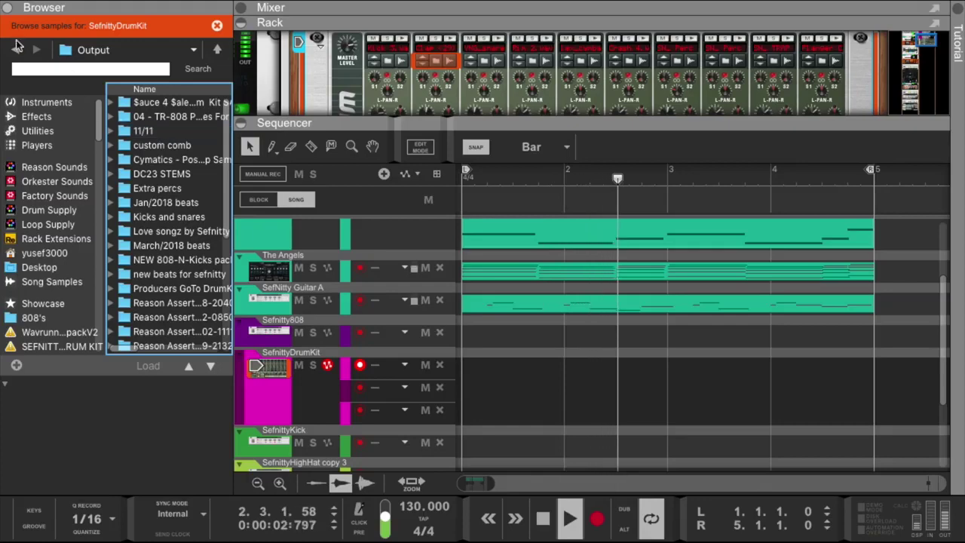
Open the Claps folder of the PURPLE HAZE KIT and audition Sefnitty_clap_03.wav for Redrum's drum 2.
scroll(62, 321, down, 3)
scroll(60, 317, down, 3)
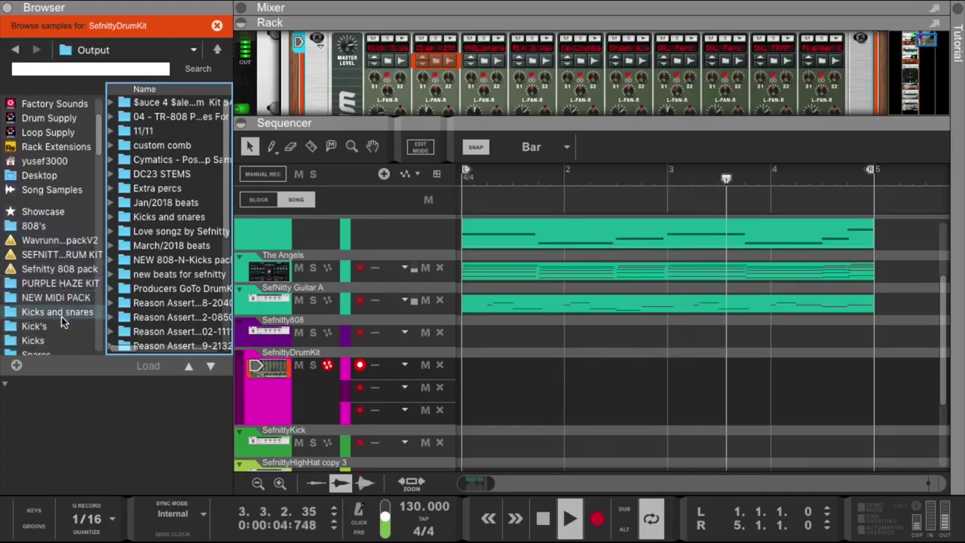
click(60, 277)
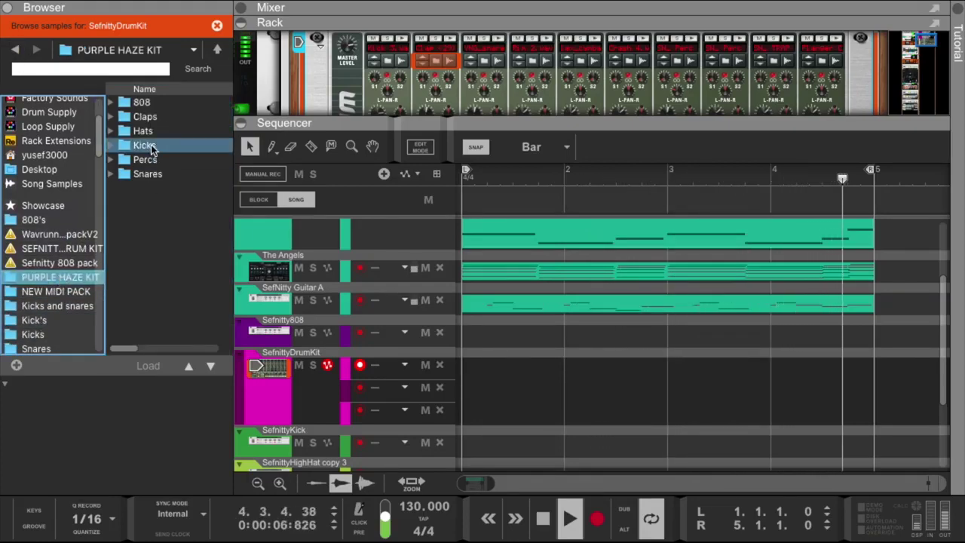
double_click(143, 116)
click(159, 105)
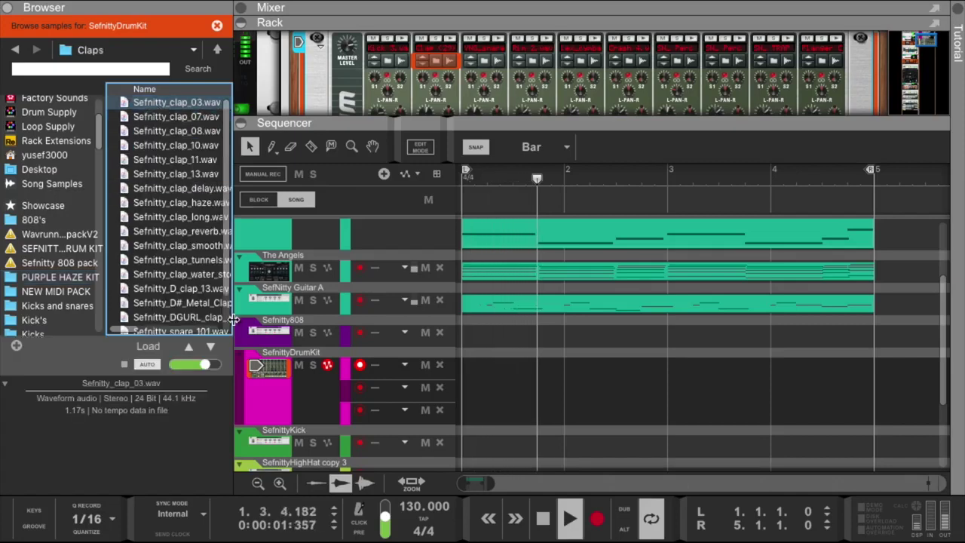
Step drum 2 through the clap samples from Sefnitty_clap_07.wav to Sefnitty_clap_tunnels.wav while the loop plays.
click(209, 347)
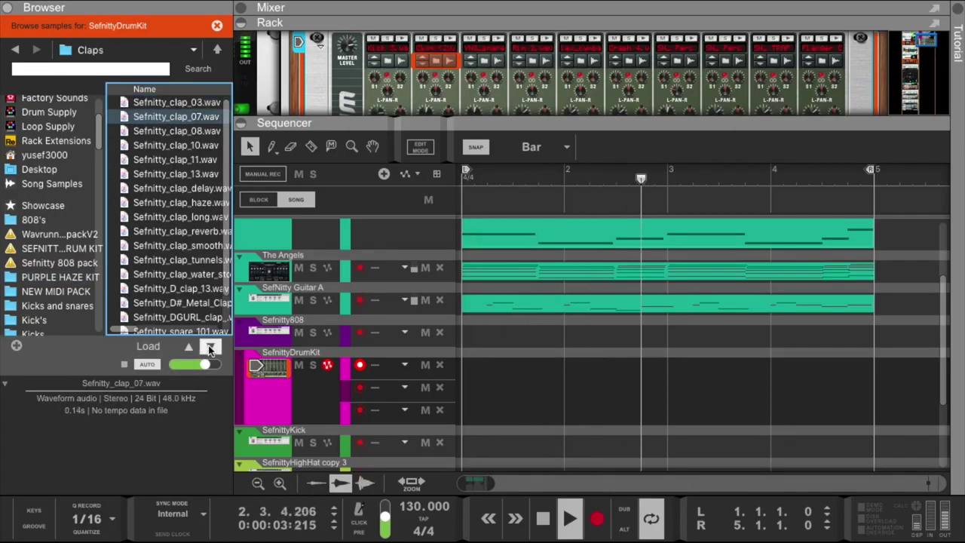
click(209, 348)
click(210, 348)
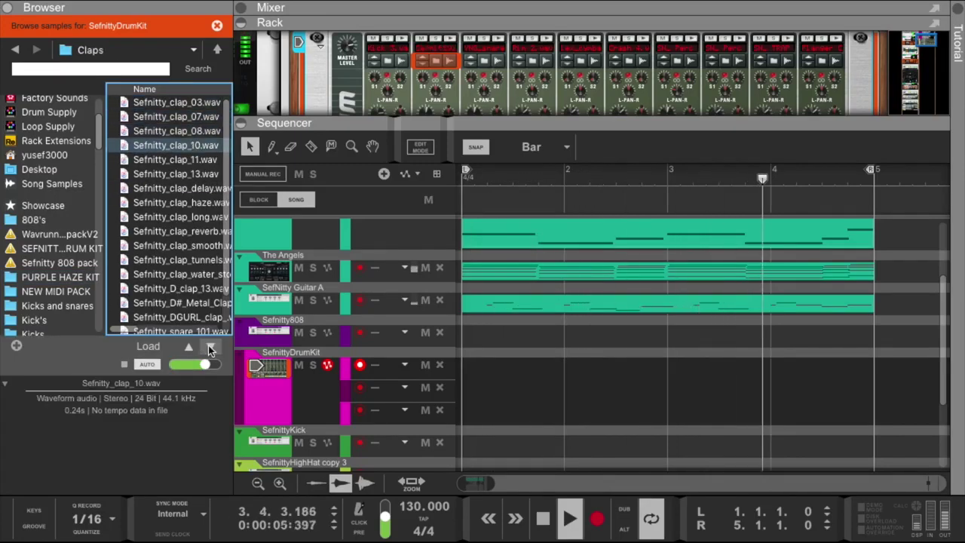
click(209, 348)
click(209, 347)
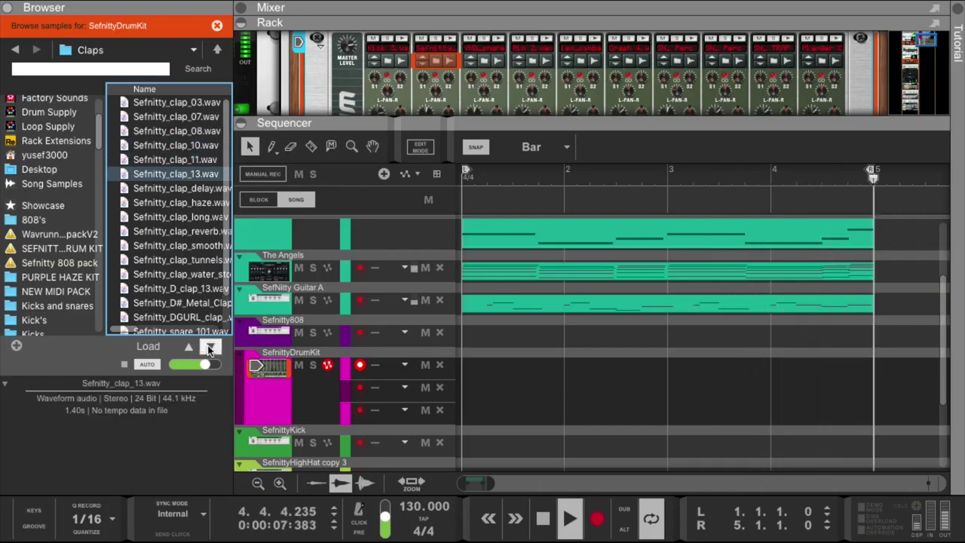
click(209, 348)
click(210, 348)
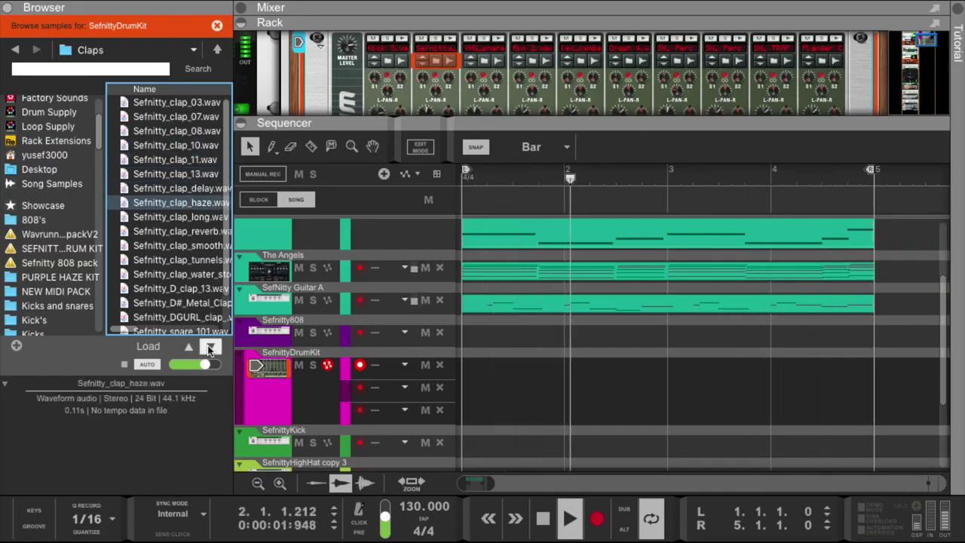
click(208, 348)
click(204, 347)
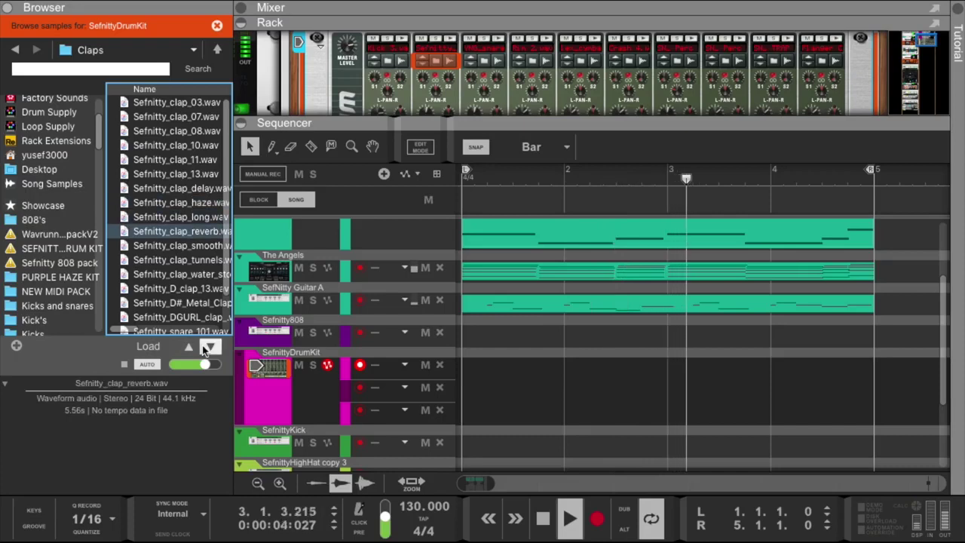
click(204, 348)
click(203, 347)
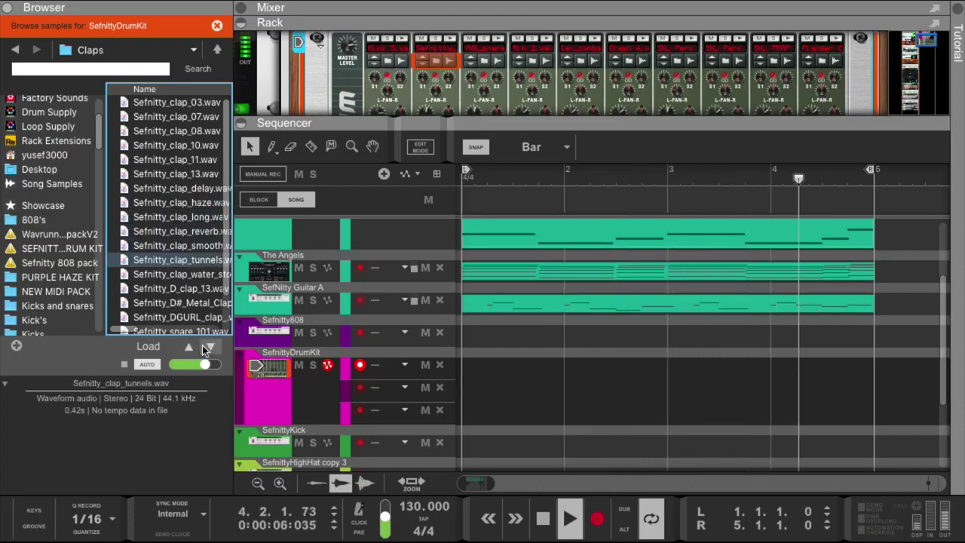
Load Sefnitty_clap_tunnels.wav into drum 2, reveal the whole Redrum and program a clap hit on step 9.
drag(181, 260, 433, 73)
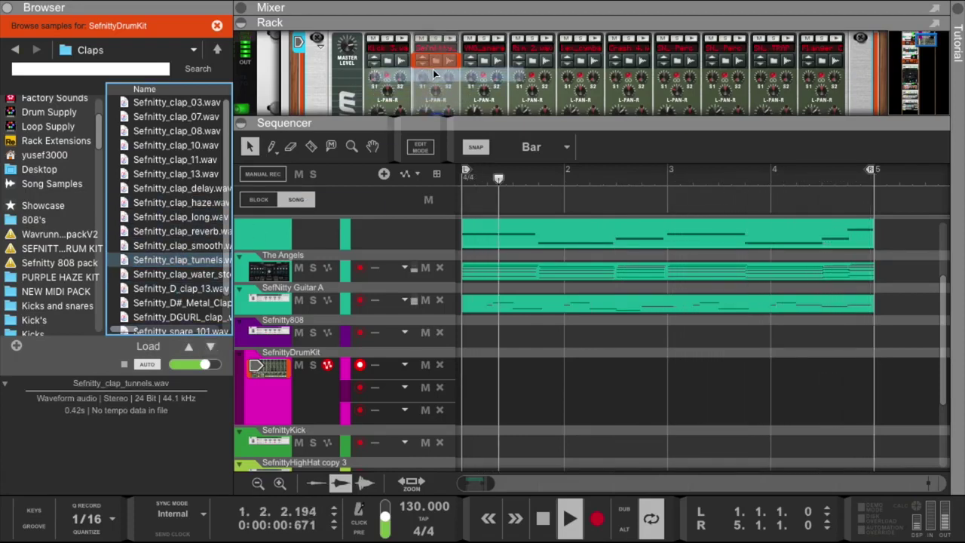
drag(465, 123, 465, 326)
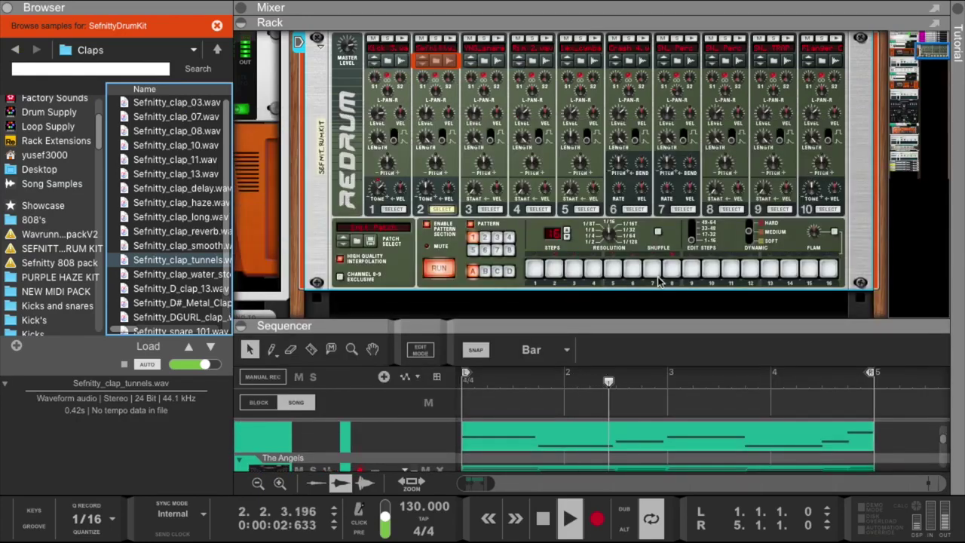
click(696, 272)
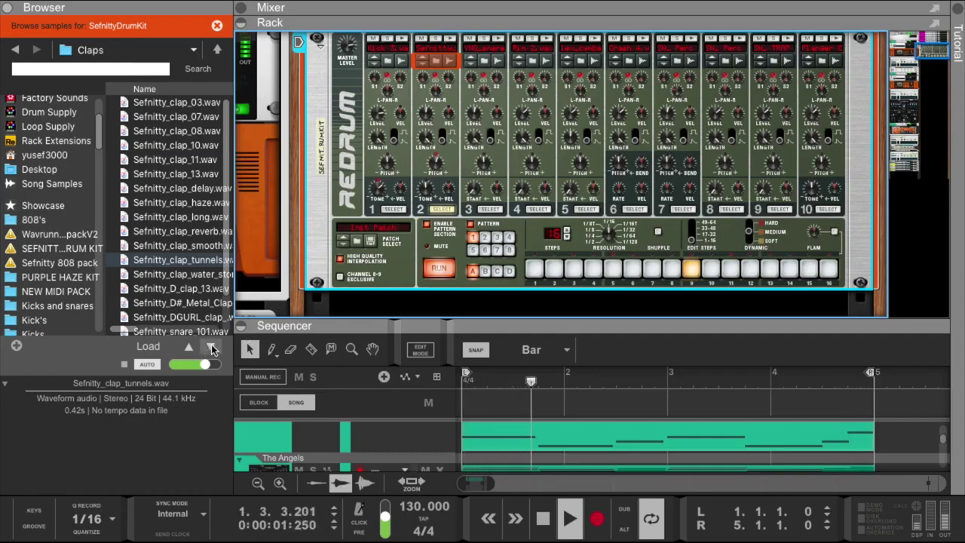
Replace drum 2's clap by stepping through the following samples to Sefnitty_DGURL_clap_.wav.
click(210, 346)
click(211, 346)
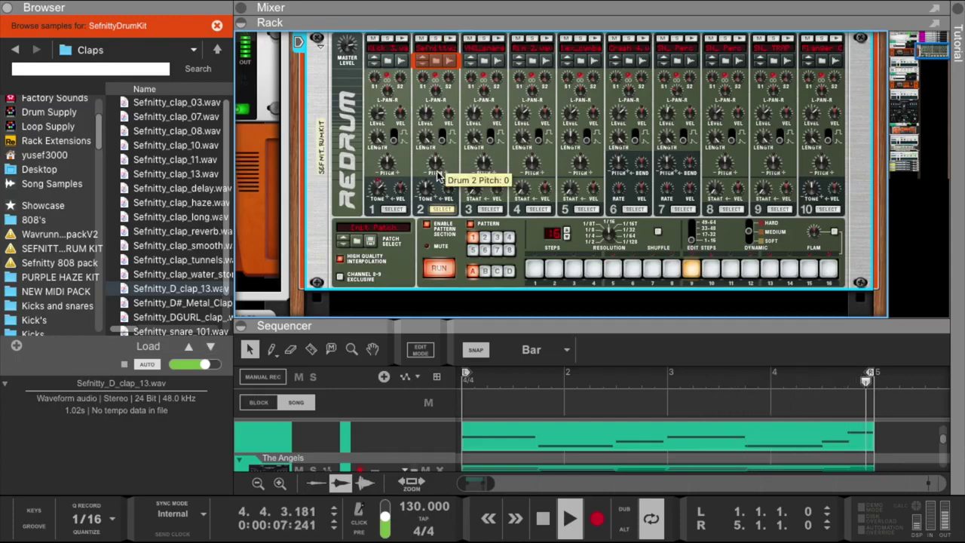
scroll(199, 320, down, 1)
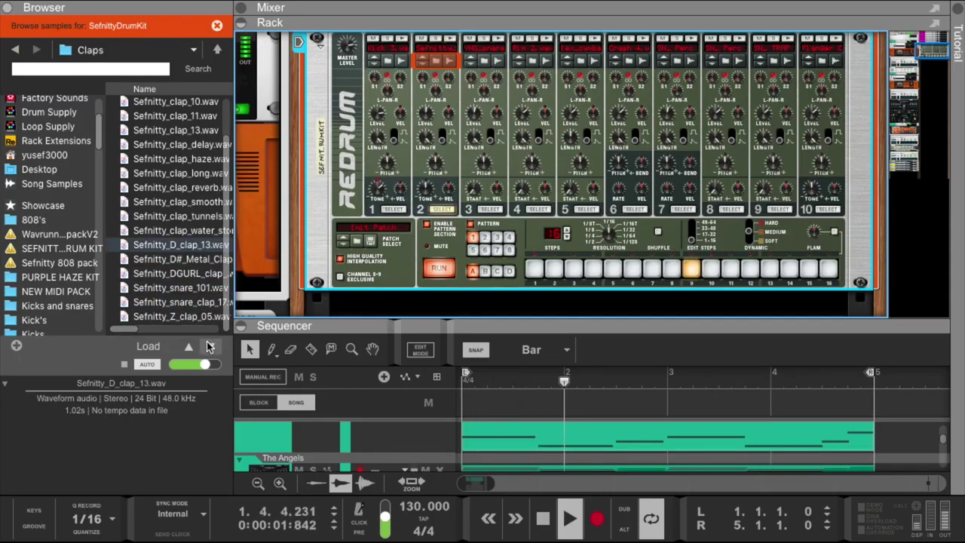
click(212, 346)
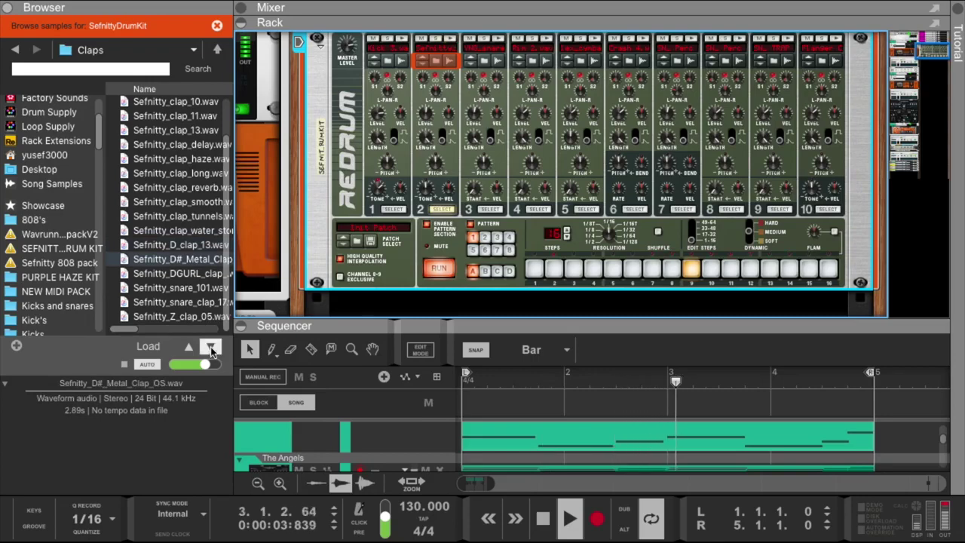
click(211, 347)
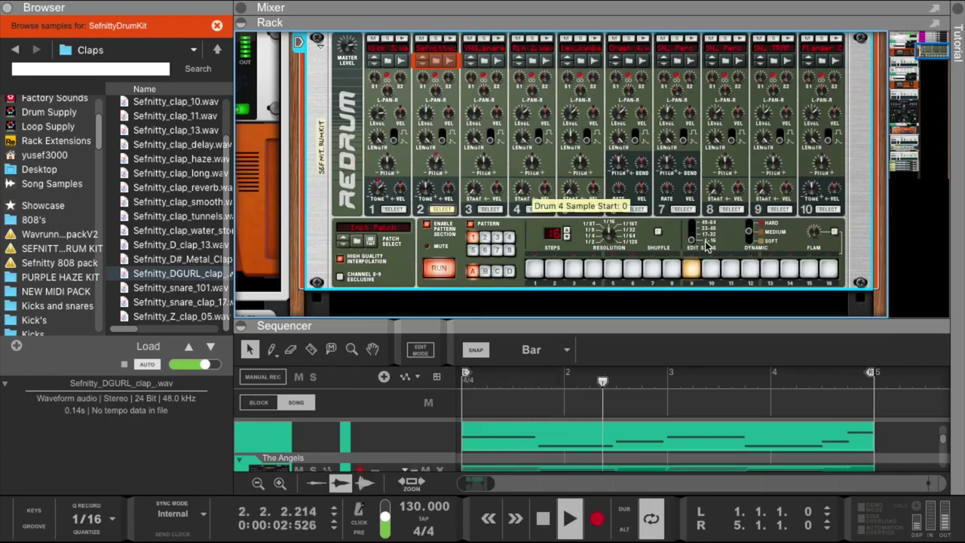
Copy the Redrum's clap pattern to its sequencer track with Copy Pattern to Track.
right_click(677, 235)
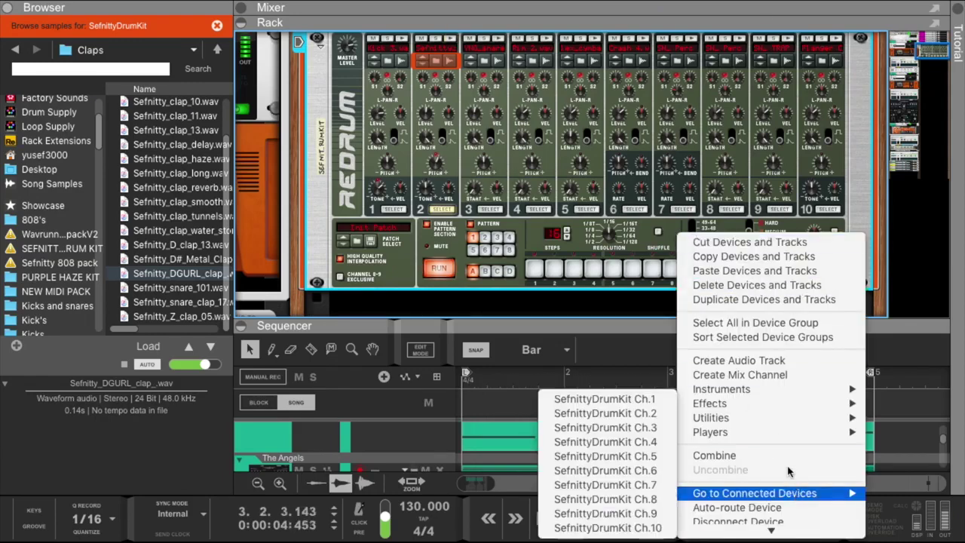
mouse_move(771, 532)
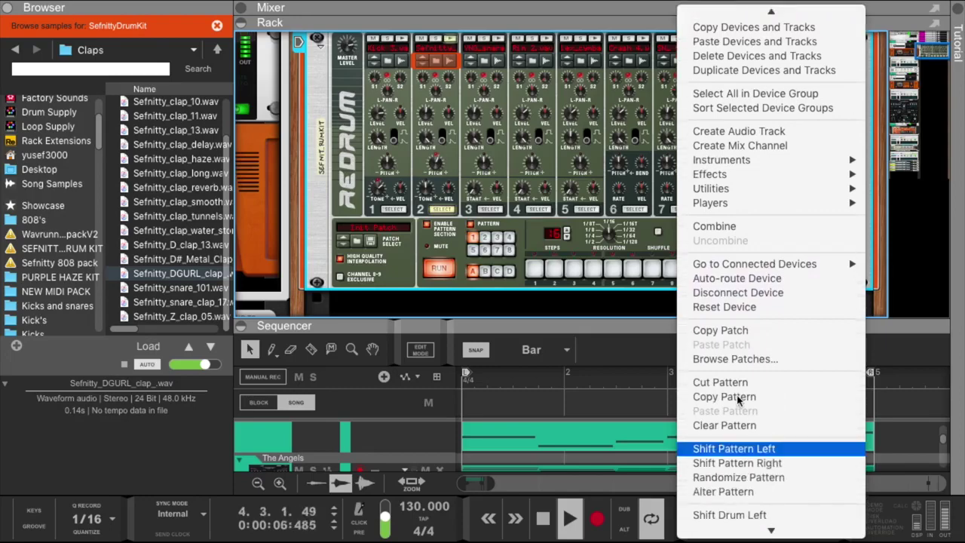
scroll(758, 449, down, 4)
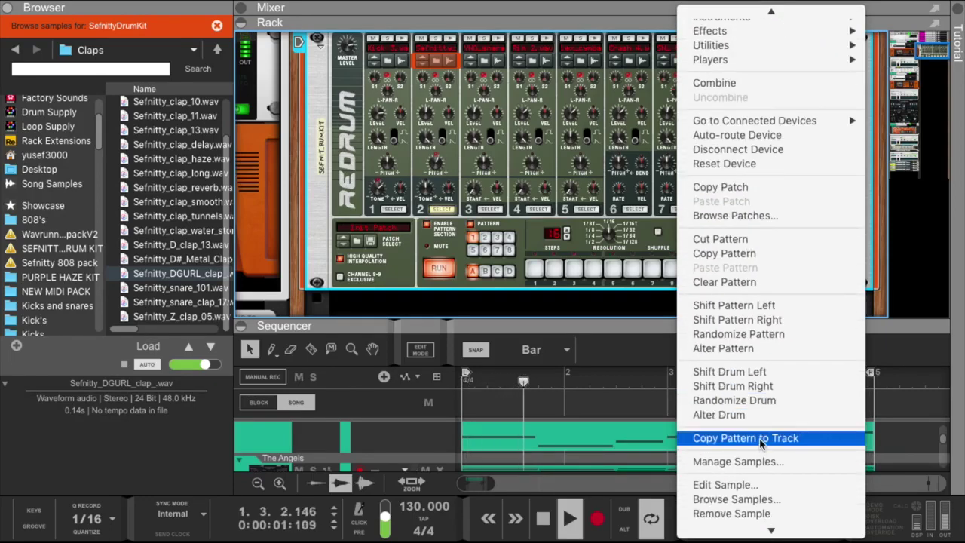
click(746, 438)
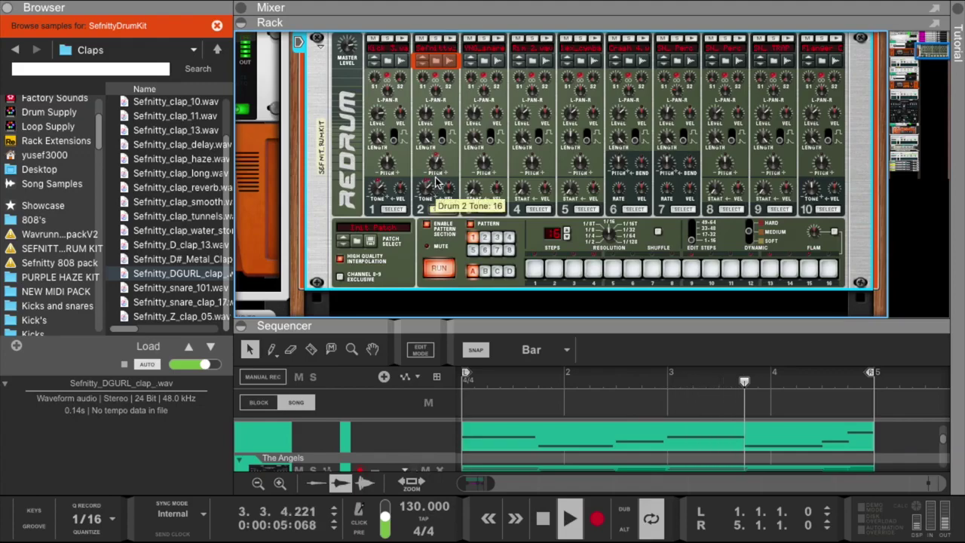
Enlarge the sequencer, create a four-bar clip from bar 1 on the Sefnitty808 track and open it for editing.
drag(553, 322, 553, 137)
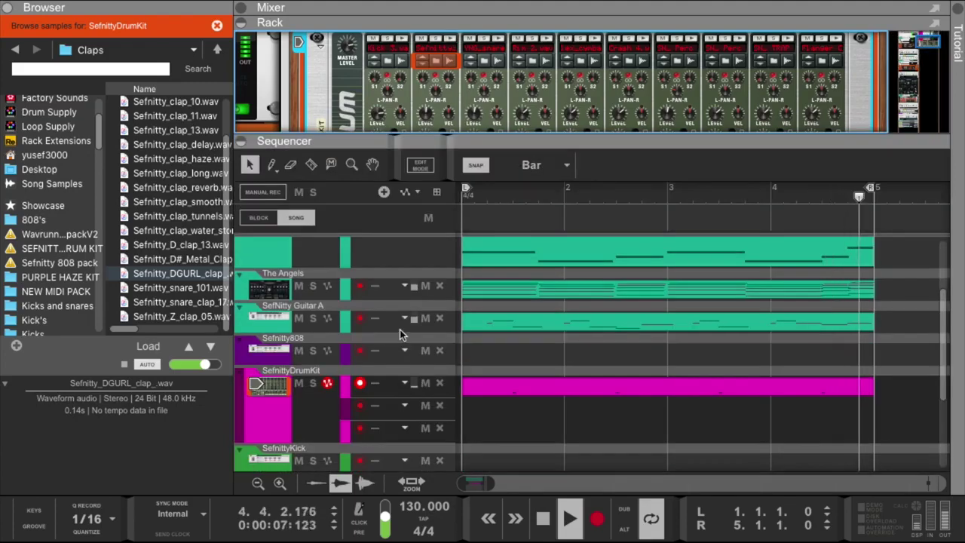
click(298, 342)
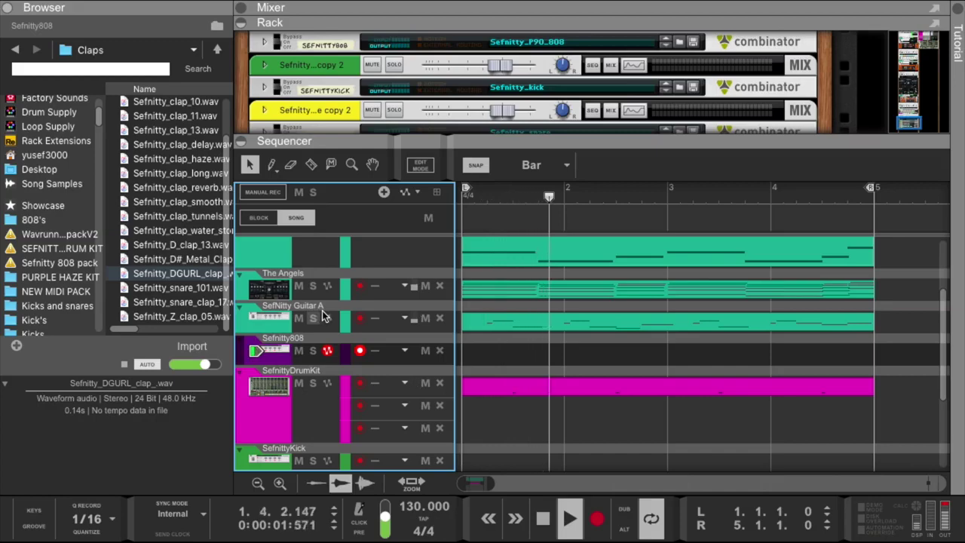
drag(472, 359, 851, 367)
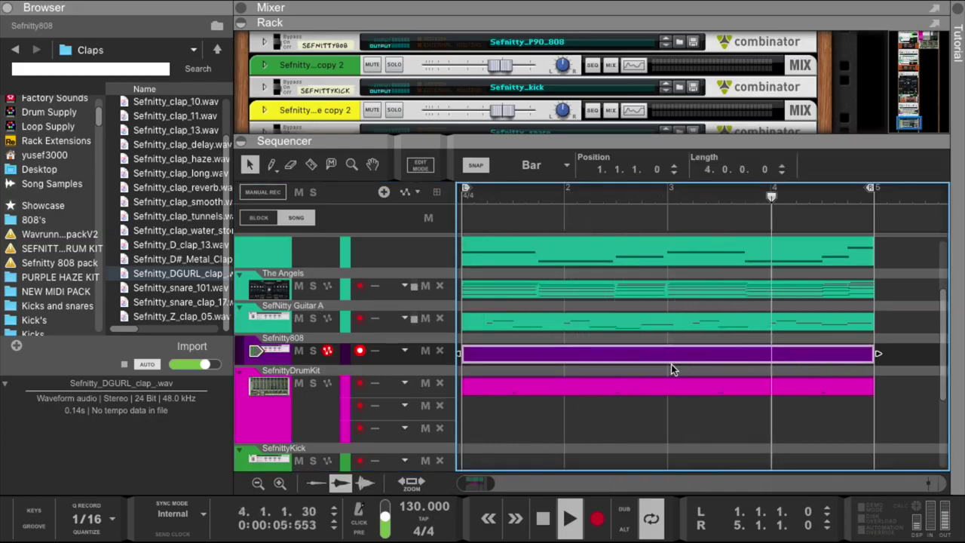
double_click(672, 351)
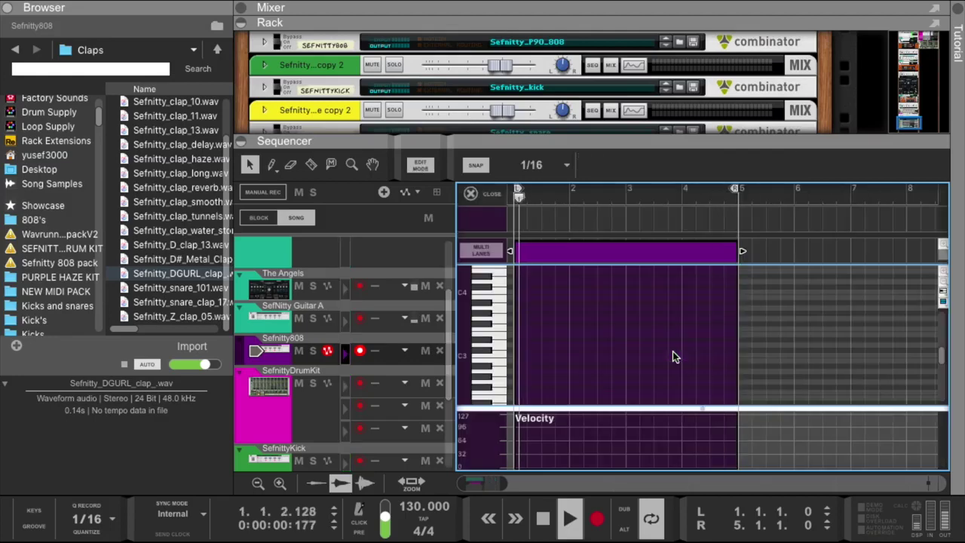
Record an 808 bass line into the four-bar clip over the loop, stop recording and close the clip.
click(598, 519)
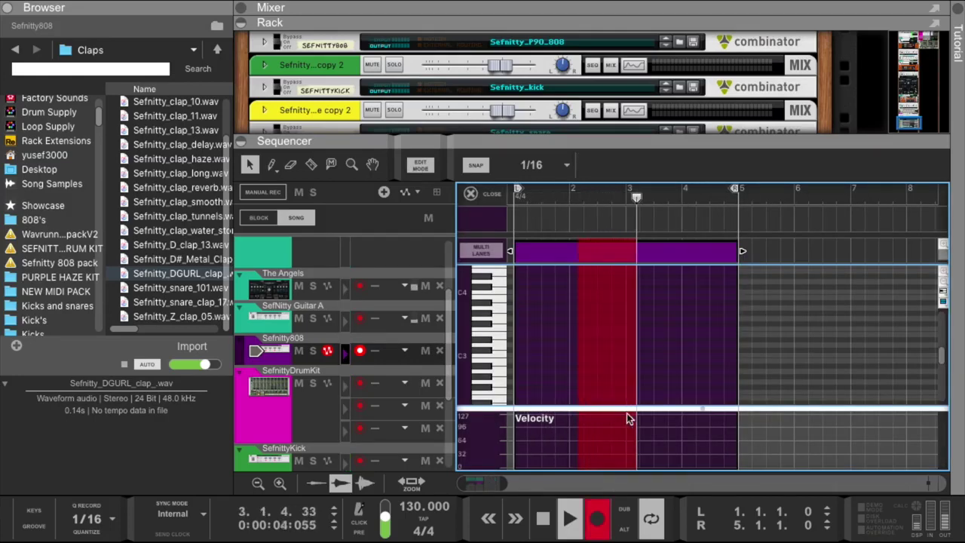
drag(629, 413, 629, 467)
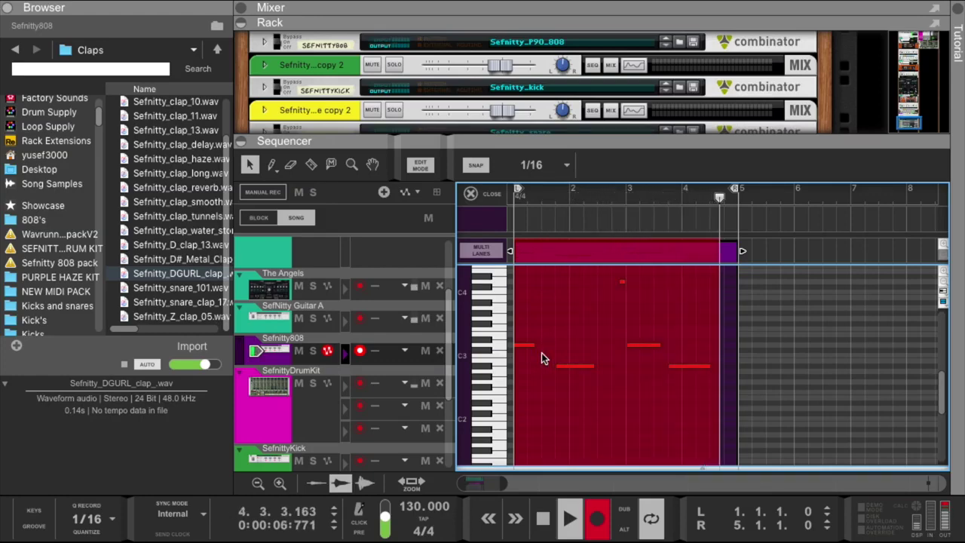
right_click(575, 256)
click(611, 500)
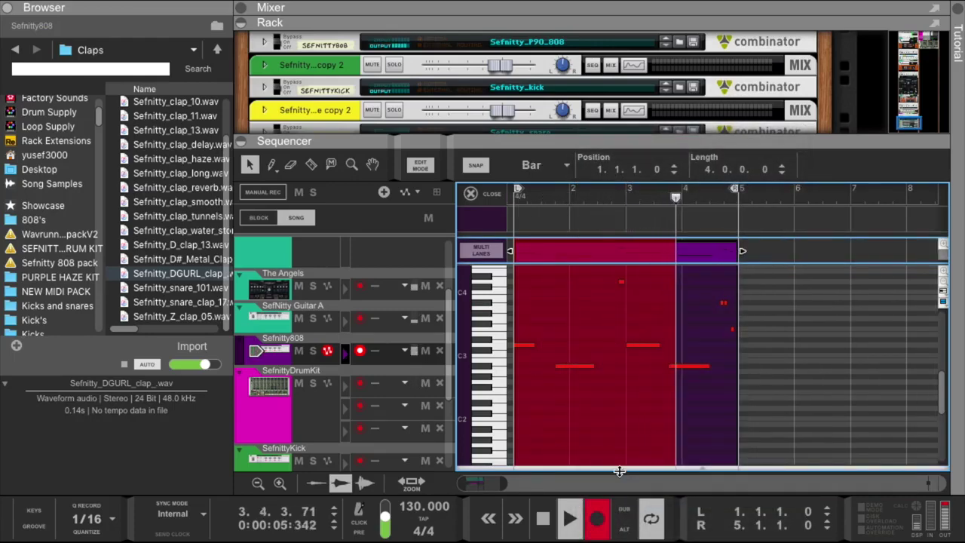
drag(619, 471, 581, 372)
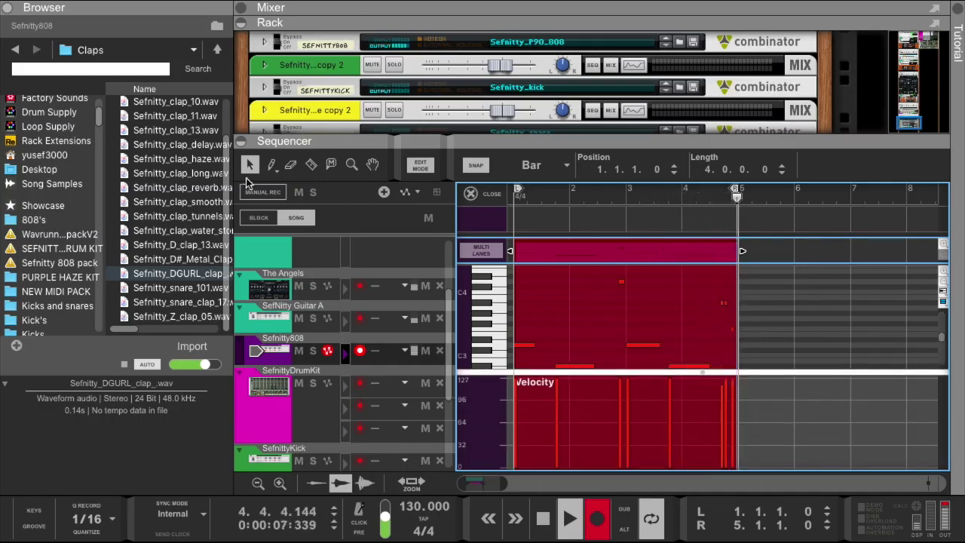
click(272, 164)
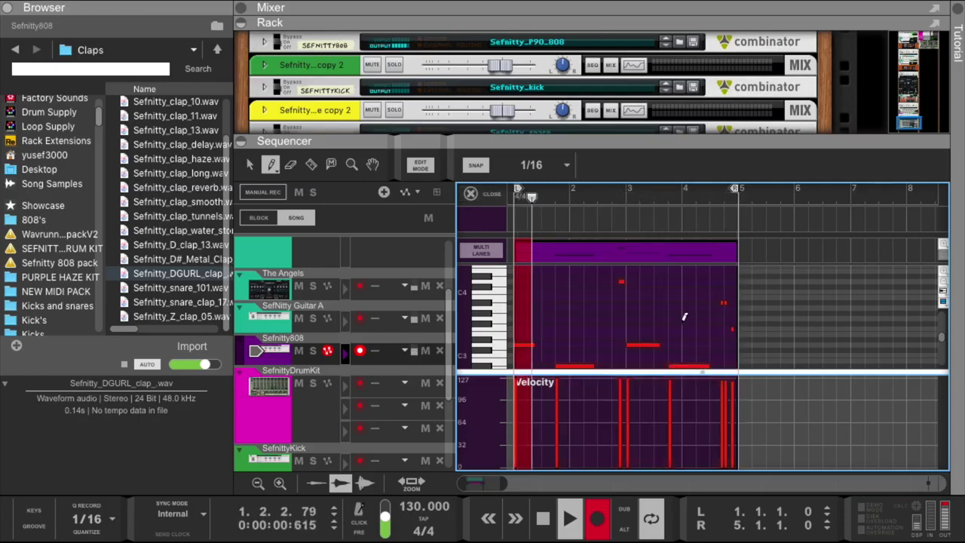
key(KP_Multiply)
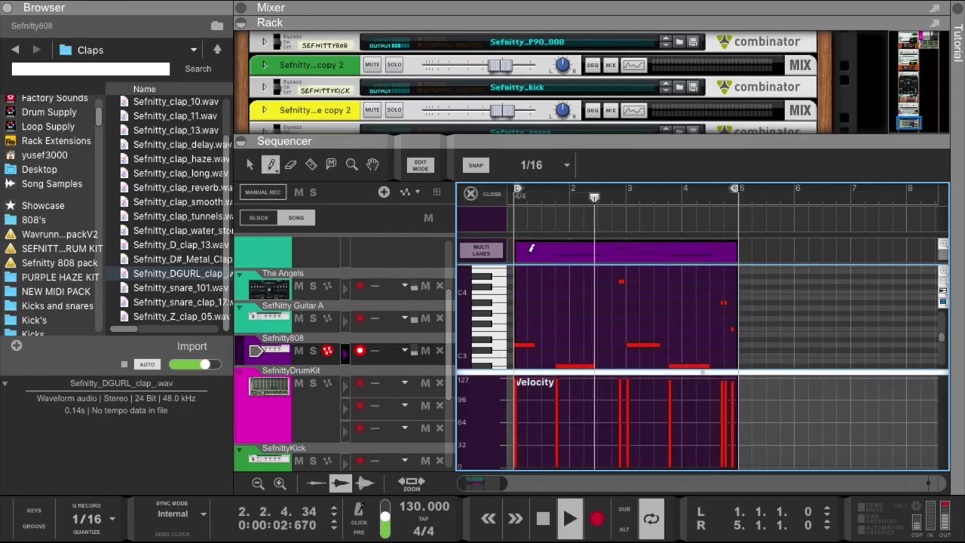
click(490, 194)
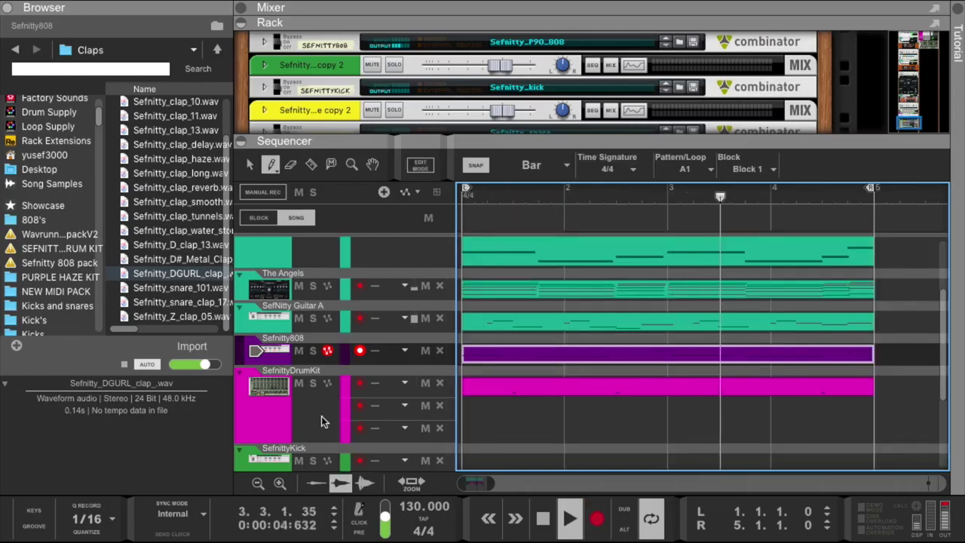
Select the SefnittyHighHat copy 3 track and lower its mix channel level to -4.44 dB.
scroll(321, 420, down, 5)
click(275, 366)
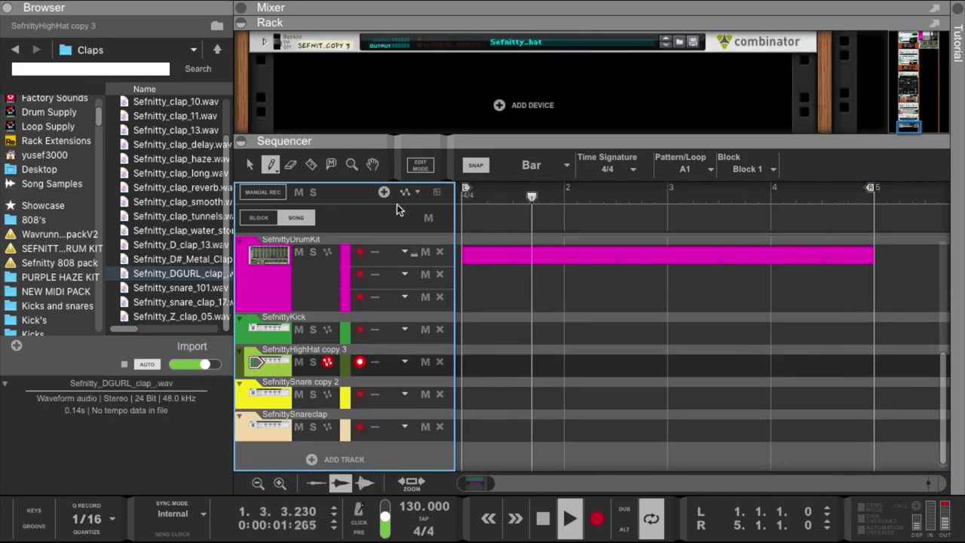
drag(390, 141, 407, 297)
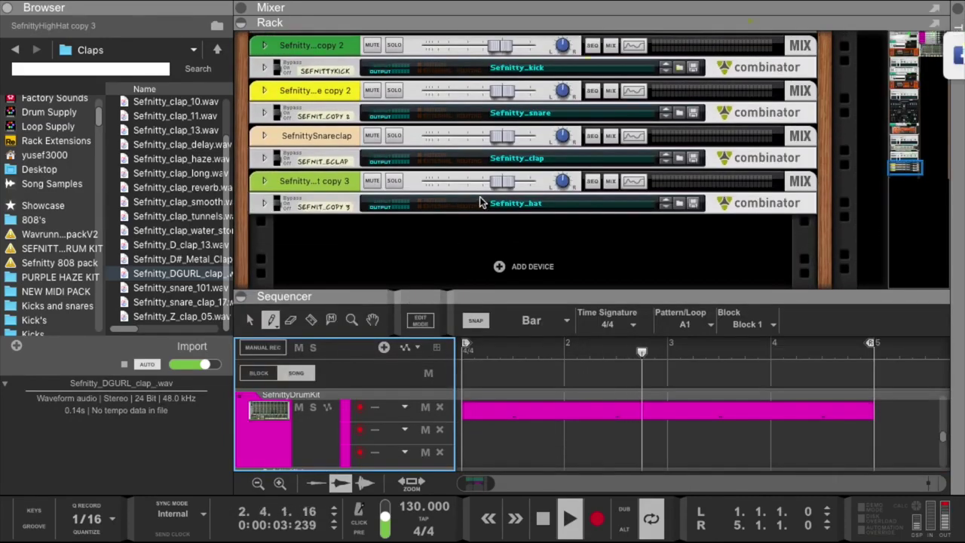
drag(501, 182, 491, 183)
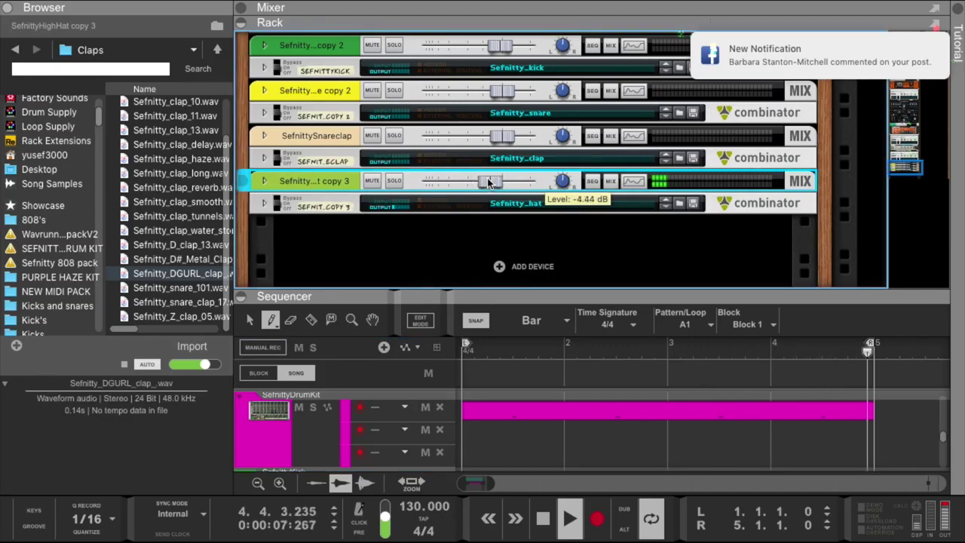
Unfold the Sefnitty_hat Combinator and show its devices to reach the NN-19 sampler.
click(263, 204)
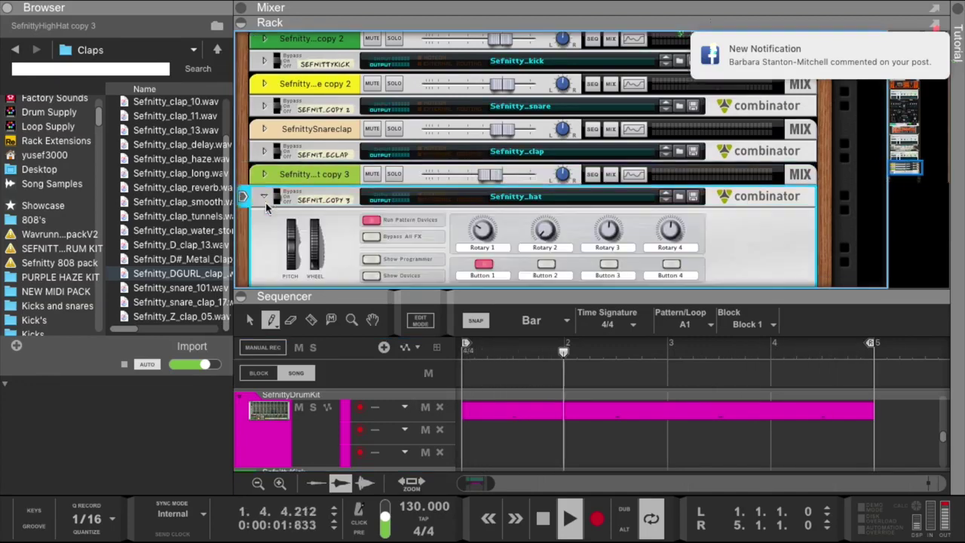
scroll(410, 240, down, 3)
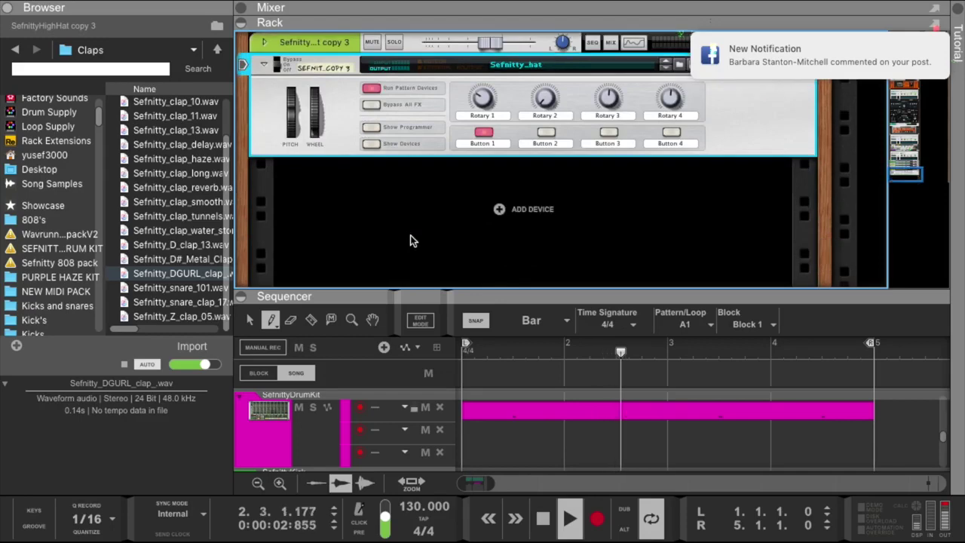
click(371, 144)
scroll(456, 220, down, 2)
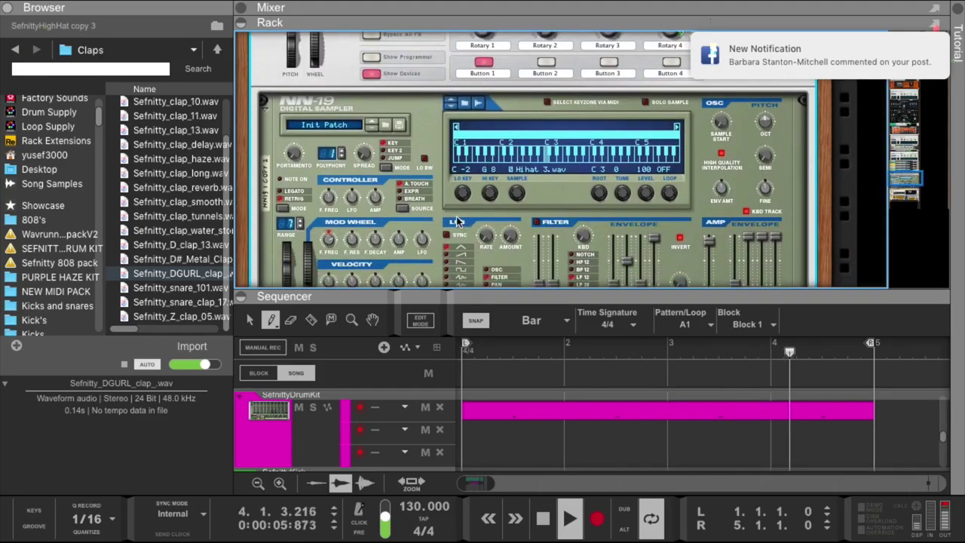
Open the Hats folder of the PURPLE HAZE KIT to browse hi-hat samples for the NN-19.
click(472, 104)
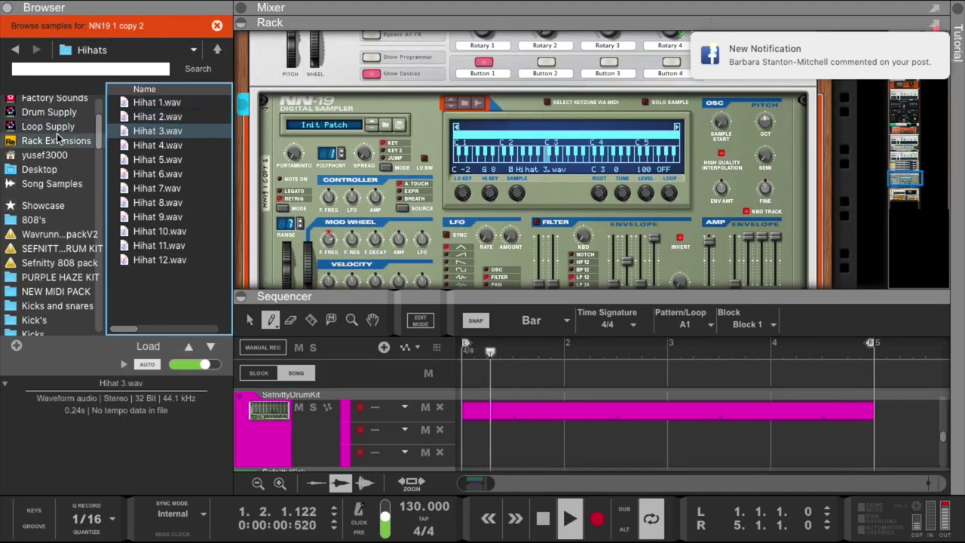
click(70, 115)
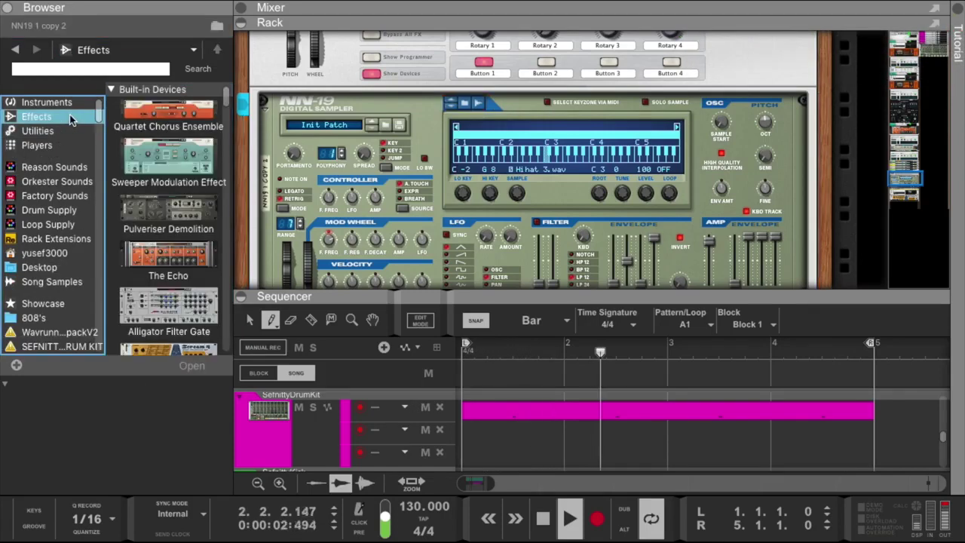
scroll(64, 241, down, 3)
click(58, 171)
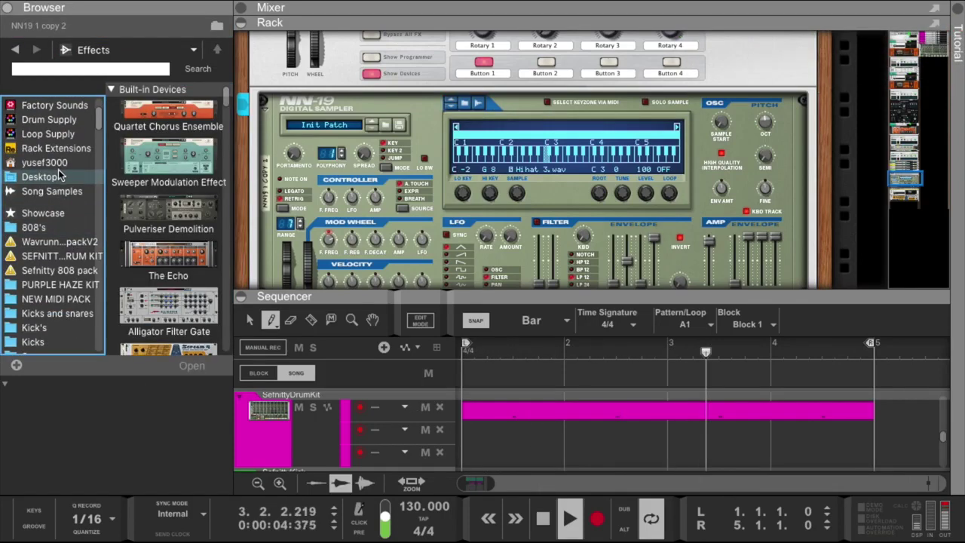
click(48, 283)
double_click(151, 134)
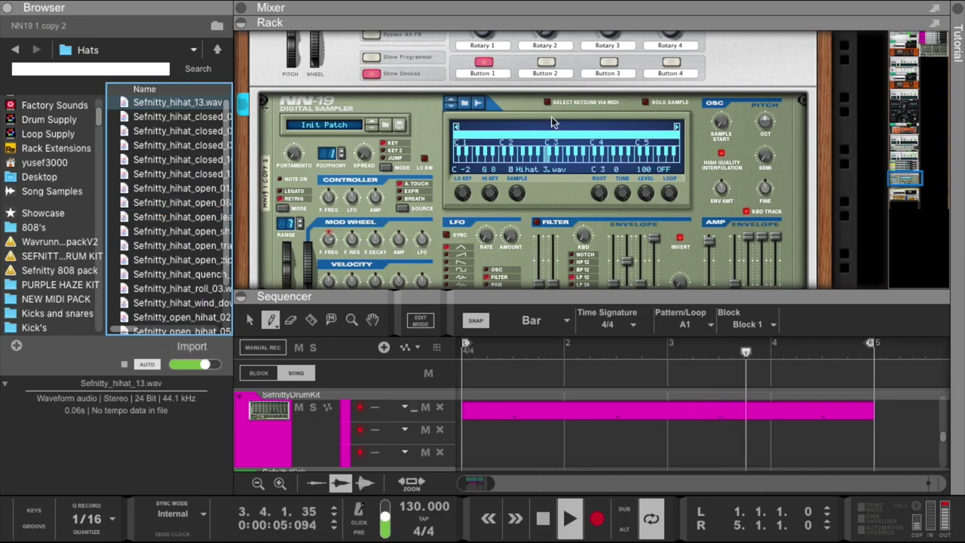
click(478, 102)
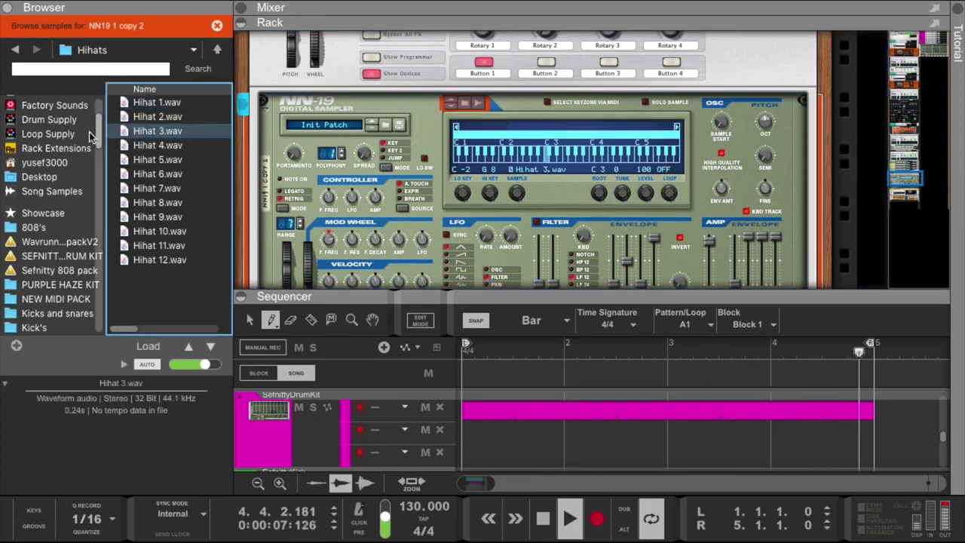
click(17, 48)
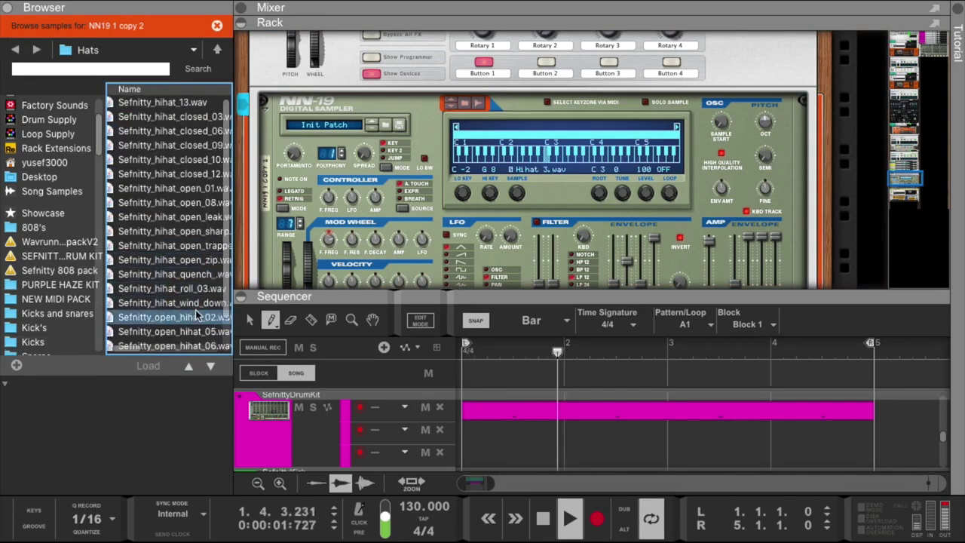
Replace the NN-19's hi-hat by stepping through the samples from Sefnitty_hihat_closed_03.wav to SefnittyL_hihat_closed_01.wav.
click(162, 117)
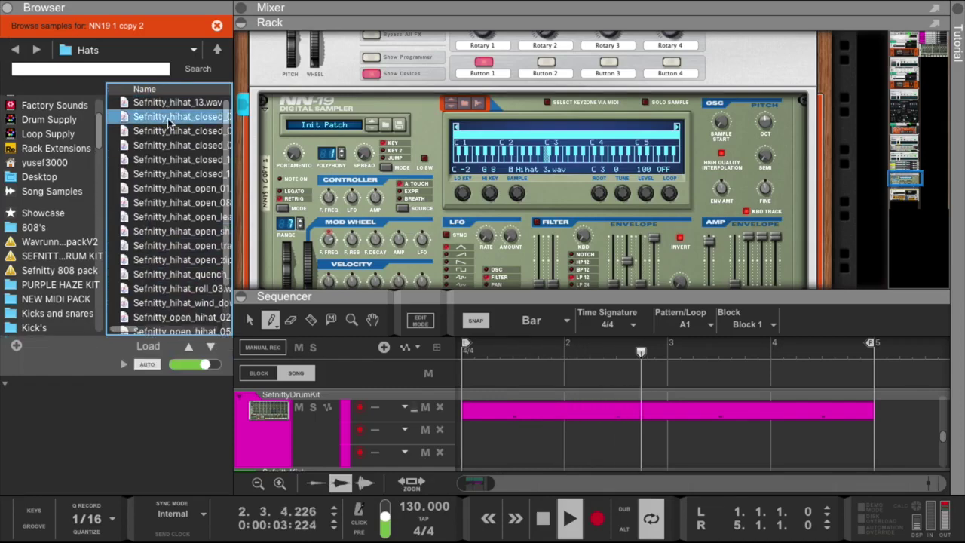
click(213, 347)
click(212, 347)
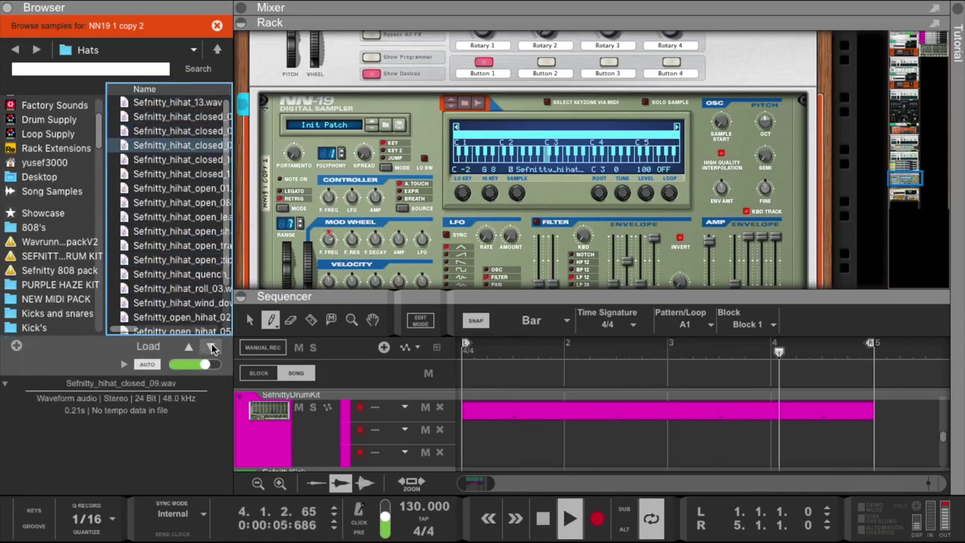
click(212, 347)
click(212, 346)
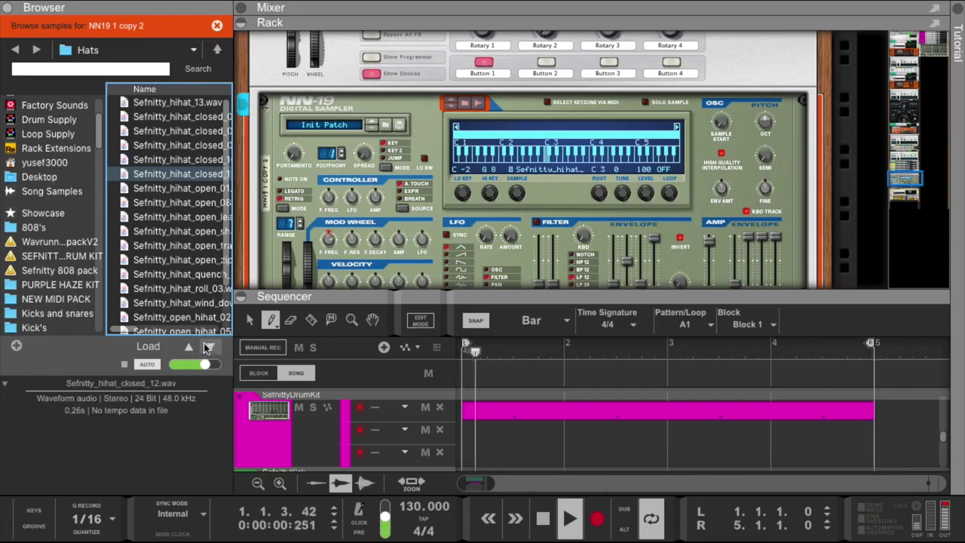
click(212, 346)
click(212, 346)
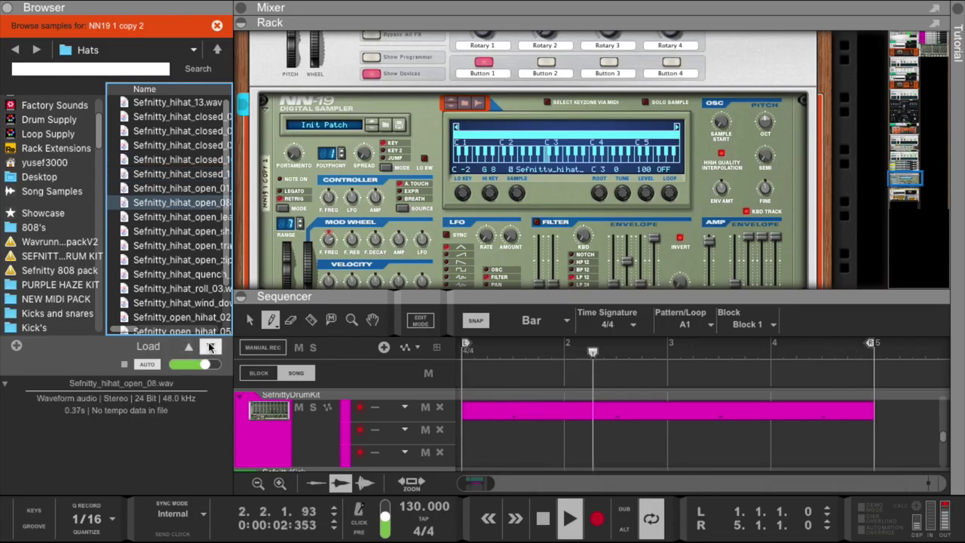
click(211, 347)
click(211, 346)
click(211, 346)
click(211, 347)
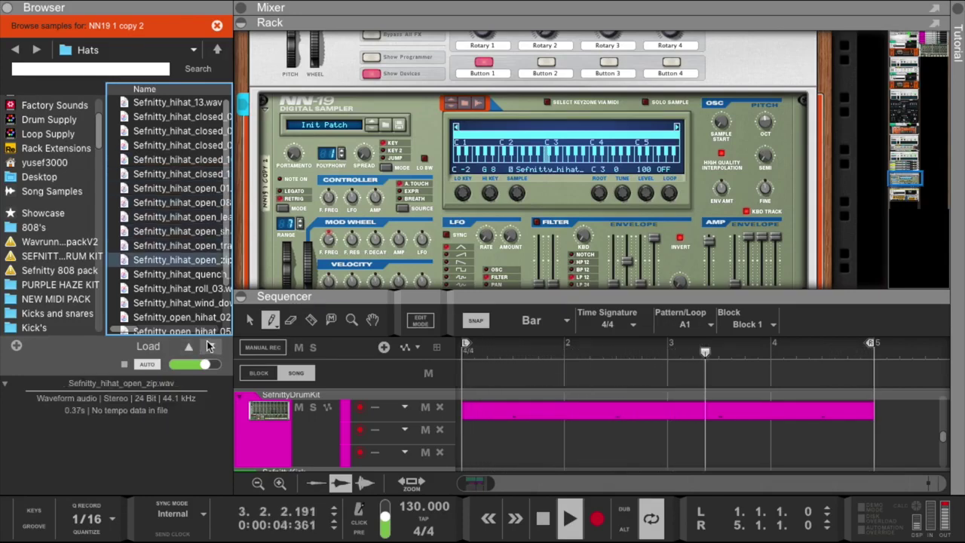
click(210, 347)
click(210, 347)
click(210, 346)
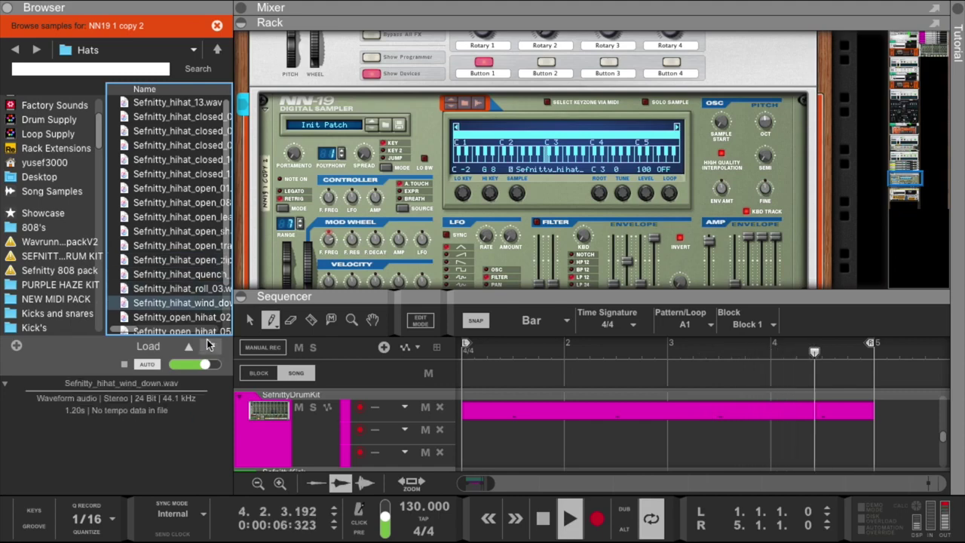
click(210, 346)
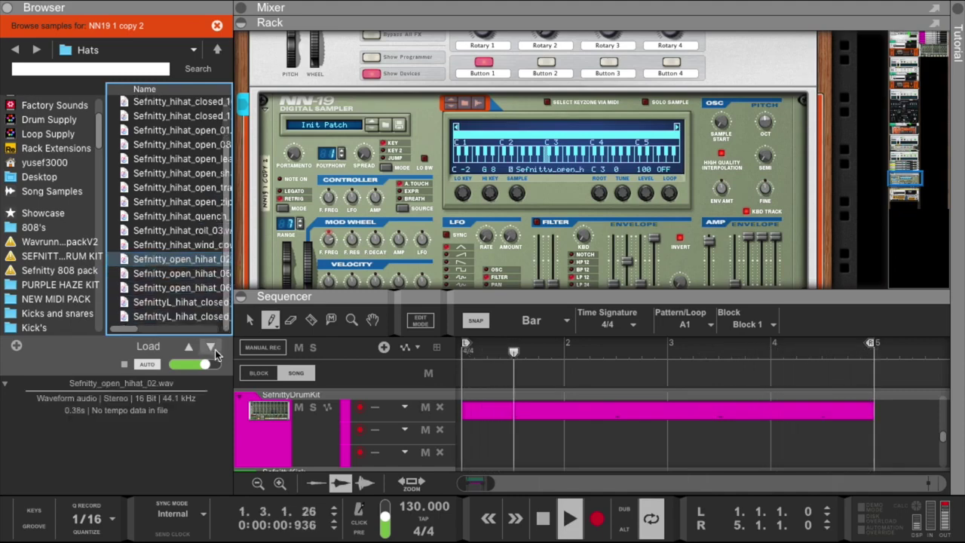
click(213, 348)
click(213, 348)
click(213, 348)
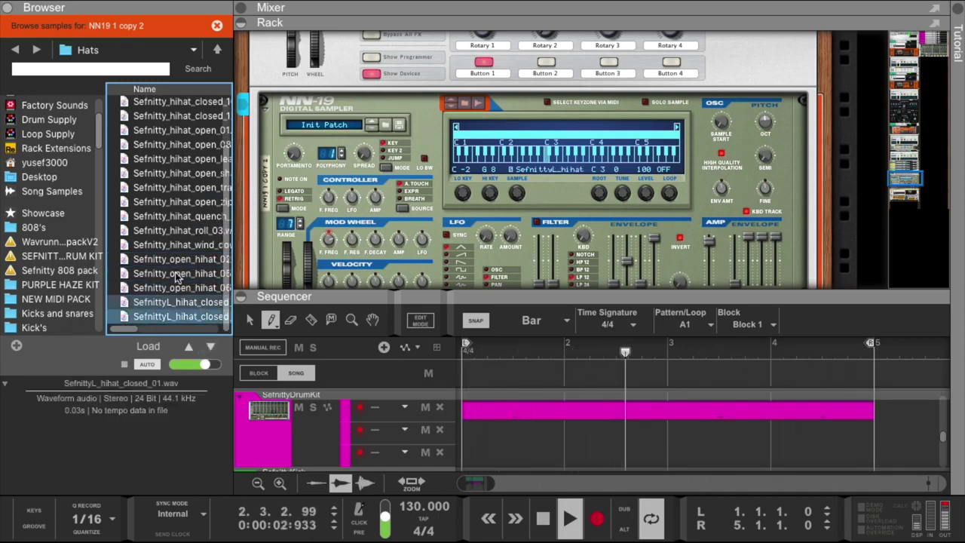
Audition the closed and open hi-hat samples and try Sefnitty_hihat_closed_12.wav in the NN-19.
click(210, 347)
click(195, 103)
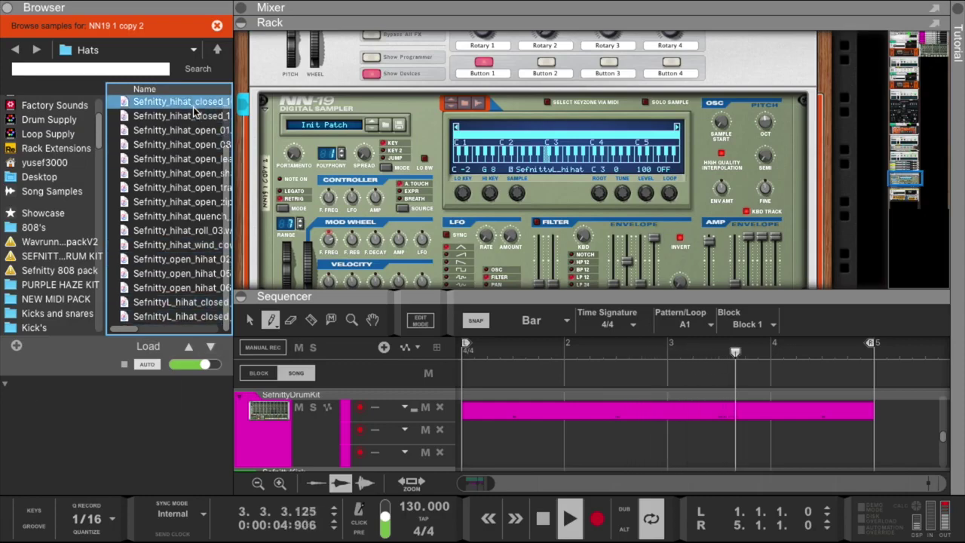
click(194, 117)
click(192, 123)
click(186, 110)
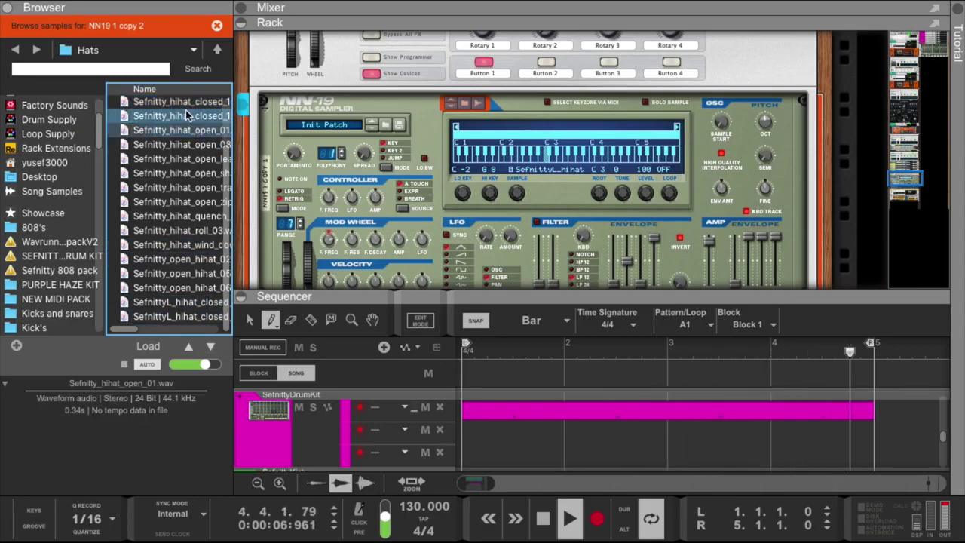
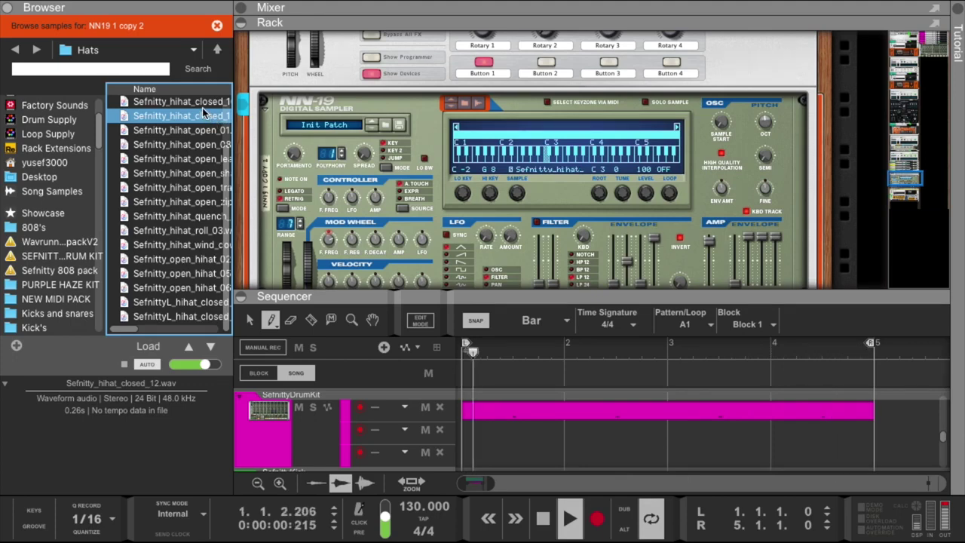
Audition the open hi-hat samples Sefnitty_hihat_open_01.wav and Sefnitty_hihat_open_08.wav against the playing beat.
click(202, 107)
click(203, 132)
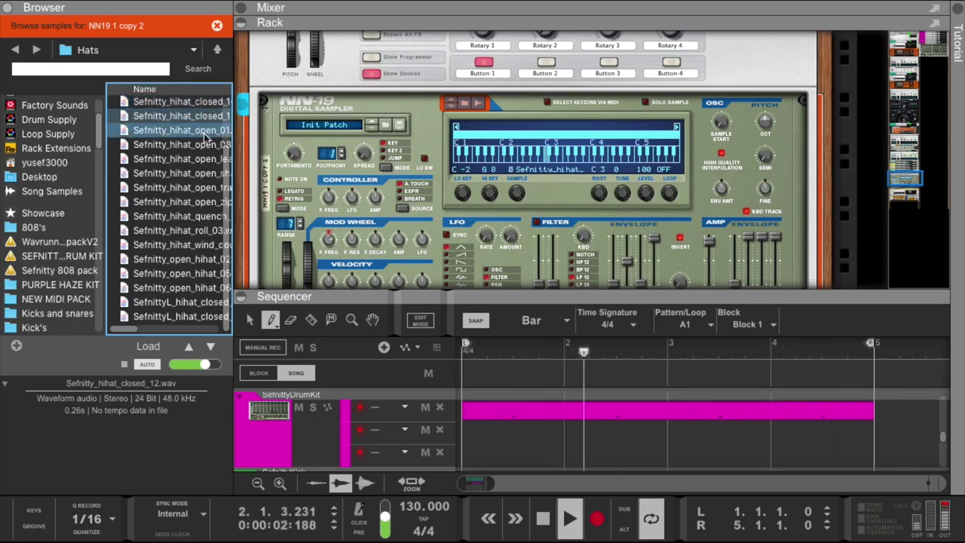
click(189, 137)
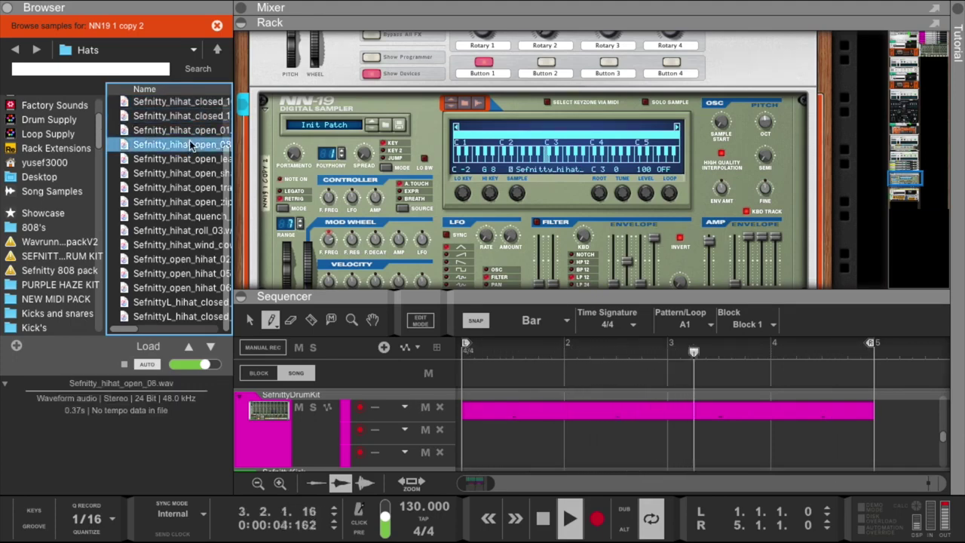
click(188, 127)
scroll(188, 126, up, 2)
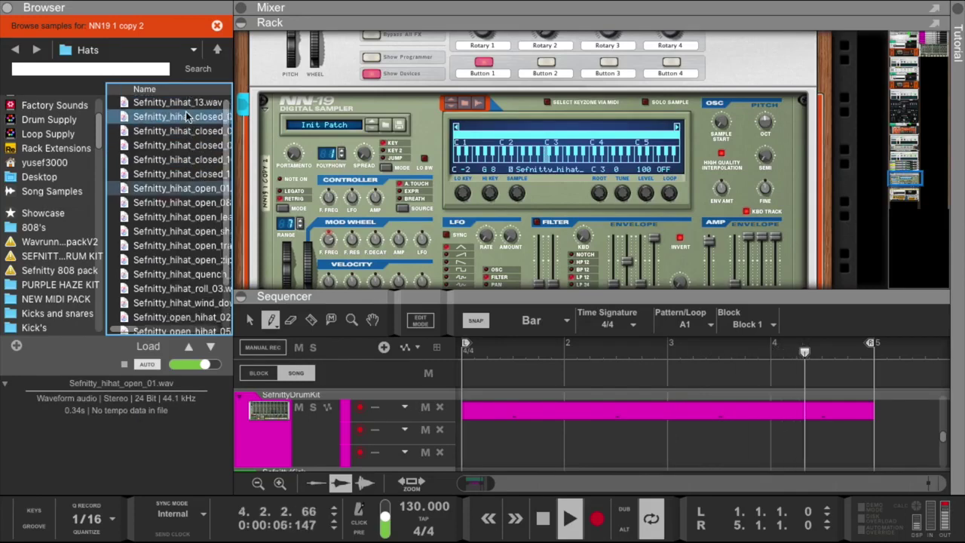
Compare the closed hi-hats from Sefnitty_hihat_closed_03.wav onward and load Sefnitty_hihat_closed_06.wav into the NN-19.
click(185, 112)
click(190, 129)
click(194, 118)
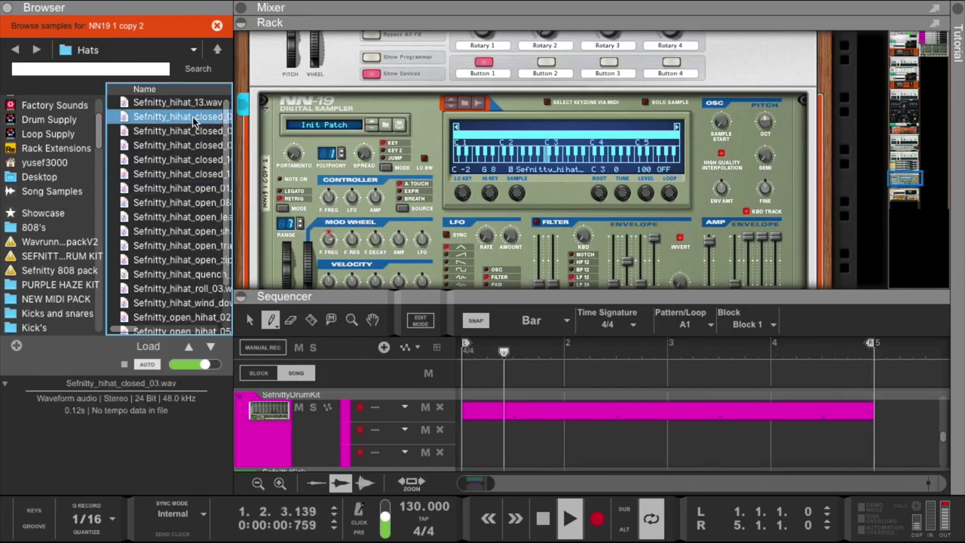
mouse_move(198, 122)
mouse_down()
mouse_move(452, 173)
mouse_move(531, 202)
mouse_up()
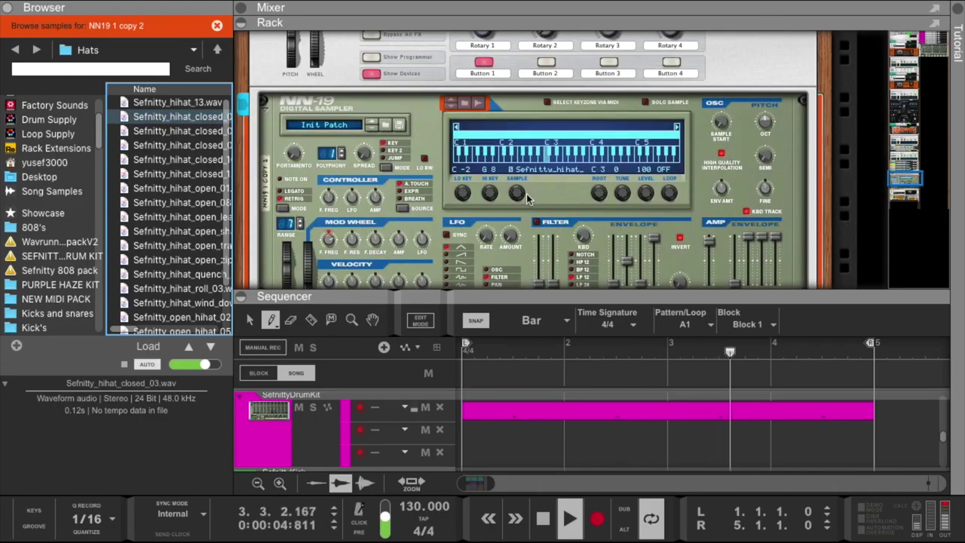
click(214, 349)
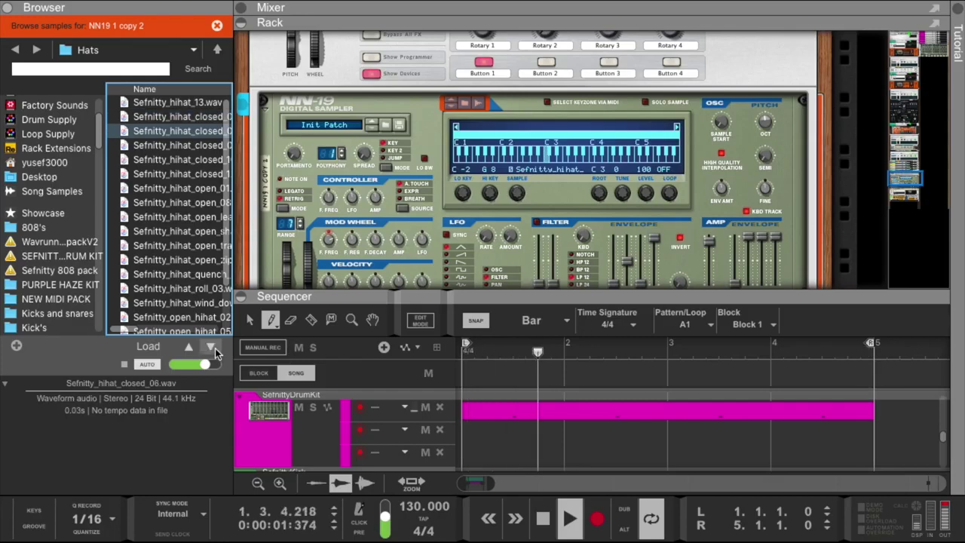
Lower the SefnittyHighHat copy 3 mix channel level to -9.44 dB.
scroll(497, 245, up, 10)
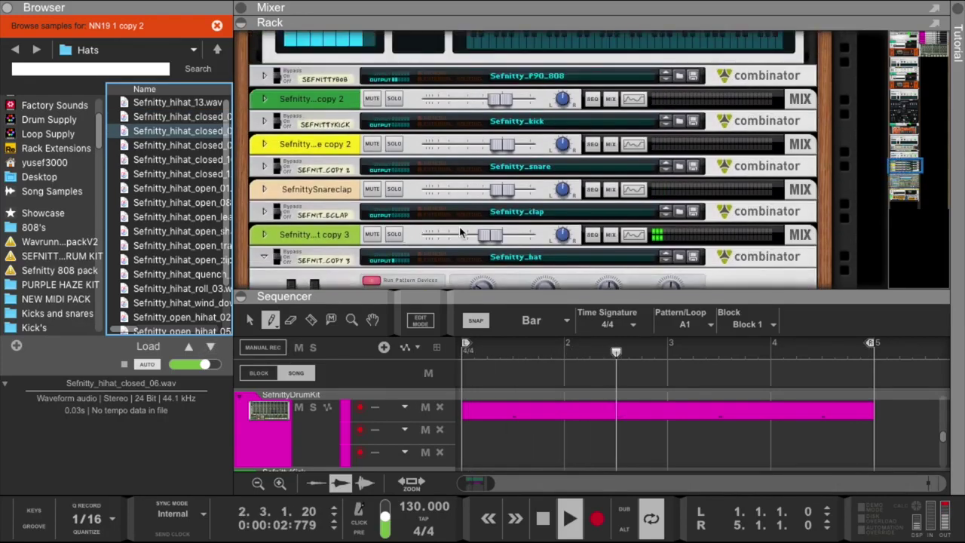
drag(494, 238, 487, 240)
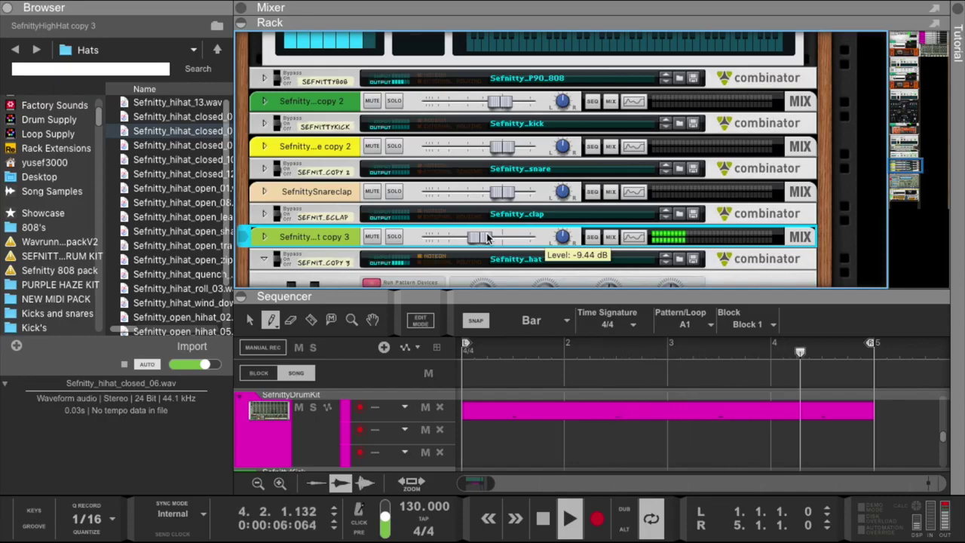
key(ctrl+Up)
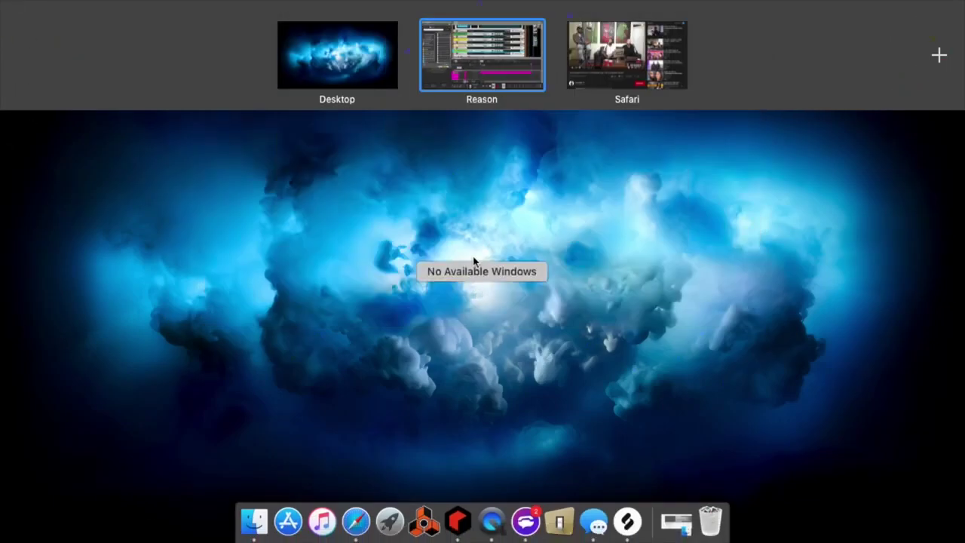
click(492, 61)
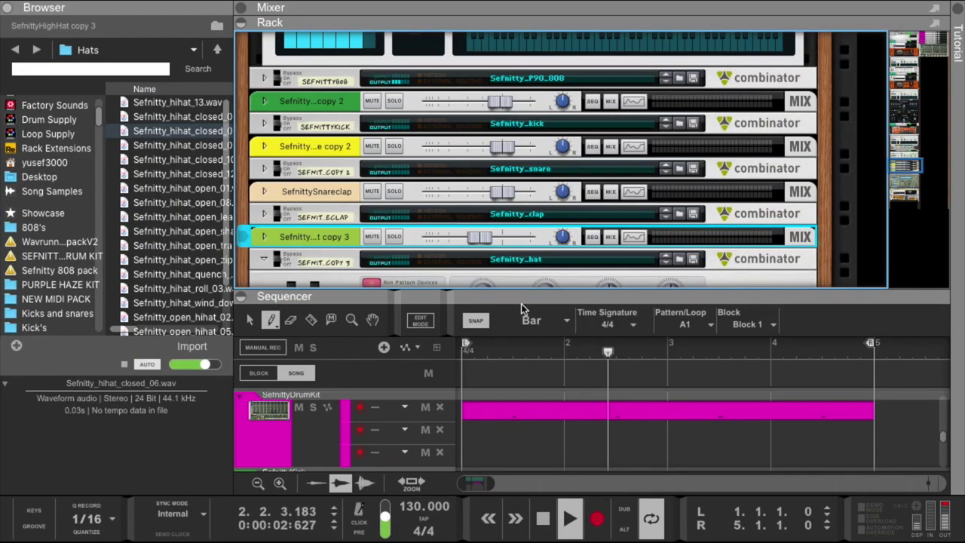
Record a four-bar hi-hat part on the SefnittyHighHat copy 3 track and quantize the recorded clip.
drag(525, 298, 526, 130)
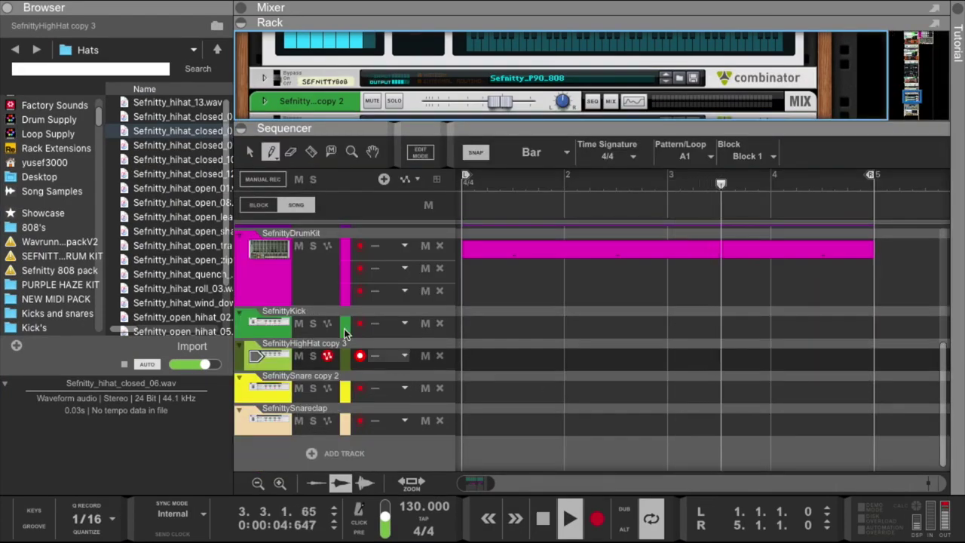
key(super+Return)
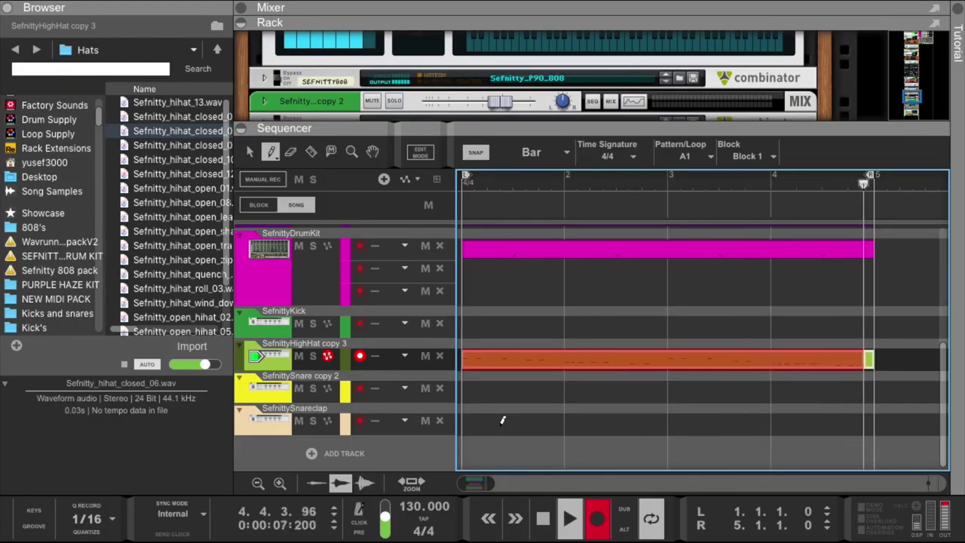
click(251, 152)
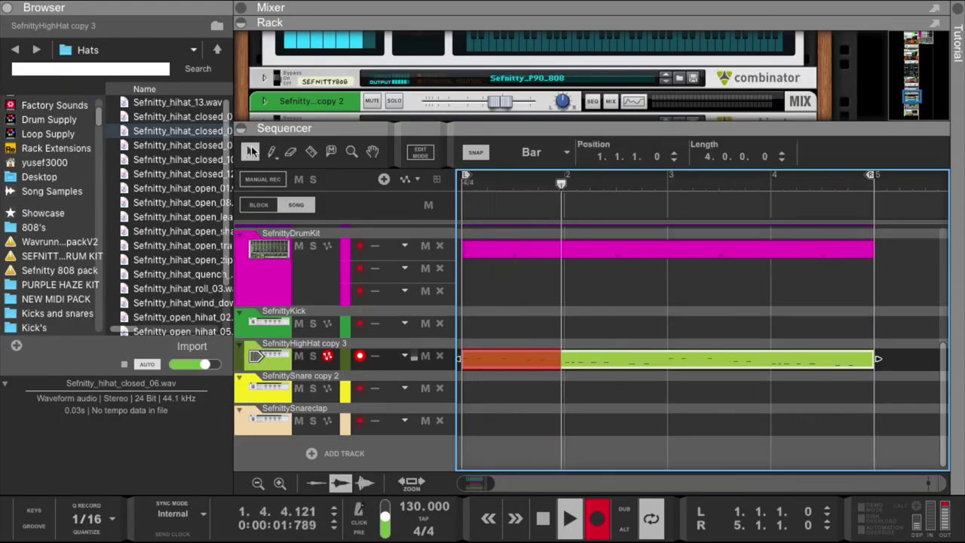
right_click(565, 357)
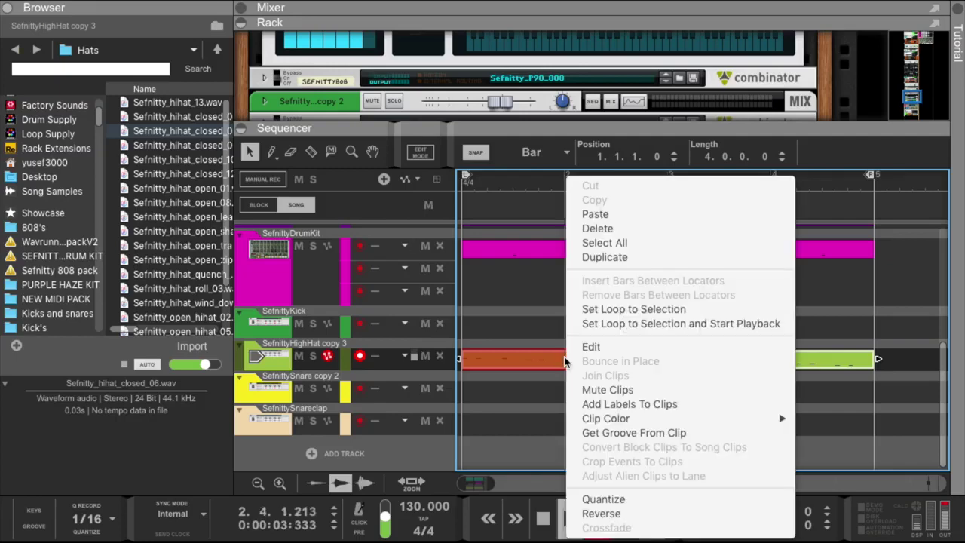
click(603, 499)
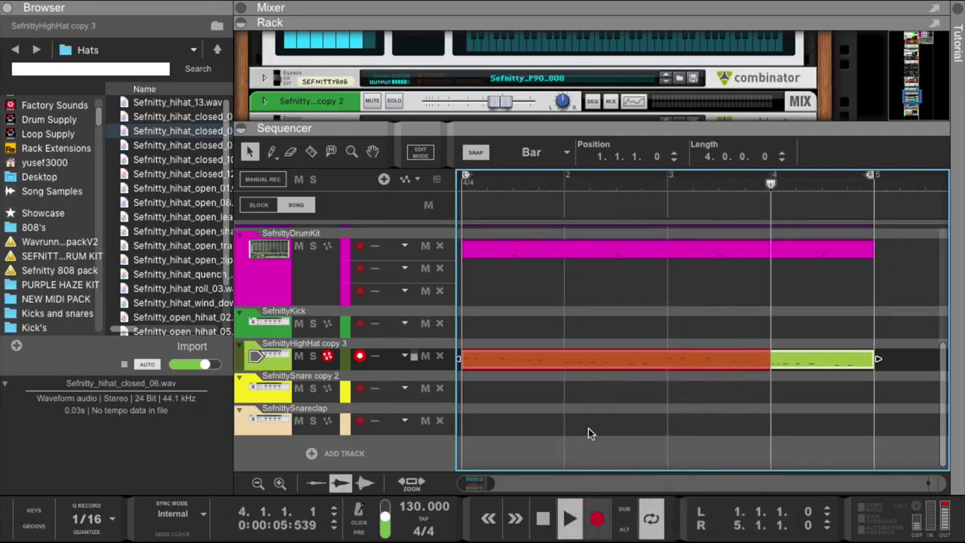
Raise the velocities of all notes in the hi-hat clip to the maximum and close the clip.
double_click(544, 367)
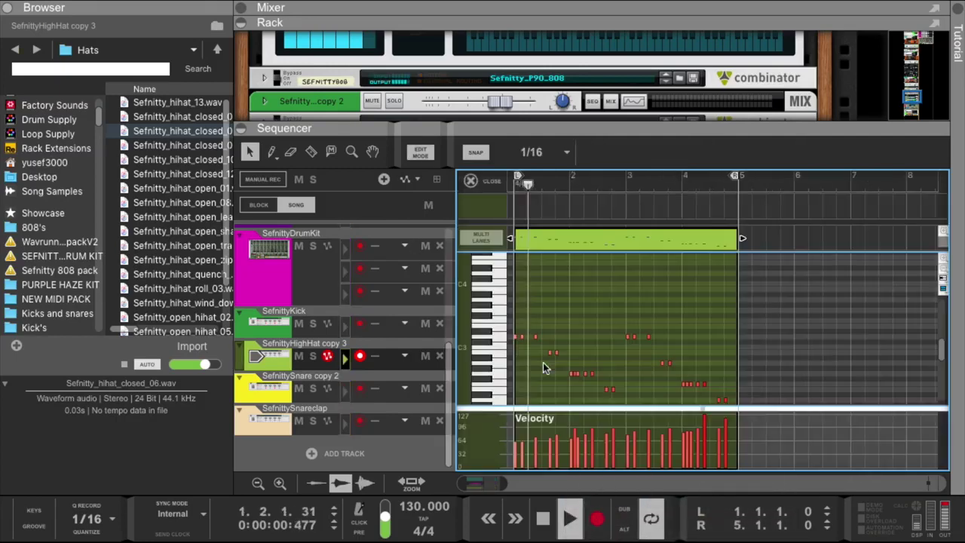
click(271, 151)
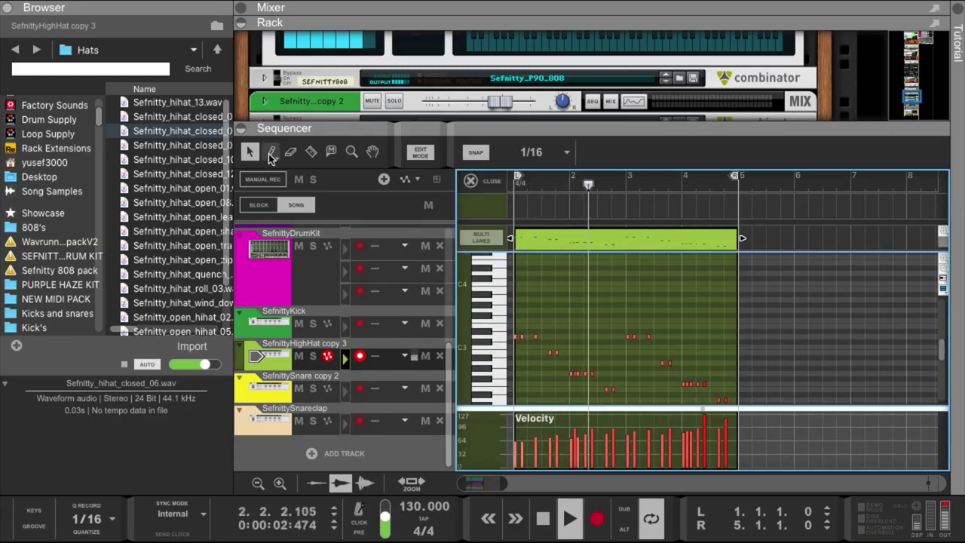
drag(725, 419, 558, 425)
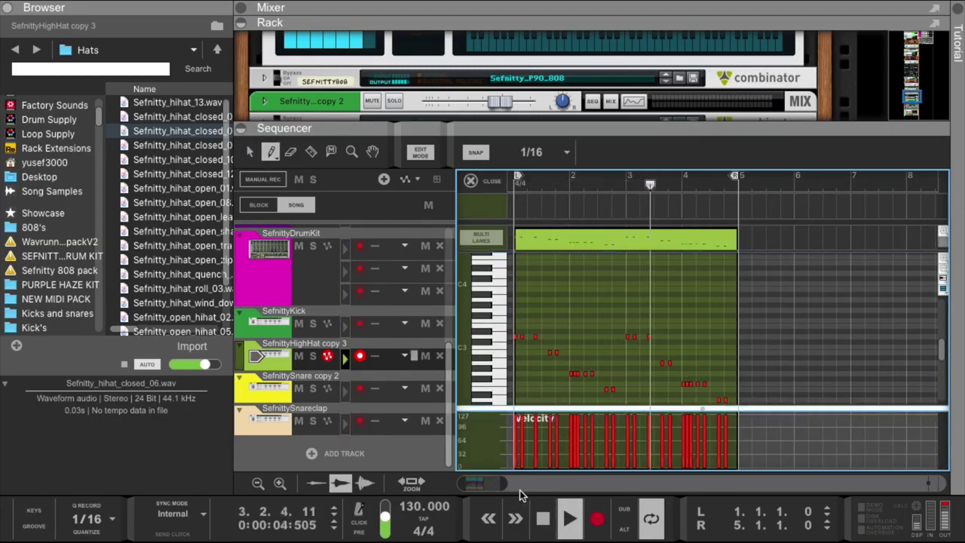
drag(503, 486, 493, 486)
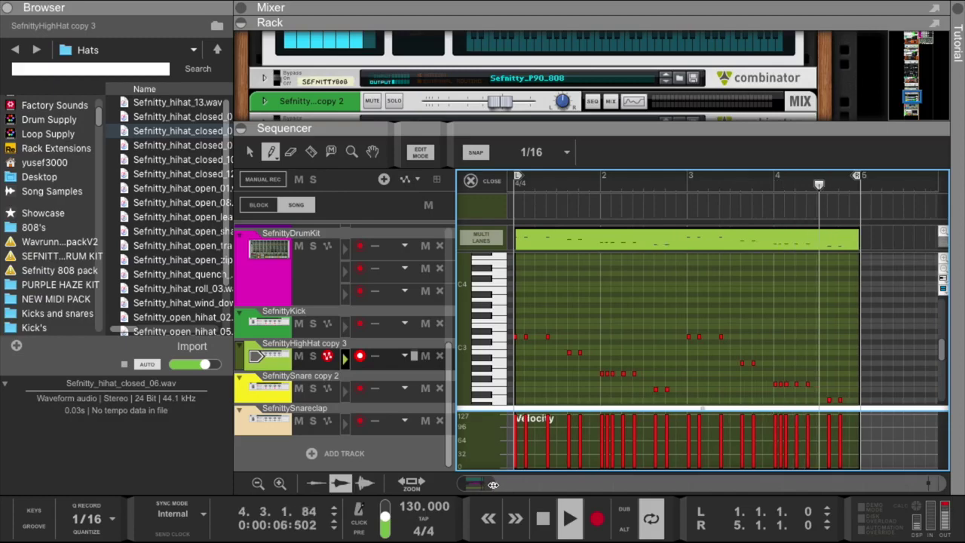
click(494, 182)
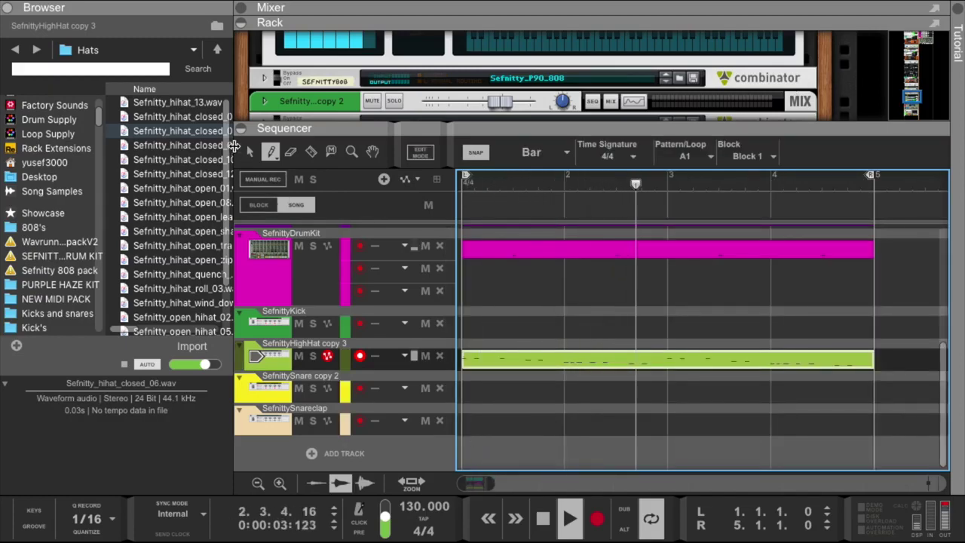
key(q)
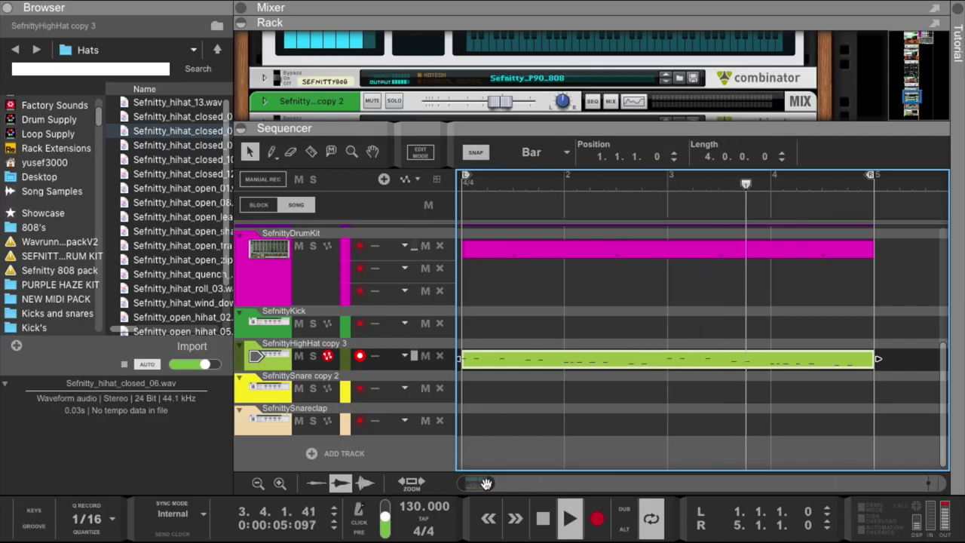
Start browsing samples for drum channel 5 of SefnittyDrumKit and go to the Hats folder.
drag(494, 483, 503, 483)
click(256, 253)
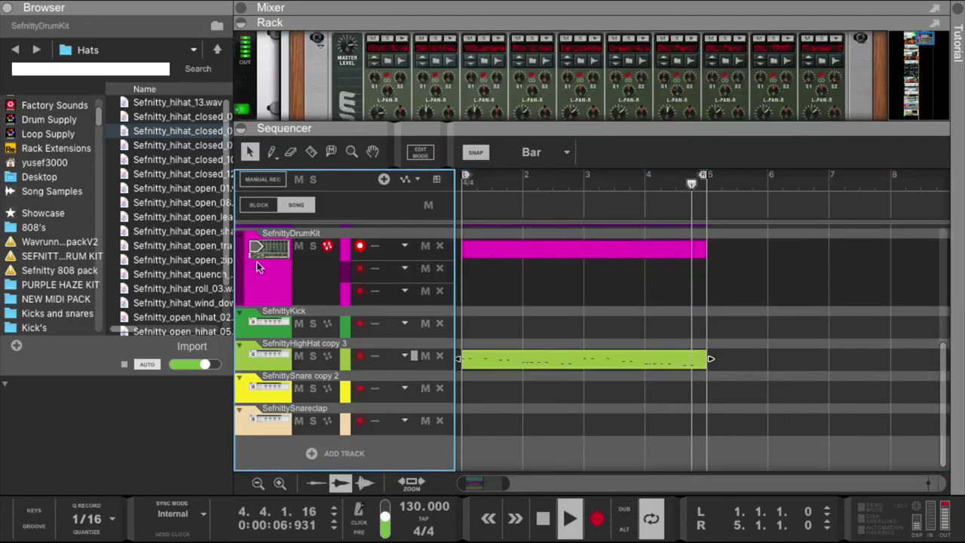
drag(578, 128, 572, 229)
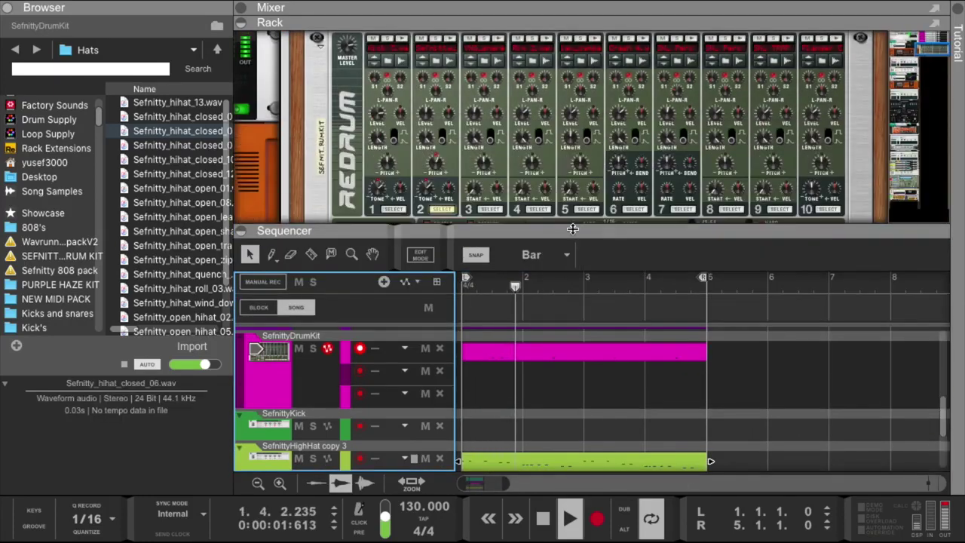
click(596, 39)
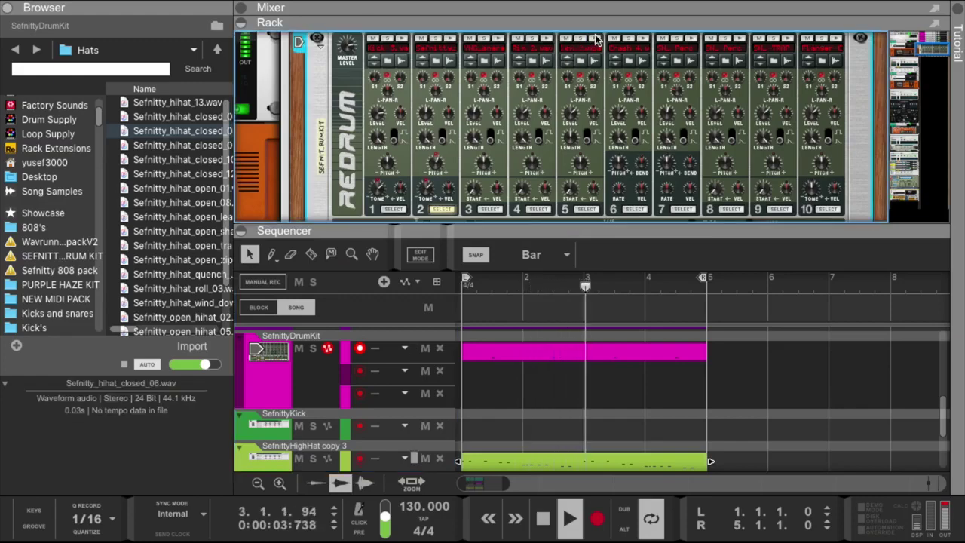
click(581, 61)
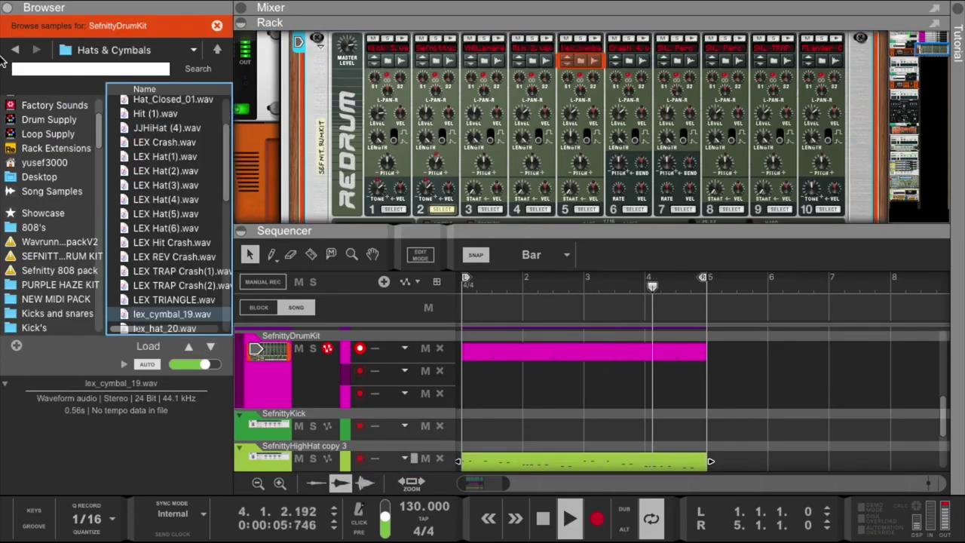
click(15, 49)
Audition open and closed hi-hat samples in the Hats folder.
click(192, 217)
scroll(192, 219, down, 1)
click(192, 220)
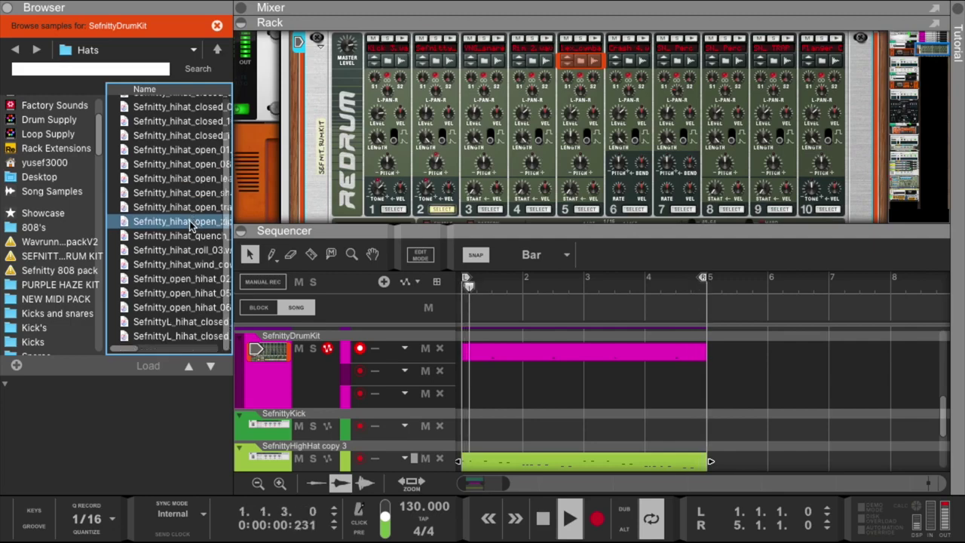
click(187, 264)
click(185, 278)
click(182, 294)
click(183, 304)
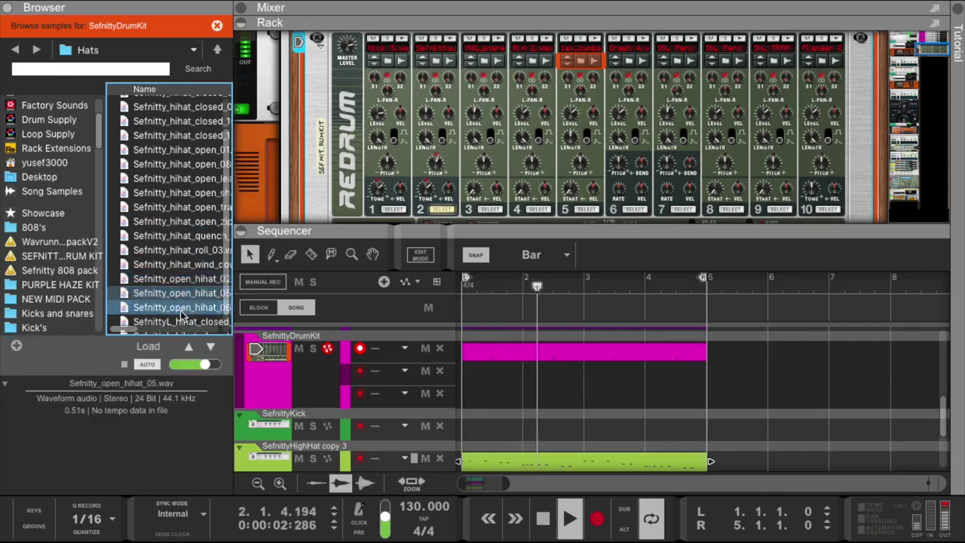
scroll(181, 305, down, 1)
click(178, 303)
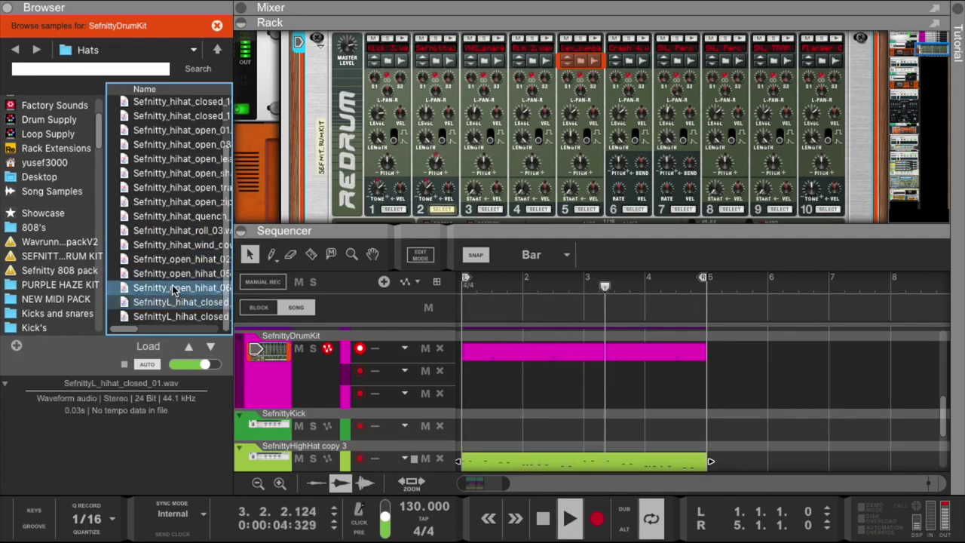
Step through the Hats samples on drum channel 5 and load Sefnitty_hihat_open_zip.wav.
click(211, 346)
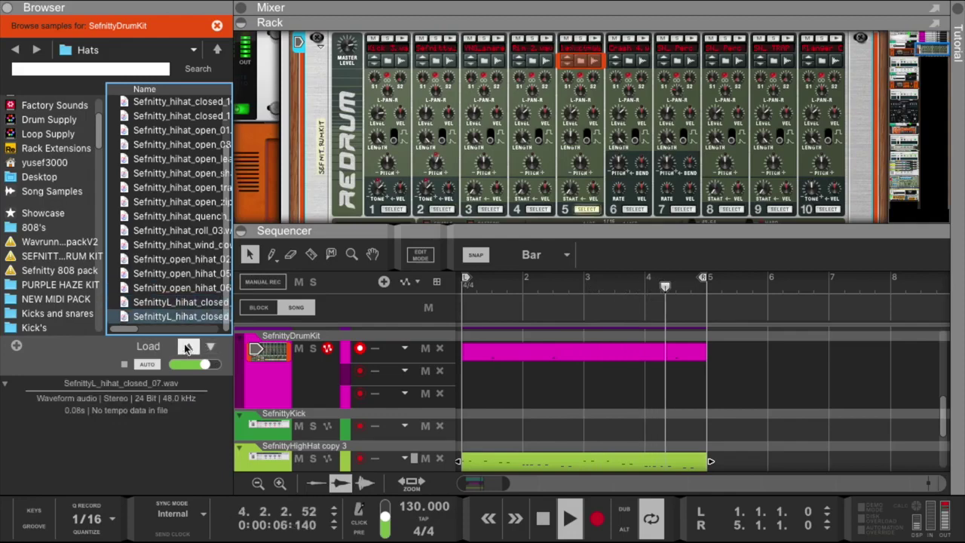
key(Up)
key(Up)
key(Up)
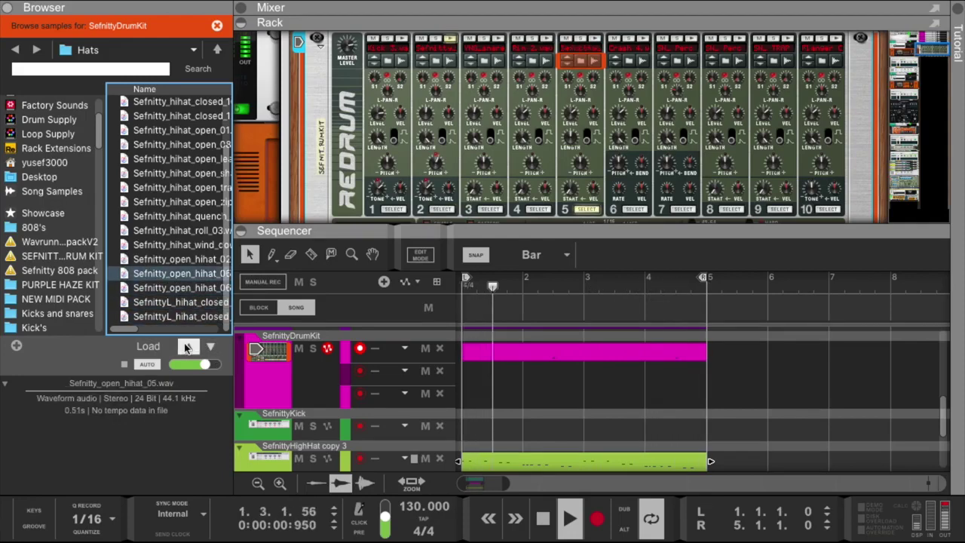
key(Up)
key(Up)
key(Up)
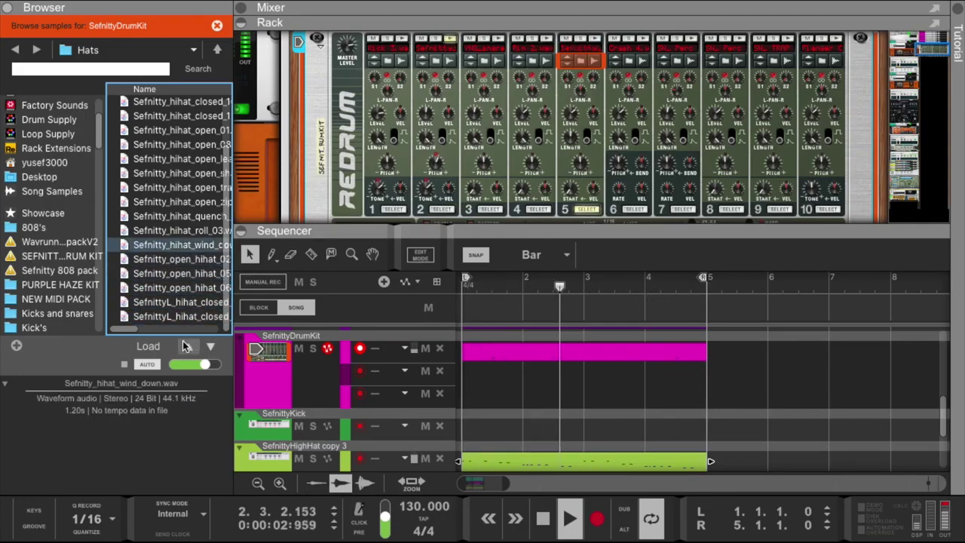
key(Up)
key(Up)
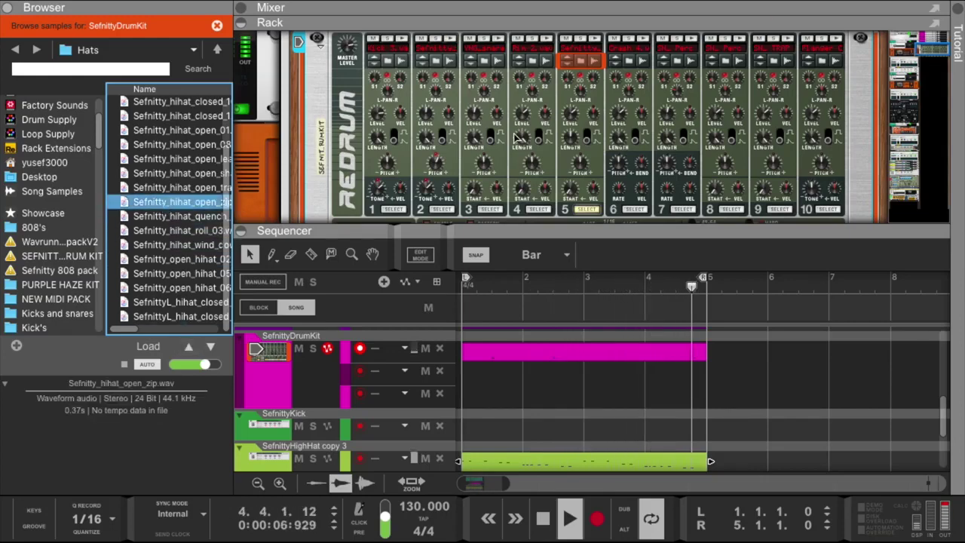
drag(178, 202, 602, 89)
Program an open hi-hat hit for drum channel 5 on step 5 of the Redrum pattern.
scroll(602, 89, down, 3)
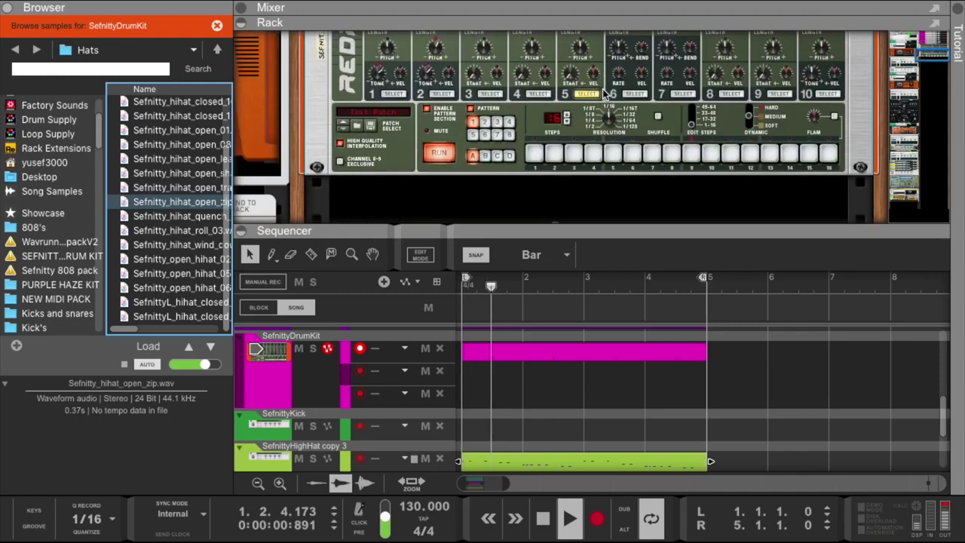
click(609, 153)
scroll(595, 128, up, 2)
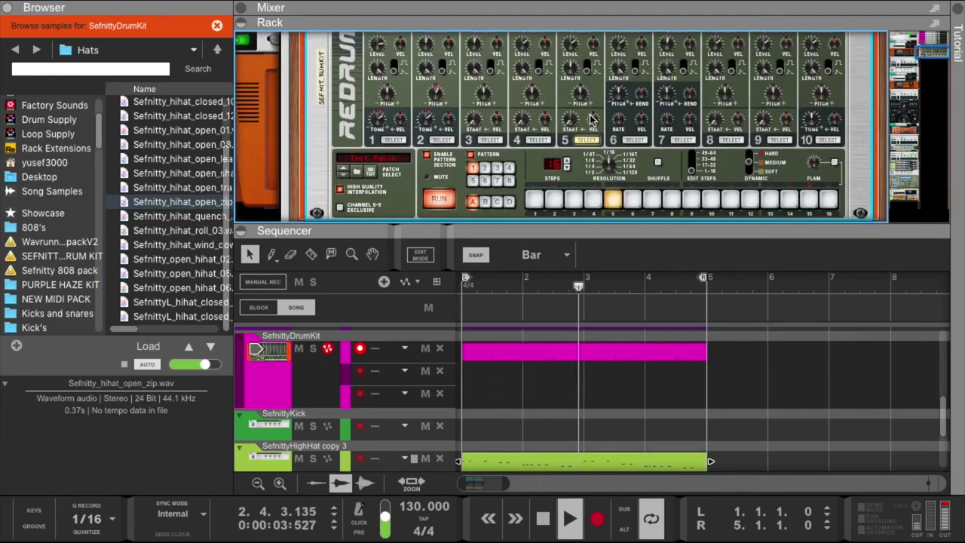
scroll(584, 101, up, 1)
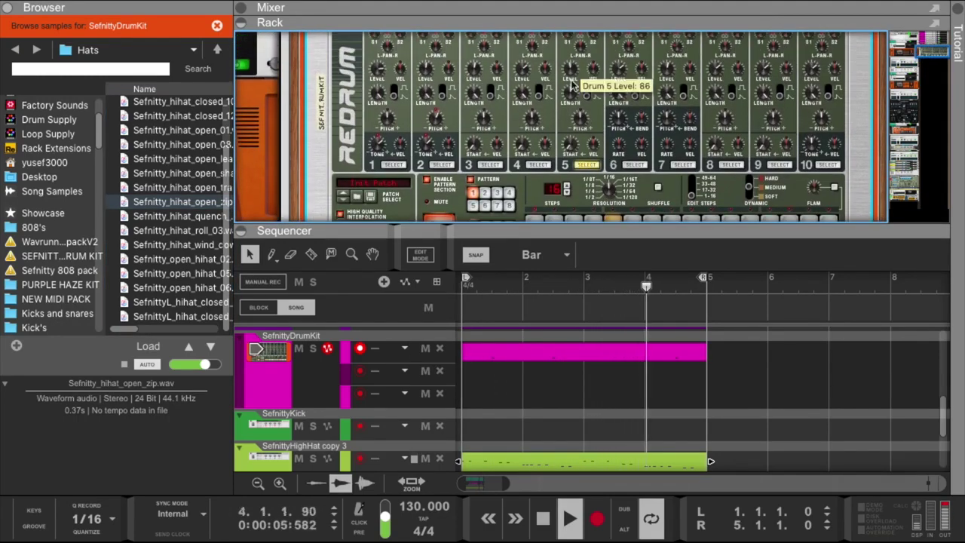
Leave sample browsing and copy the Redrum pattern to the SefnittyDrumKit track.
scroll(349, 403, up, 3)
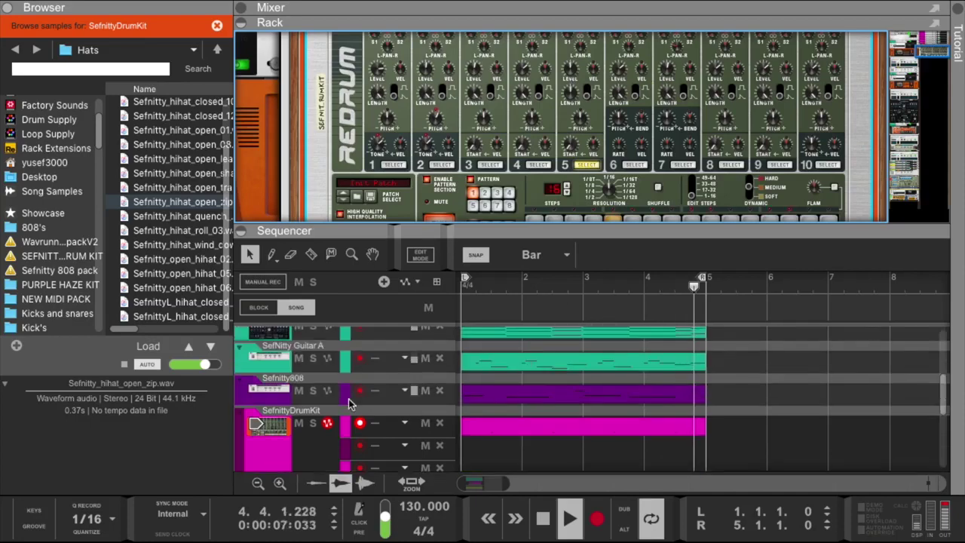
click(298, 362)
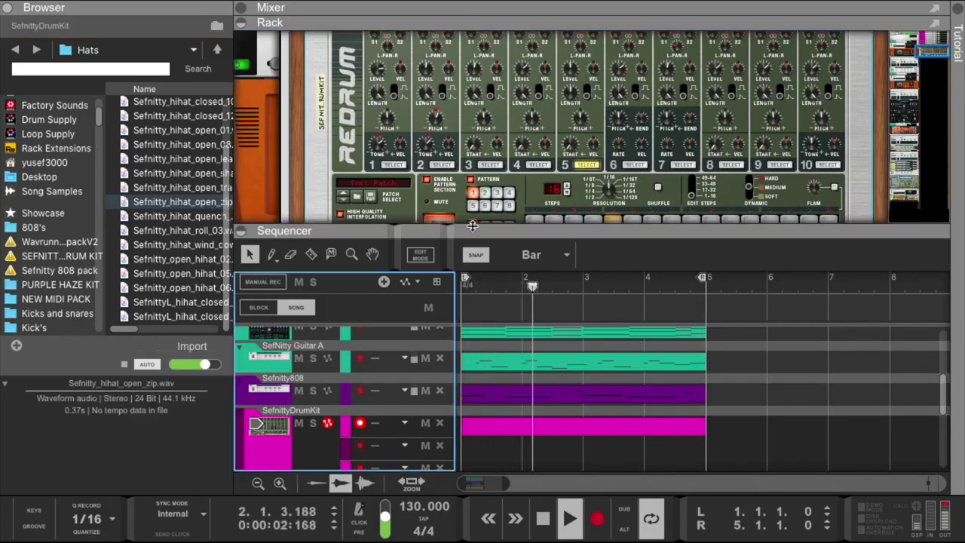
scroll(565, 147, down, 2)
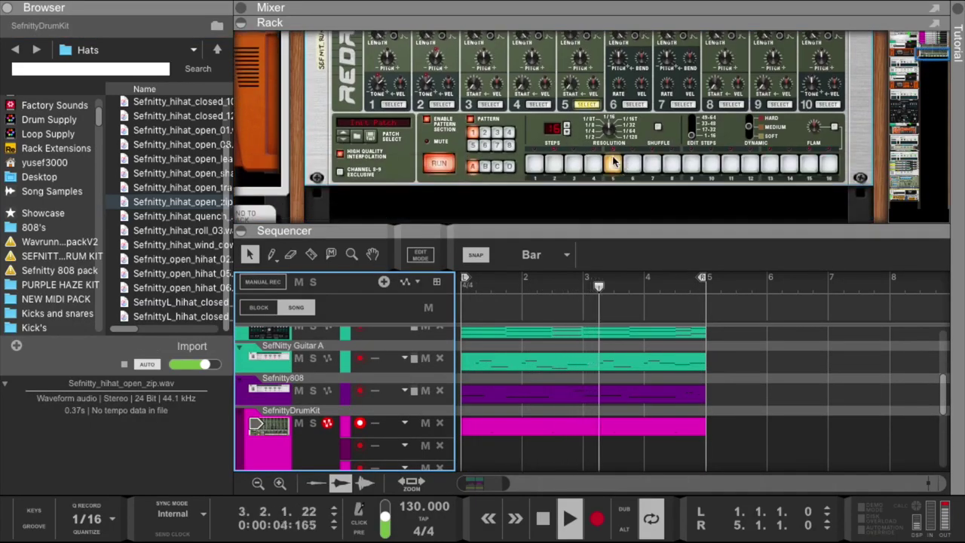
right_click(528, 134)
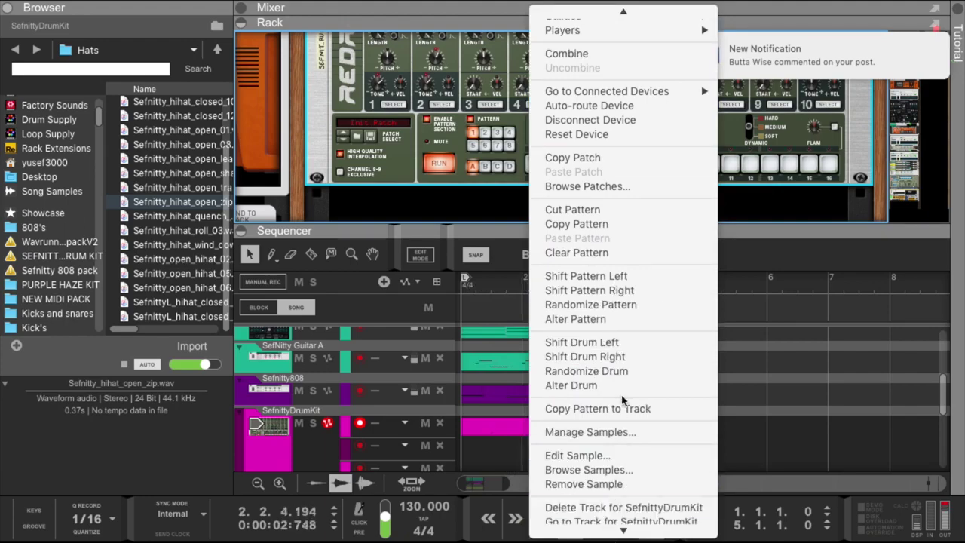
click(622, 408)
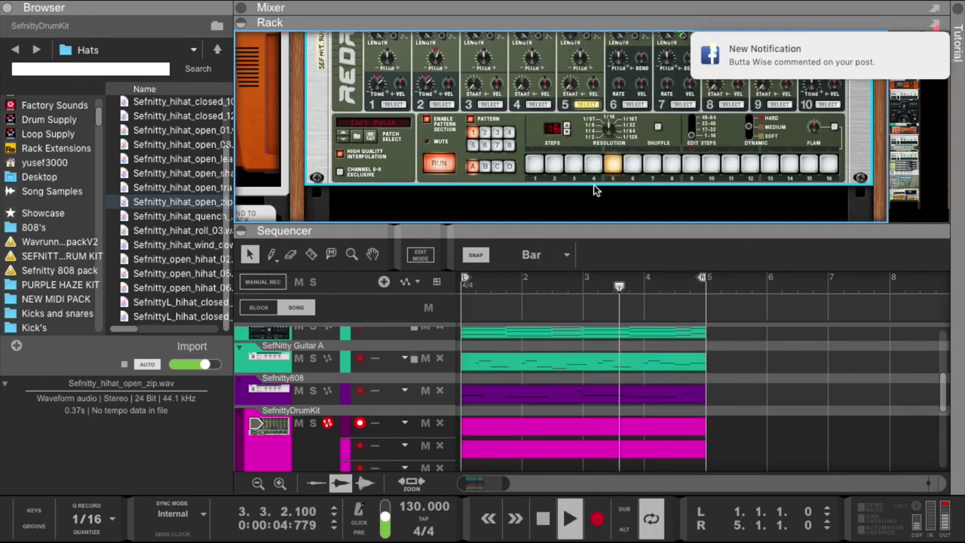
Remove the copied pattern clips in bars 3 and 4 from the top SefnittyDrumKit lane.
drag(611, 231, 603, 122)
scroll(585, 336, up, 4)
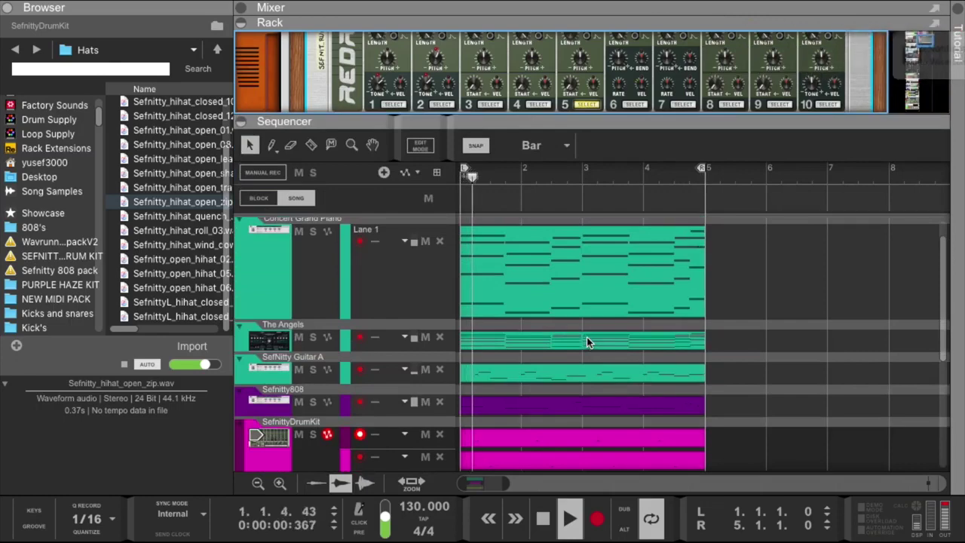
click(616, 439)
mouse_move(555, 441)
mouse_down()
mouse_move(505, 440)
mouse_move(562, 440)
mouse_up()
Move the one-bar open hi-hat clip at bar 1 of the SefnittyDrumKit track to bar 4.
click(482, 441)
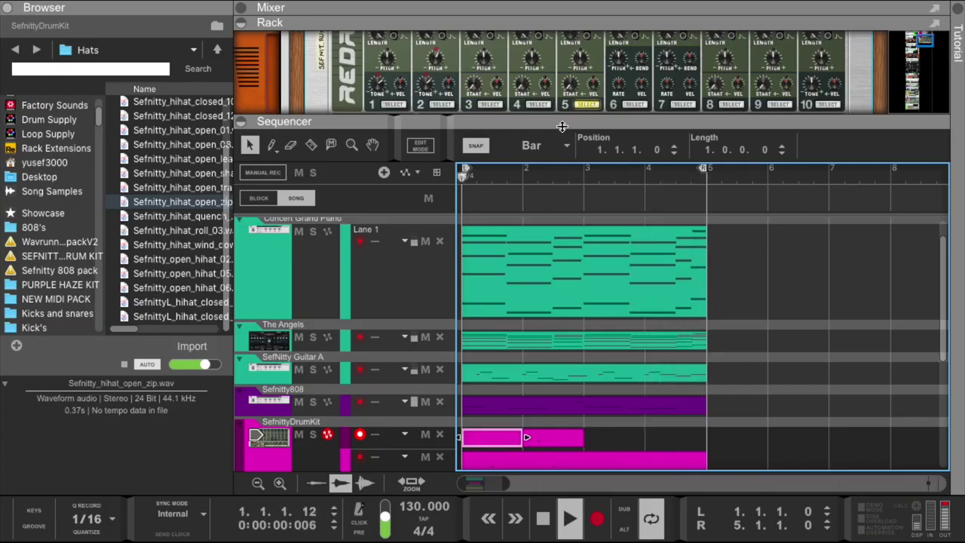
drag(564, 118, 564, 243)
scroll(567, 187, up, 4)
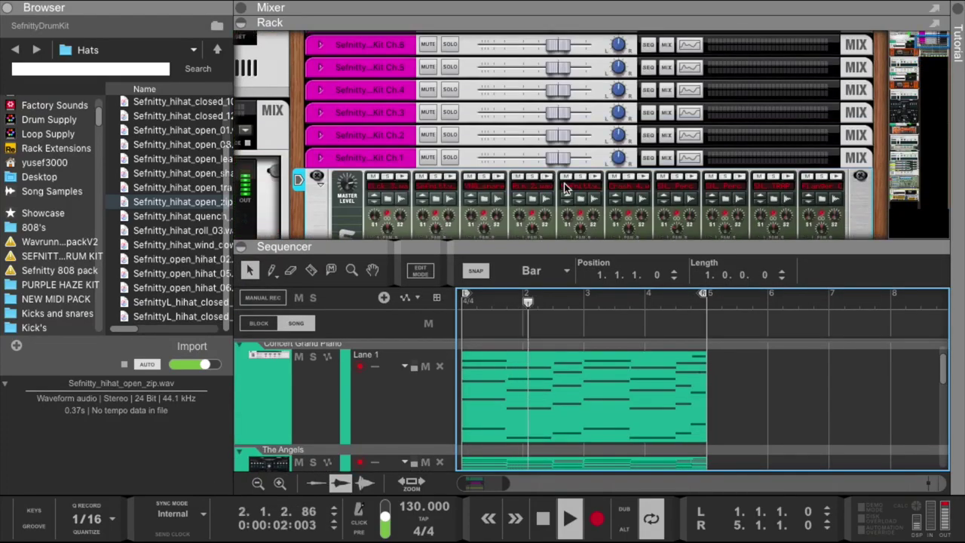
scroll(570, 391, down, 3)
scroll(570, 391, down, 2)
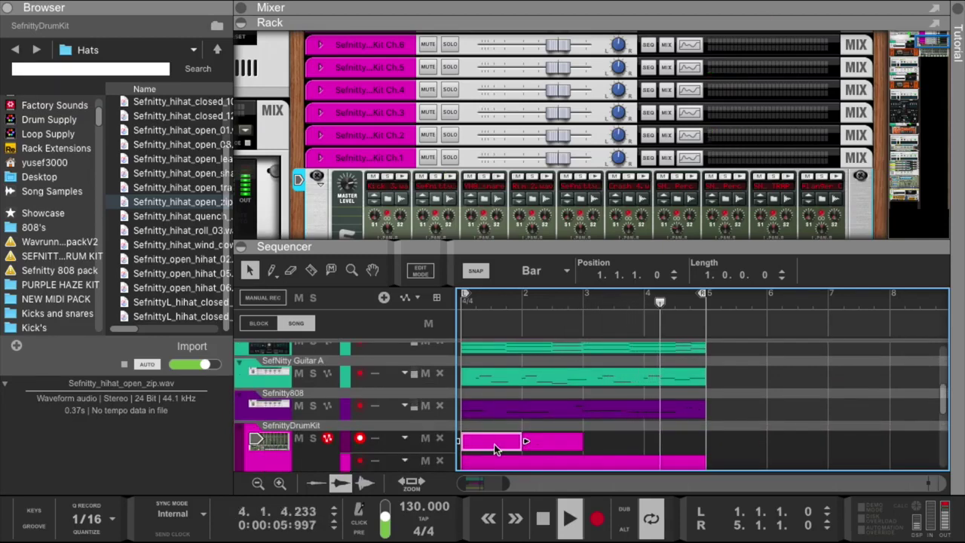
drag(495, 444, 661, 442)
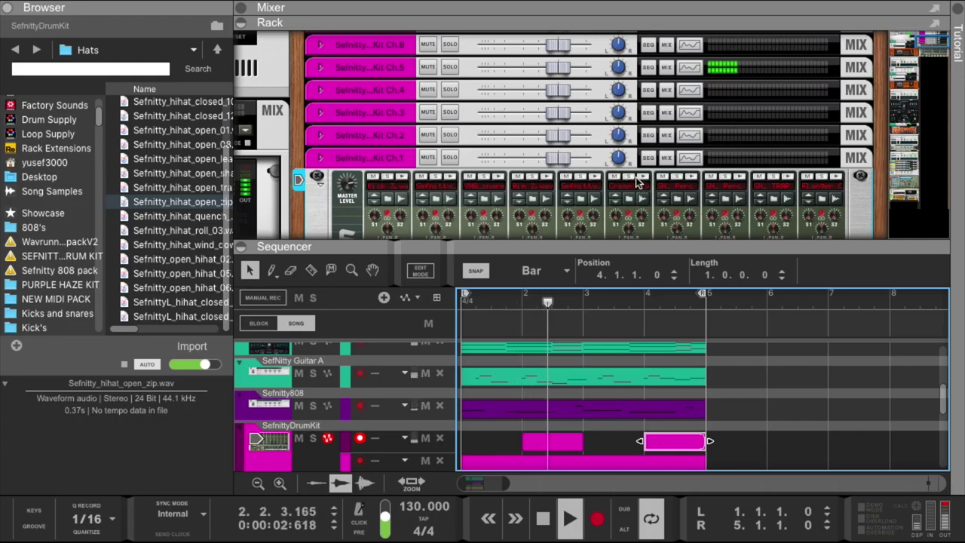
Start sample browsing for drum channel 4 of the SefnittyDrumKit Redrum and go back to the Hats folder.
click(599, 181)
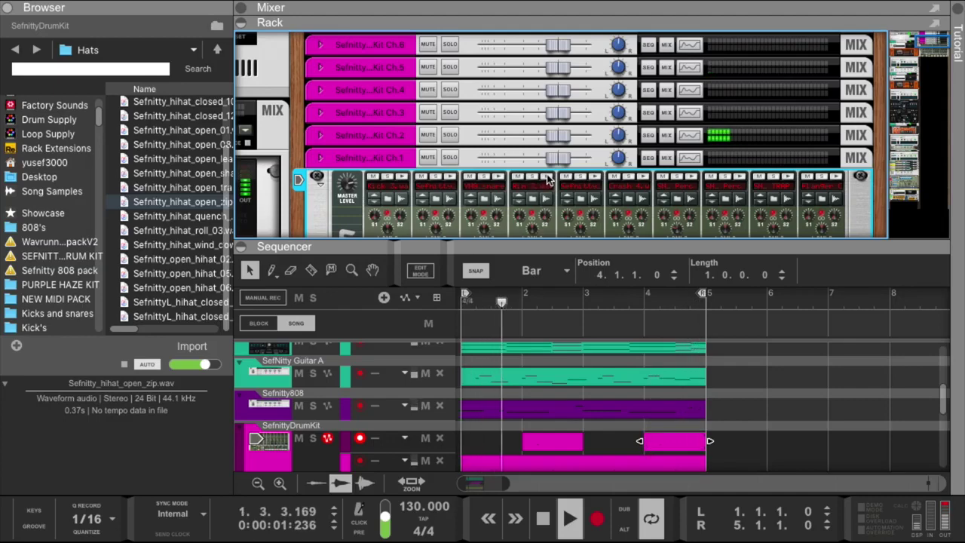
scroll(548, 179, down, 2)
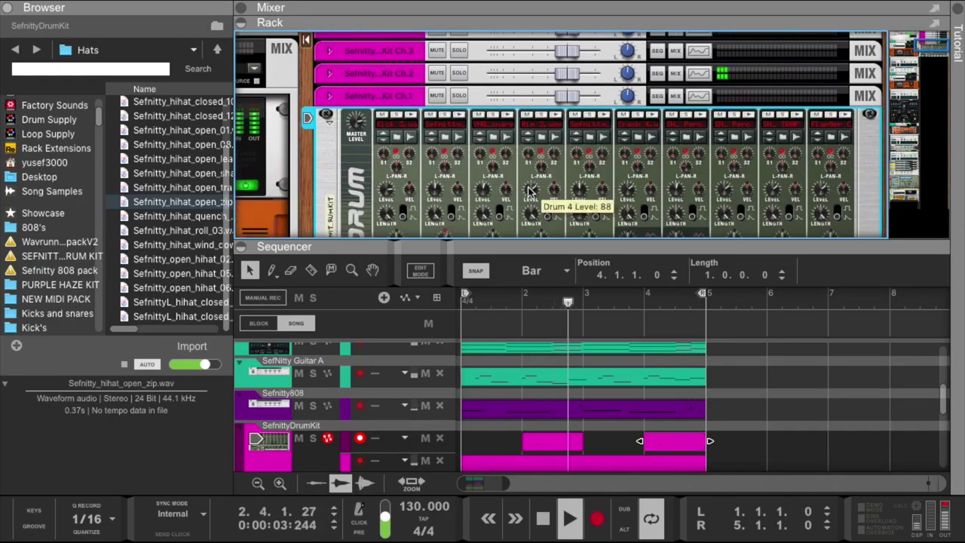
click(539, 139)
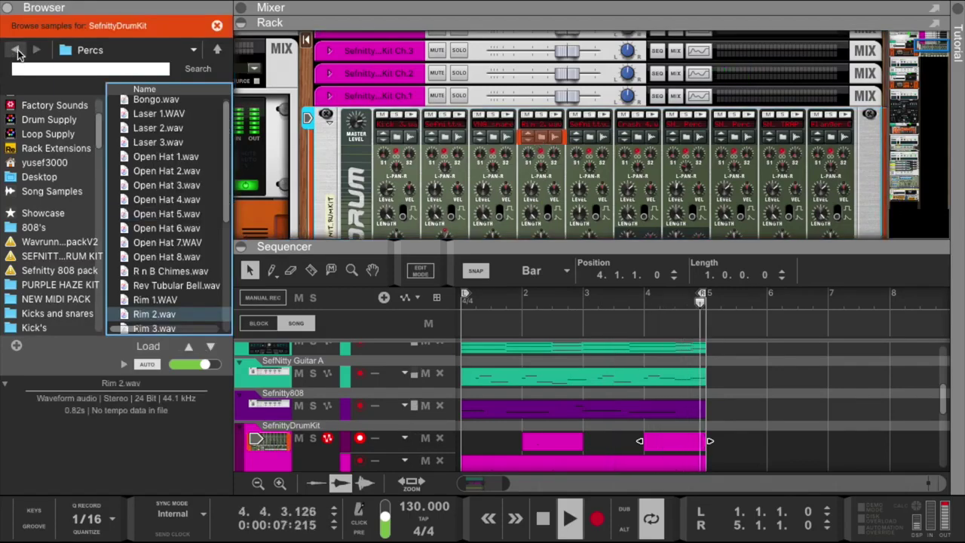
click(16, 50)
Audition the open hi-hat samples and load Sefnitty_hihat_open_trapper.wav into drum channel 4.
click(173, 163)
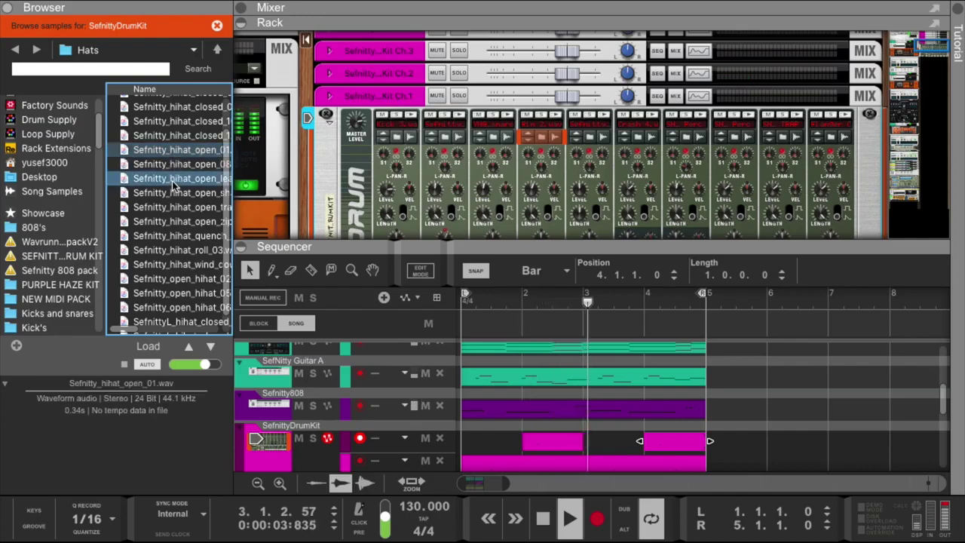
click(172, 179)
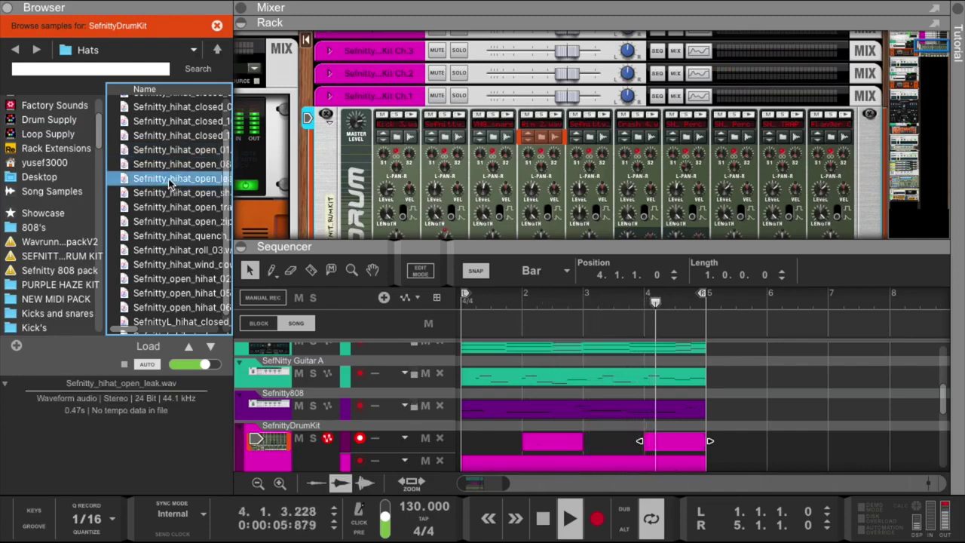
click(170, 193)
click(172, 208)
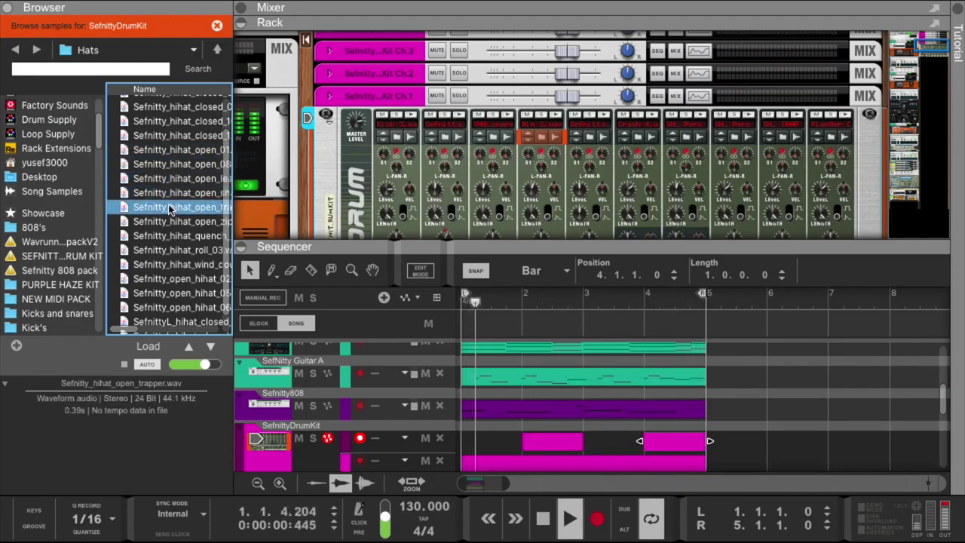
drag(170, 211, 532, 176)
drag(603, 176, 603, 176)
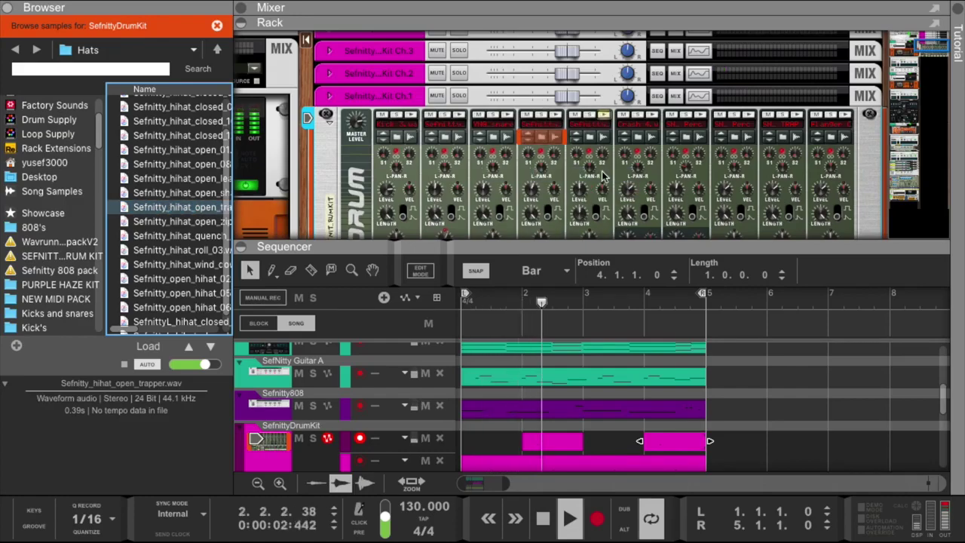
Program a hit for drum channel 4 on step 5 of the Redrum pattern and set the channel's pitch to 16.
scroll(603, 176, down, 5)
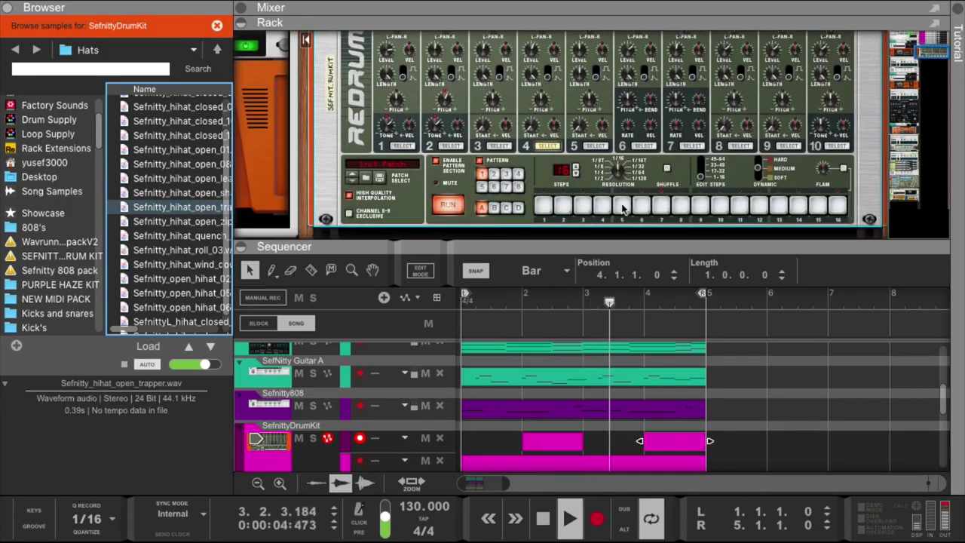
click(622, 207)
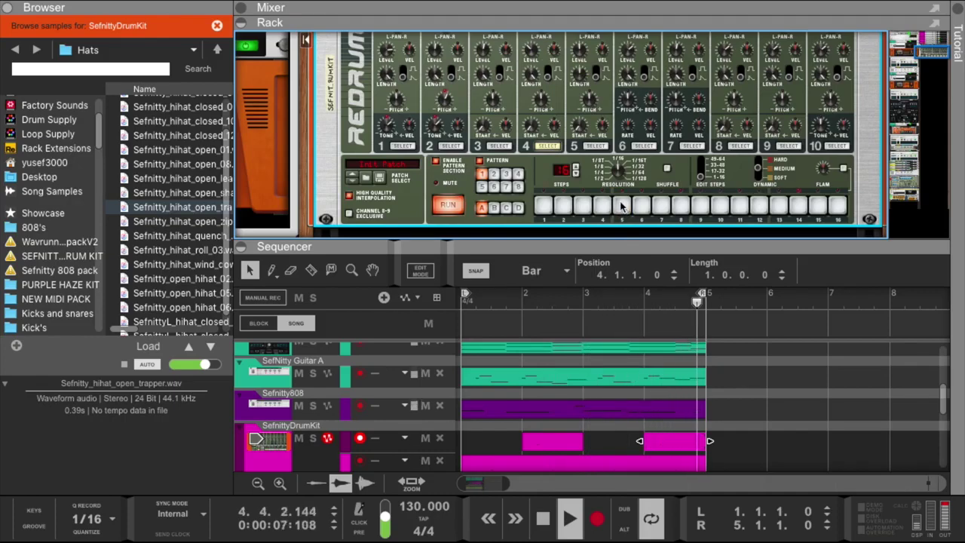
scroll(543, 98, up, 3)
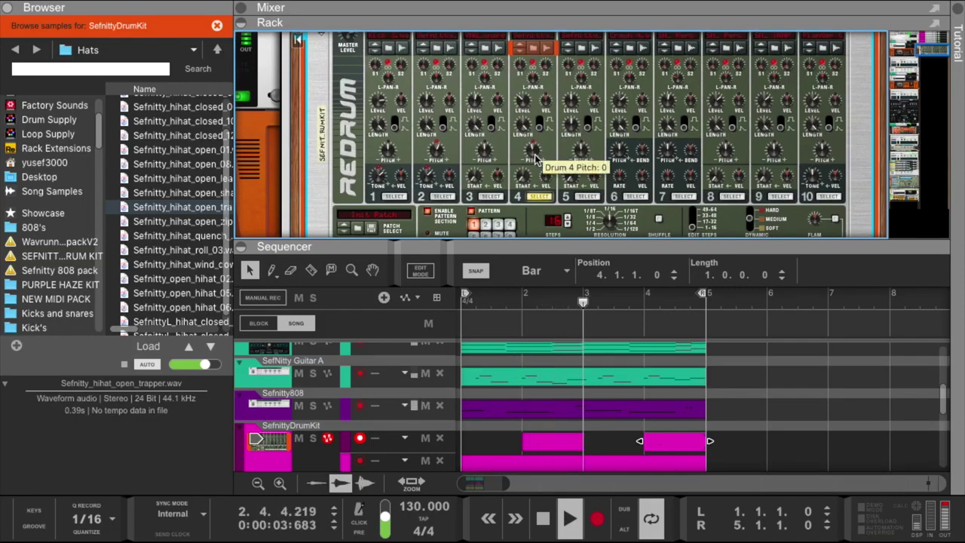
scroll(603, 187, down, 3)
click(611, 188)
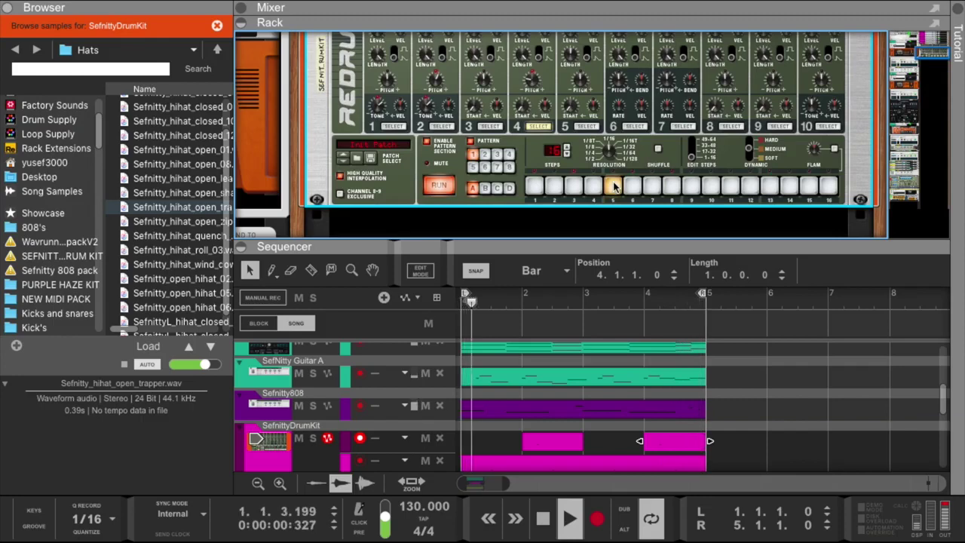
mouse_move(539, 72)
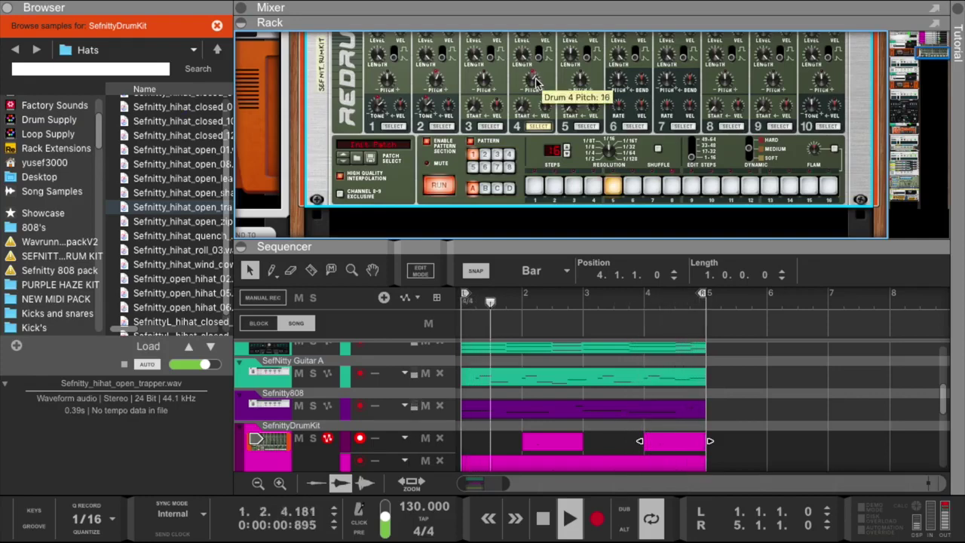
Mute the SefNitty Guitar A track and audition the drum channel 4 hit on step 5.
click(298, 373)
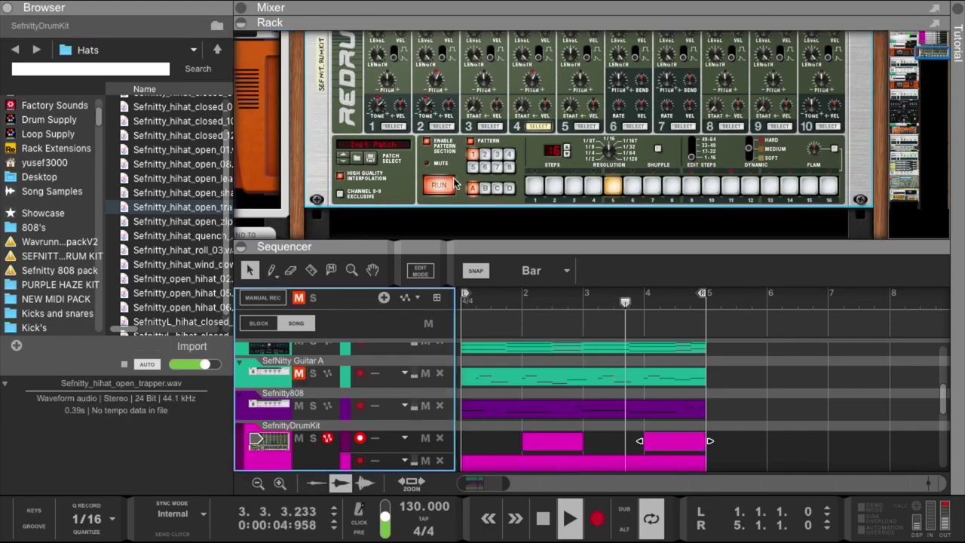
scroll(623, 154, down, 2)
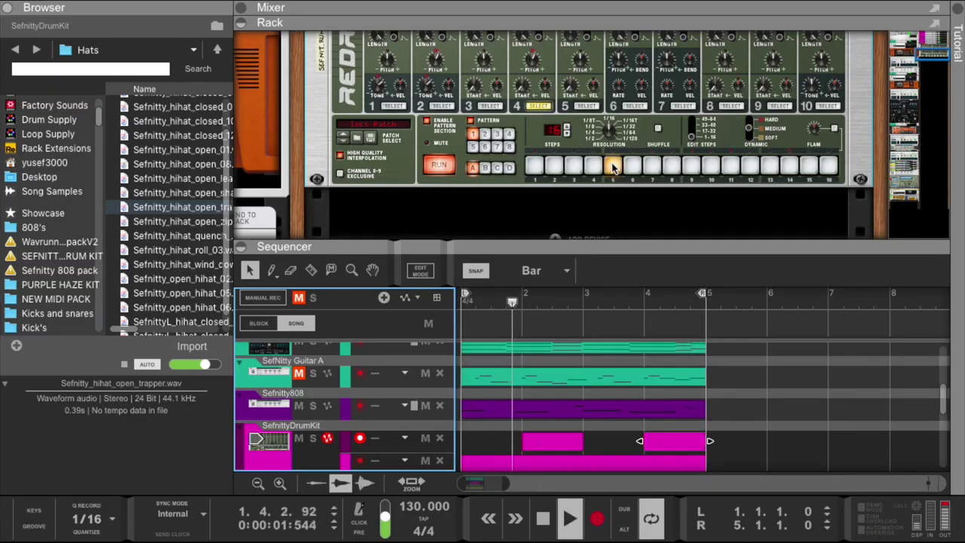
click(612, 167)
scroll(416, 167, up, 2)
scroll(616, 133, down, 5)
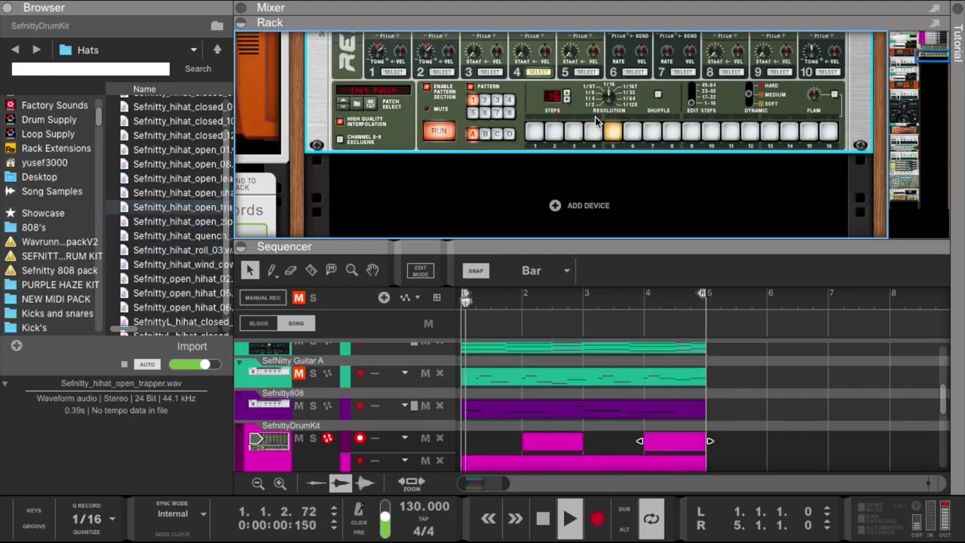
scroll(485, 113, up, 5)
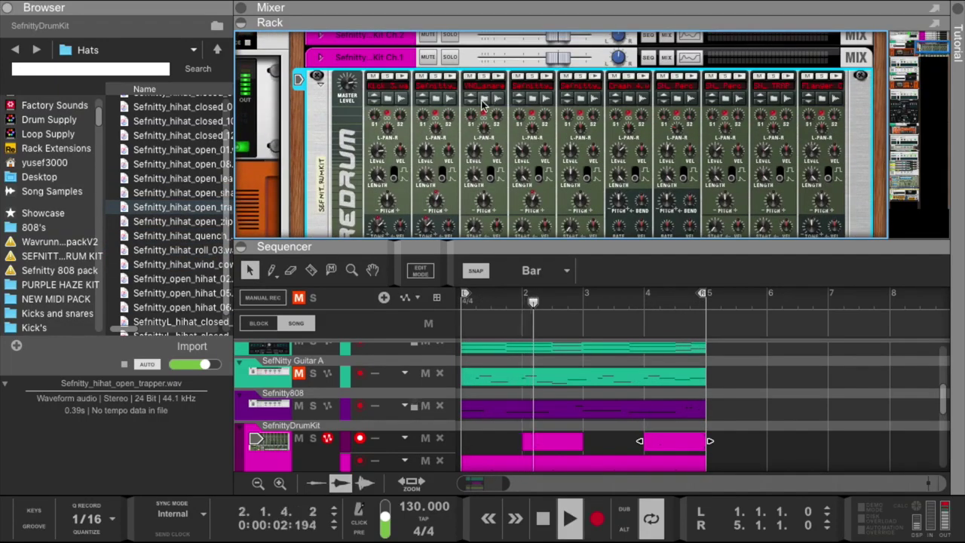
Replace drum channel 4's sample with Sefnitty_hihat_open_leak.wav and set the channel's pitch to 10.
click(532, 98)
click(212, 348)
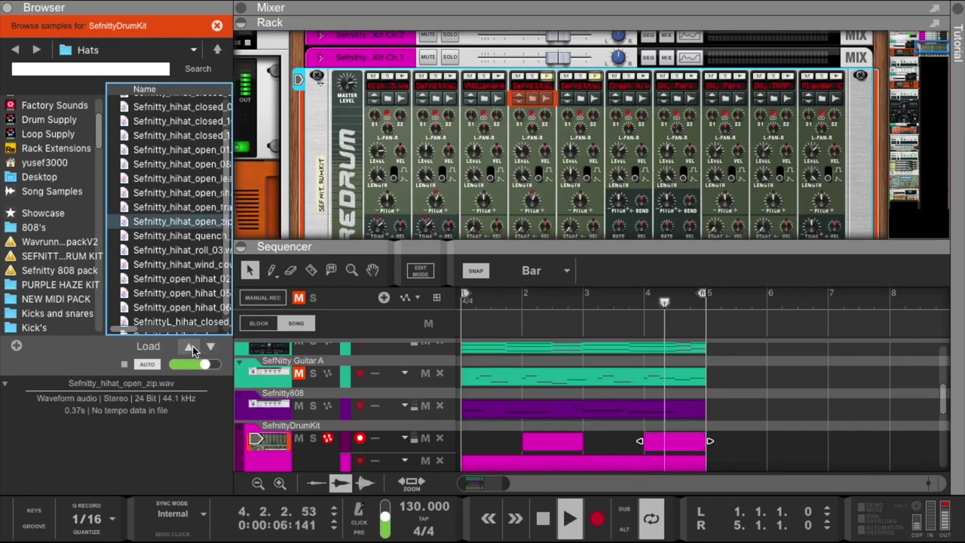
click(191, 346)
click(193, 346)
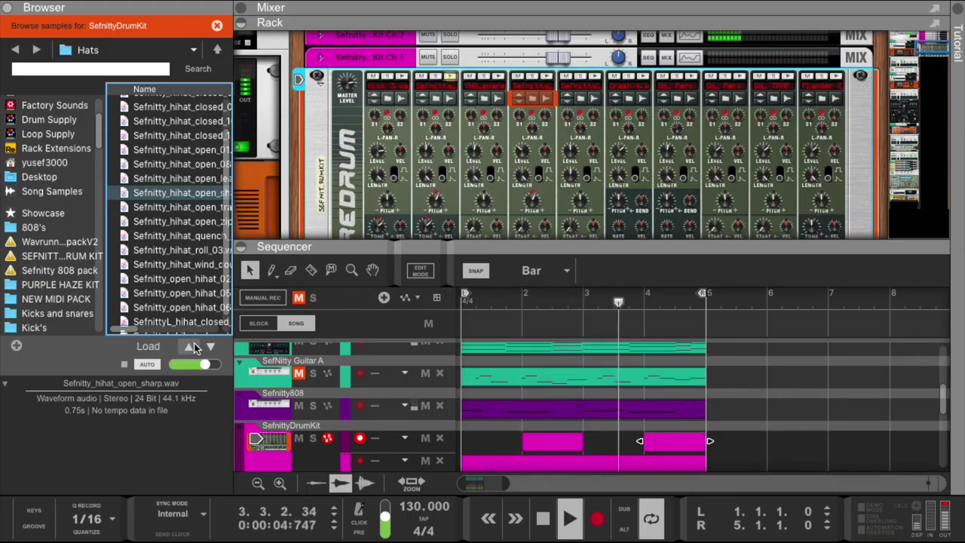
click(193, 346)
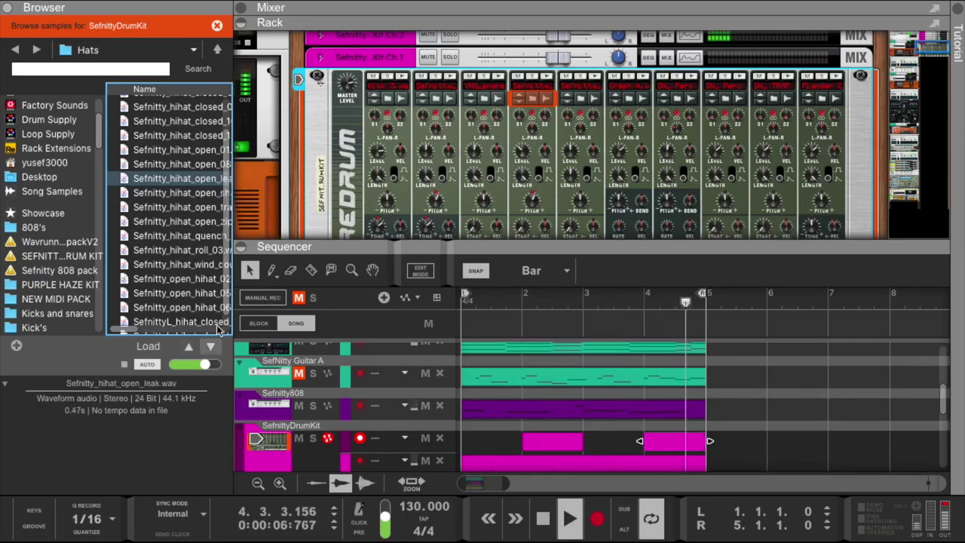
click(534, 205)
drag(533, 206, 537, 198)
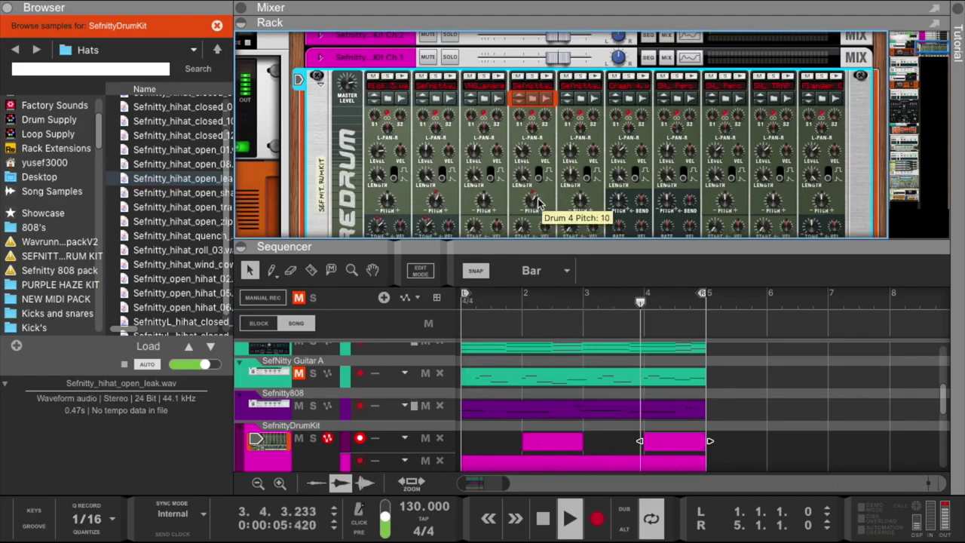
Copy the Redrum pattern to the SefnittyDrumKit track and clear the drum channel 4 hit on step 5.
scroll(542, 202, down, 3)
right_click(638, 160)
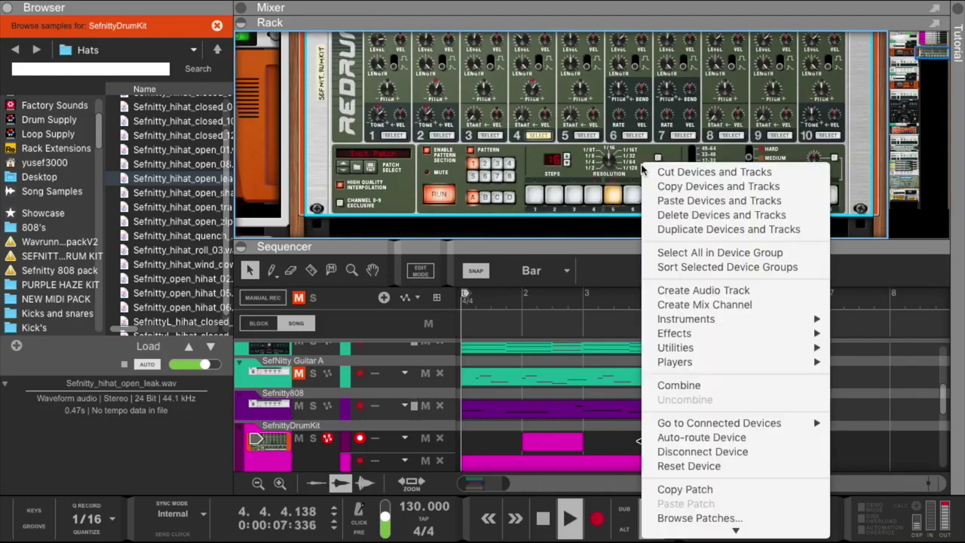
mouse_move(736, 532)
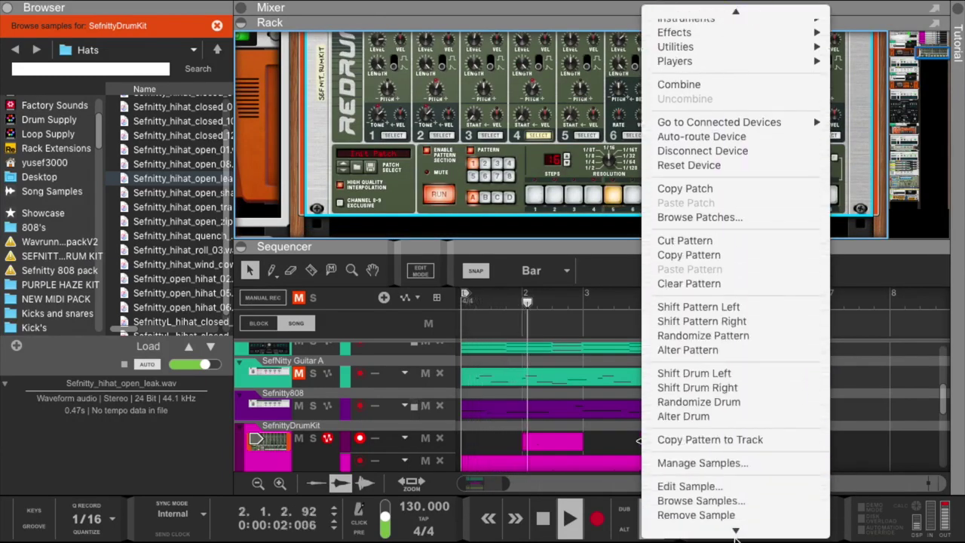
click(612, 220)
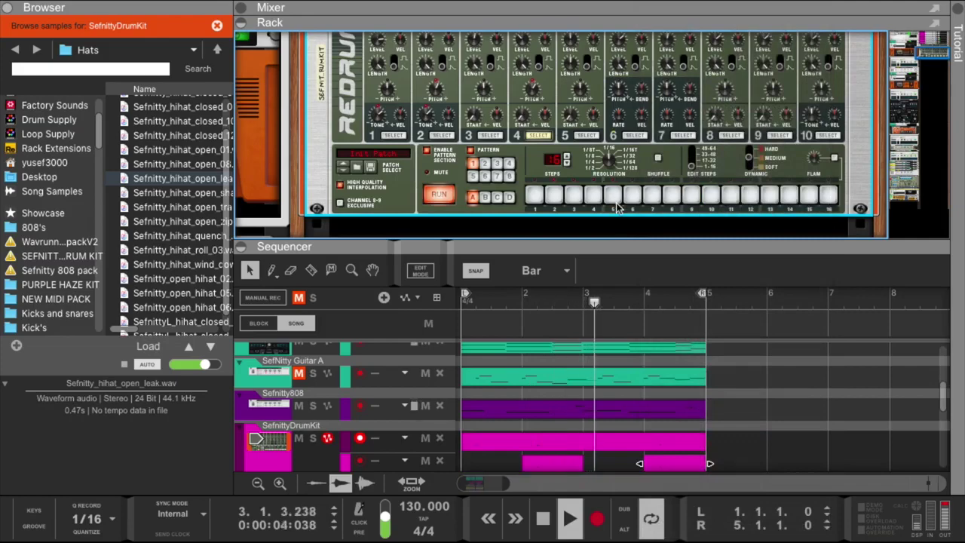
Shorten the copied four-bar pattern clip to one bar at bar 1 and duplicate it to bar 3.
click(663, 444)
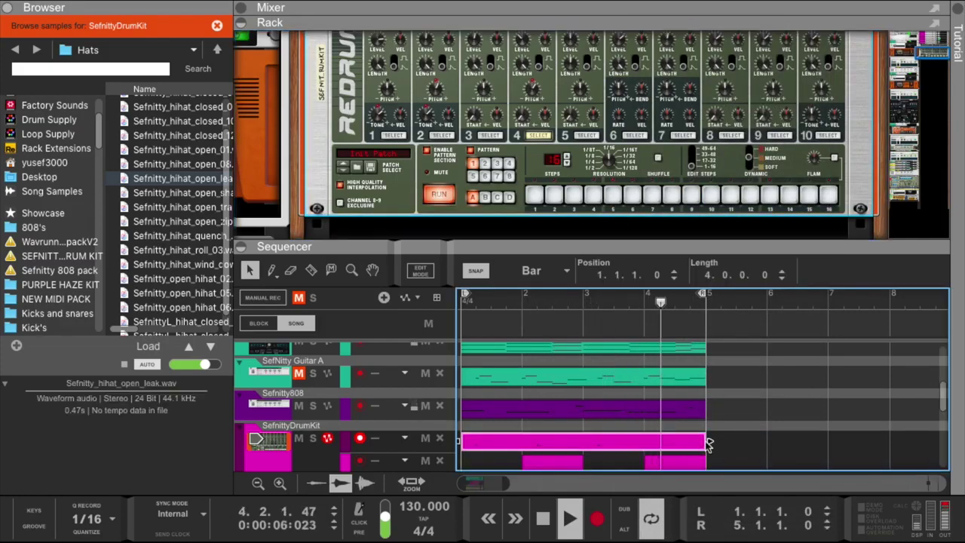
drag(709, 439, 522, 439)
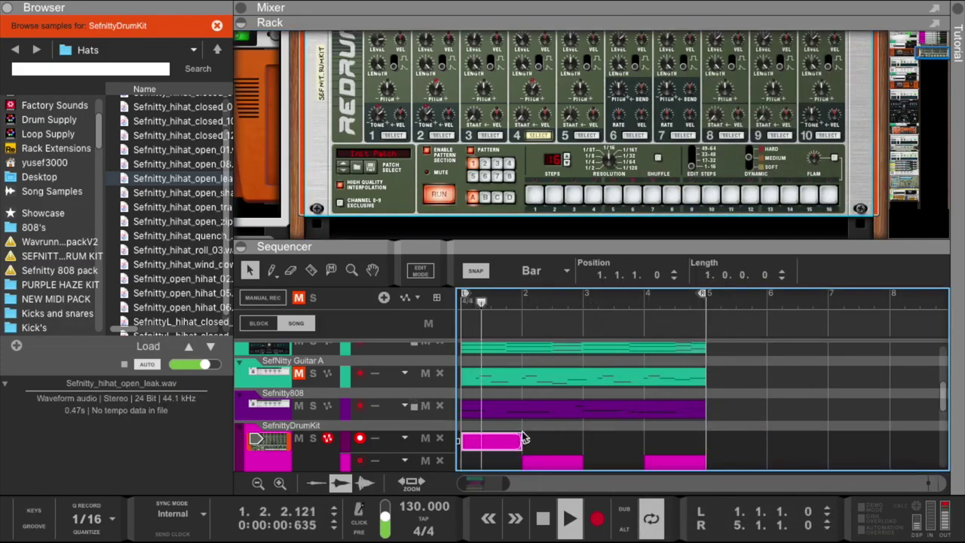
scroll(515, 419, down, 2)
drag(476, 400, 594, 401)
click(296, 417)
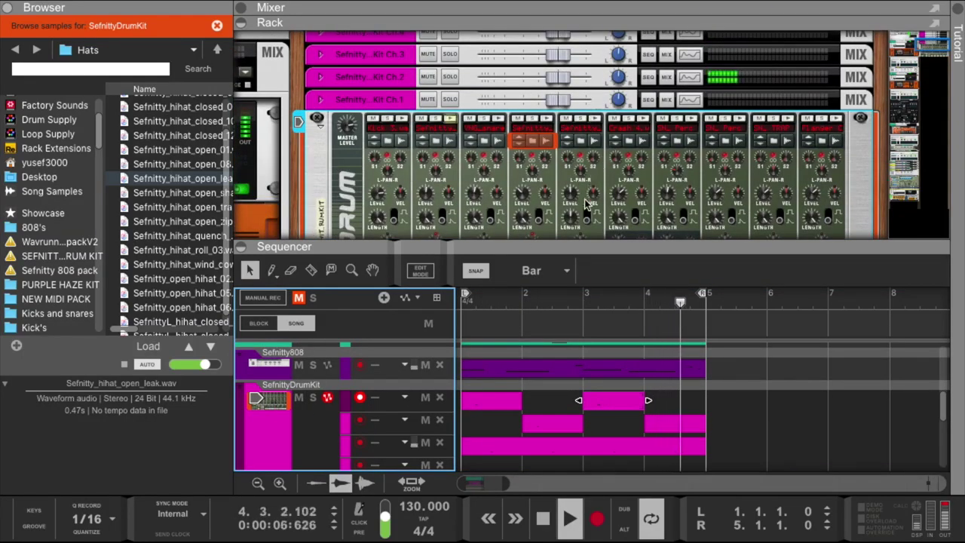
Enlarge the sequencer area and program a hit for drum channel 7 on step 12 of the Redrum pattern.
scroll(595, 173, down, 2)
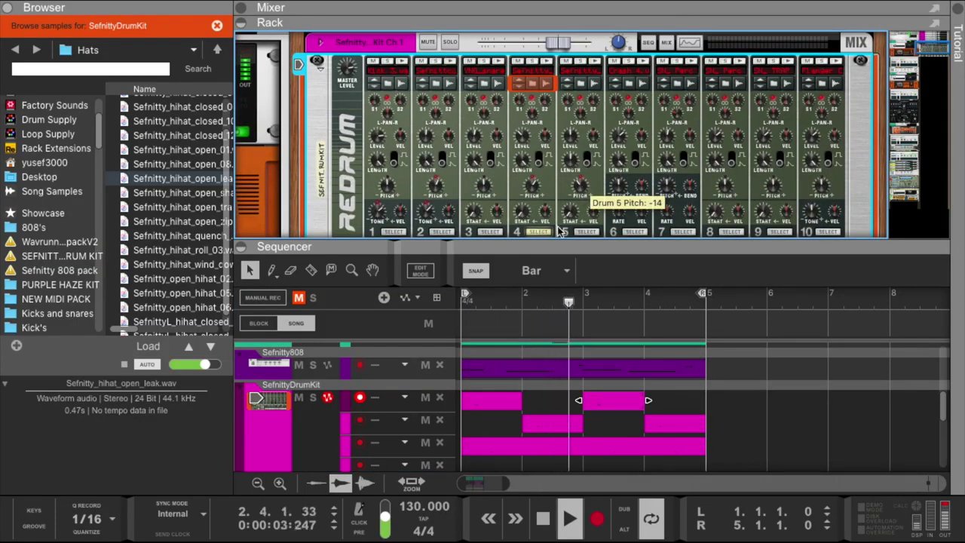
drag(562, 248, 562, 215)
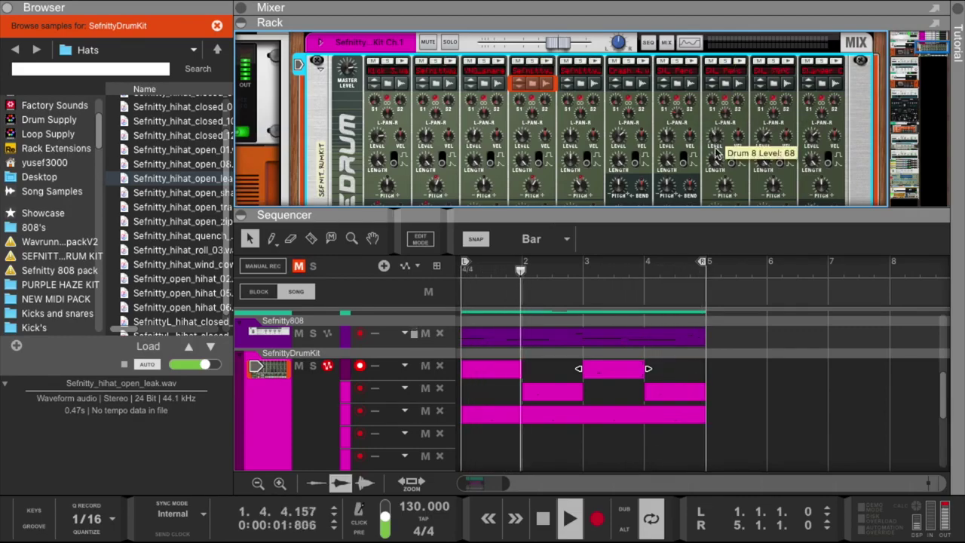
scroll(686, 136, down, 4)
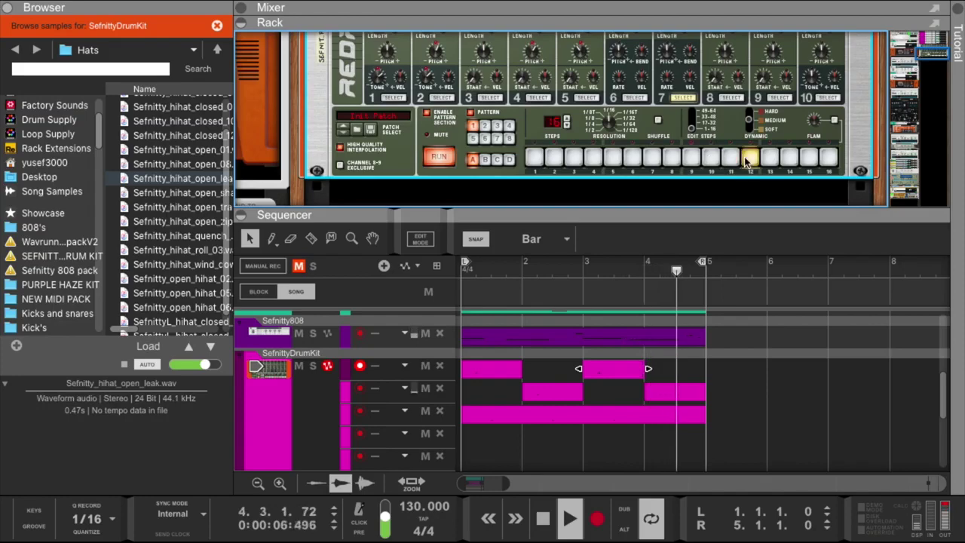
Program drum channel 8, replacing trial hits on steps 13 to 15 with hits on steps 11 and 15.
click(731, 98)
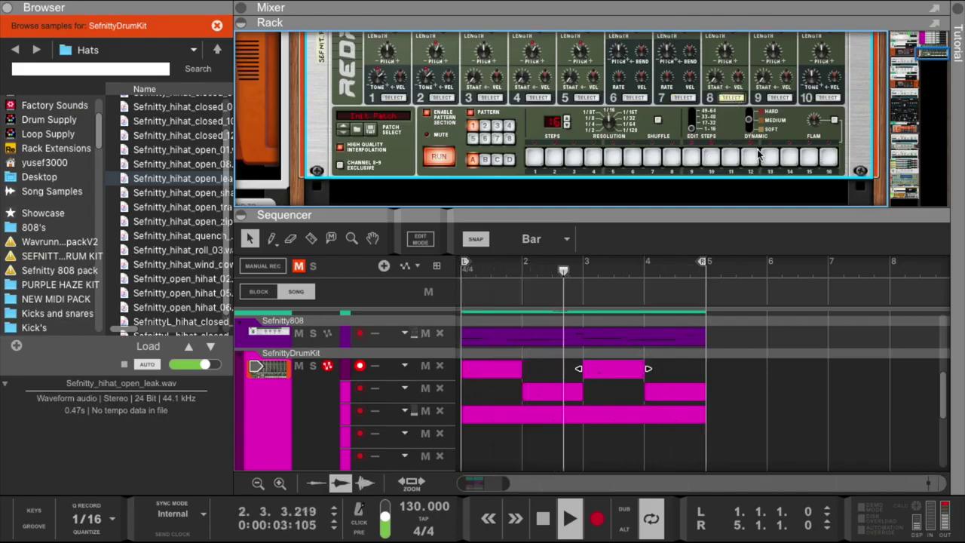
drag(768, 156, 812, 156)
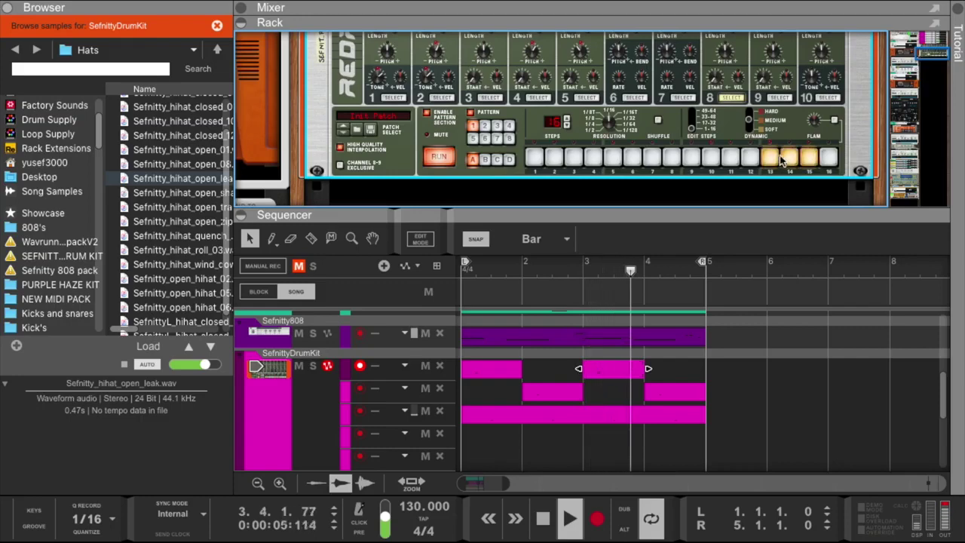
click(789, 156)
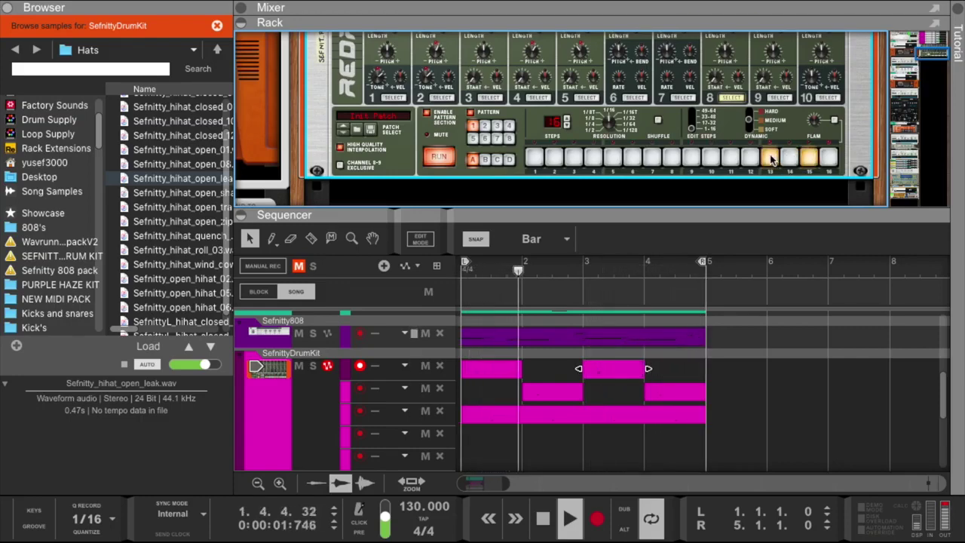
click(770, 156)
click(808, 156)
click(731, 156)
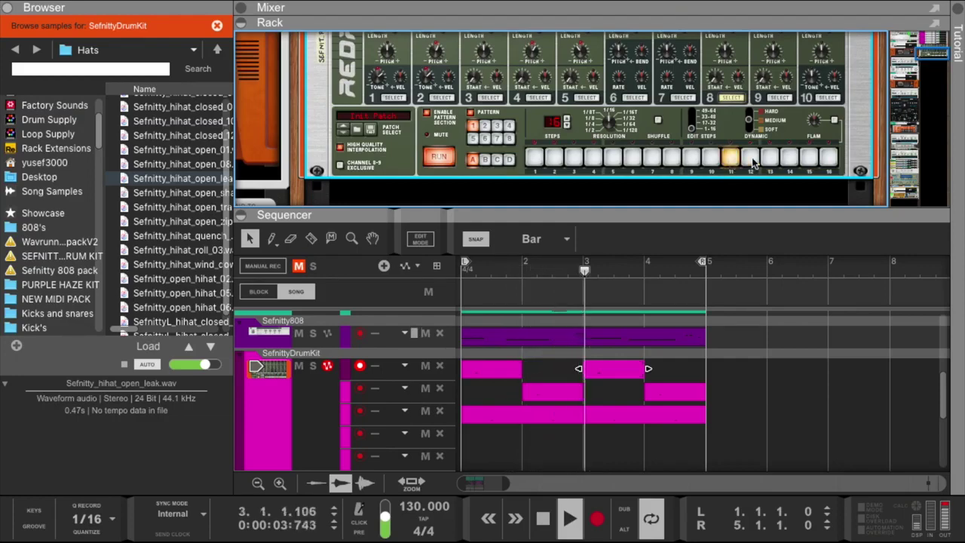
click(789, 156)
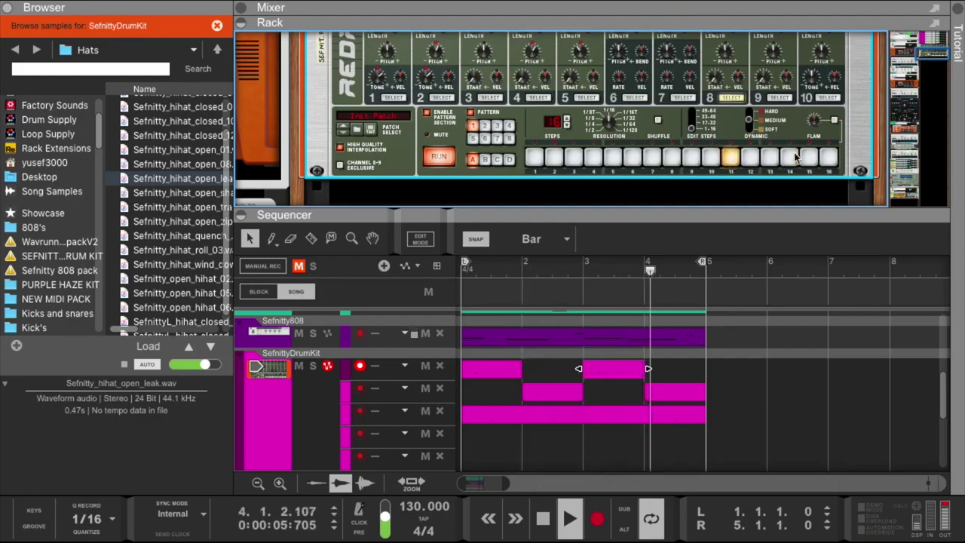
click(807, 157)
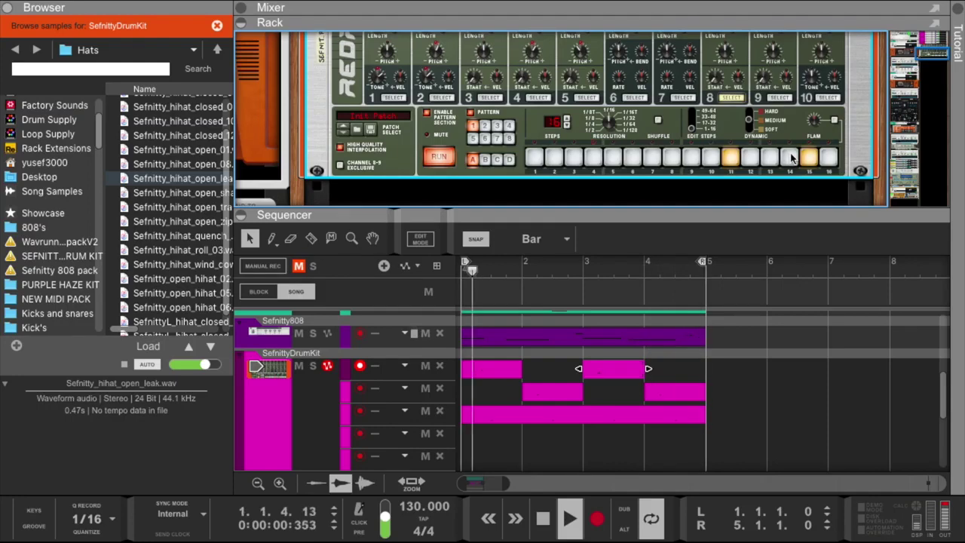
Copy the Redrum pattern to a new lane of the SefnittyDrumKit track and clear the channel 8 hits from the pattern.
right_click(643, 127)
scroll(729, 452, down, 6)
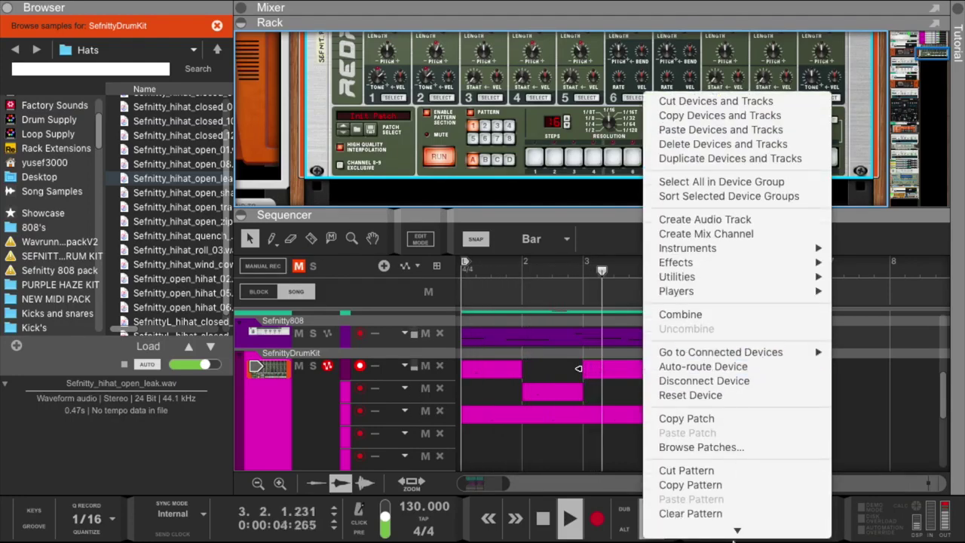
click(729, 484)
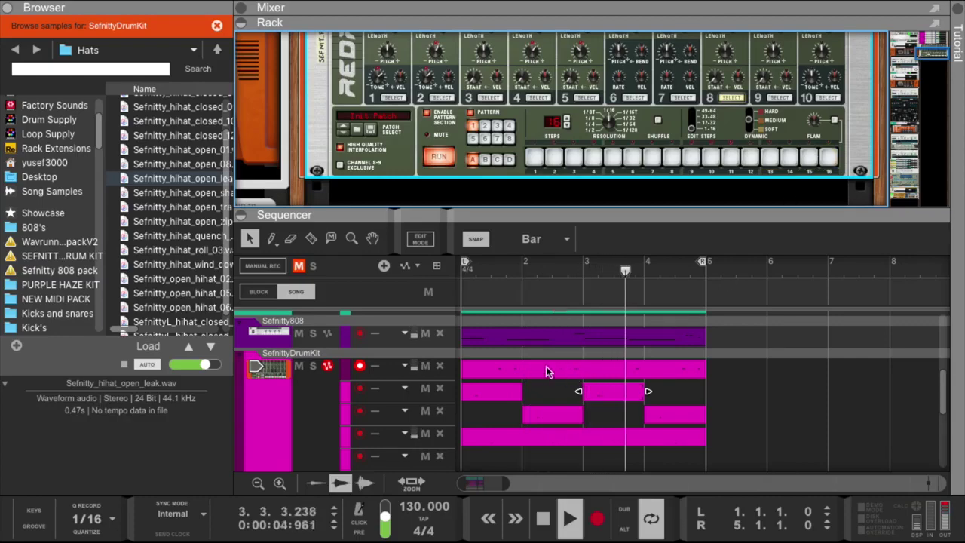
Shorten the new four-bar pattern clip to one bar at bar 3 and duplicate it to bar 1.
click(504, 370)
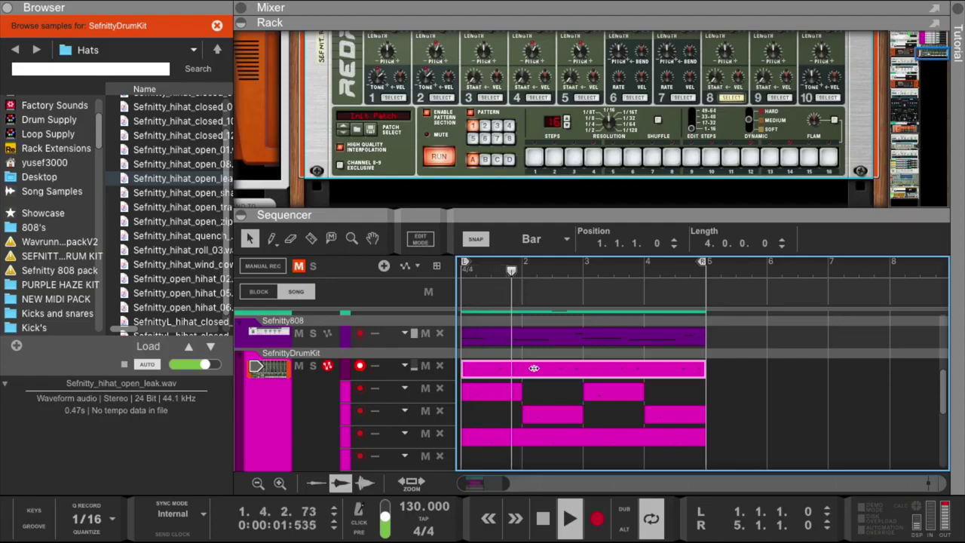
drag(534, 368, 592, 371)
drag(712, 369, 621, 373)
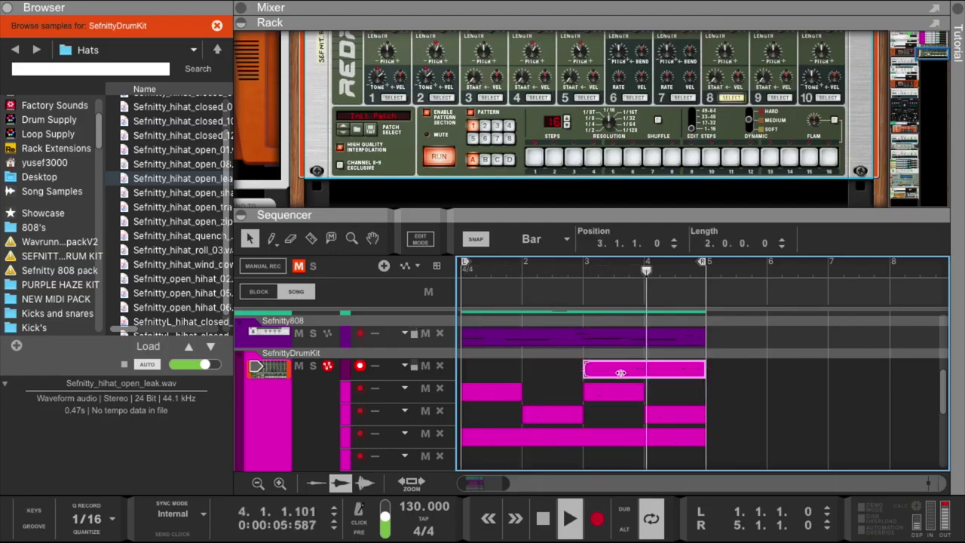
drag(707, 369, 501, 371)
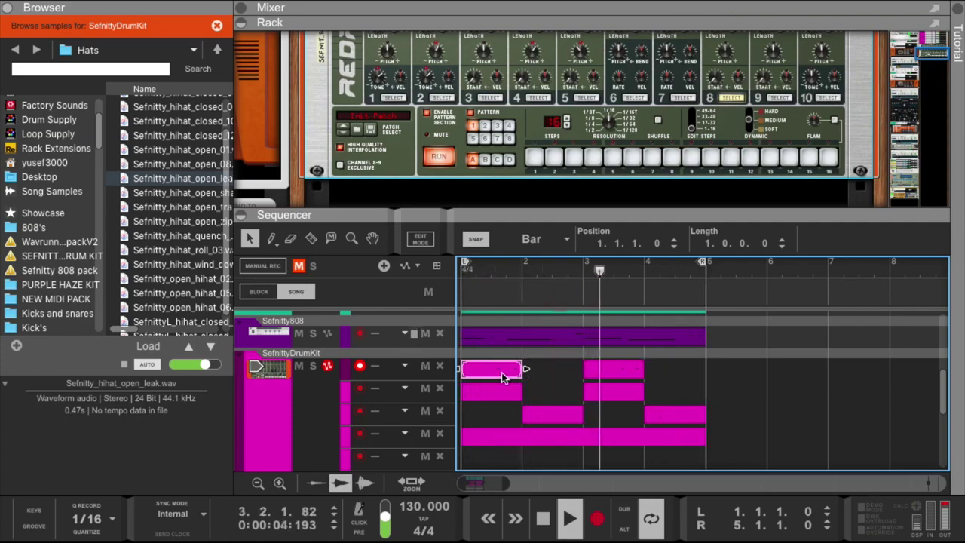
Open the clip on the SefnittyHighHat copy 3 track, examine its notes in an enlarged sequencer area and close it.
scroll(515, 370, down, 5)
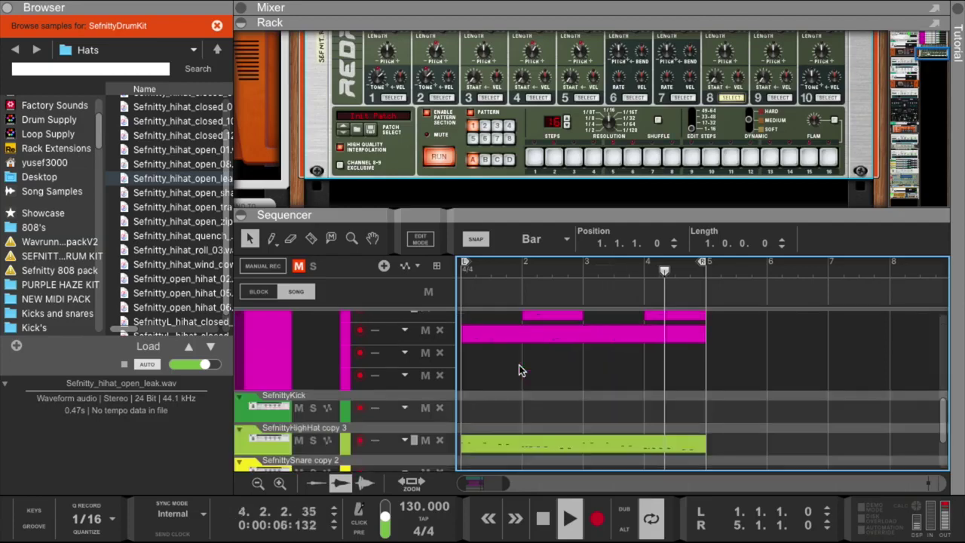
click(512, 428)
key(ctrl+e)
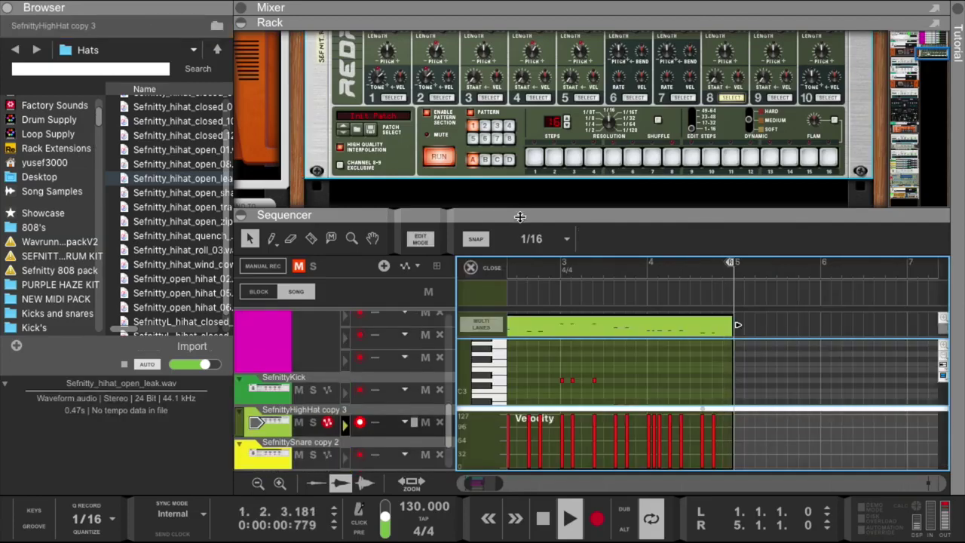
drag(519, 213, 520, 110)
scroll(605, 324, left, 4)
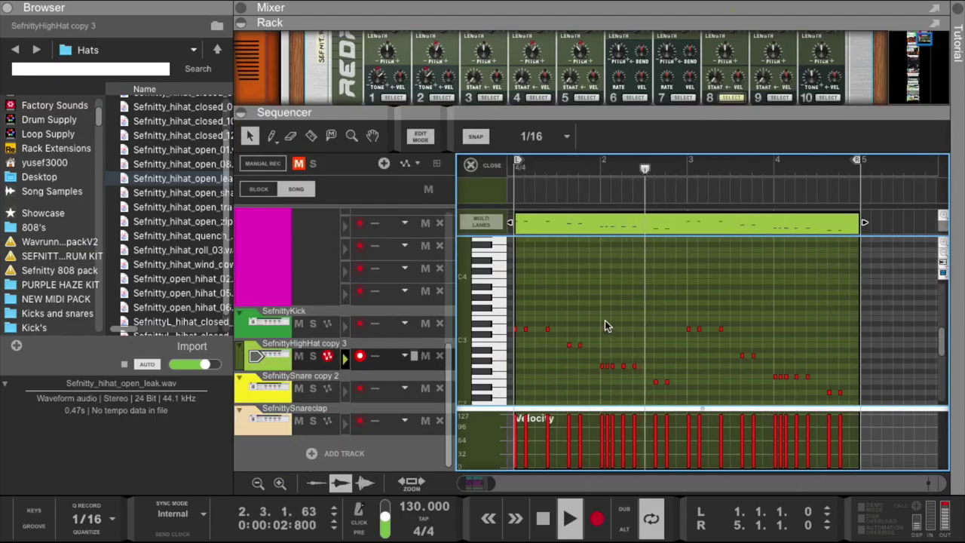
click(486, 169)
Unmute the SefNitty Guitar A track.
scroll(505, 293, up, 5)
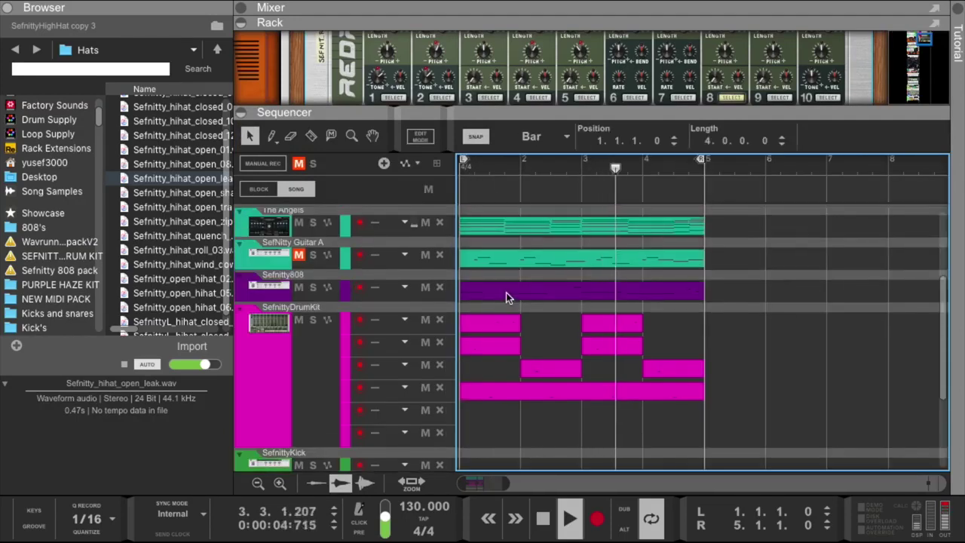
click(299, 312)
click(299, 312)
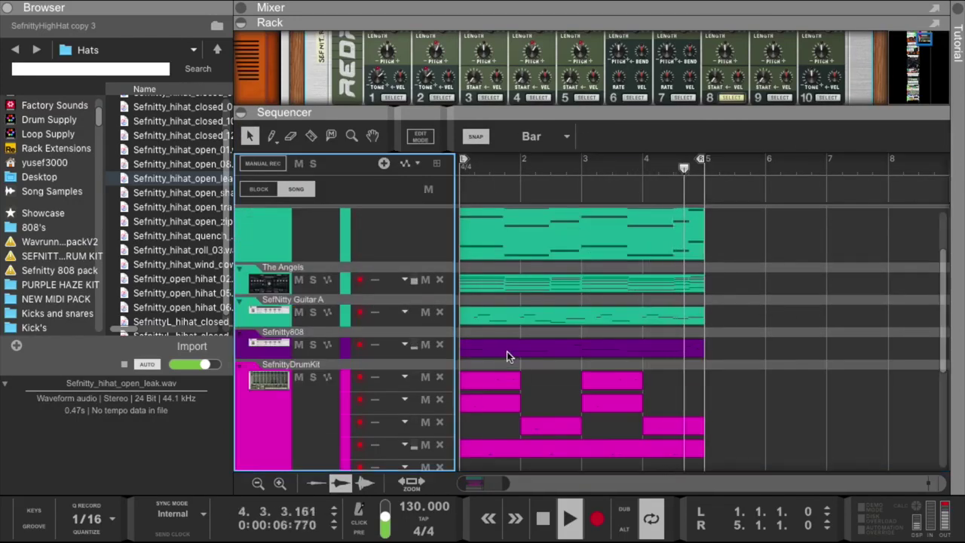
Duplicate the four-bar Sefnitty808 clip to bar 5 and open the copy for note editing.
drag(509, 353, 729, 349)
double_click(729, 349)
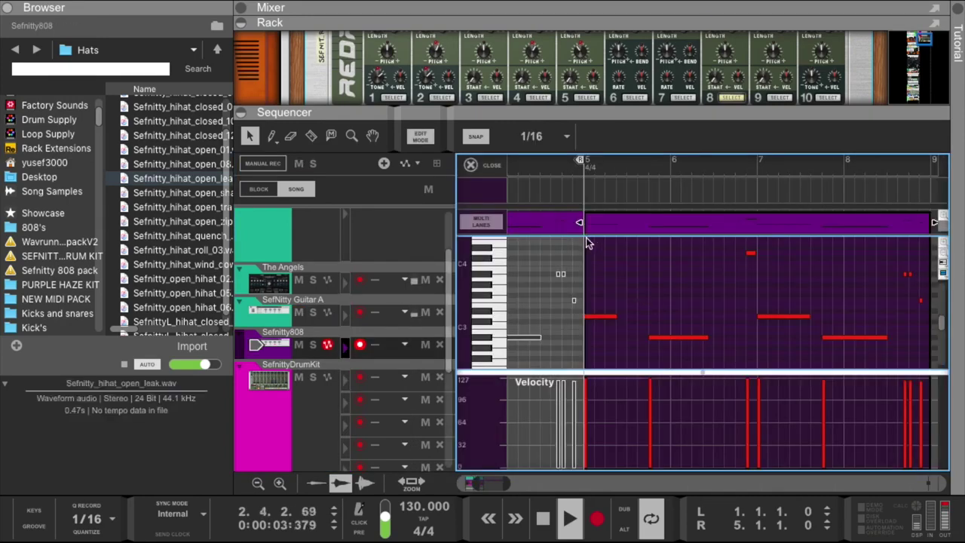
scroll(754, 316, right, 3)
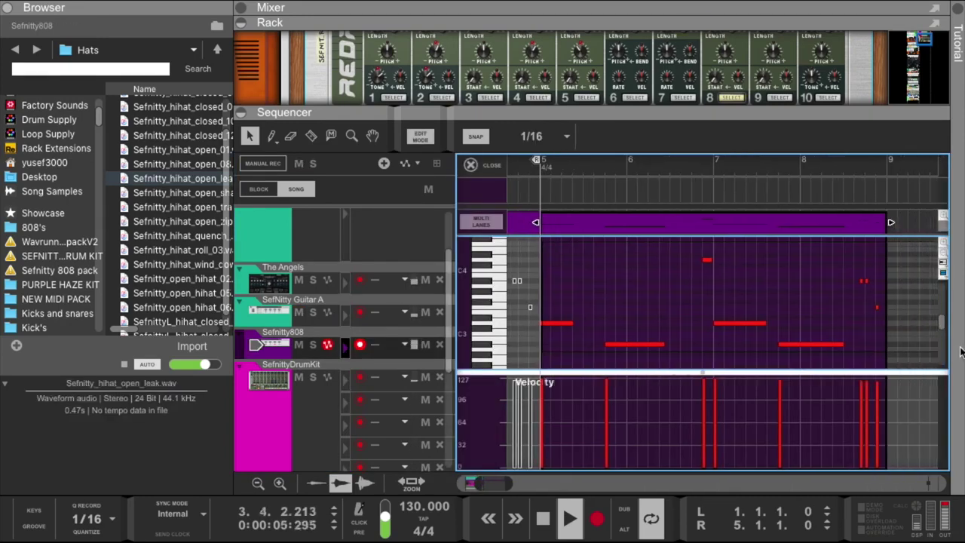
Set every note in the duplicated 808 clip to the single pitch C1 and close the clip.
key(ctrl+a)
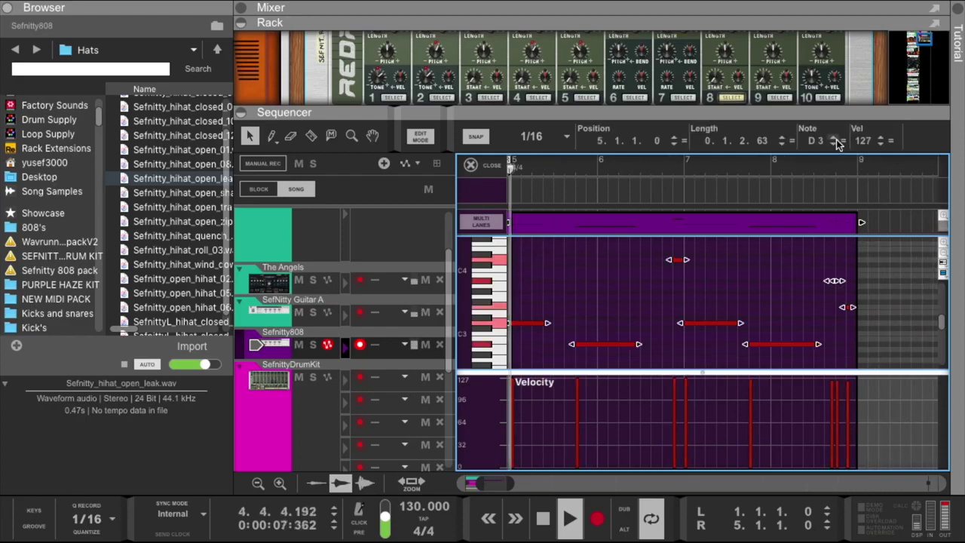
click(843, 142)
click(833, 144)
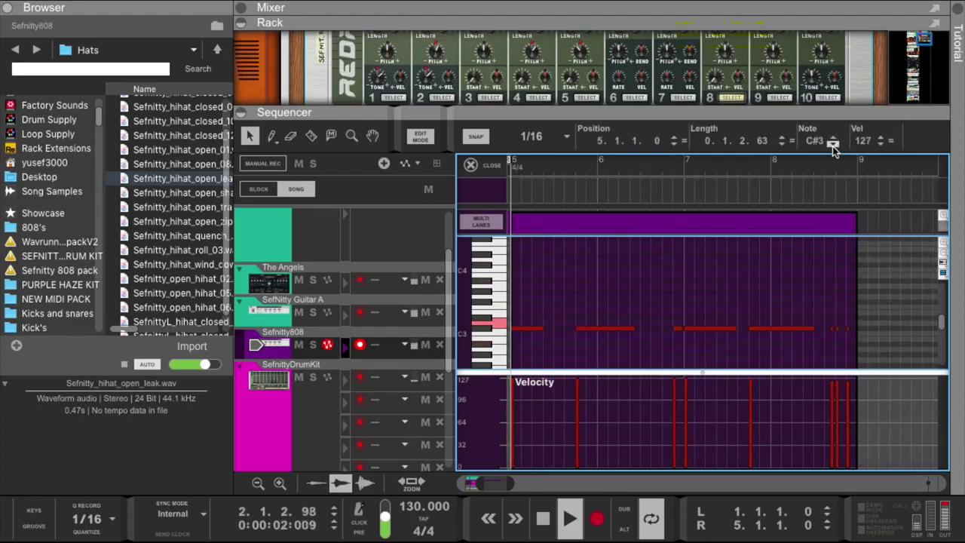
click(833, 144)
click(833, 144)
click(833, 144)
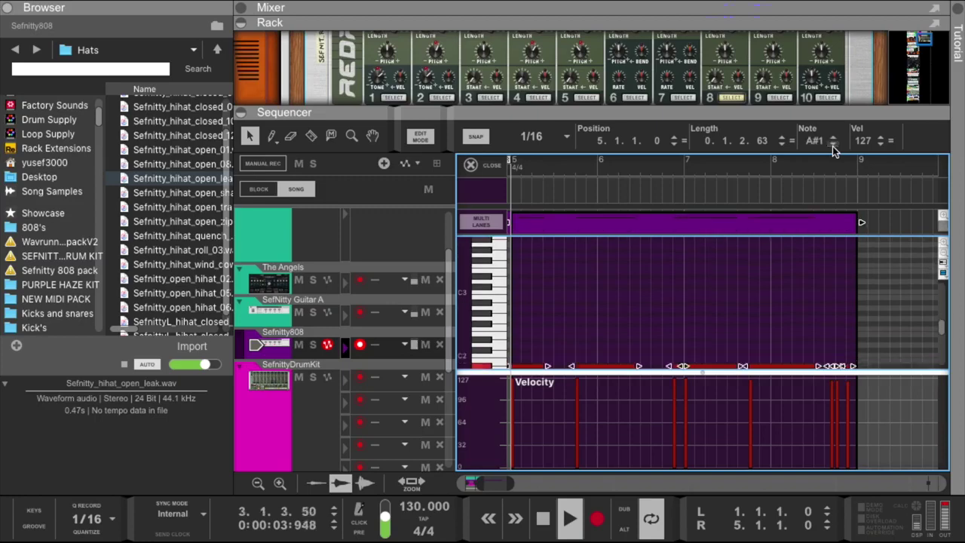
click(833, 144)
click(832, 144)
click(833, 145)
click(833, 145)
click(833, 145)
click(833, 144)
click(833, 145)
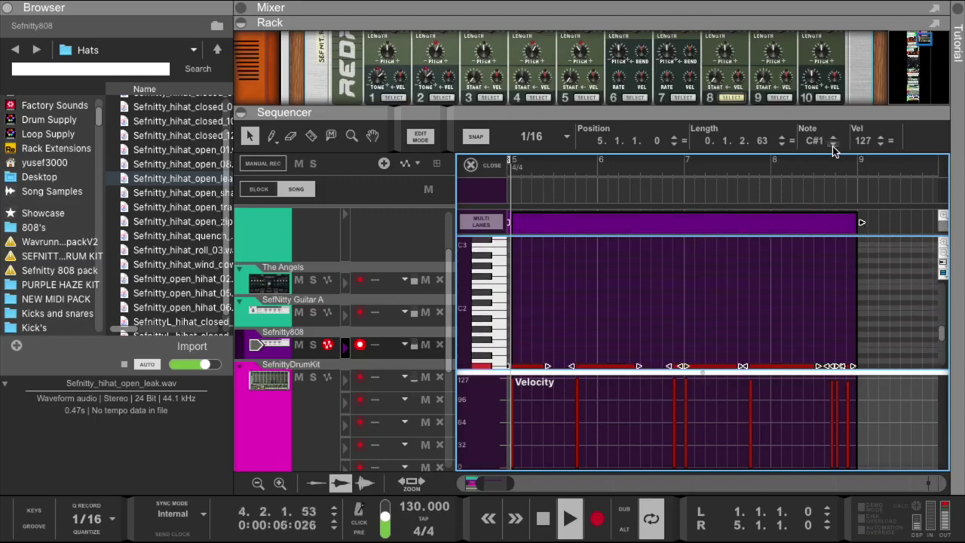
click(833, 144)
click(833, 145)
click(470, 164)
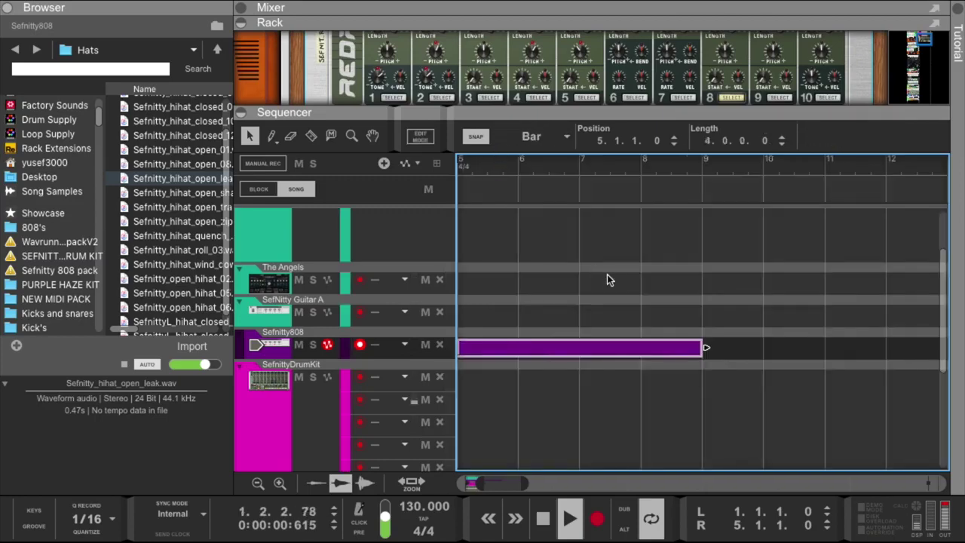
Move the single-pitch 808 clip from bar 5 to bar 1 in the empty fifth lane of the SefnittyDrumKit track.
scroll(724, 305, down, 2)
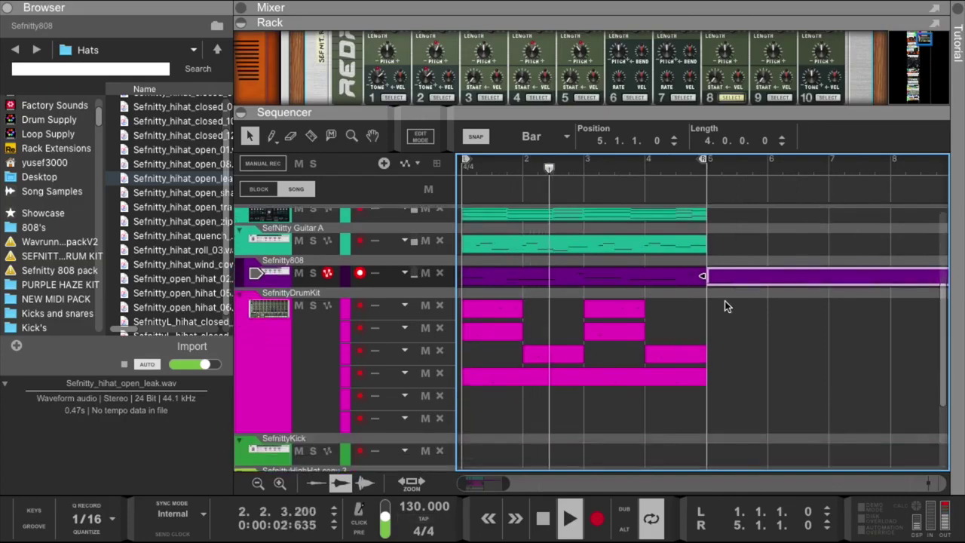
key(Delete)
click(435, 400)
key(ctrl+v)
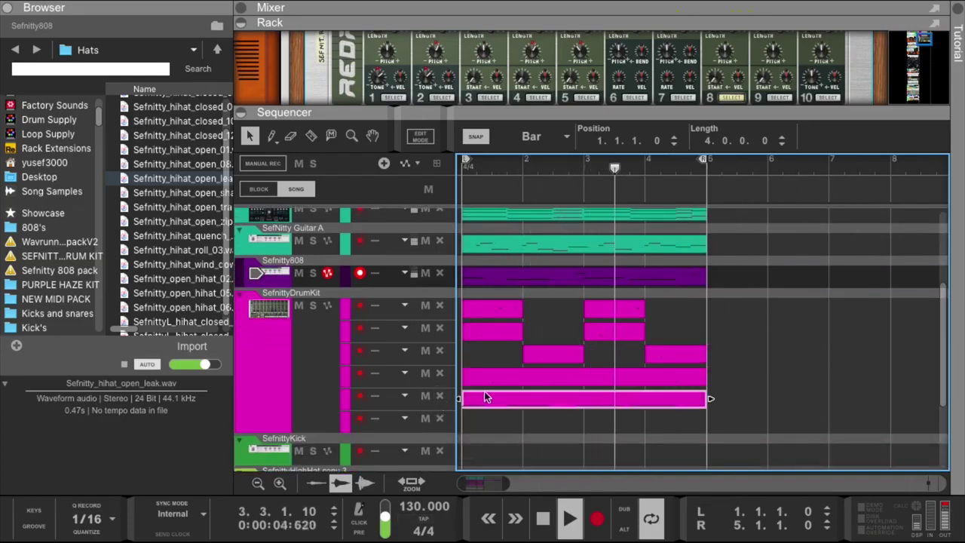
Open the moved clip and shorten all its Kick 3.wav notes to the minimum length.
double_click(509, 401)
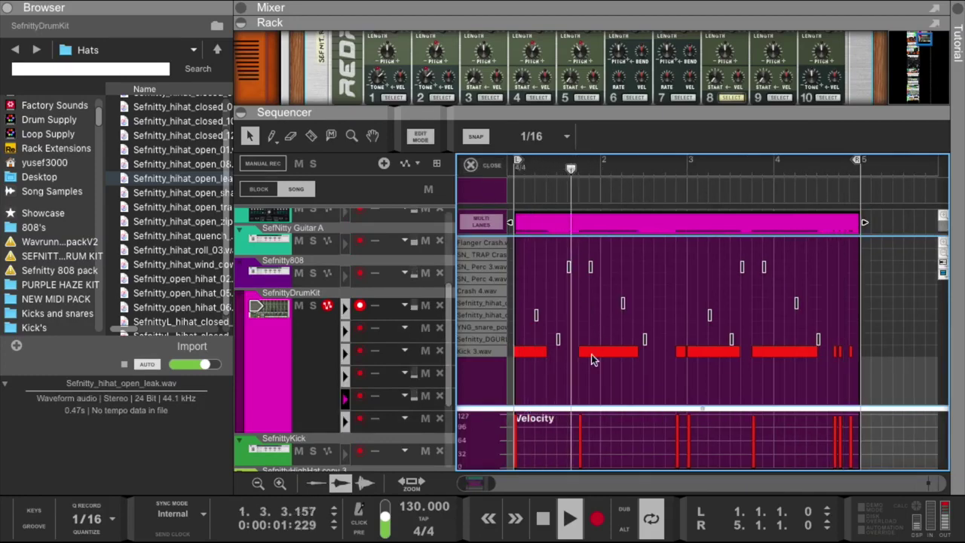
drag(532, 345, 856, 368)
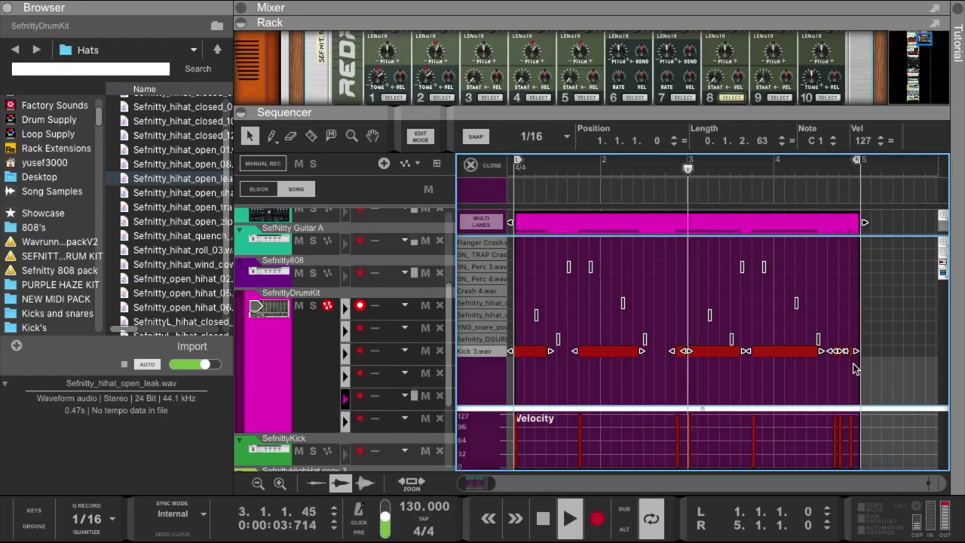
click(781, 144)
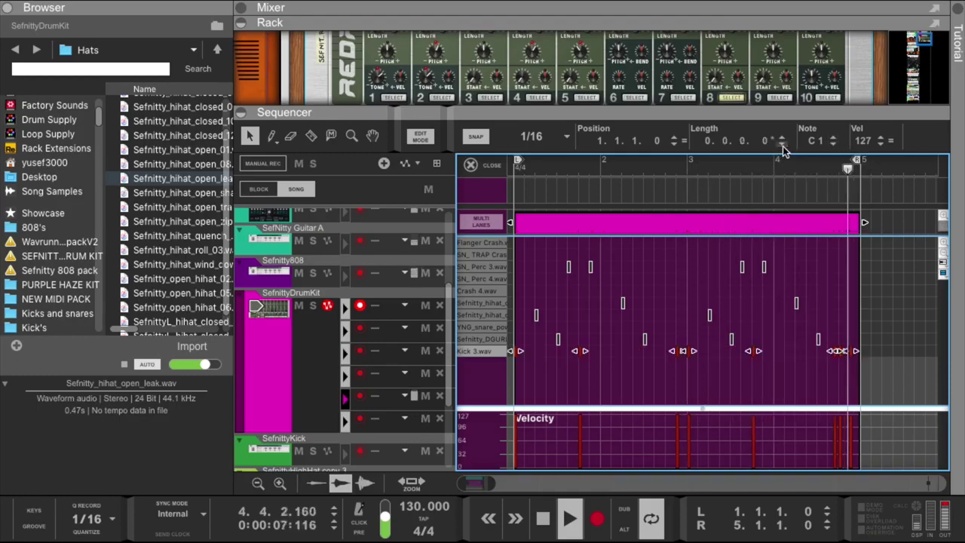
click(603, 288)
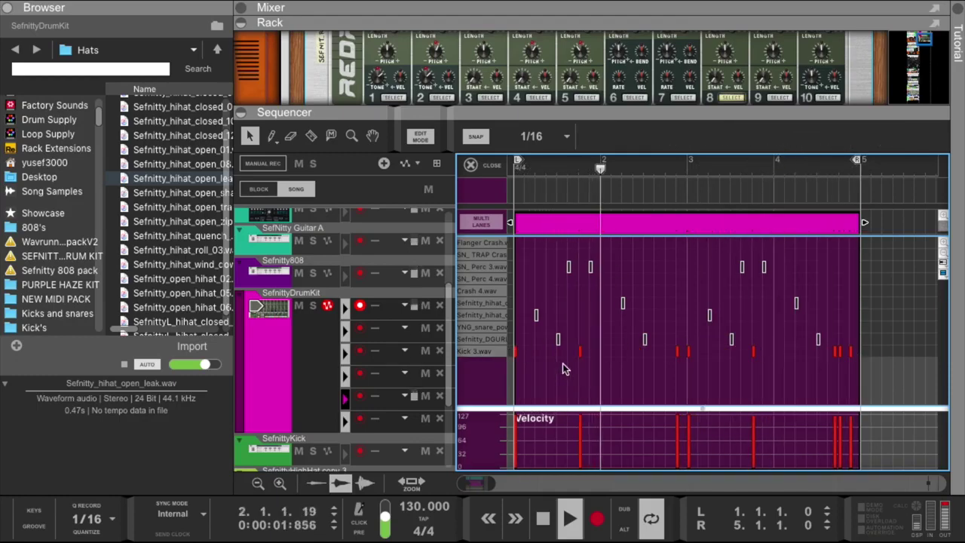
Enlarge the rack to check the Drum 1 settings on Redrum, and restore the large sequencer area.
drag(510, 105, 414, 229)
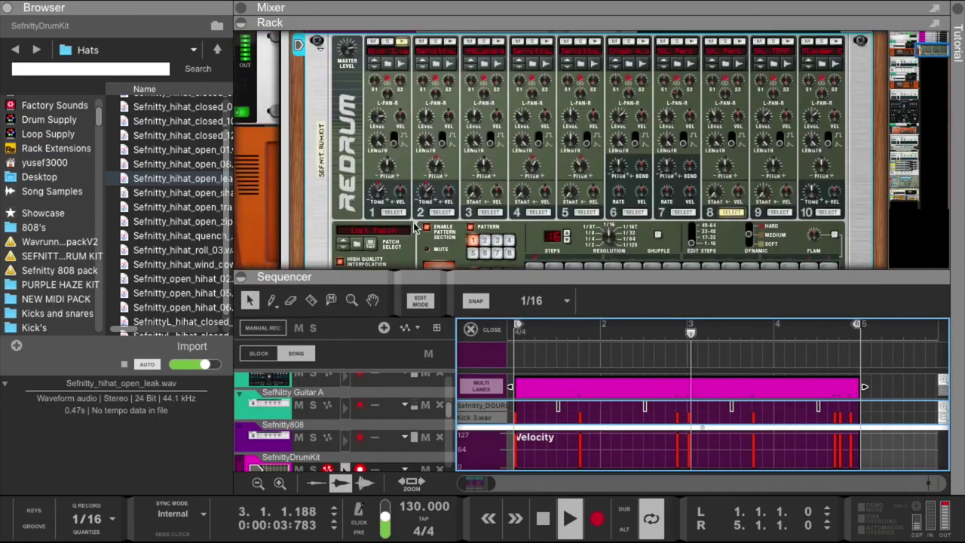
click(363, 194)
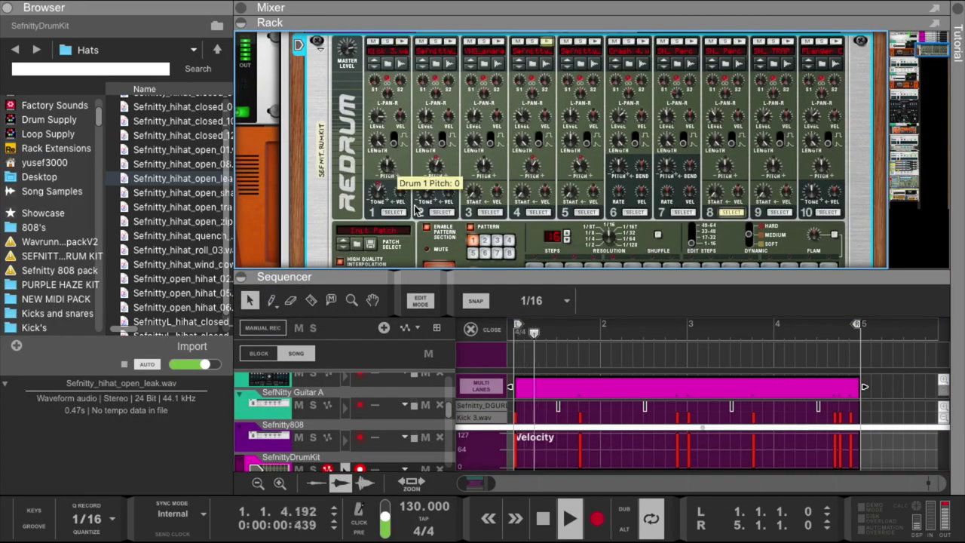
drag(532, 272, 532, 236)
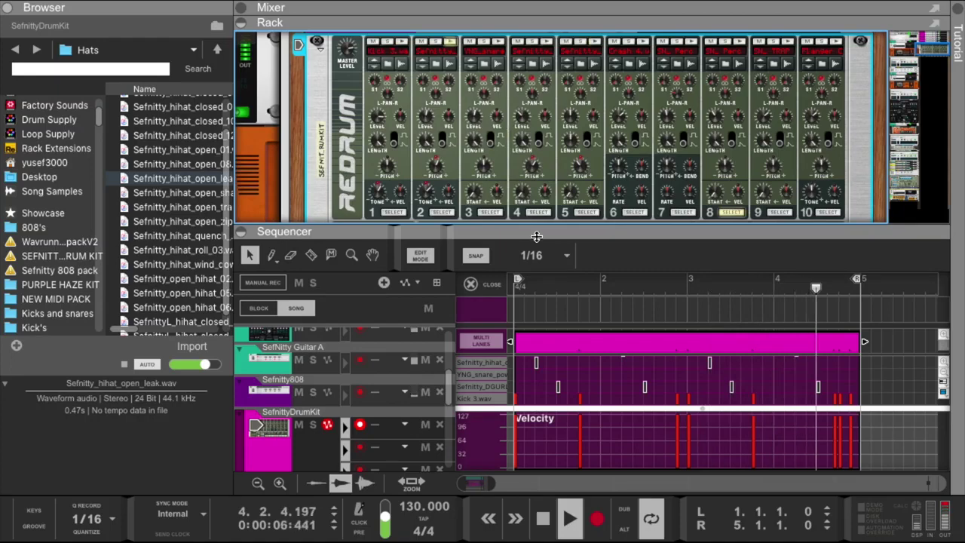
drag(533, 226, 532, 107)
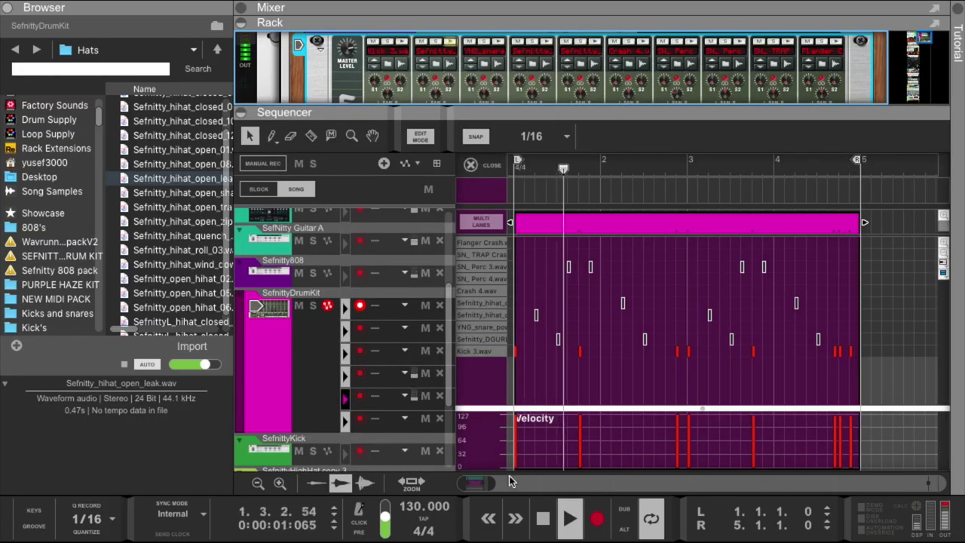
Add sixteenth-note Kick 3.wav hits at 1.2.3, 2.3.3, 3.2.3 and 4.2.3 and close the clip.
scroll(564, 391, up, 3)
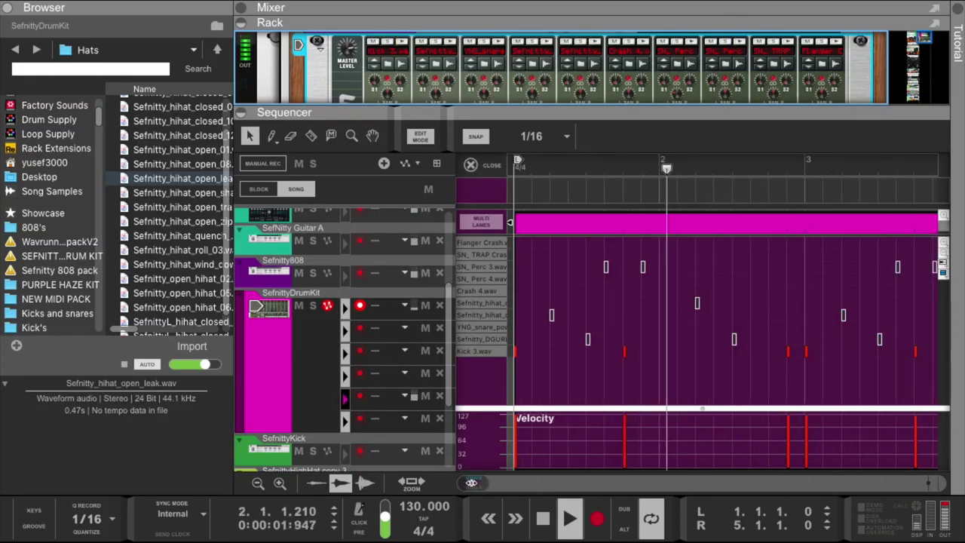
click(576, 352)
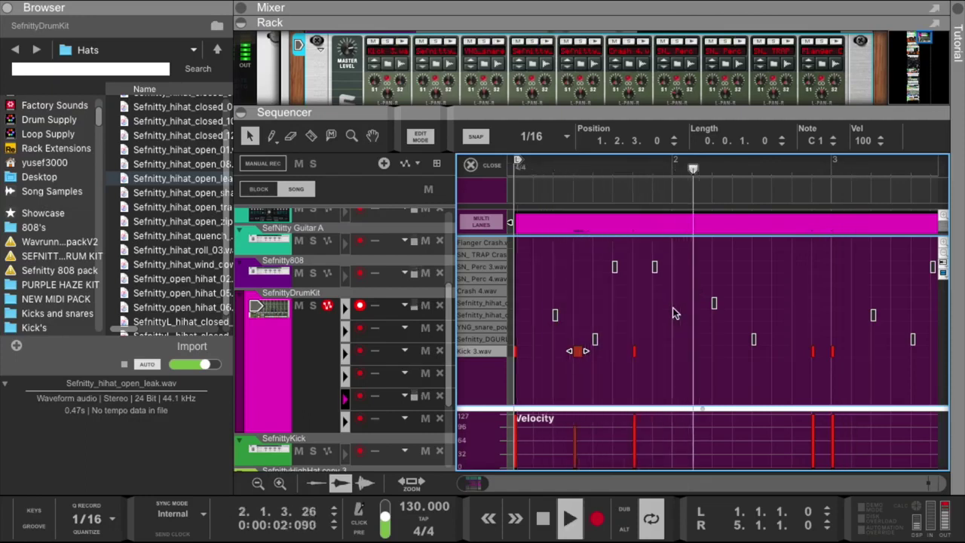
click(774, 351)
scroll(772, 371, right, 3)
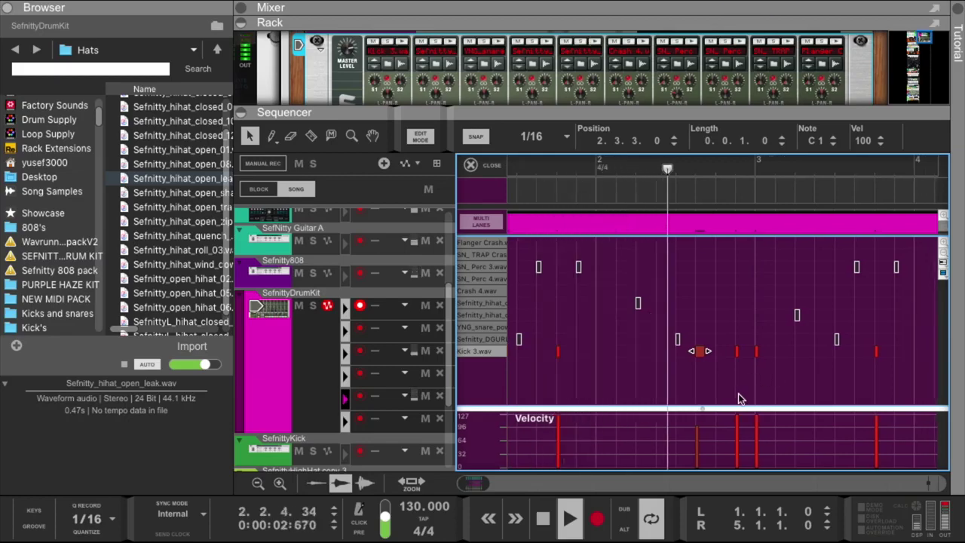
scroll(851, 361, right, 3)
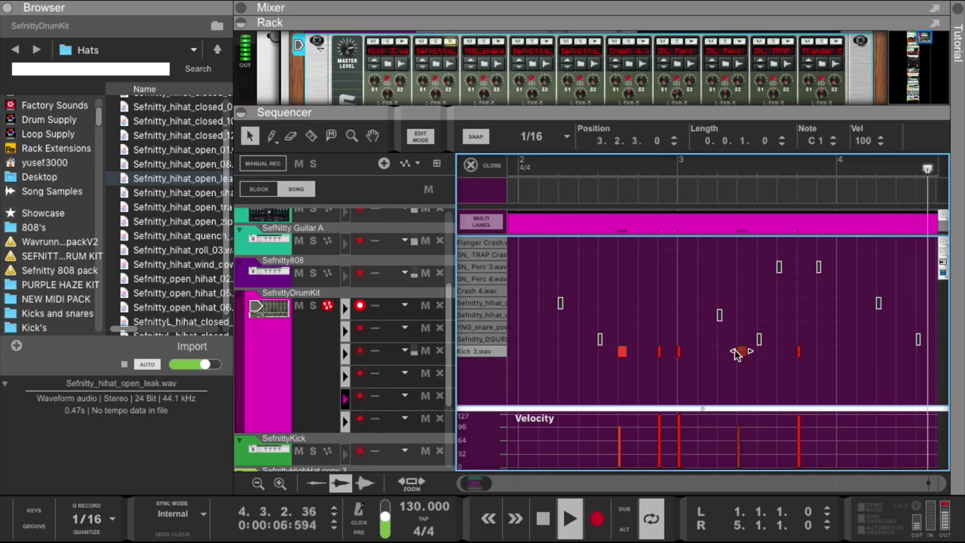
scroll(736, 354, right, 3)
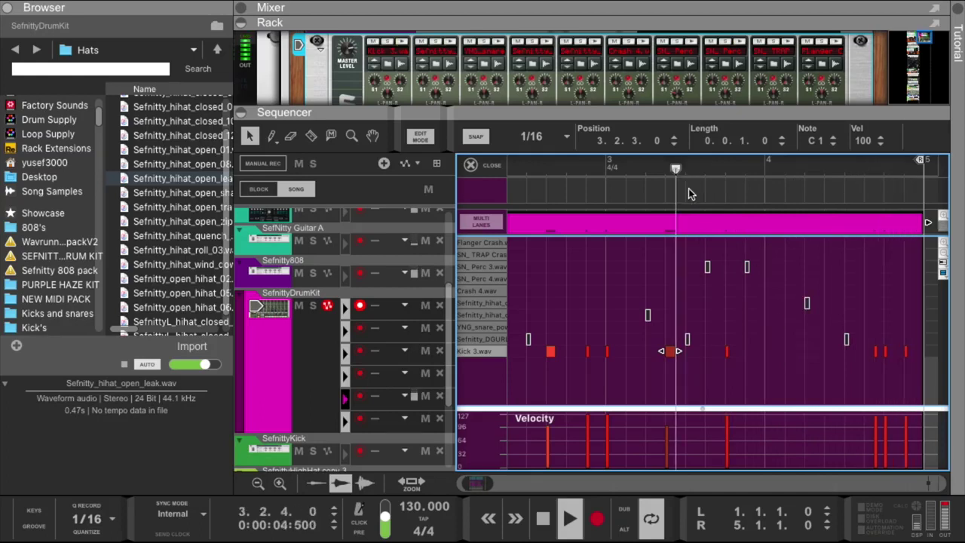
click(788, 351)
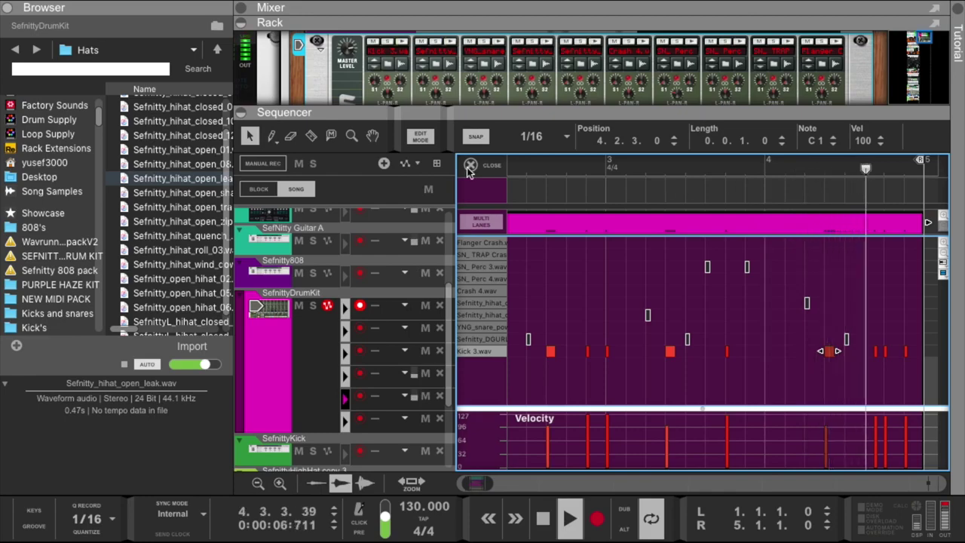
click(491, 165)
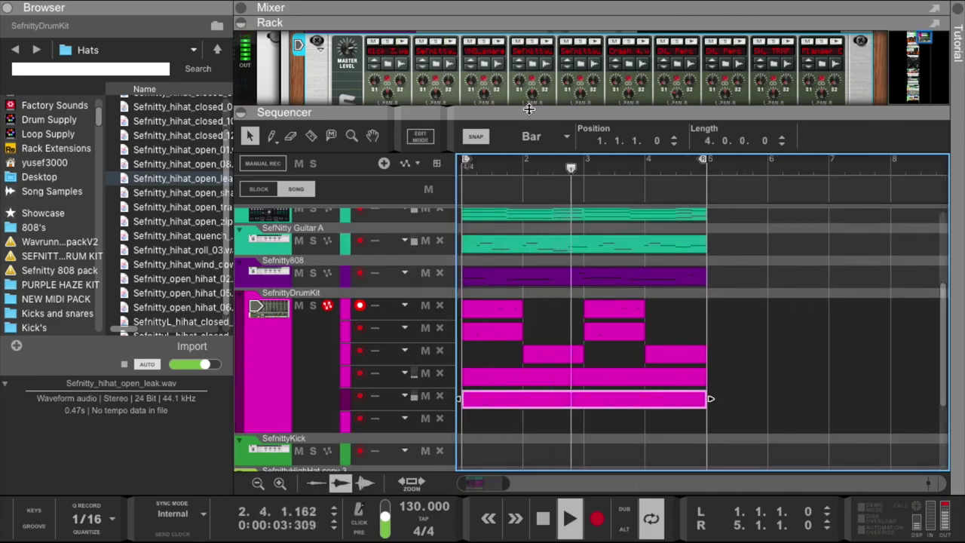
Open the four-bar hi-hat clip on the SefnittyHighHat copy 3 track for note editing.
drag(530, 110, 516, 253)
scroll(525, 154, up, 3)
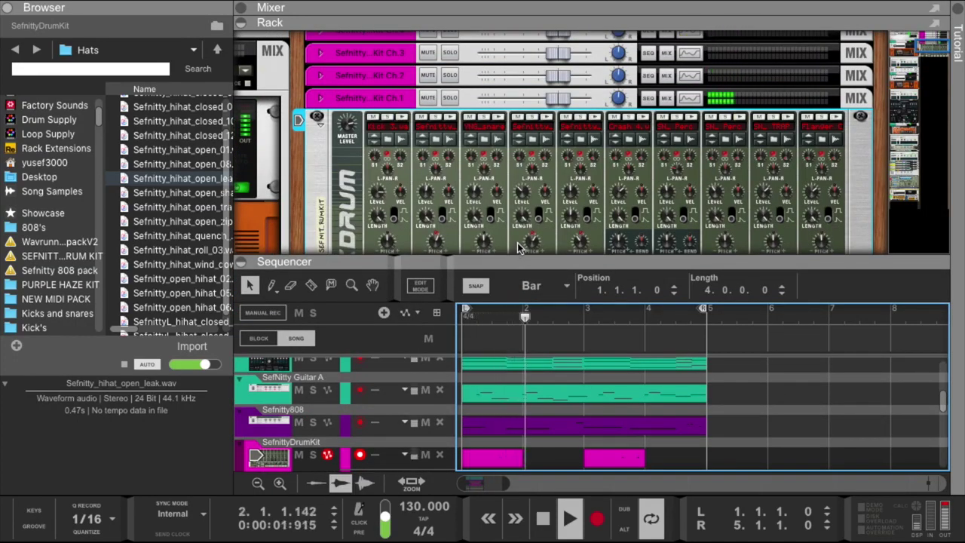
drag(532, 264, 532, 113)
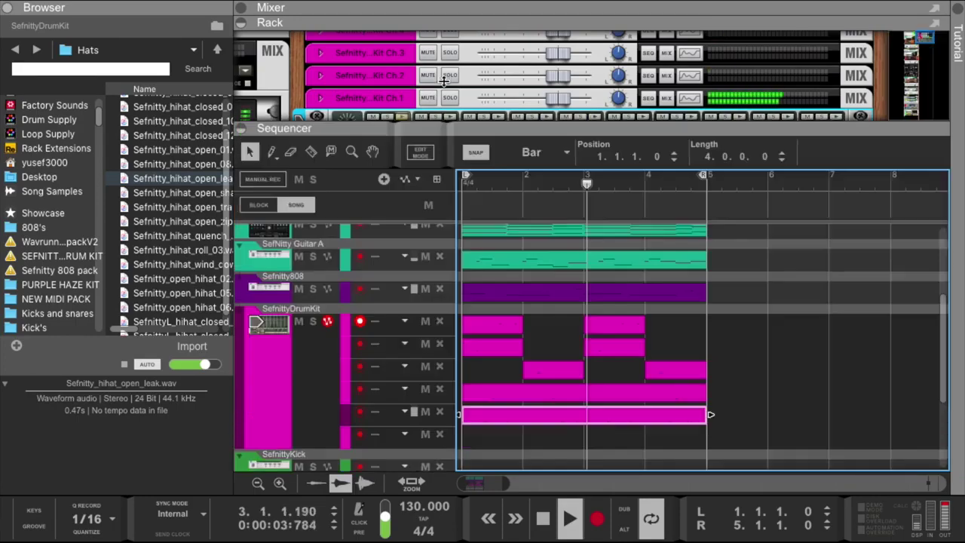
scroll(483, 383, down, 3)
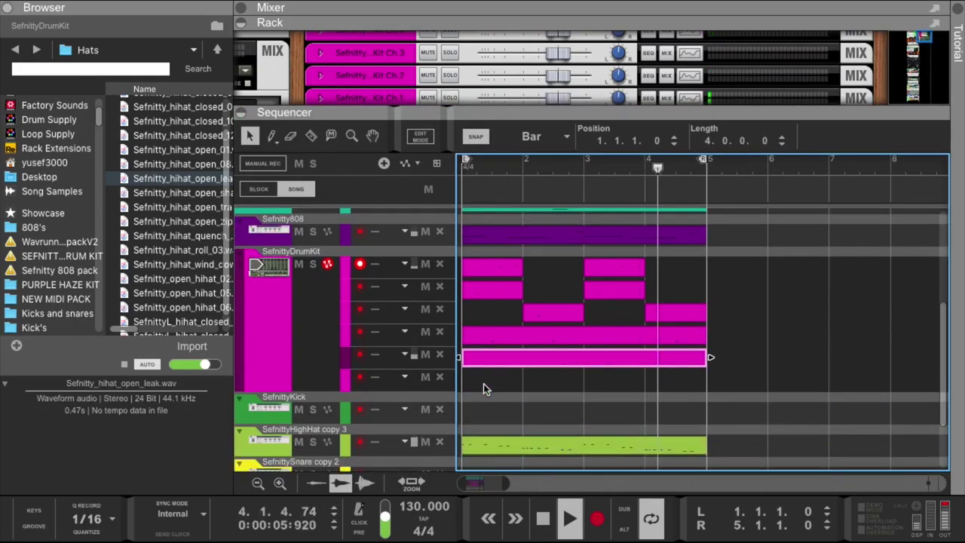
double_click(509, 440)
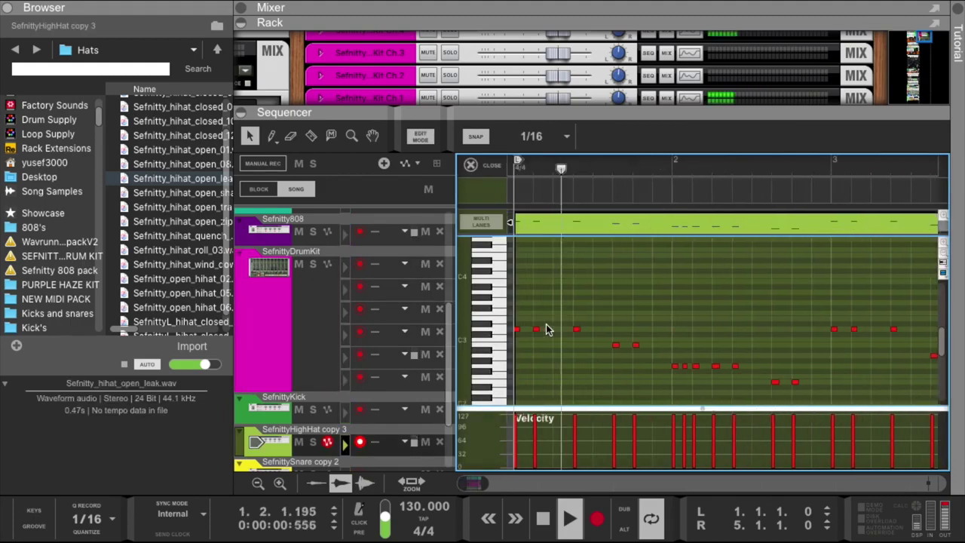
Play back the hi-hat pattern and slightly raise the SefnittyHighHat copy 3 channel's level in the rack.
key(space)
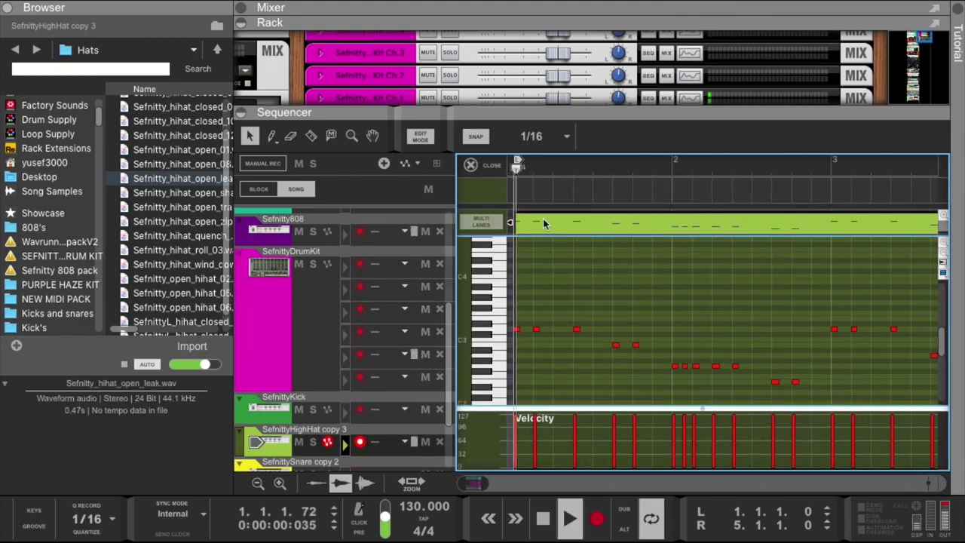
key(space)
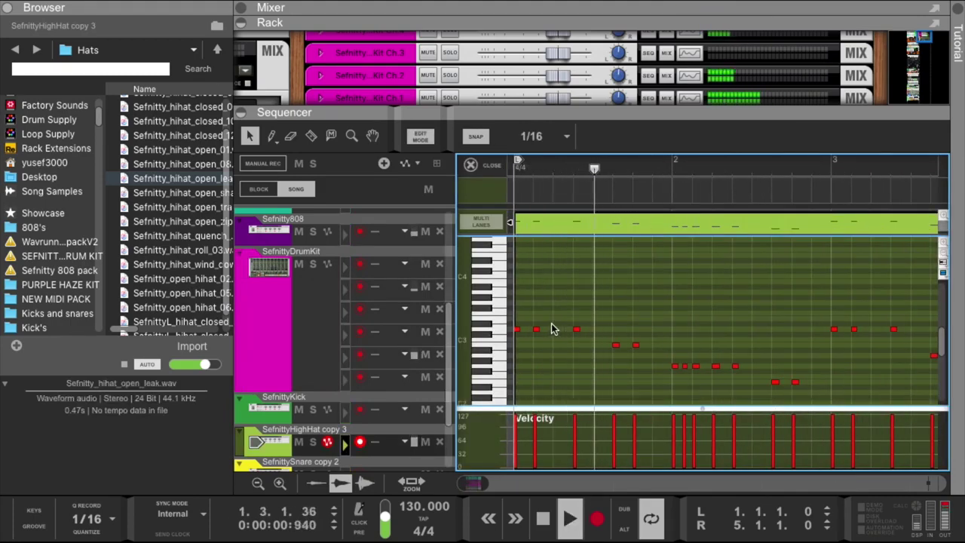
drag(474, 483, 465, 483)
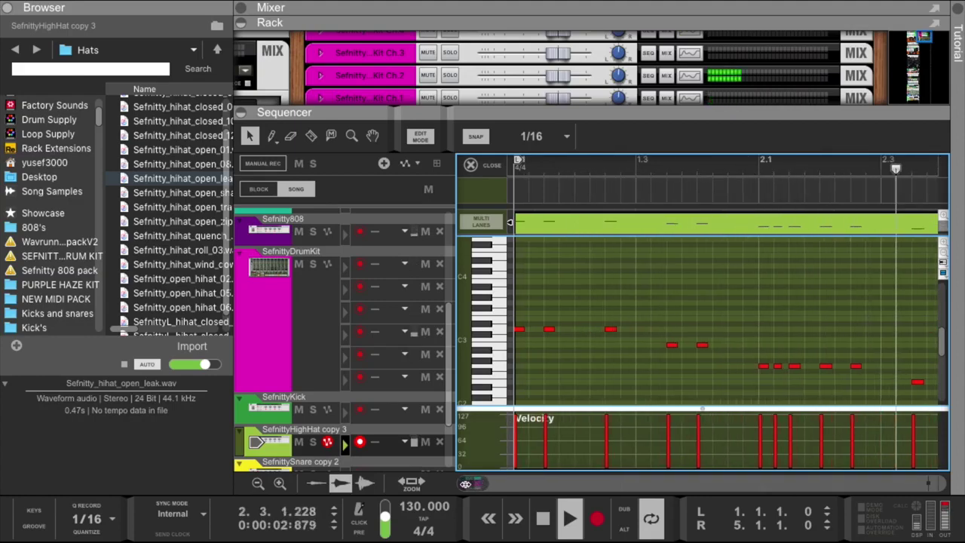
key(space)
key(space)
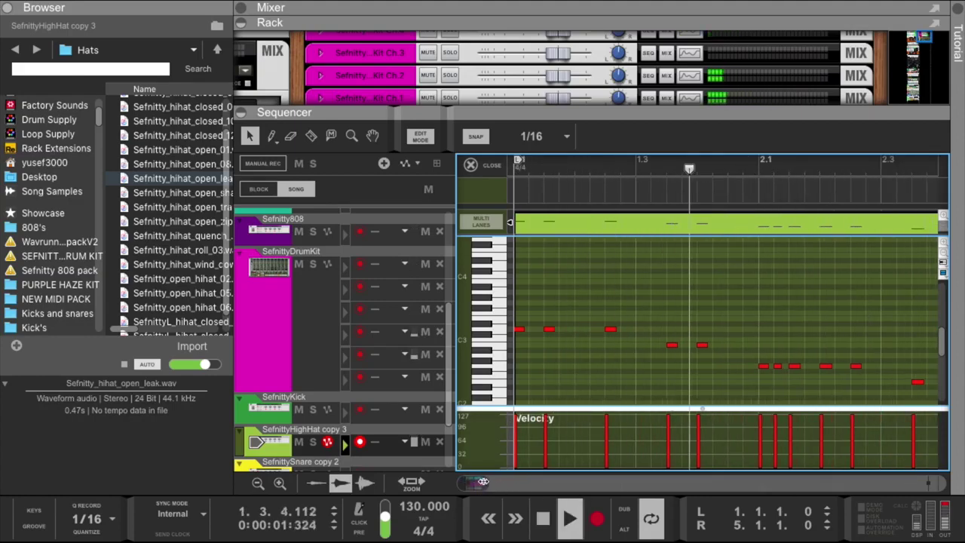
drag(482, 482, 517, 483)
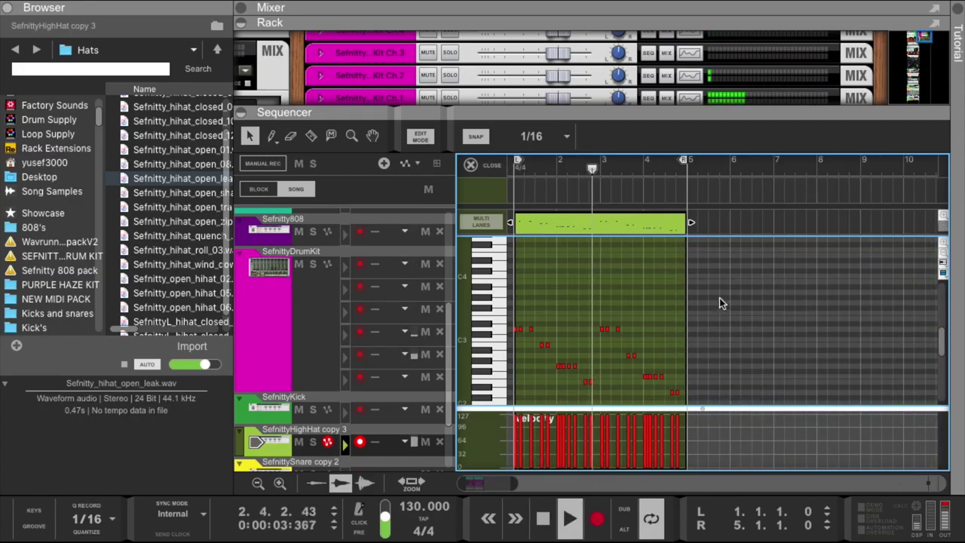
scroll(720, 303, down, 3)
key(ctrl+a)
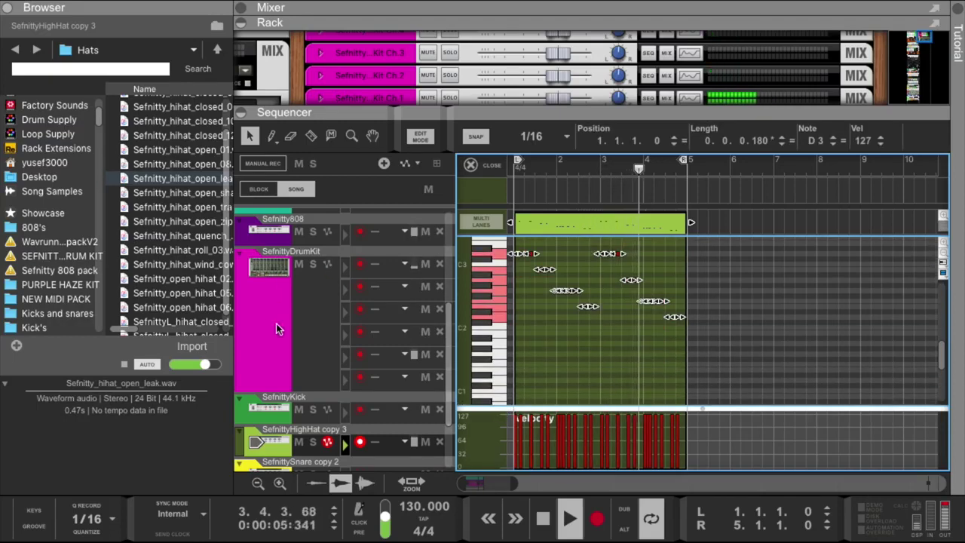
click(276, 328)
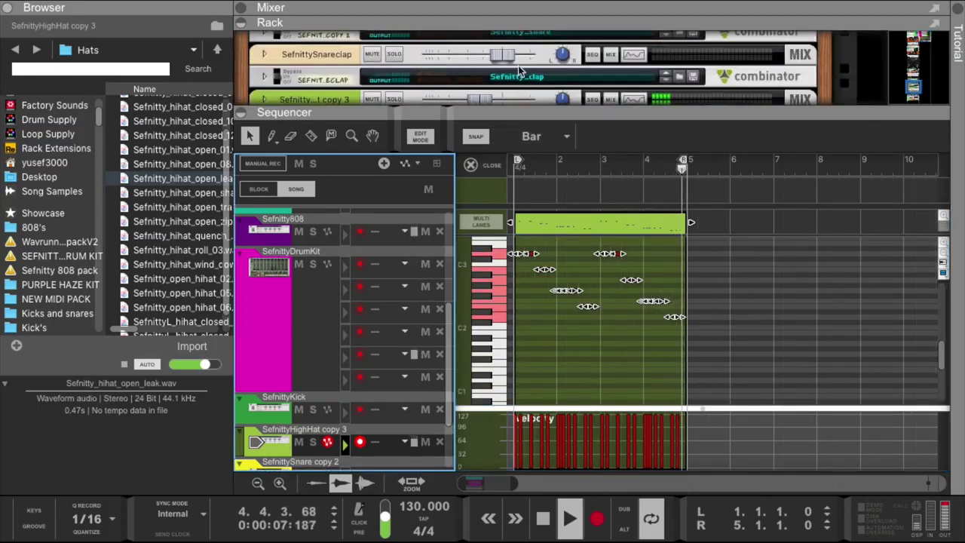
drag(481, 98, 490, 103)
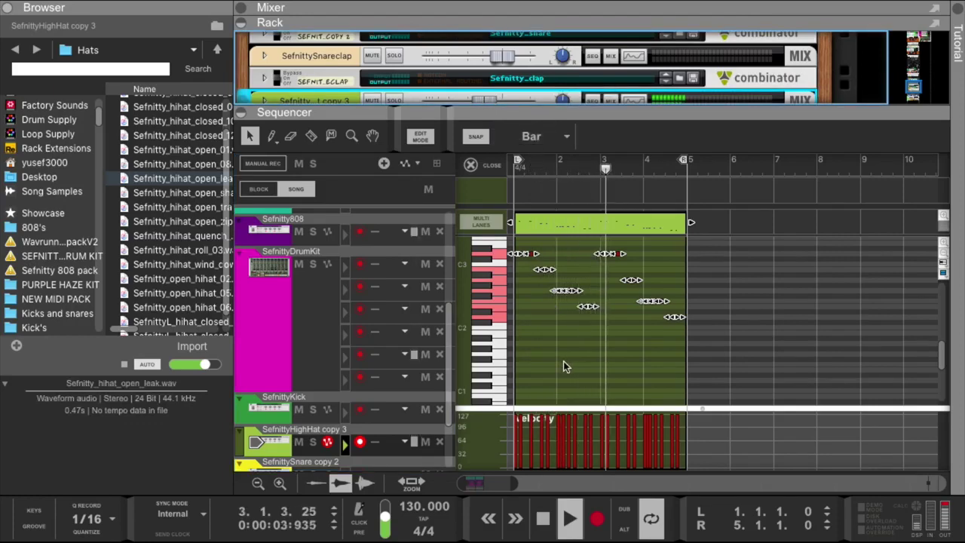
Shorten all notes of the hi-hat clip to a length of 0.0.0.68, deselect them and restart playback.
drag(516, 483, 455, 481)
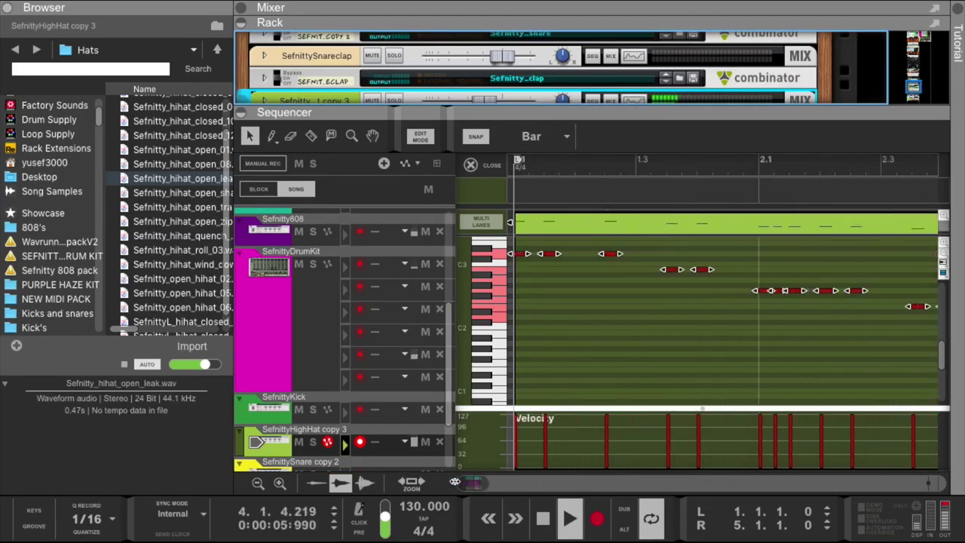
click(621, 254)
key(ctrl+a)
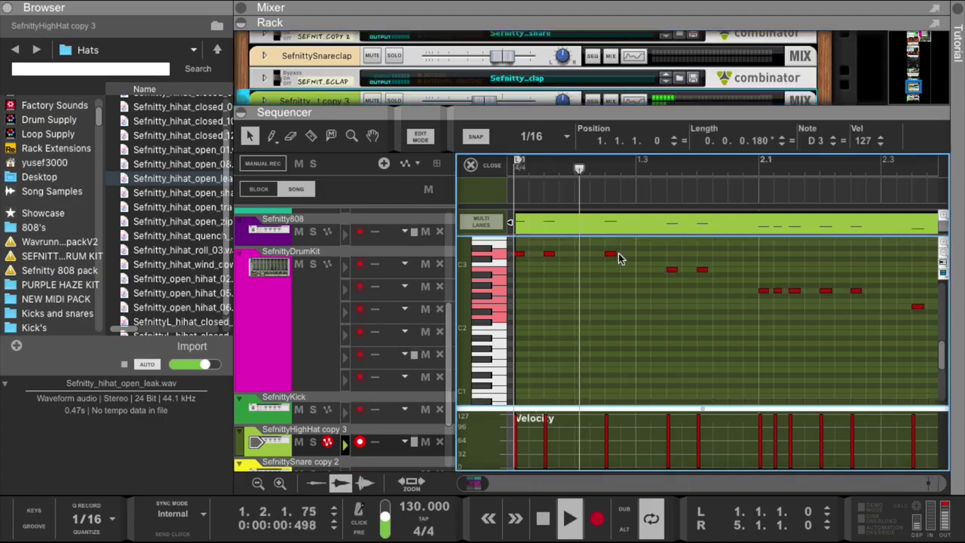
click(563, 136)
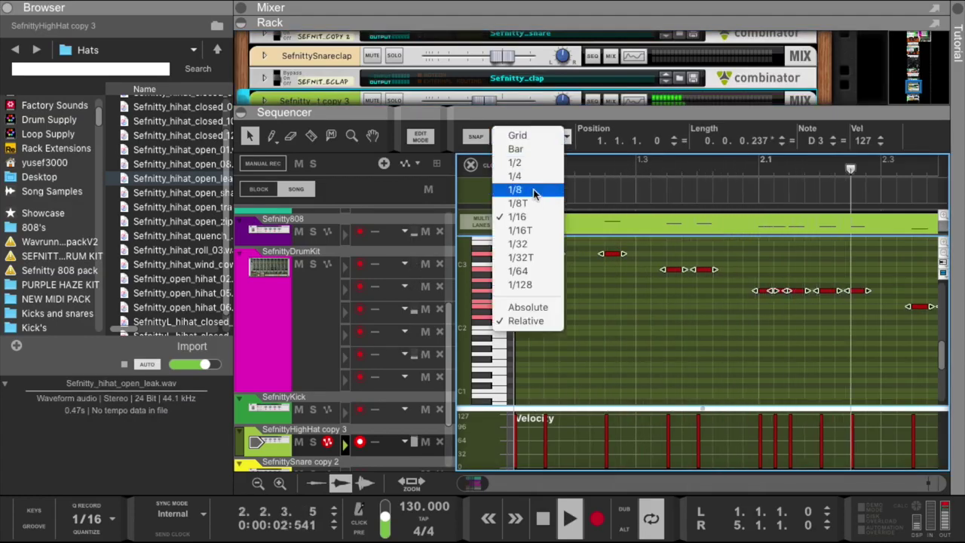
click(782, 148)
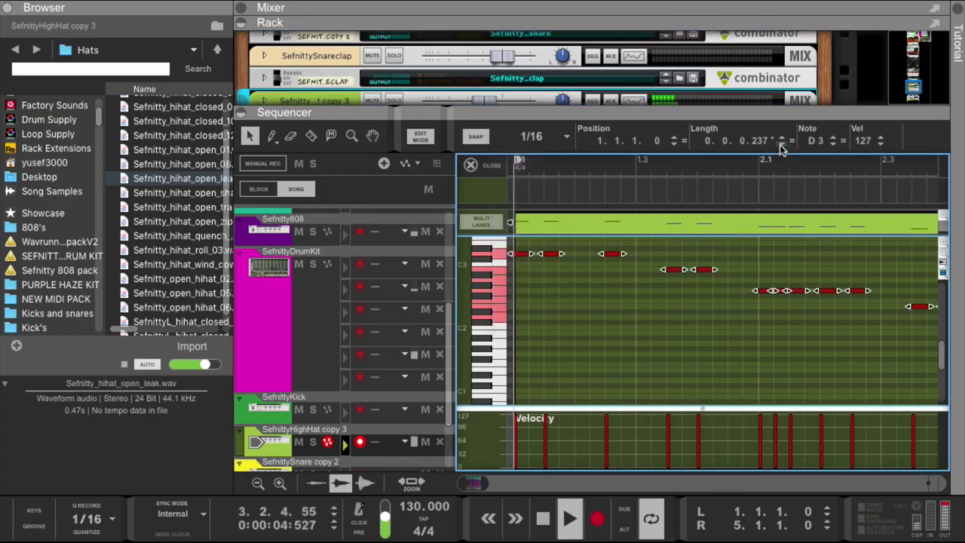
key(space)
key(space)
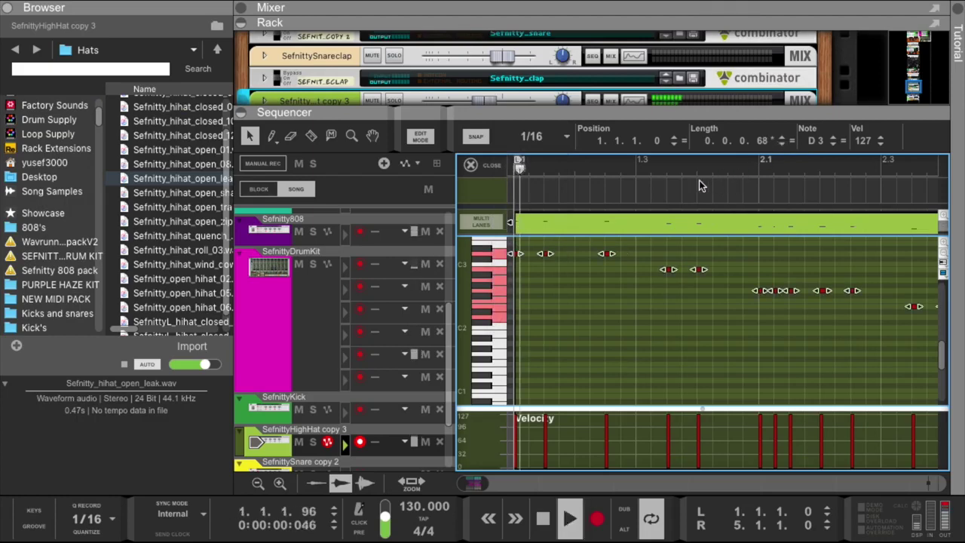
click(624, 299)
key(space)
key(space)
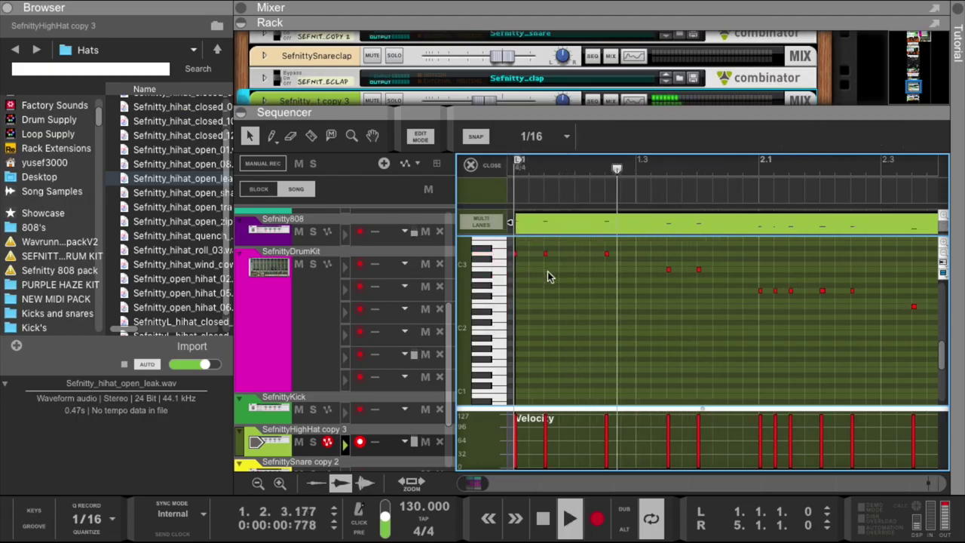
Mute the SefNitty Guitar A track and return to the hi-hat notes.
drag(464, 483, 457, 483)
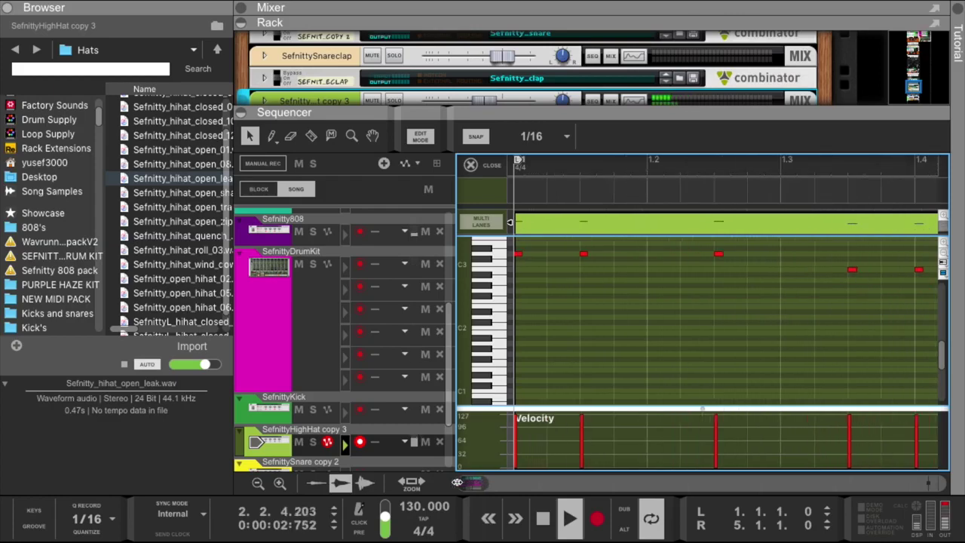
scroll(293, 302, up, 3)
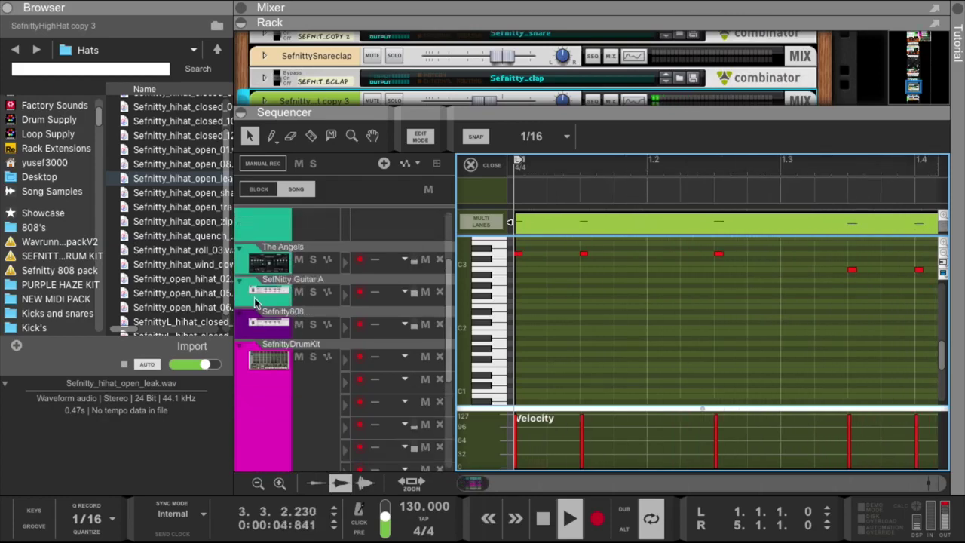
click(299, 293)
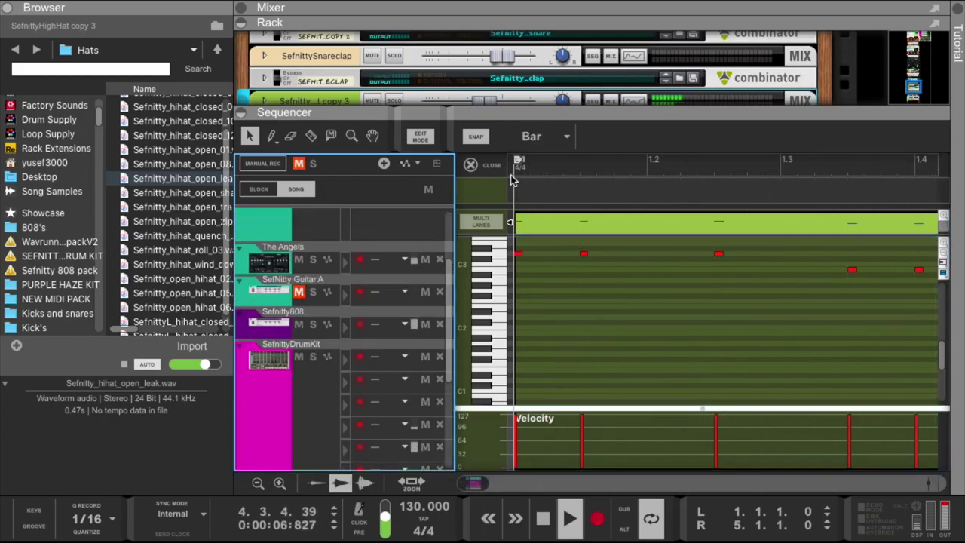
click(542, 238)
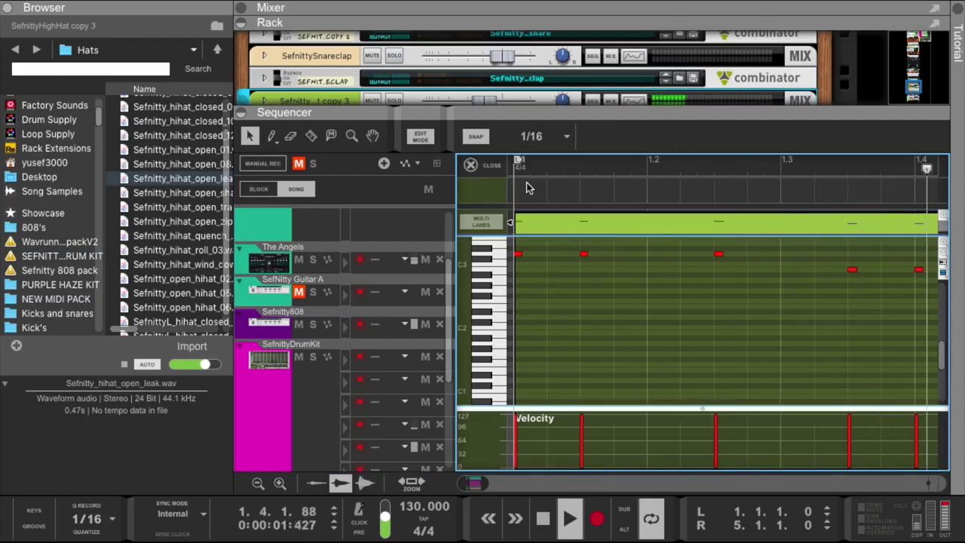
Set the snap to 1/32 and draw two thirty-second D3 notes directly after the hi-hat hit at 1.1.3.
click(530, 137)
click(542, 244)
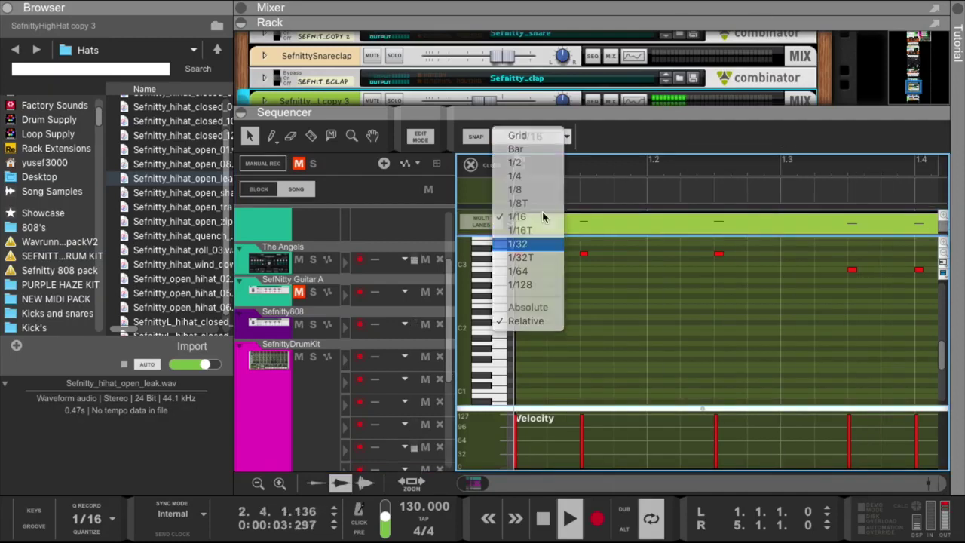
key(space)
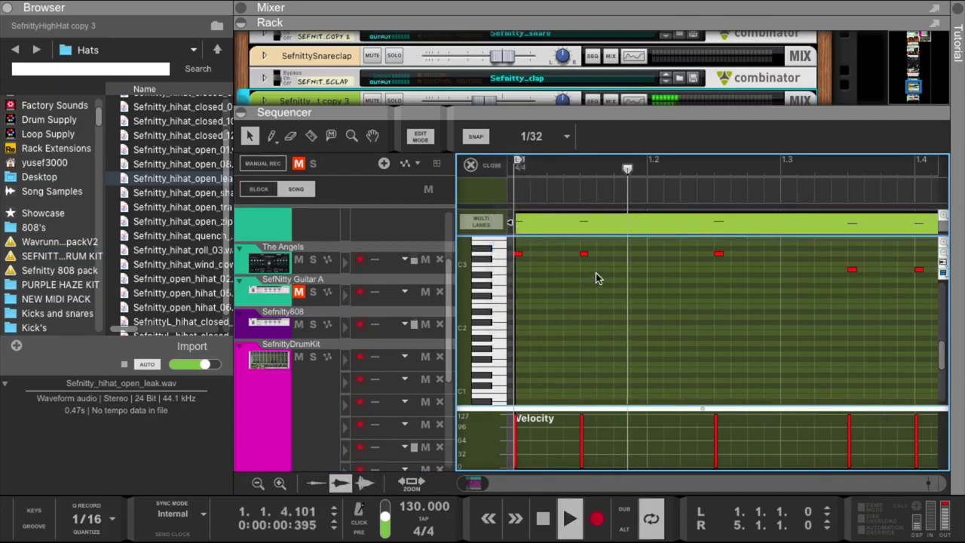
click(273, 139)
click(399, 148)
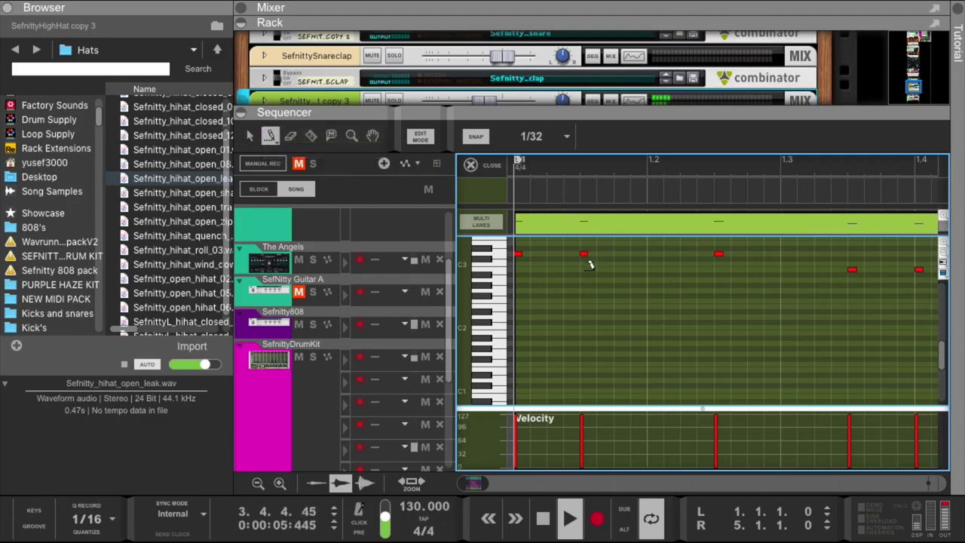
click(605, 252)
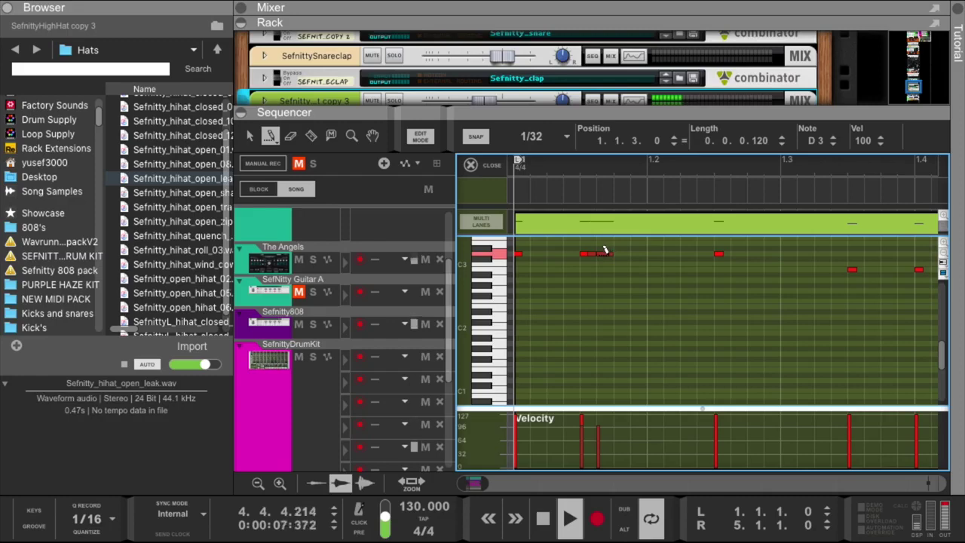
click(619, 253)
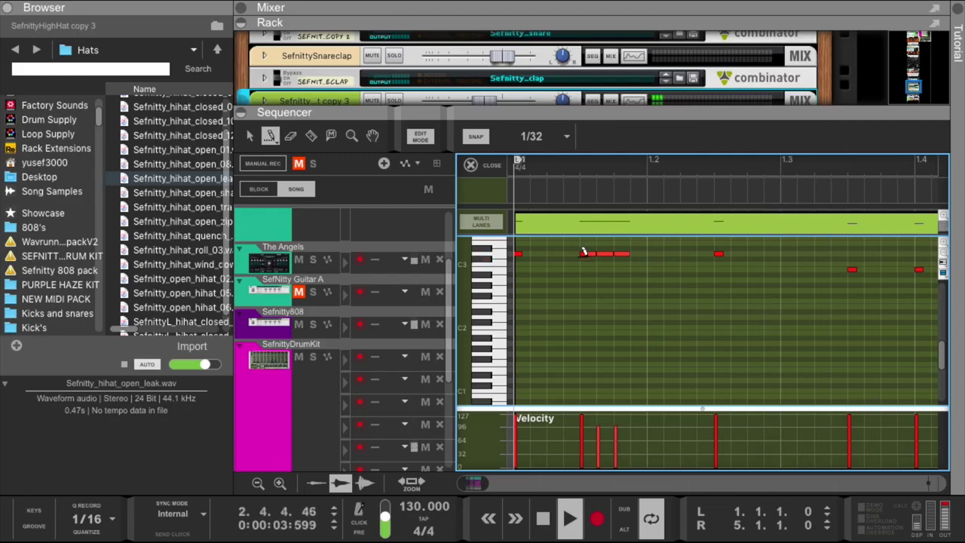
Replace the D3 hit at 1.1.3 with a thirty-second note and extend the roll with another at 1.1.4.120.
key(q)
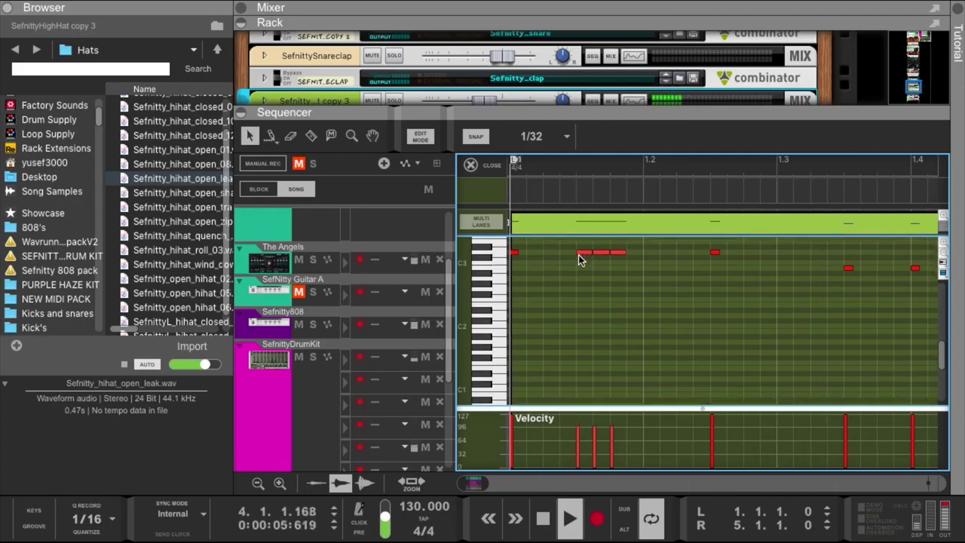
key(Return)
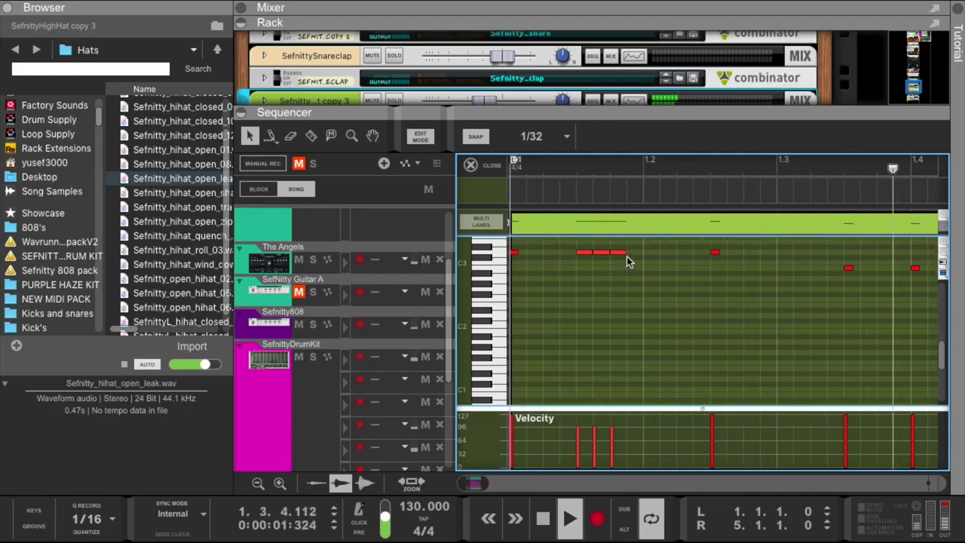
key(r)
key(e)
key(w)
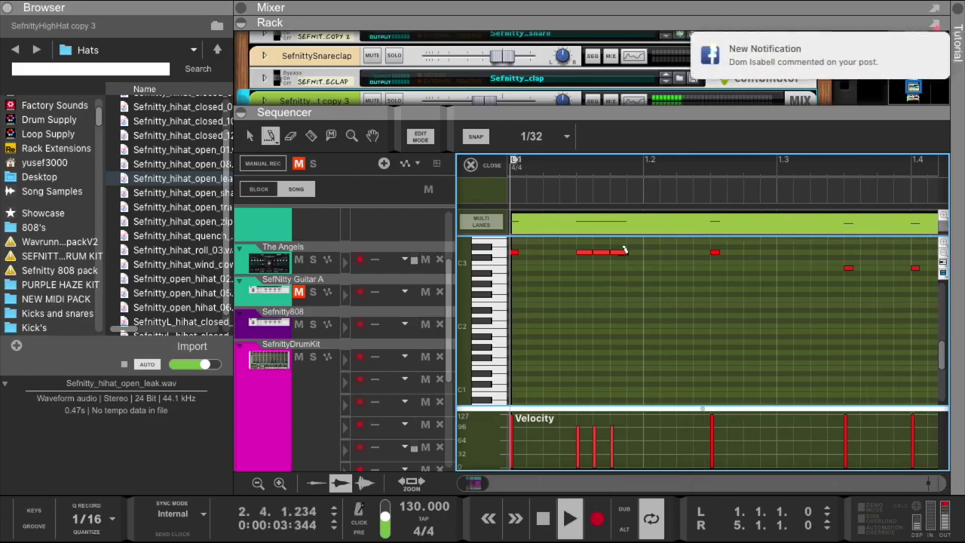
click(633, 252)
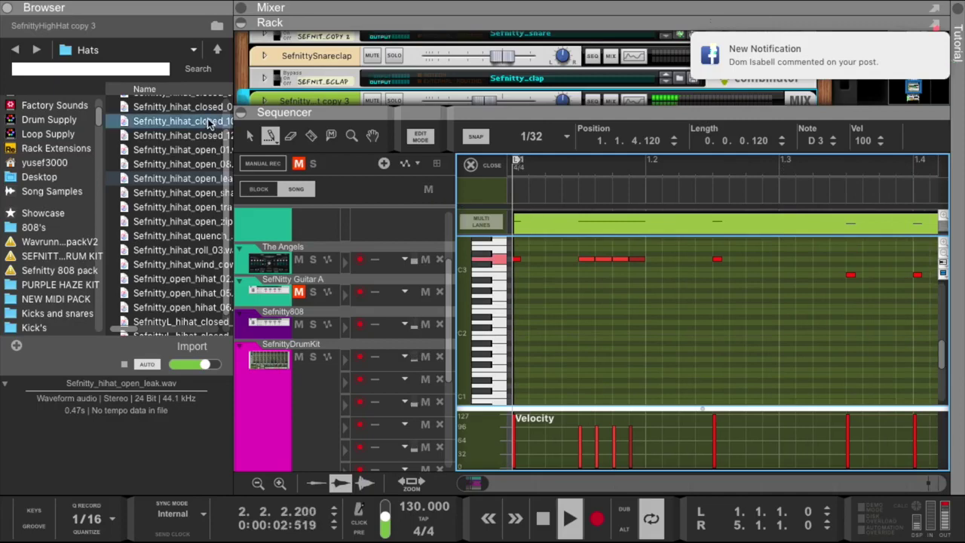
Select the four notes of the hi-hat roll starting at 1.1.3 and transpose them down to A#2.
drag(573, 240, 655, 280)
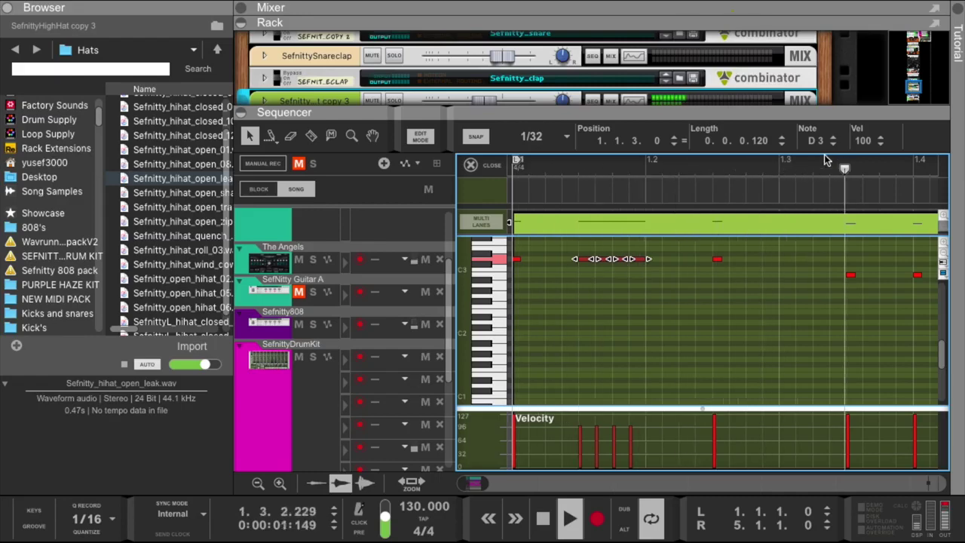
key(space)
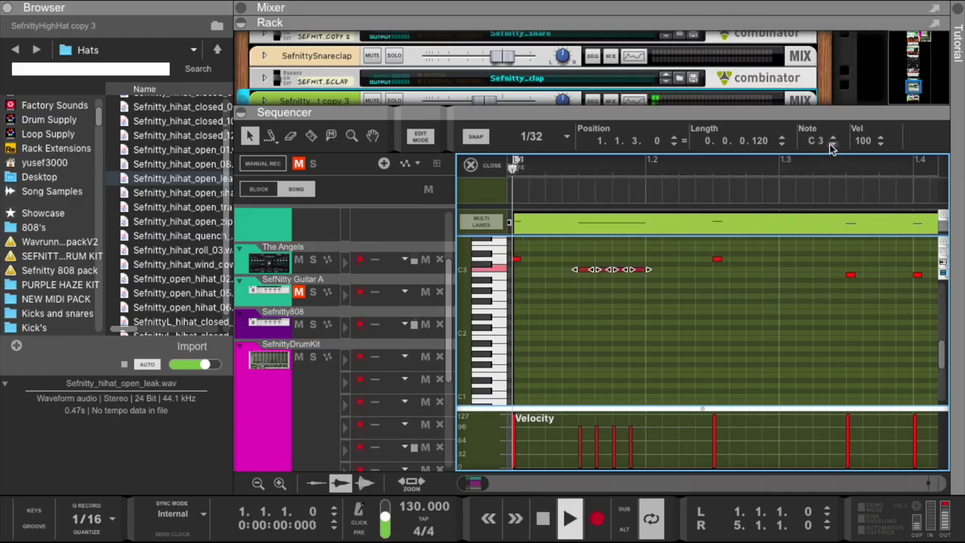
click(832, 144)
click(832, 144)
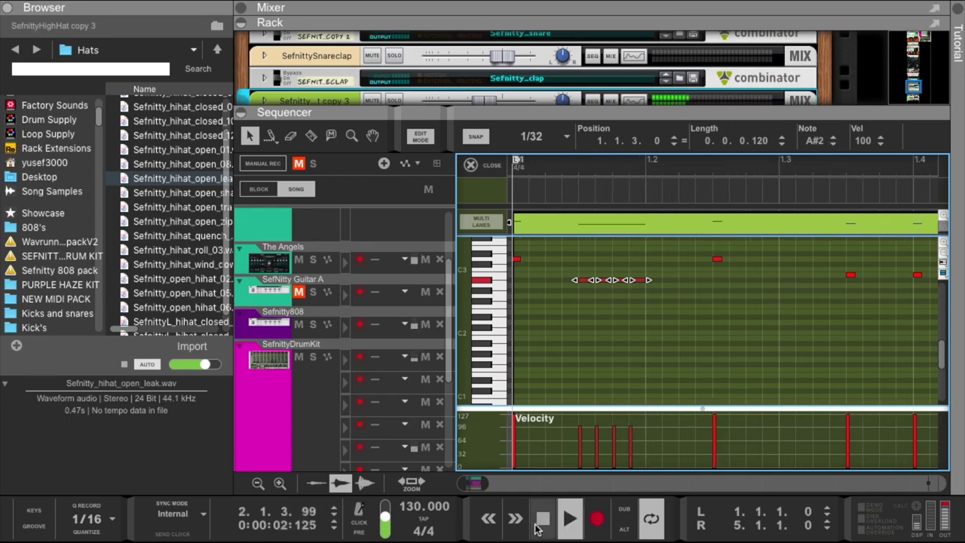
scroll(559, 295, right, 2)
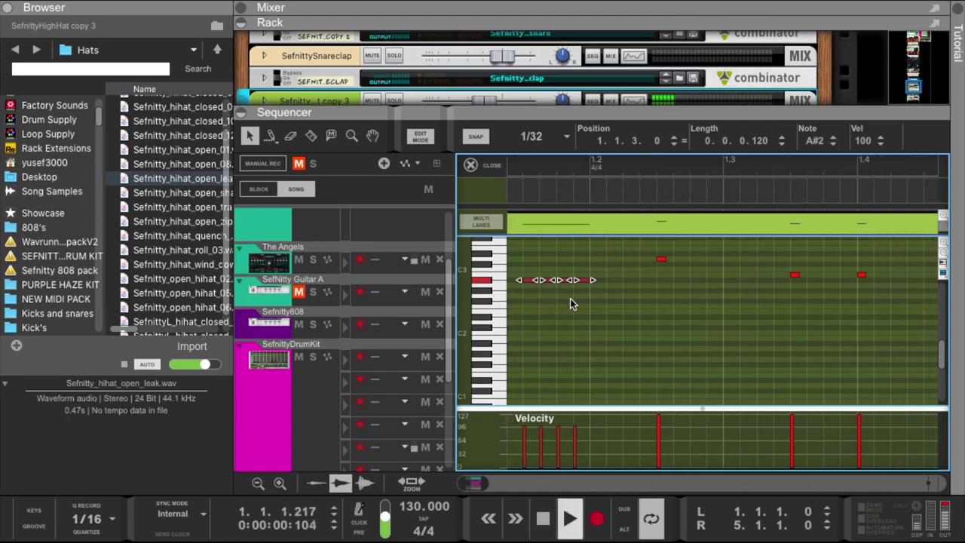
Replace the B2 hi-hat hit at 1.4.1 with a thirty-second B2 note.
scroll(622, 303, right, 5)
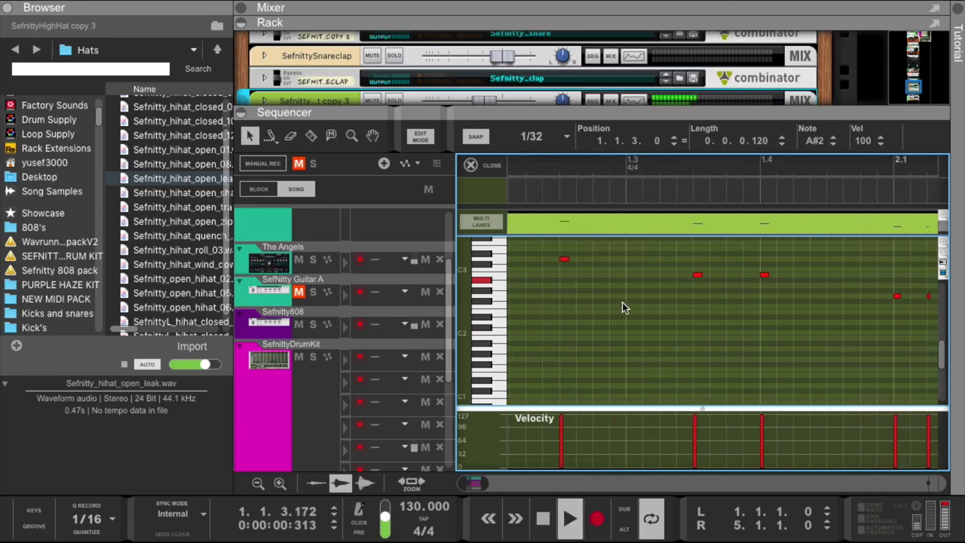
scroll(674, 303, right, 3)
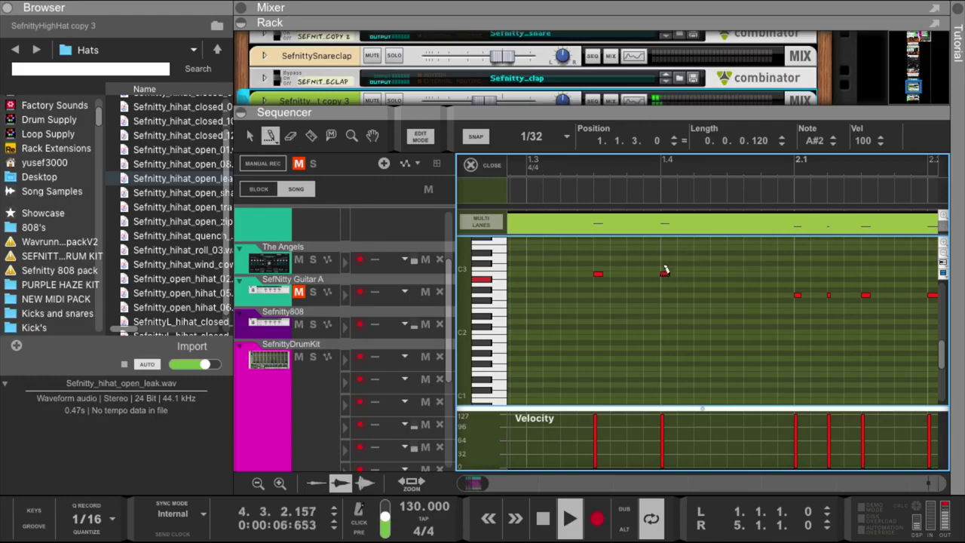
key(e)
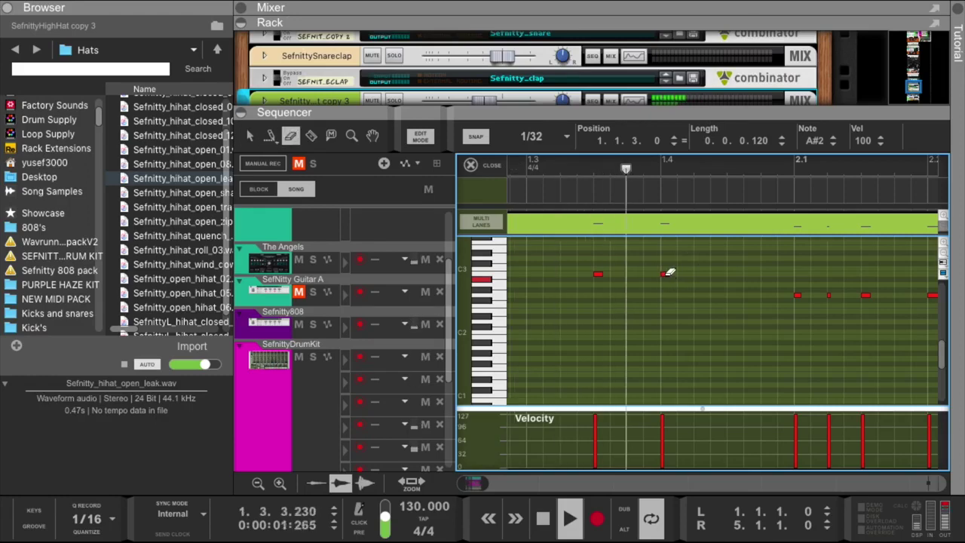
click(666, 275)
key(w)
click(662, 273)
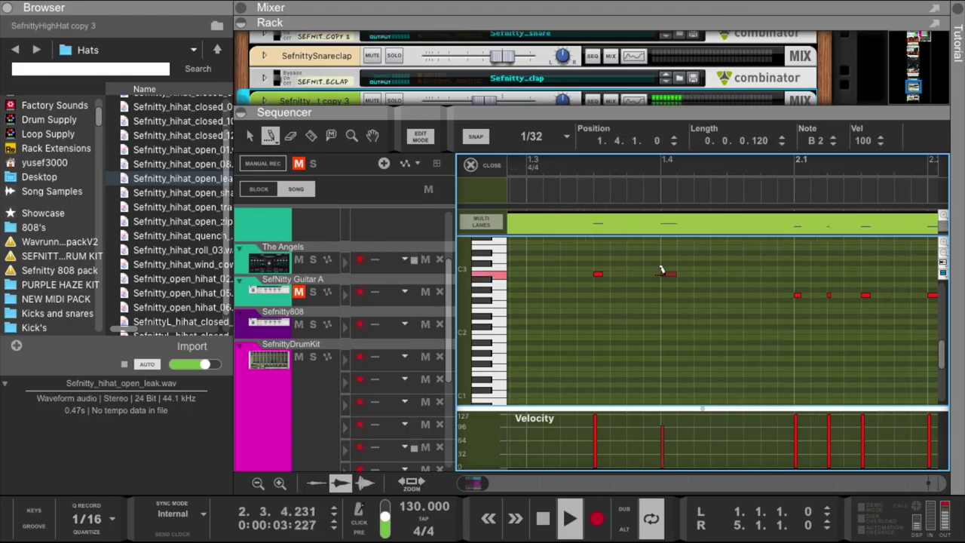
Draw thirty-second A2 hi-hat notes at 1.4.2 and 1.4.3, and return to the arrangement.
click(730, 281)
key(space)
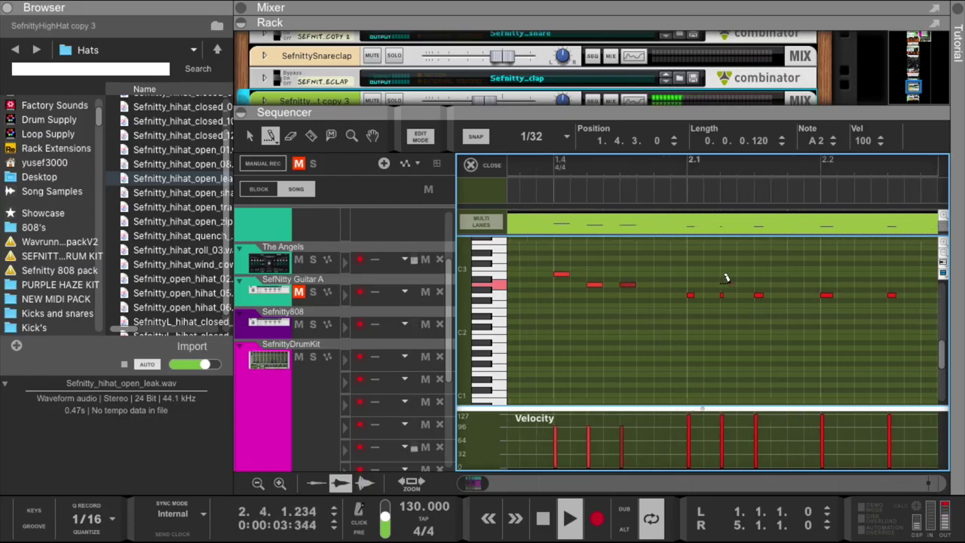
click(484, 166)
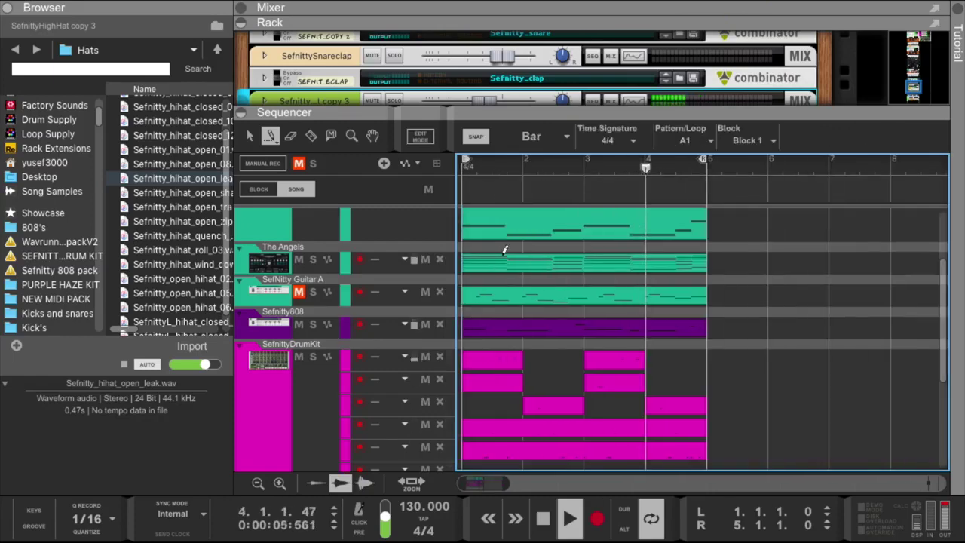
Try shortening the SefNitty Guitar A clip to two bars and copying it to bar 3.
click(249, 138)
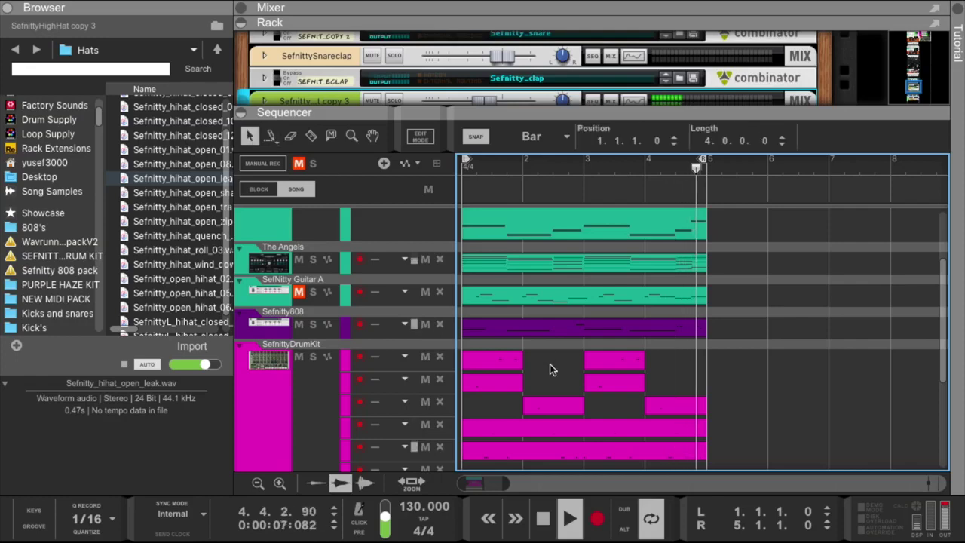
click(587, 297)
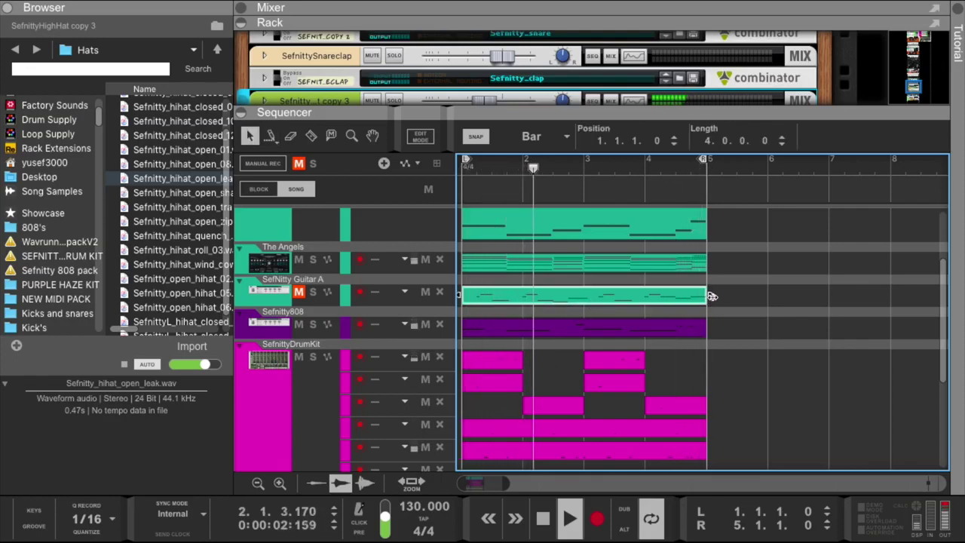
drag(710, 297, 582, 300)
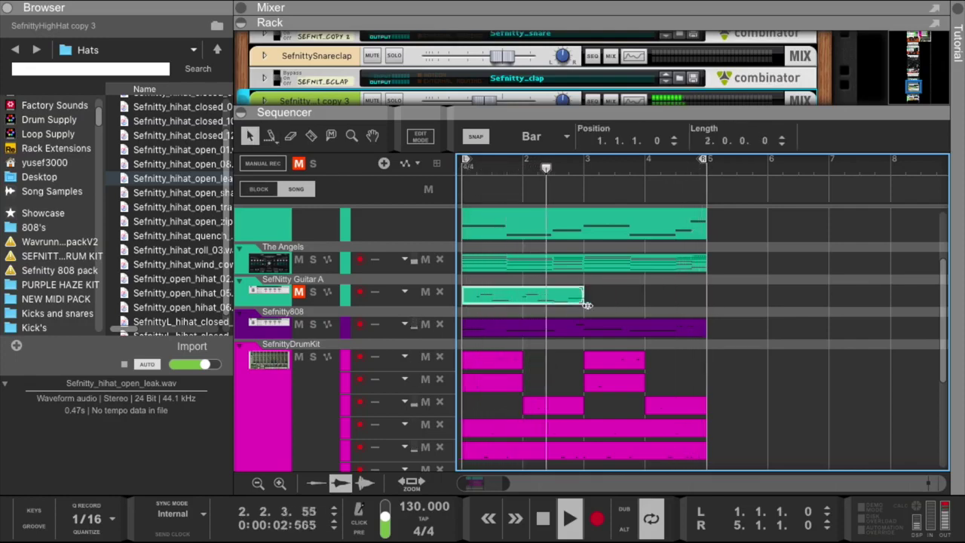
drag(524, 293, 658, 299)
Examine the notes of the first two-bar guitar clip and return to the arrangement.
double_click(514, 301)
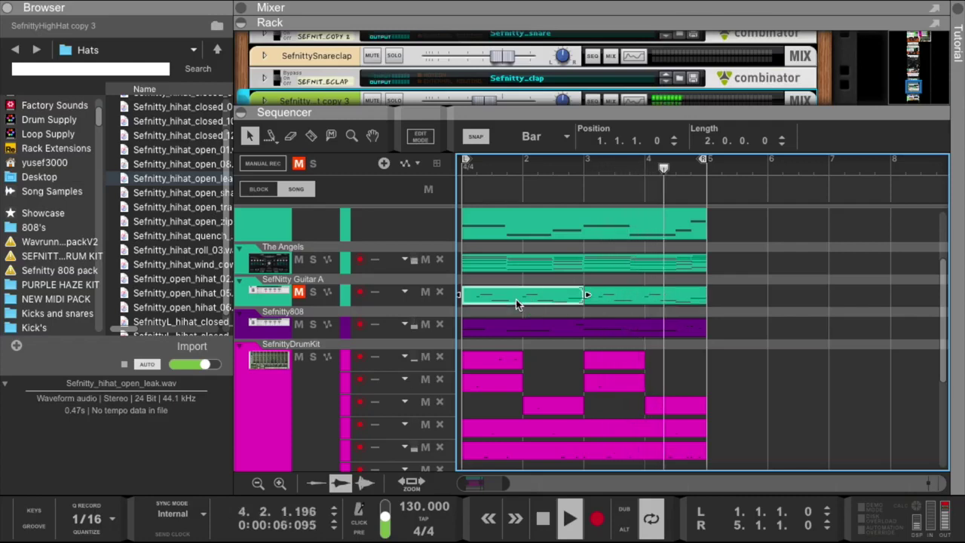
scroll(528, 407, down, 2)
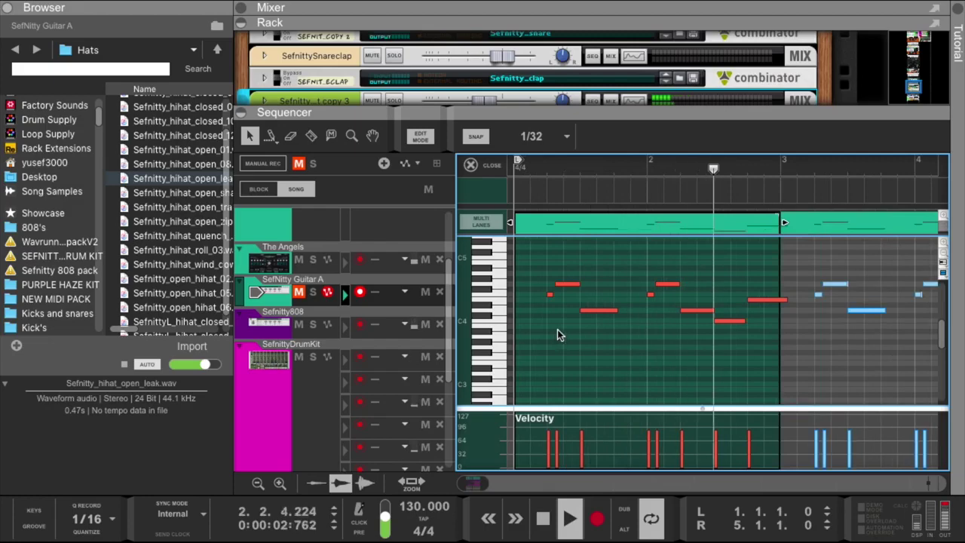
click(490, 165)
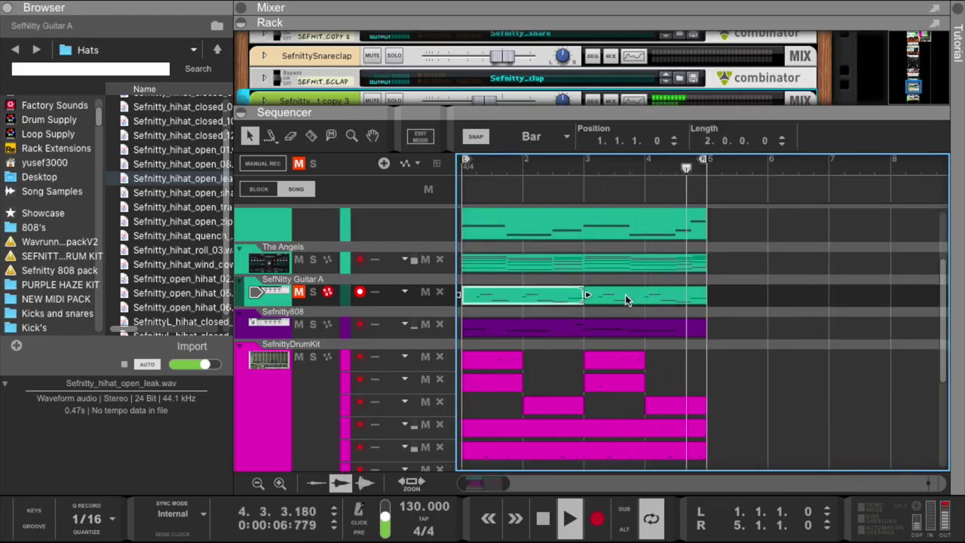
Try moving the second guitar clip to bar 7, and undo the move, the copy and the shortening.
drag(625, 294, 842, 302)
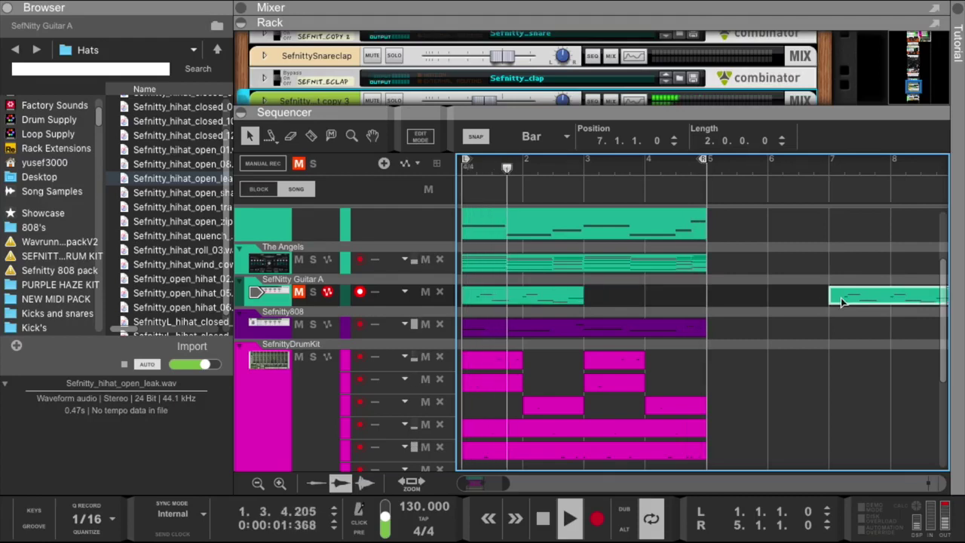
key(ctrl+z)
key(ctrl+z)
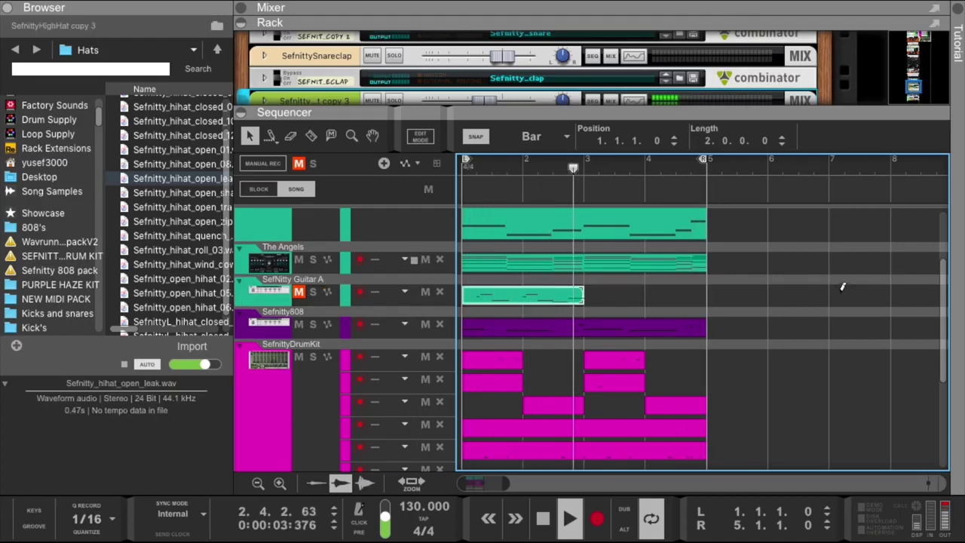
key(ctrl+z)
Shorten the SefnittyHighHat copy 3 clip to its first two bars and copy it to bar 3.
scroll(544, 352, down, 4)
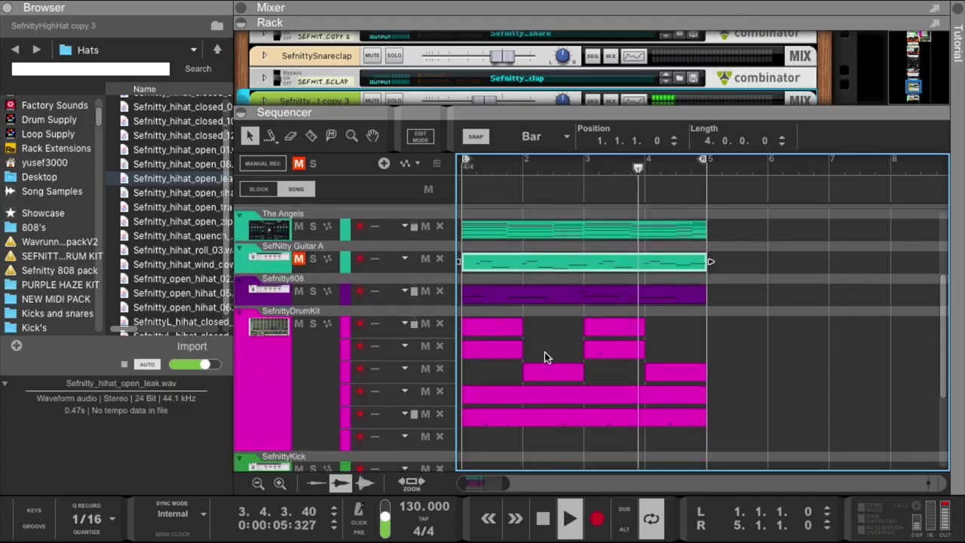
click(515, 393)
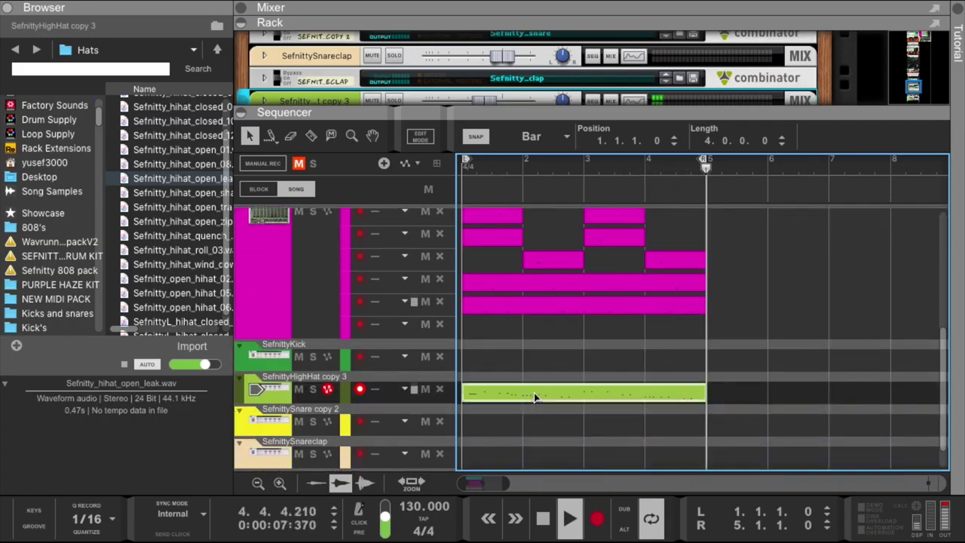
drag(711, 390, 620, 388)
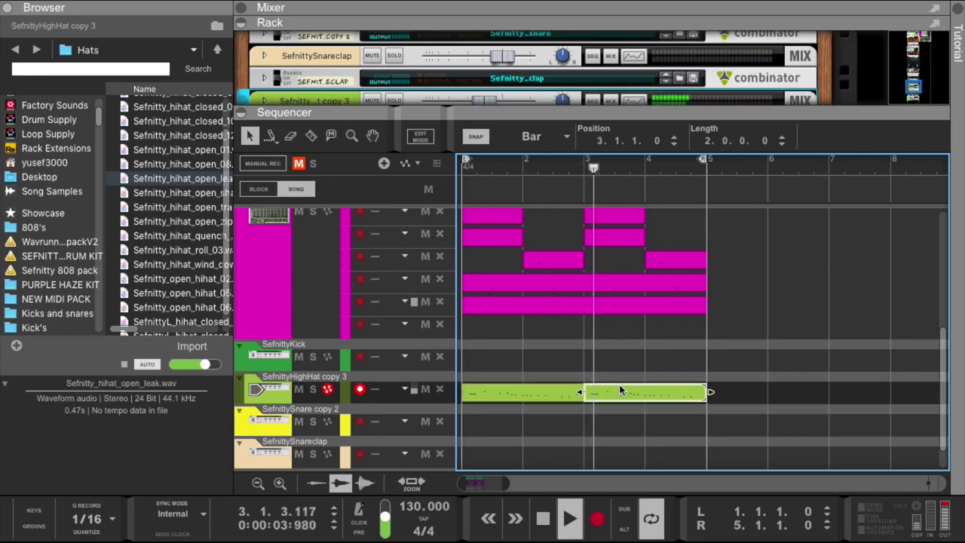
Unmute the SefNitty Guitar A track.
scroll(557, 358, up, 3)
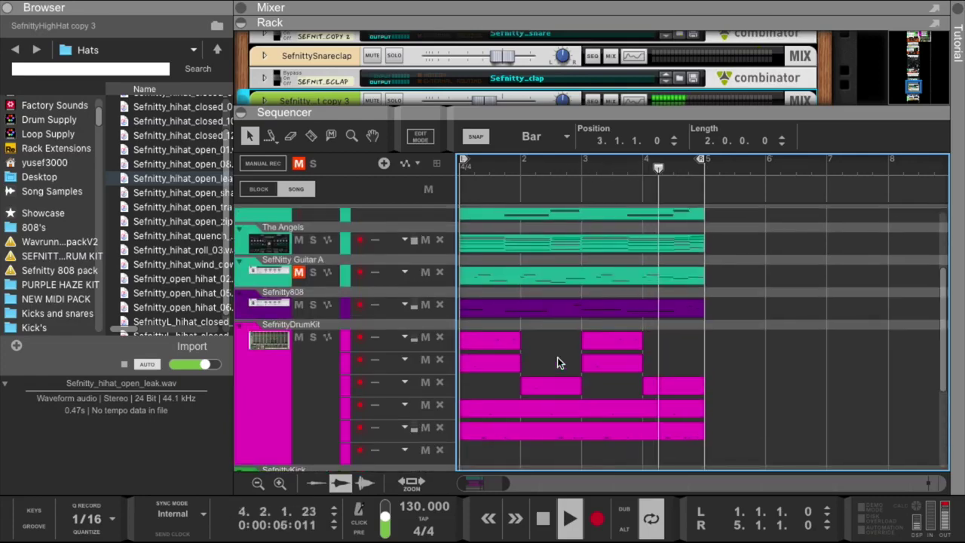
click(433, 285)
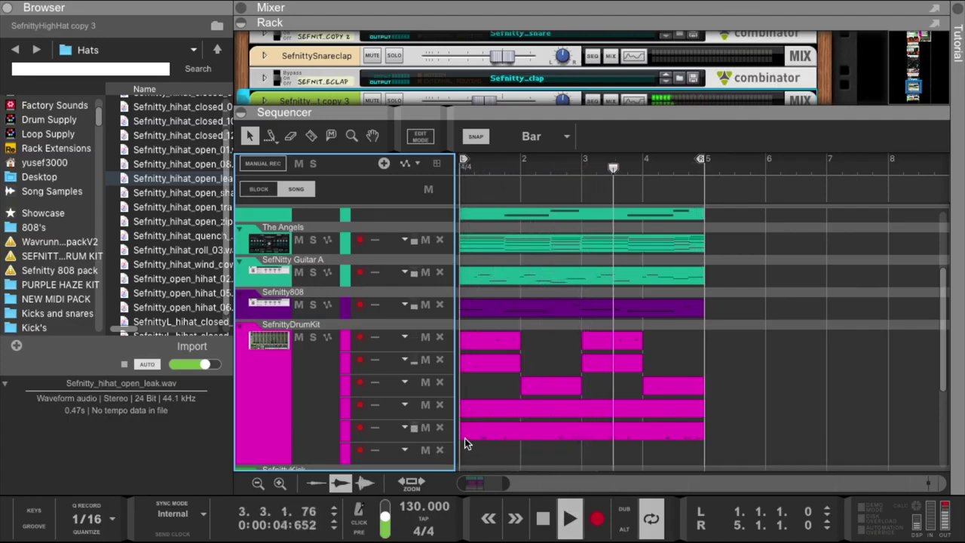
scroll(539, 315, up, 2)
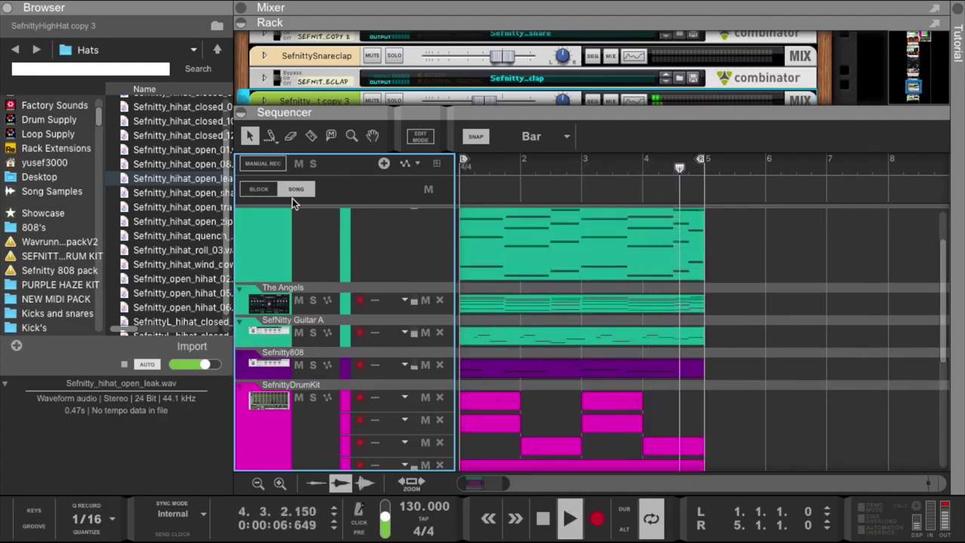
Route the Concert Grand, The Angels and SefNitty Guitar A mixer channels together to a new output bus.
click(351, 18)
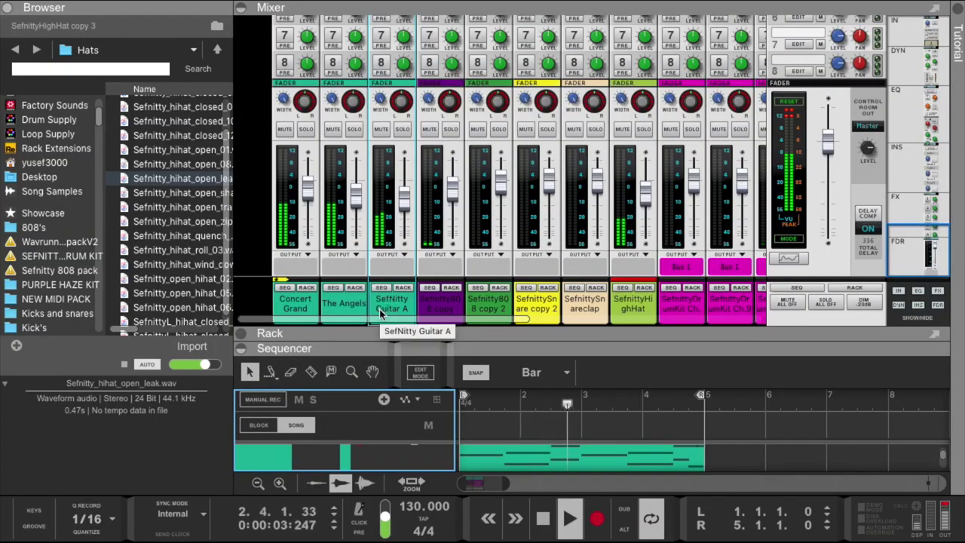
click(294, 324)
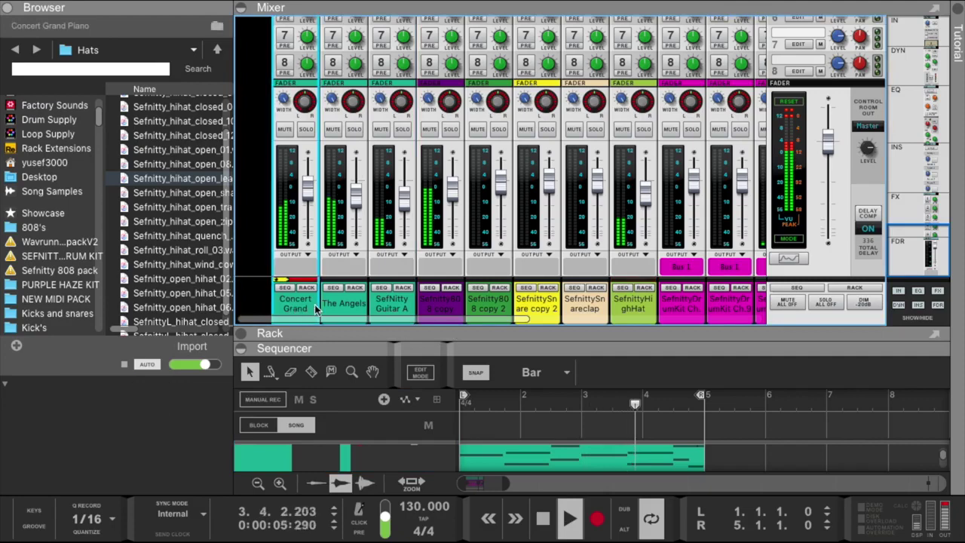
click(343, 303)
shift+click(390, 306)
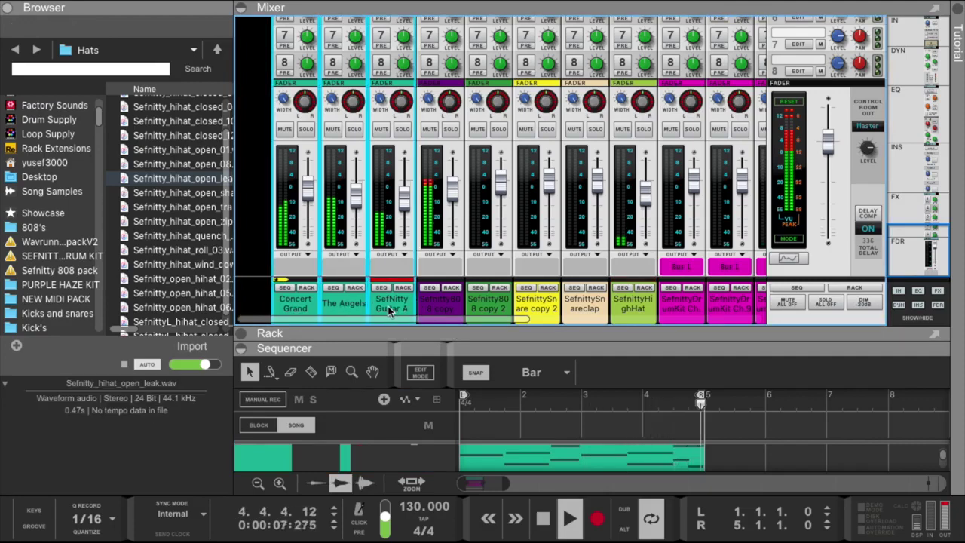
right_click(390, 309)
mouse_move(490, 488)
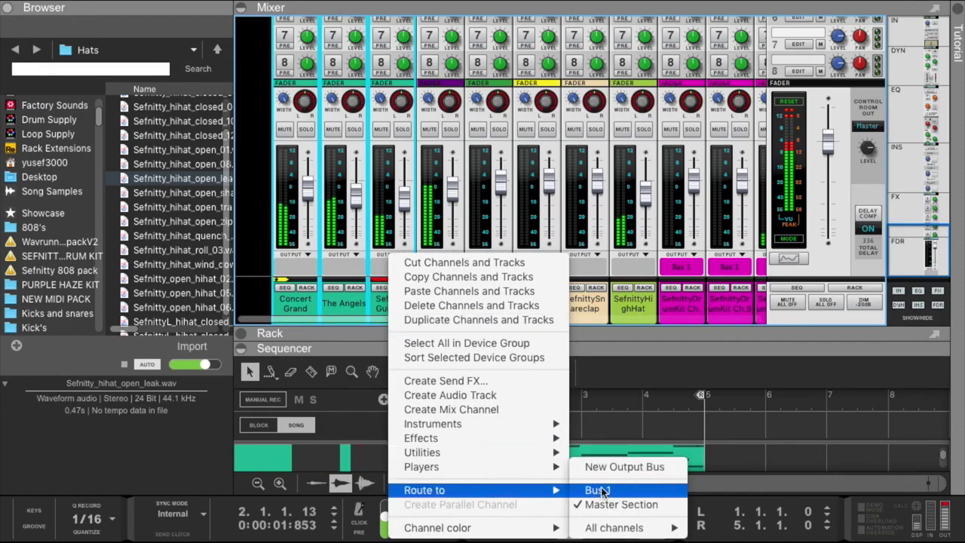
click(603, 467)
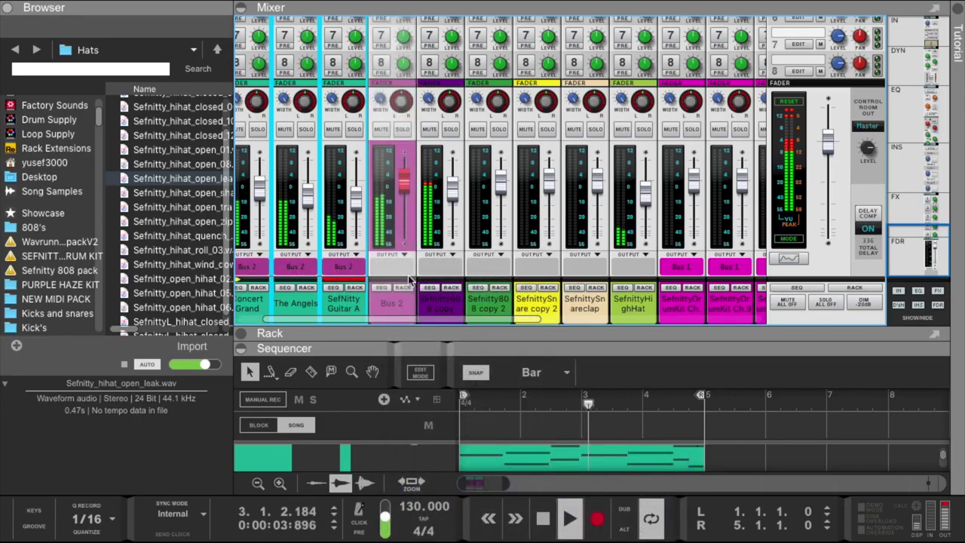
Select the Bus 2 channel and show its insert effects area in an enlarged rack view.
click(403, 291)
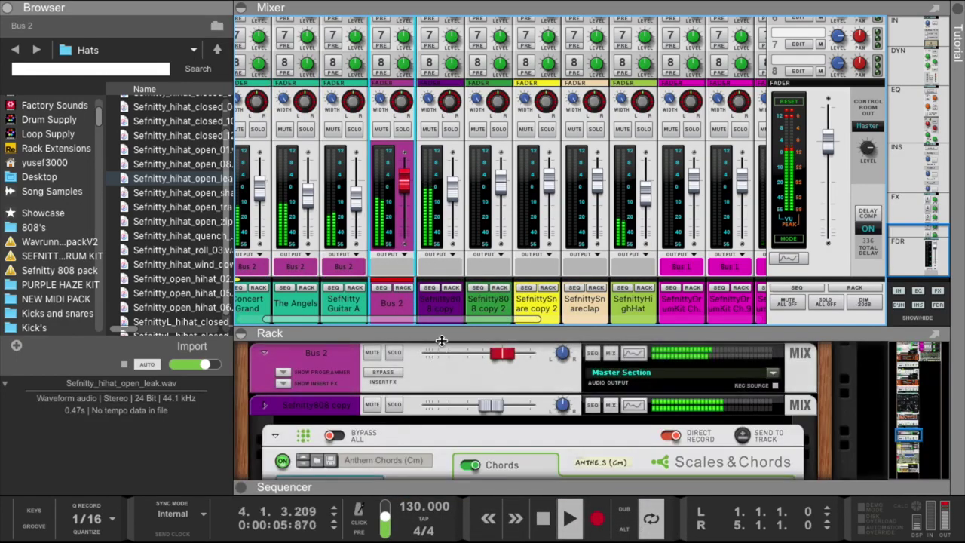
drag(444, 320, 417, 113)
scroll(285, 238, up, 2)
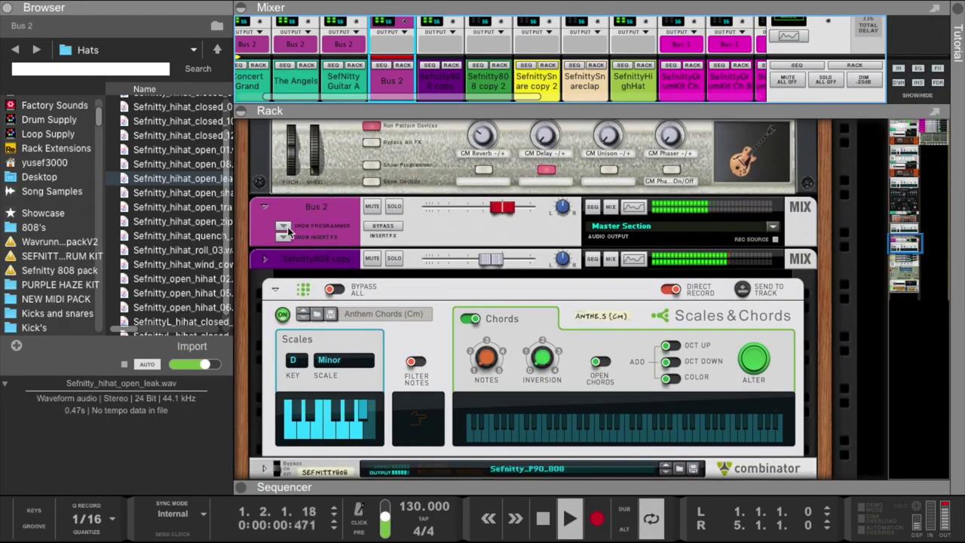
click(283, 236)
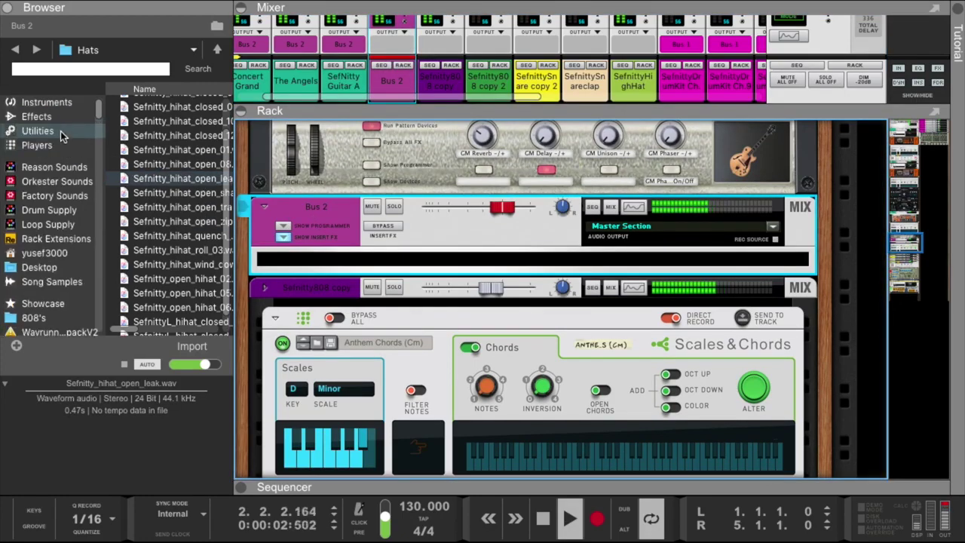
Add the HalfTime effect to Bus 2's insert effects and open its plugin window.
scroll(64, 130, up, 3)
click(60, 119)
scroll(155, 187, down, 15)
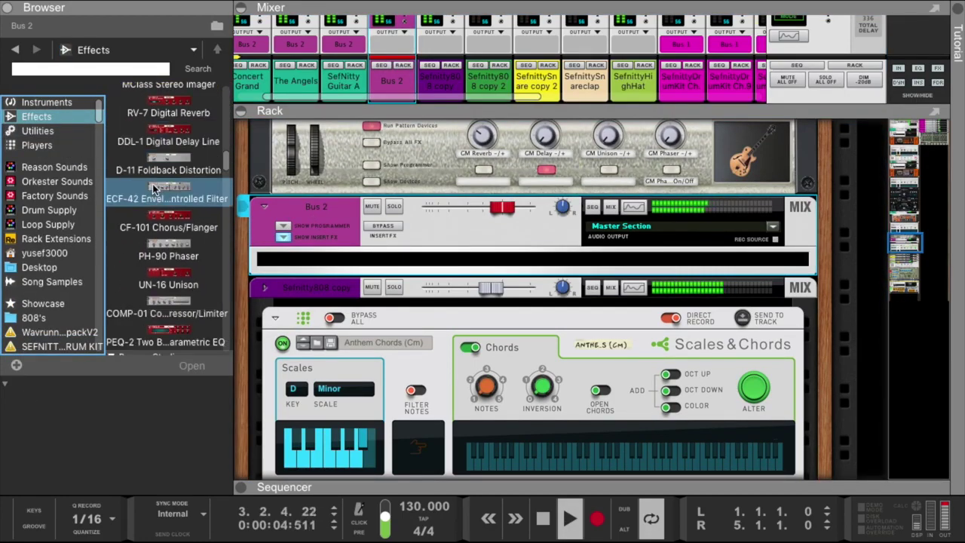
drag(154, 187, 357, 253)
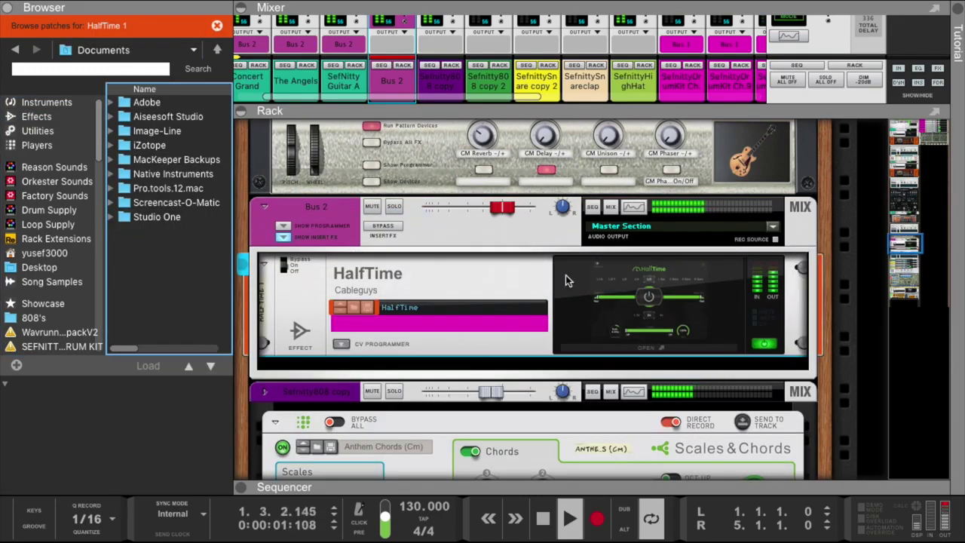
click(638, 307)
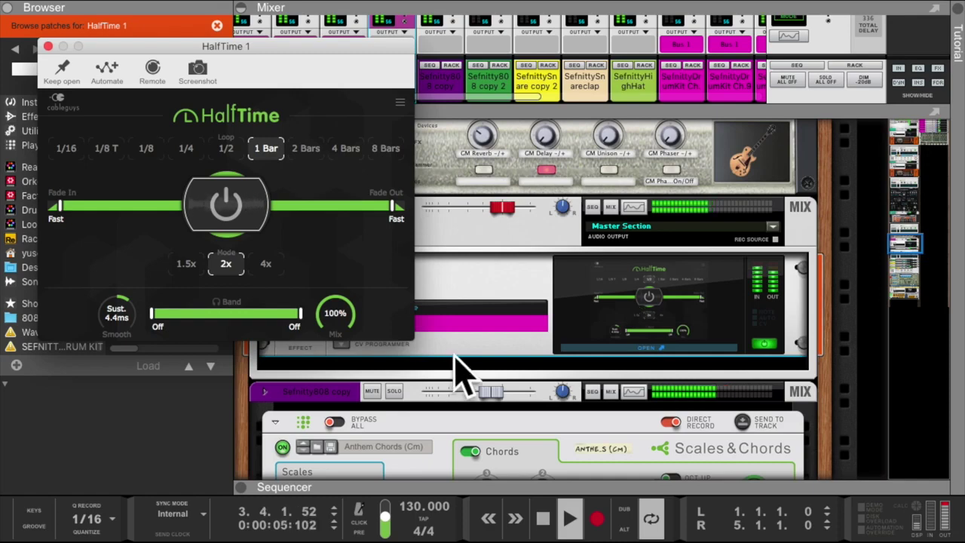
Show the sequencer below the rack and set HalfTime's loop length to 1/2.
click(468, 488)
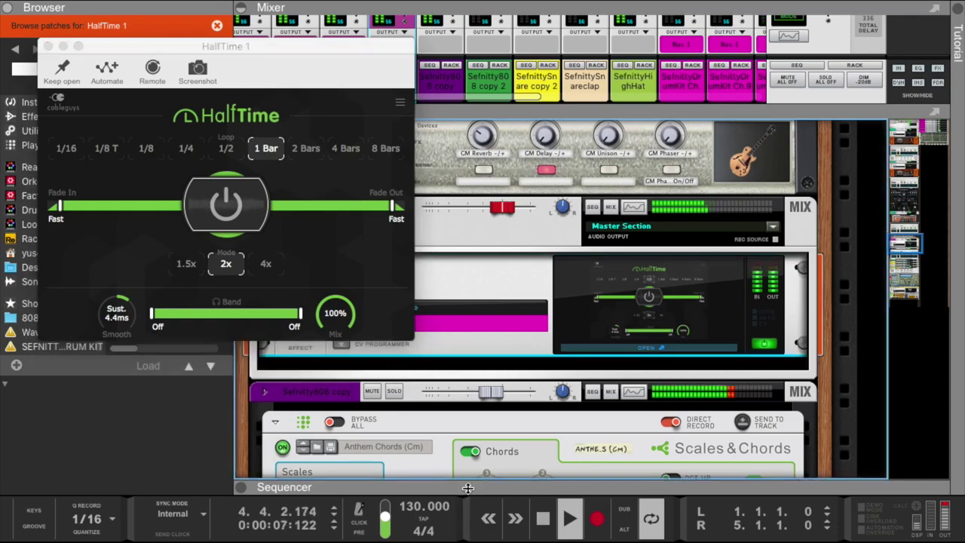
drag(478, 417, 478, 220)
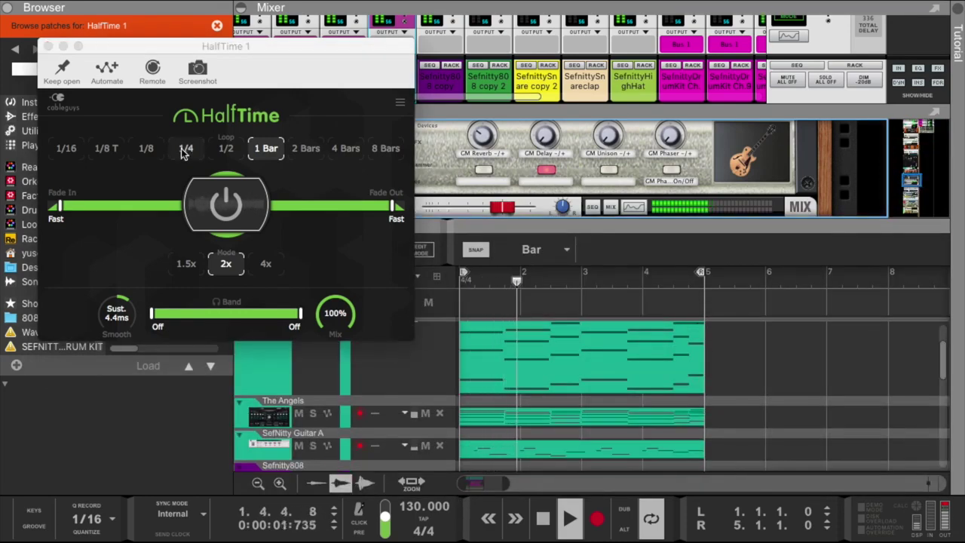
click(227, 150)
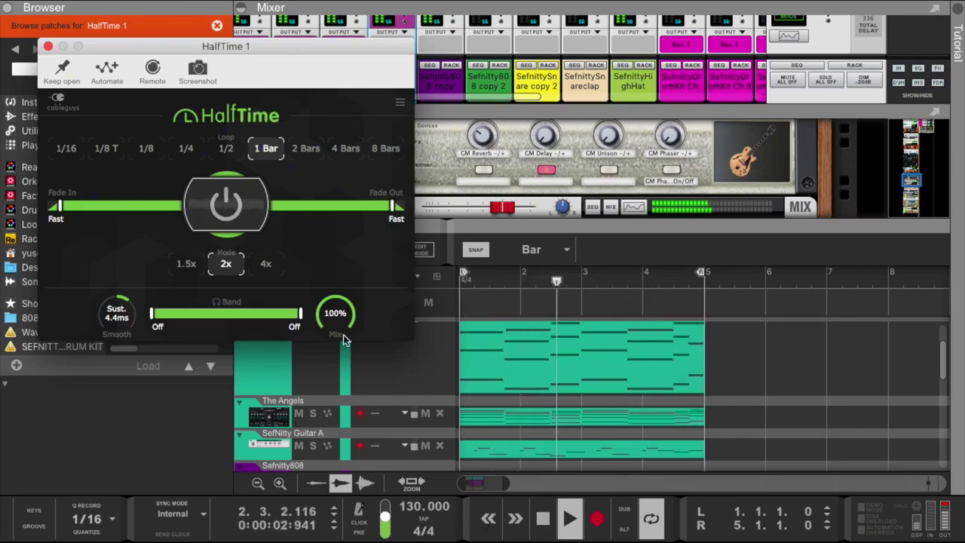
click(226, 150)
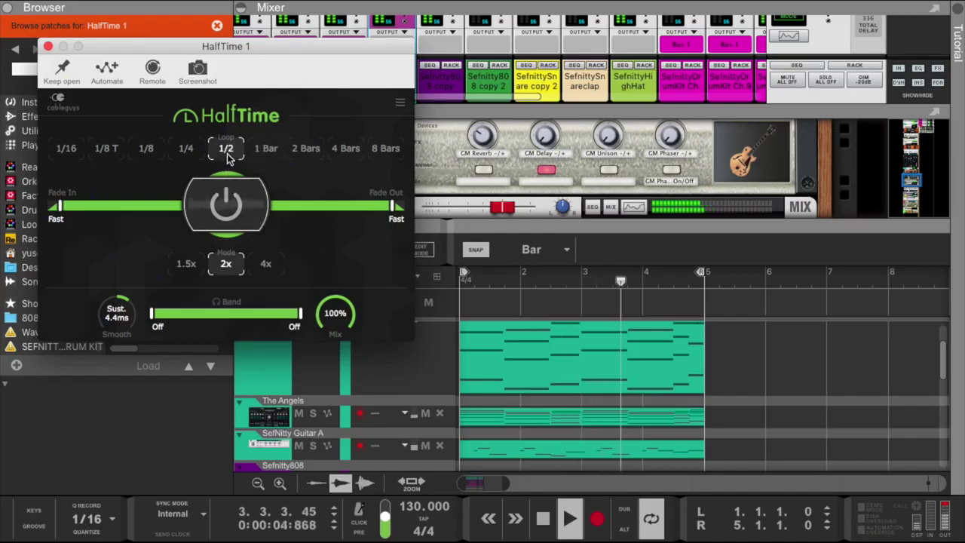
Switch off HalfTime's processing, close its plugin window and expand the sequencer to full height.
click(230, 211)
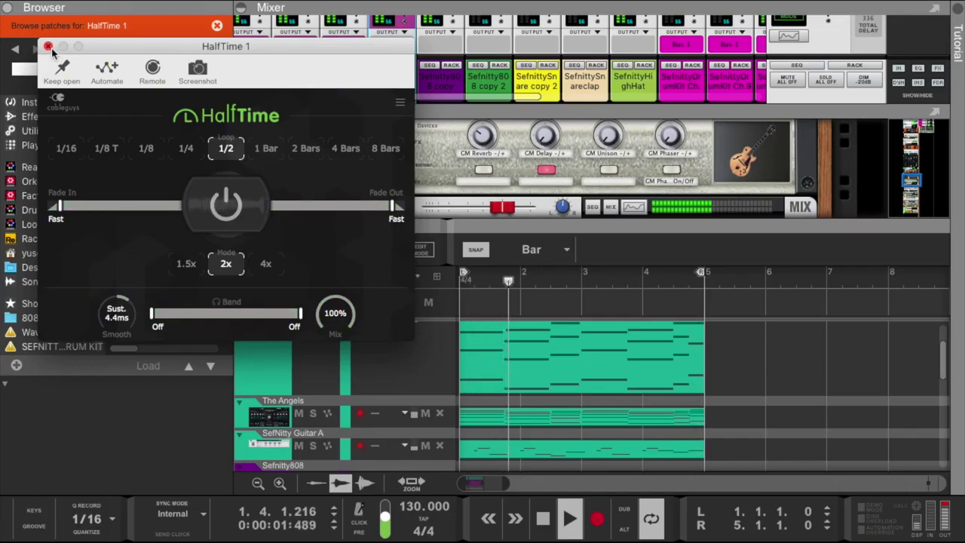
click(48, 48)
drag(419, 220, 149, 39)
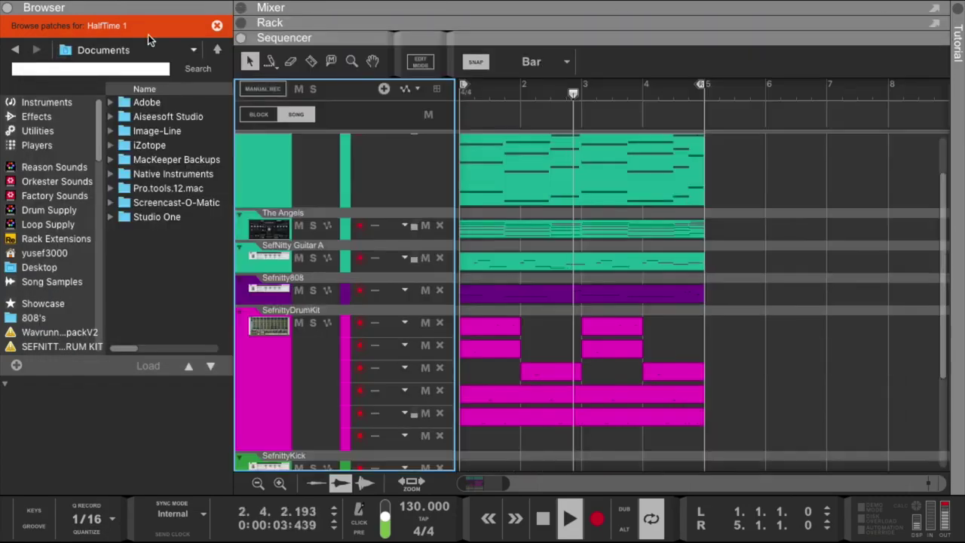
Move the SefnittyHighHat copy 3 track directly above the SefnittyKick track in the sequencer.
click(257, 484)
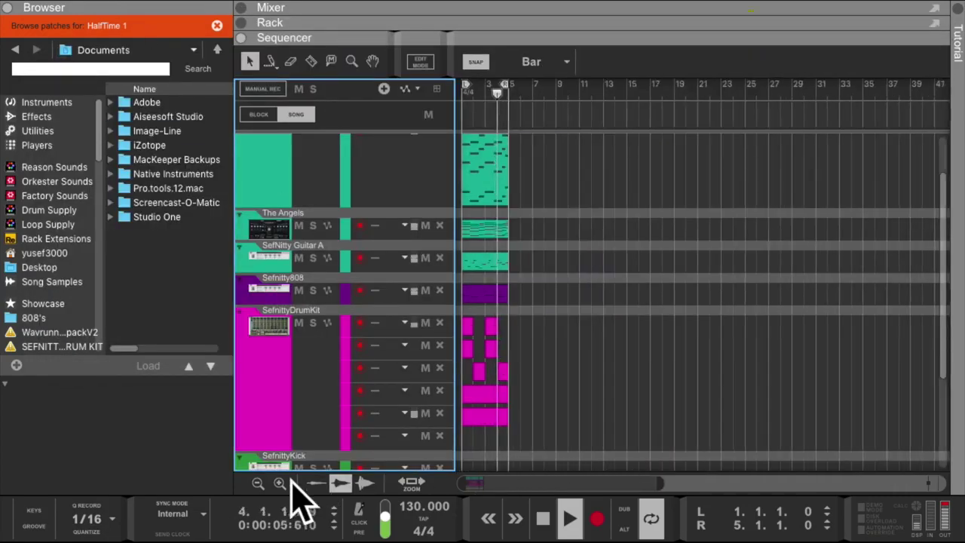
click(257, 483)
click(257, 483)
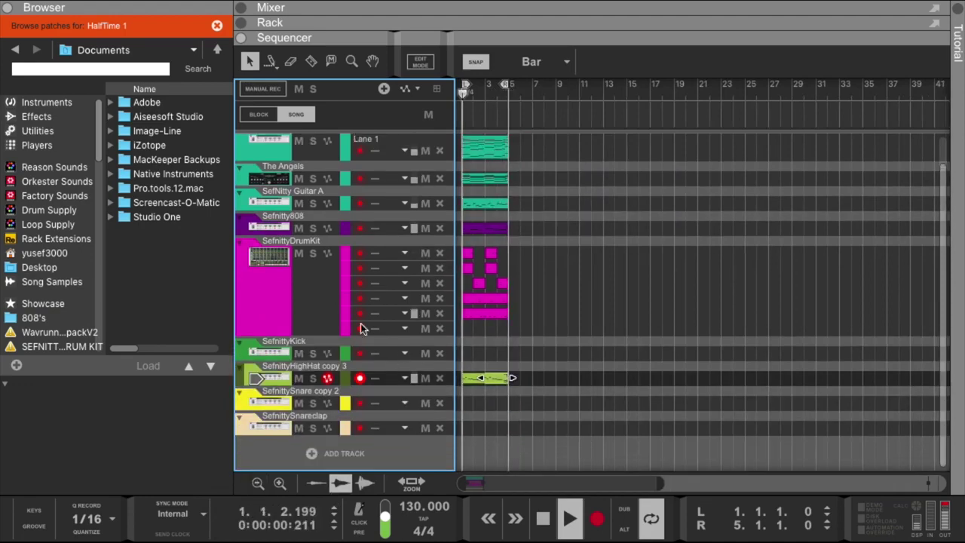
scroll(360, 329, up, 1)
click(317, 361)
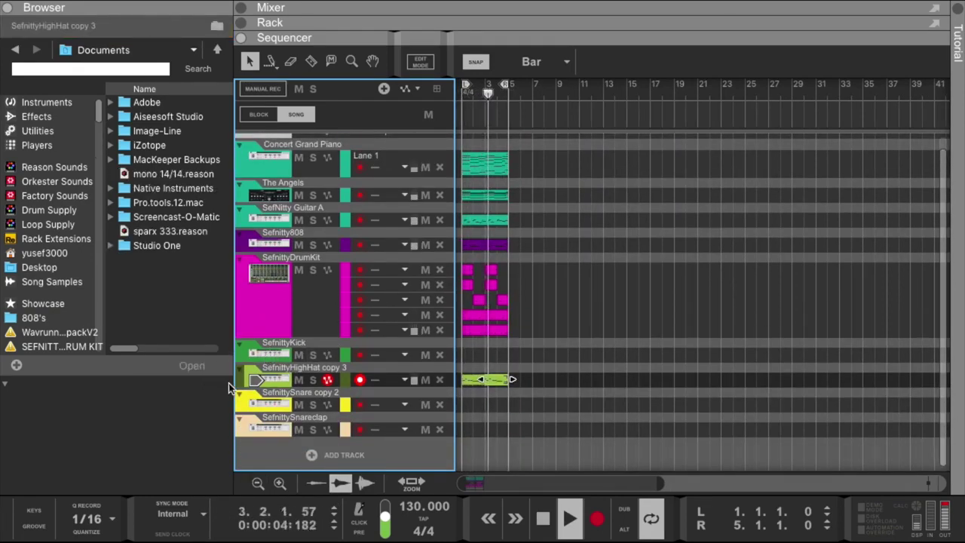
drag(245, 377, 252, 335)
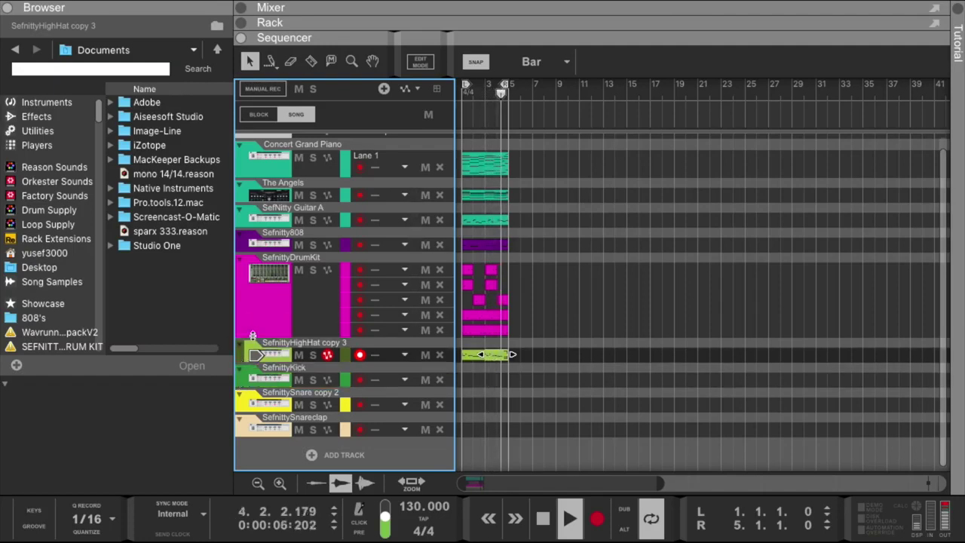
Duplicate all the four-bar clips back to back up to bar 21 and set the right locator to bar 21.
click(514, 220)
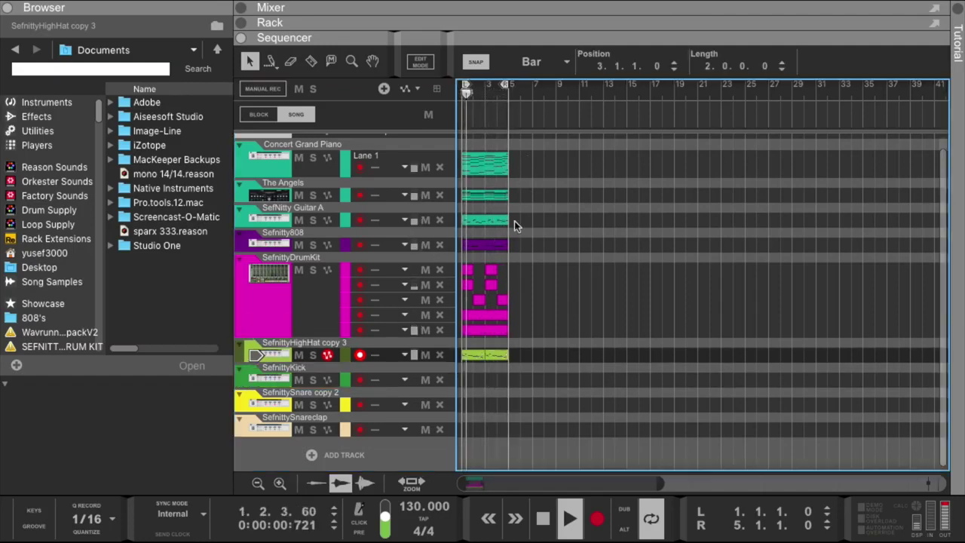
drag(523, 146, 469, 404)
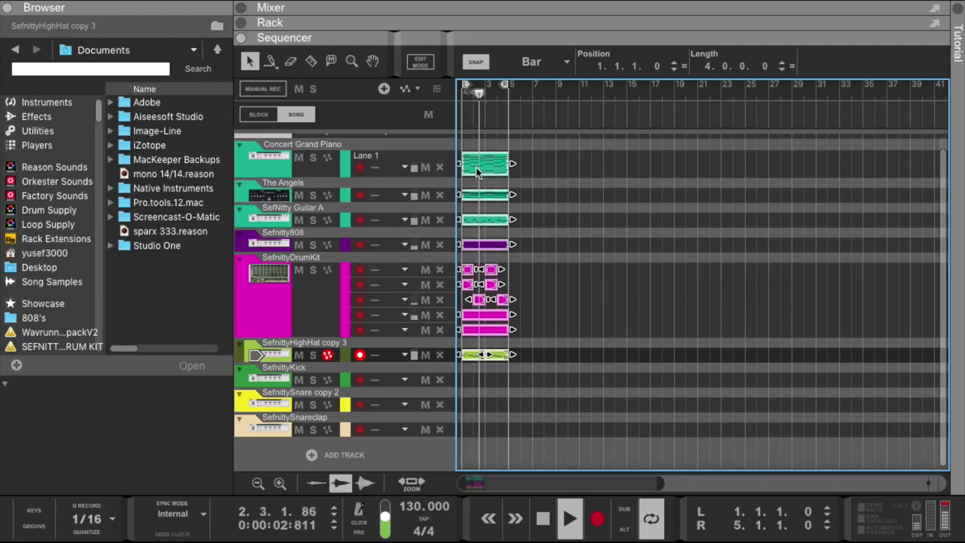
drag(476, 171, 618, 165)
key(ctrl+d)
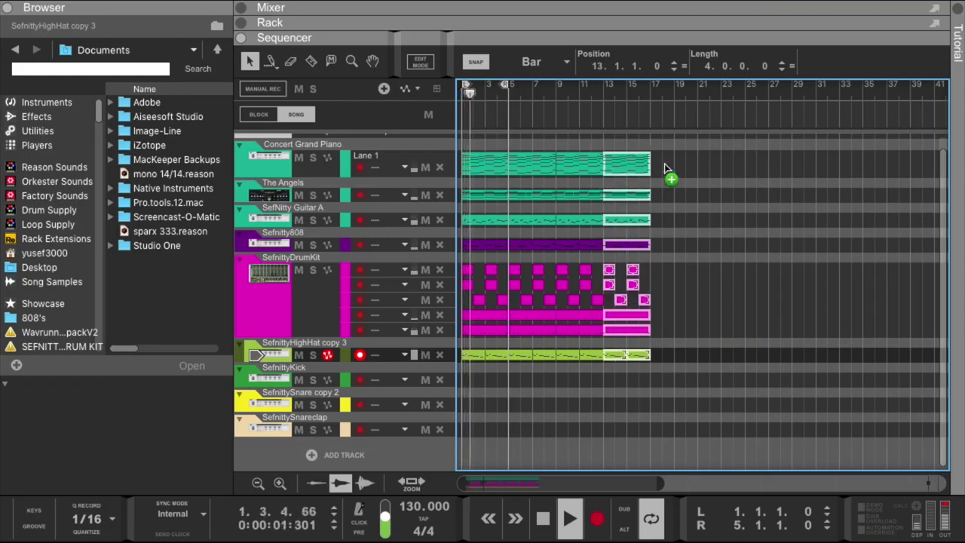
key(ctrl+d)
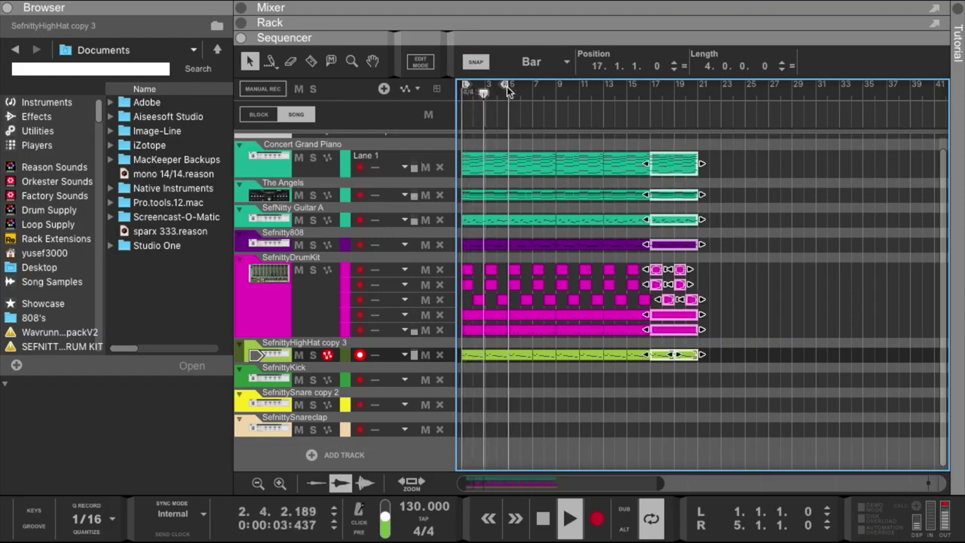
drag(505, 86, 691, 93)
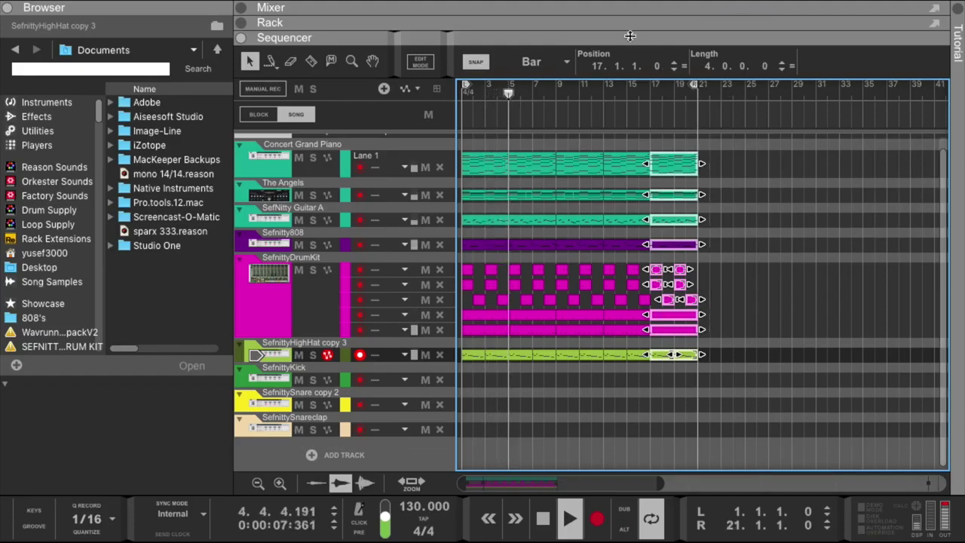
Reopen the HalfTime window from Bus 2's insert effects and set its loop length to 1 Bar.
drag(629, 35, 630, 246)
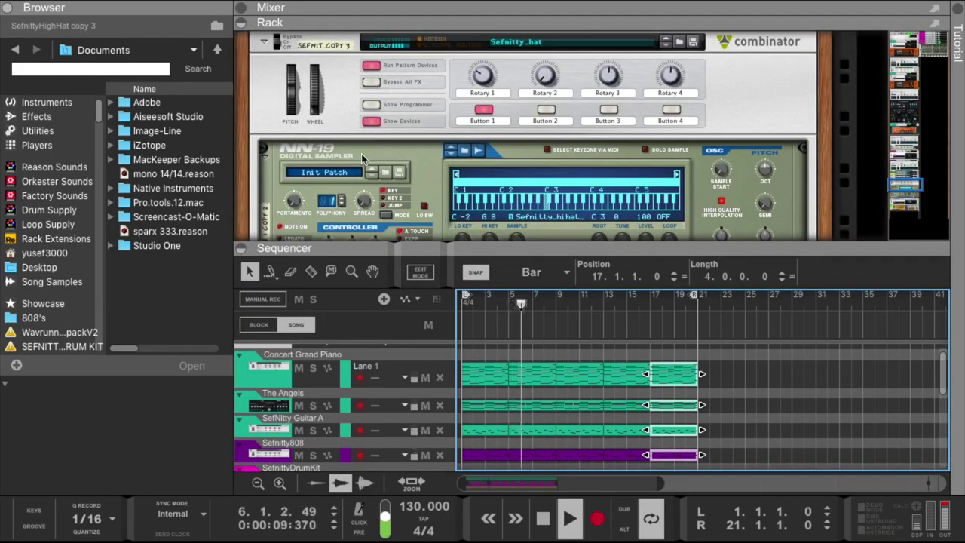
scroll(362, 159, up, 10)
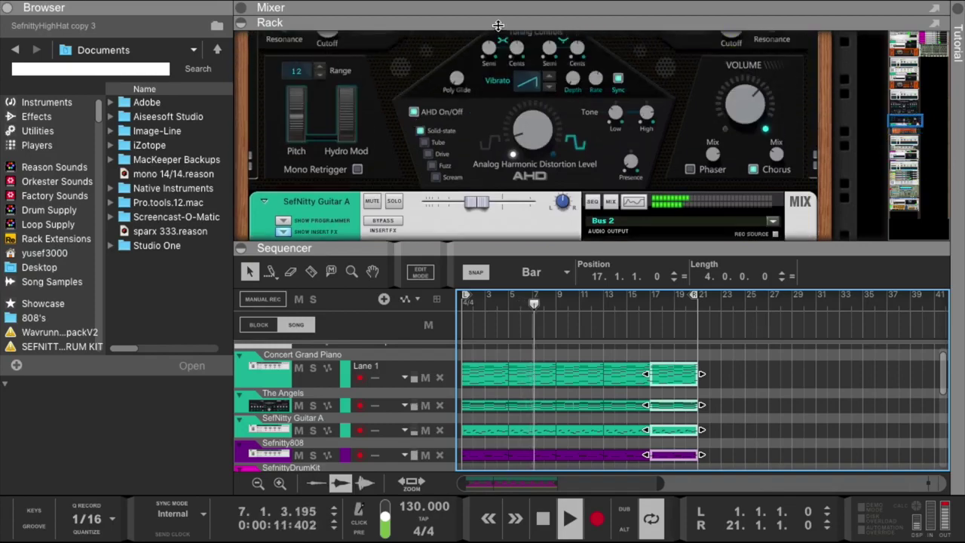
drag(497, 26, 497, 220)
click(399, 187)
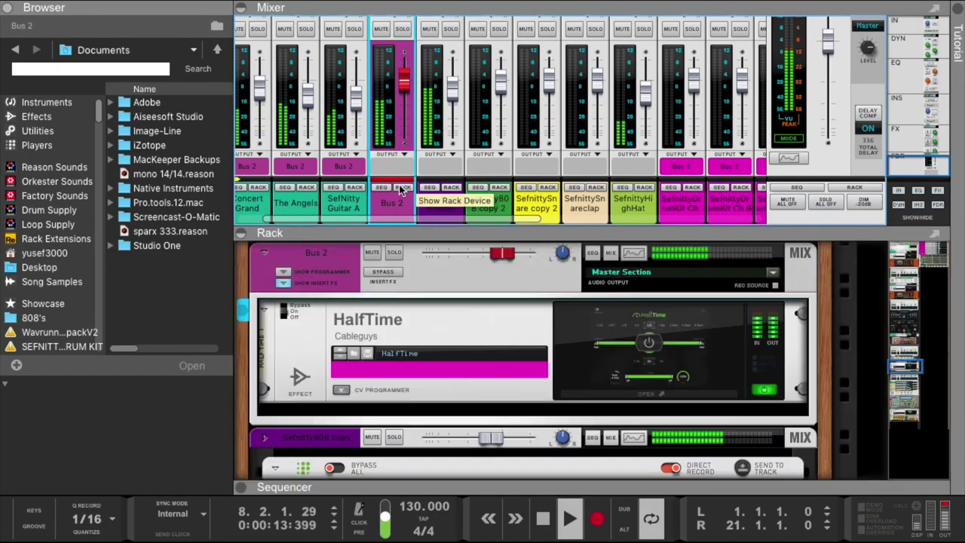
double_click(631, 339)
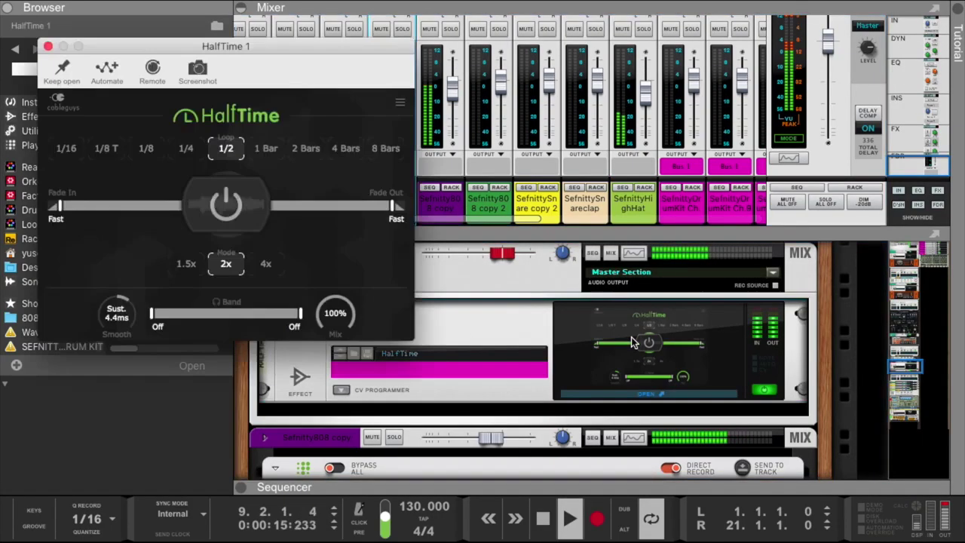
drag(261, 43, 585, 92)
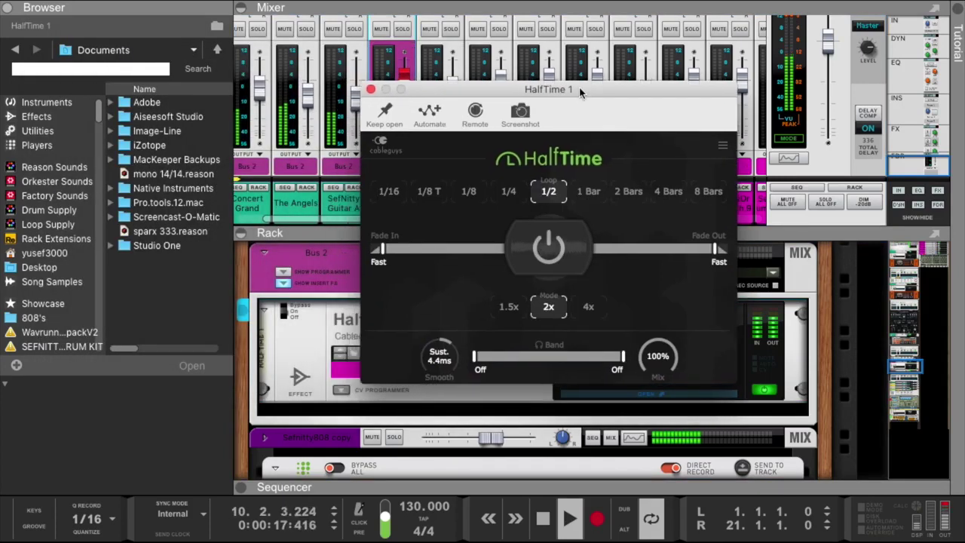
click(590, 192)
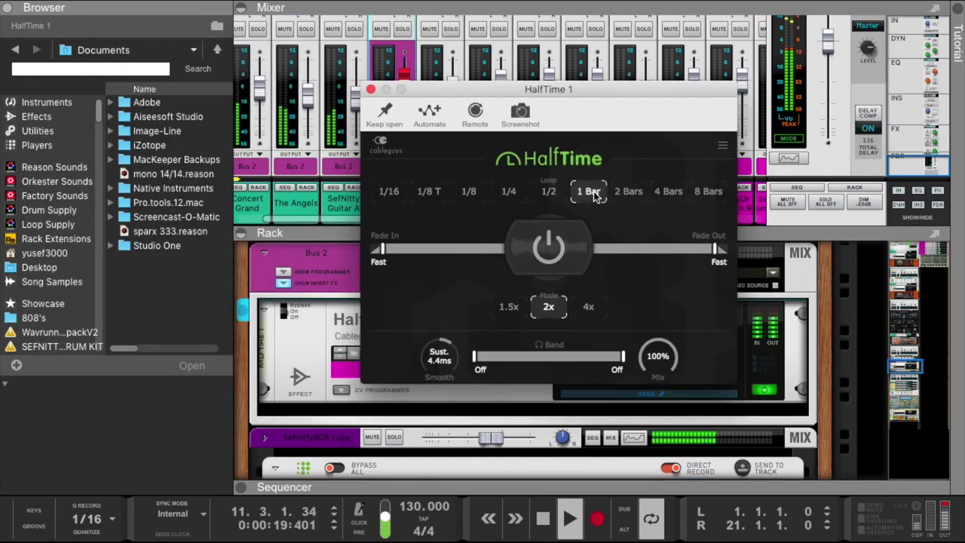
Add an automation lane for the HalfTime device's Enabled switch, and close the plugin window.
click(287, 316)
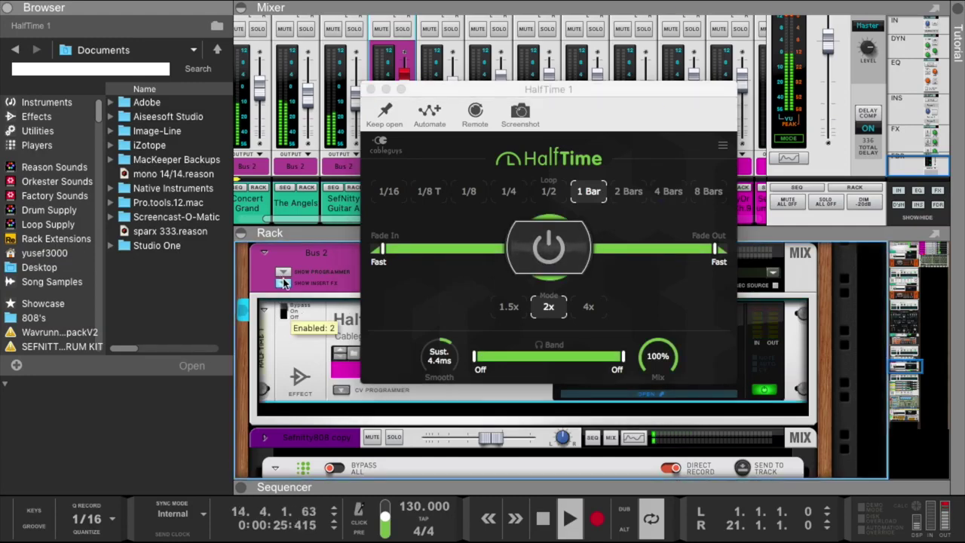
right_click(284, 314)
click(306, 315)
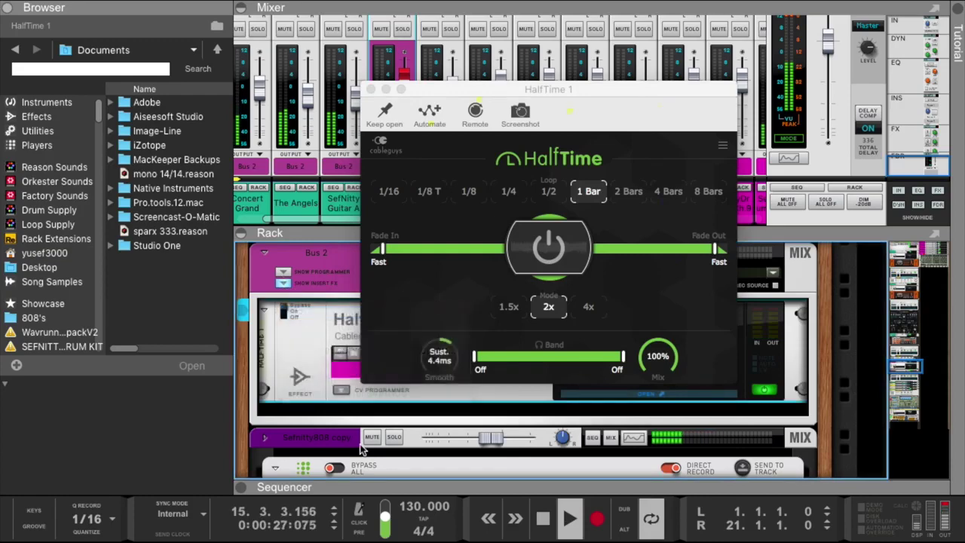
click(370, 89)
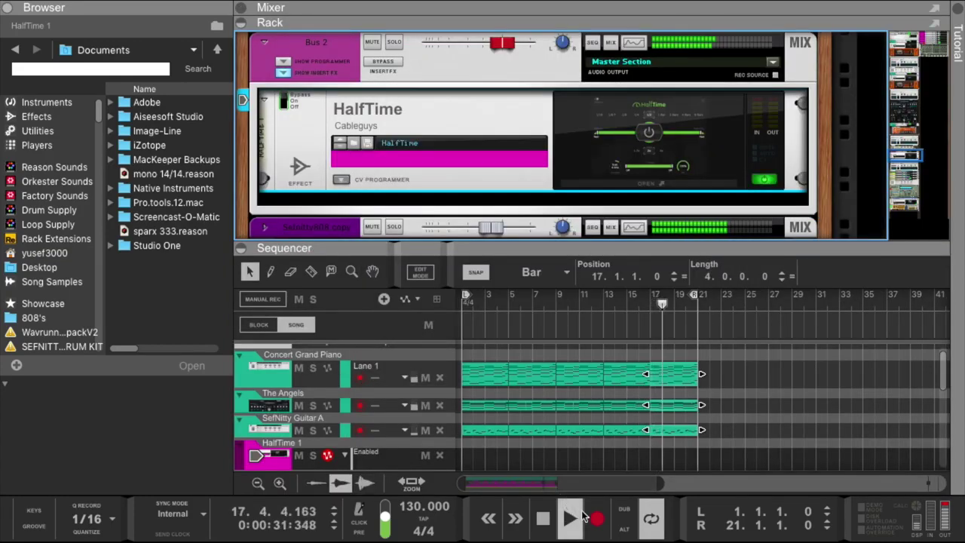
Record automation of HalfTime's Enabled switch from the song's start and extend the recorded clip to bar 21.
click(593, 519)
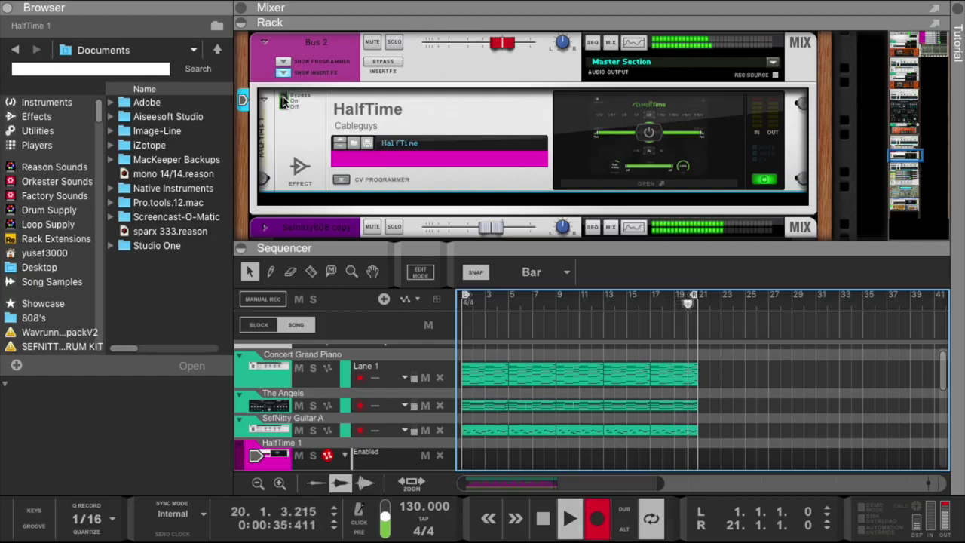
click(284, 101)
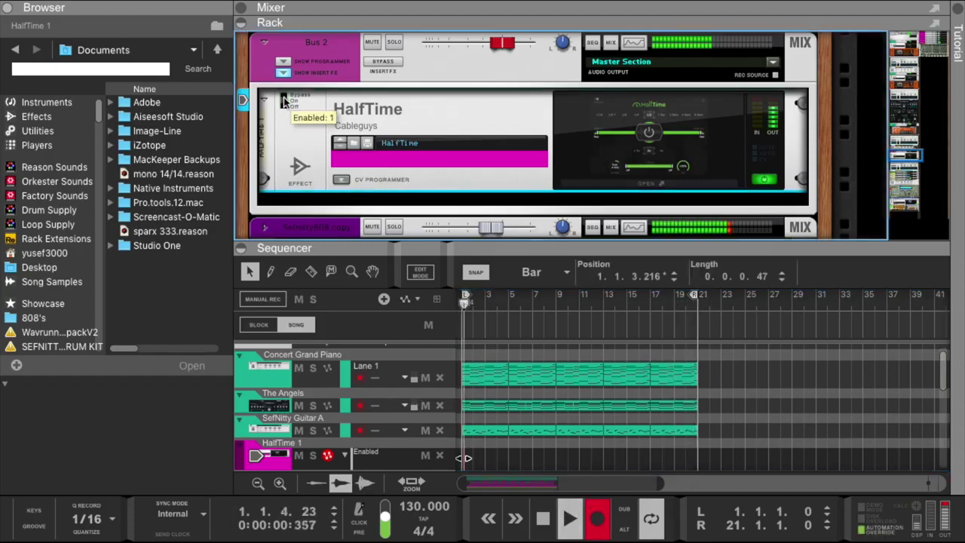
drag(476, 235, 483, 163)
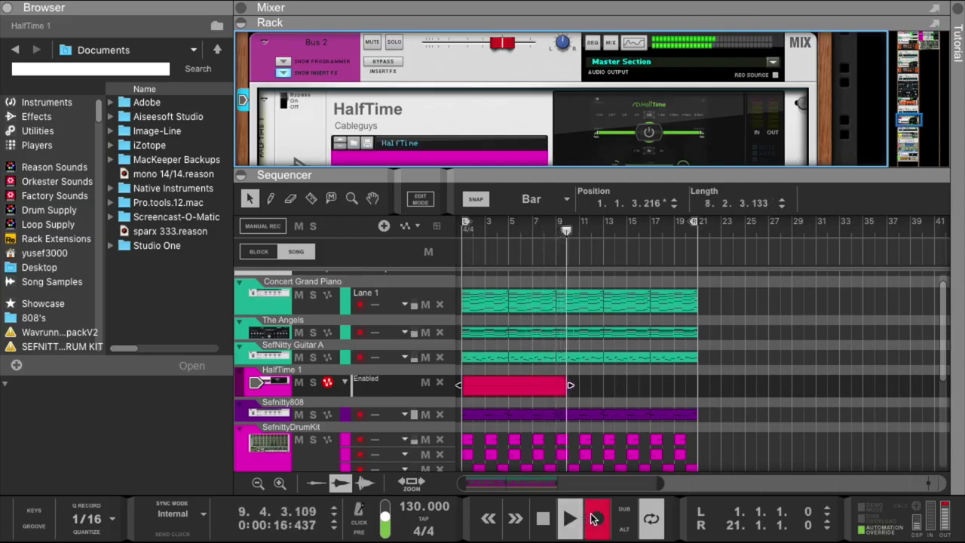
click(594, 519)
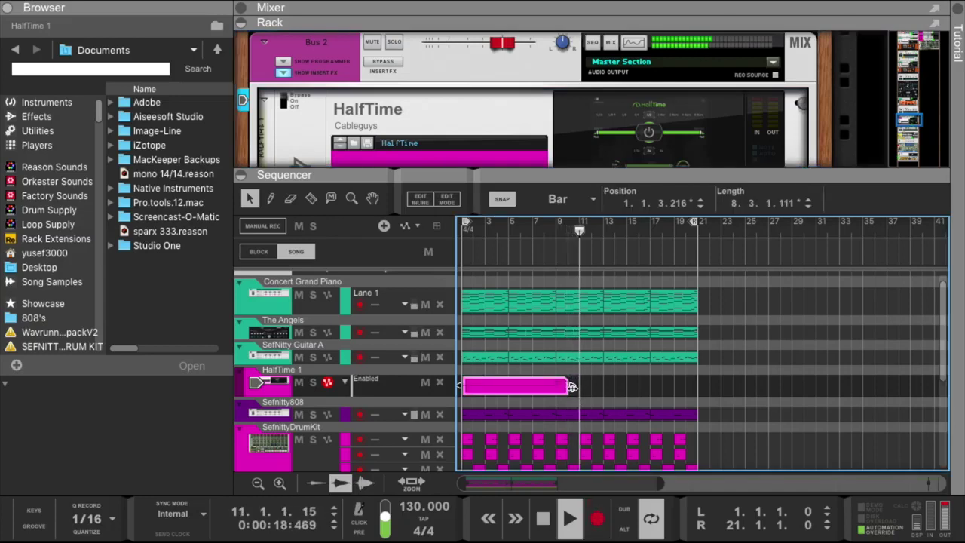
drag(572, 386, 698, 385)
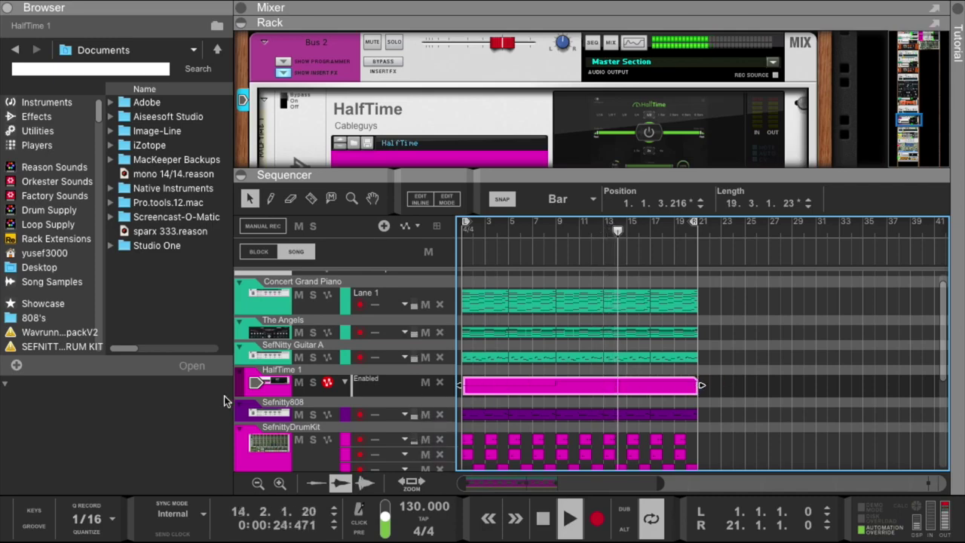
Record HalfTime loop length automation from the song's start, changing the loop to 1/2 in bar 7, and replay from the beginning.
click(280, 380)
click(632, 110)
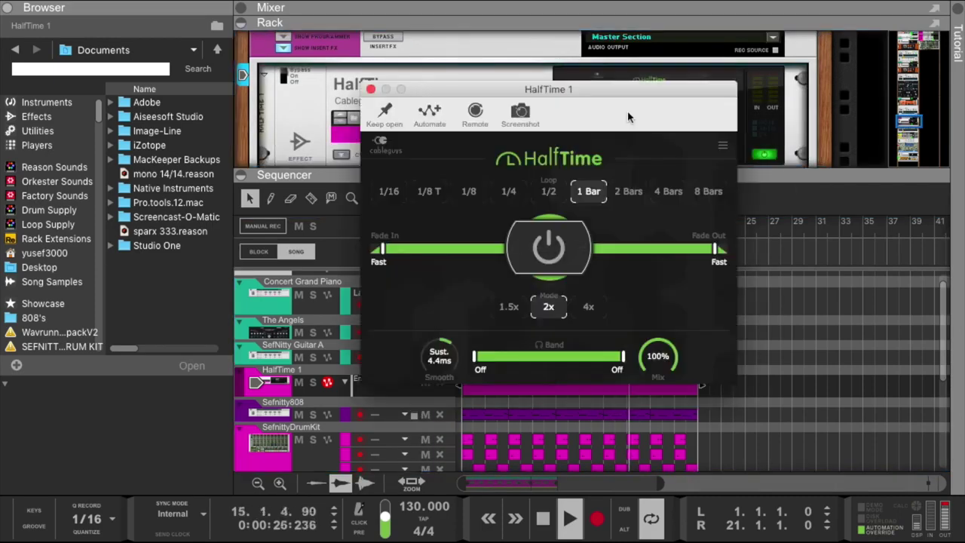
click(426, 111)
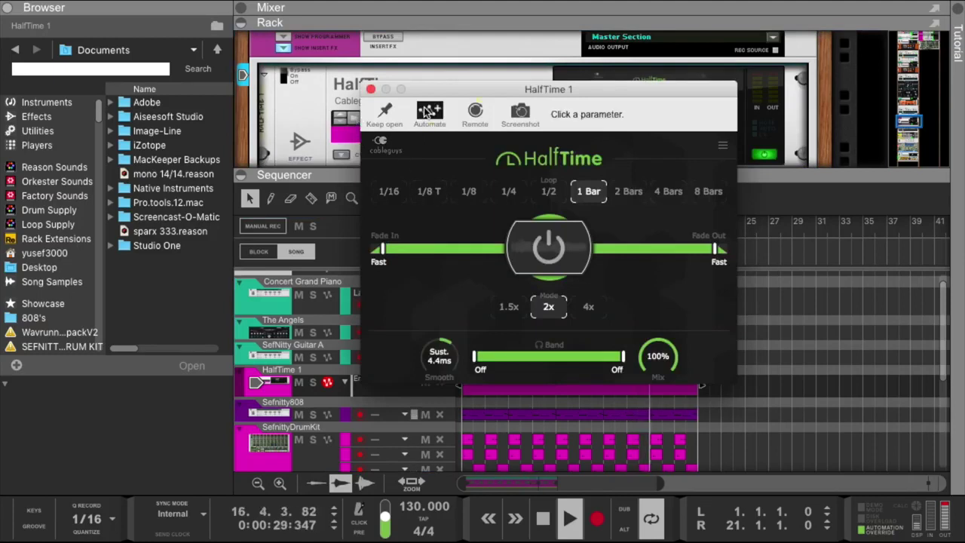
double_click(553, 515)
click(597, 518)
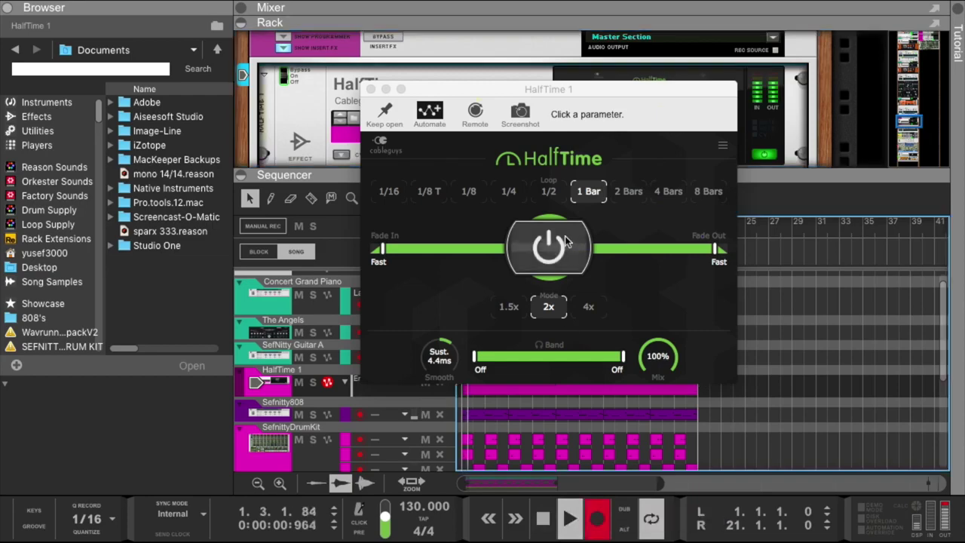
drag(504, 90, 159, 84)
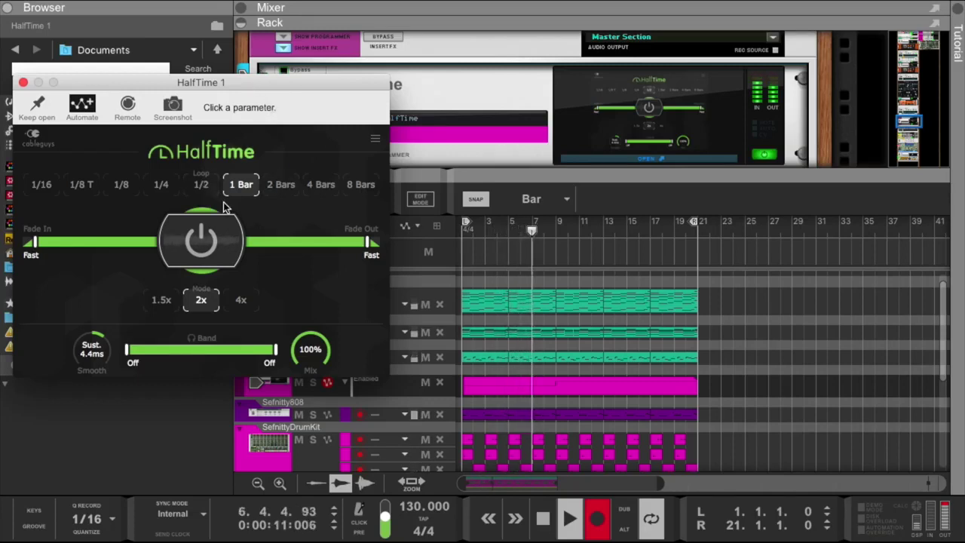
click(201, 184)
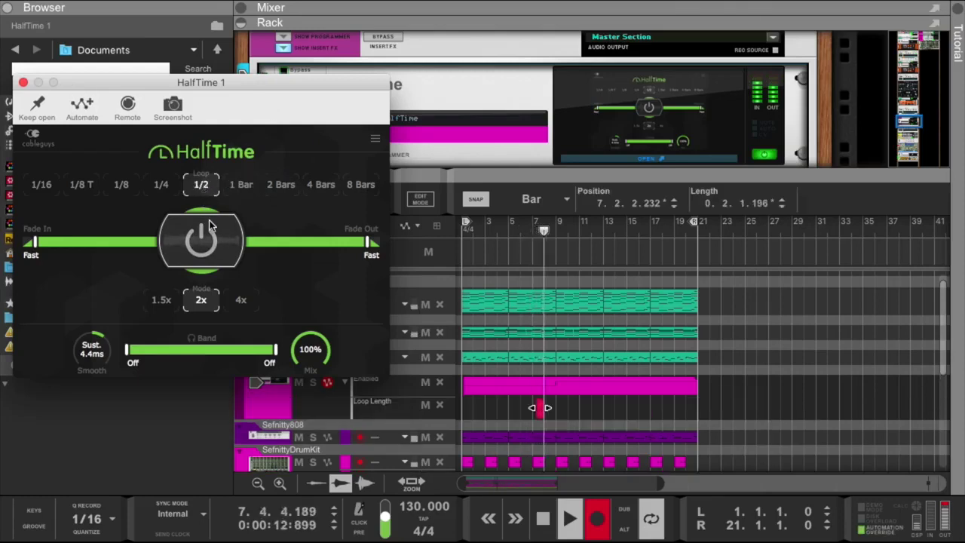
click(544, 518)
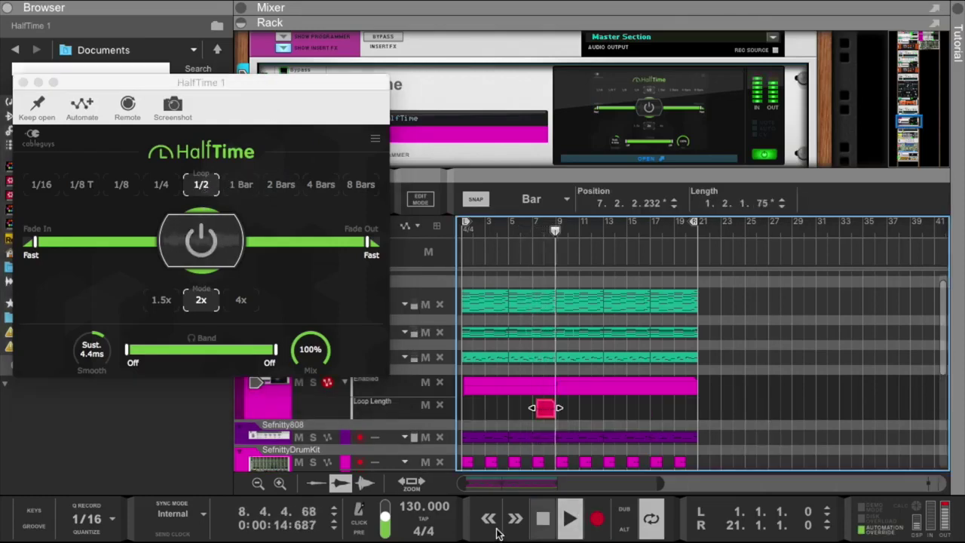
click(544, 519)
click(570, 519)
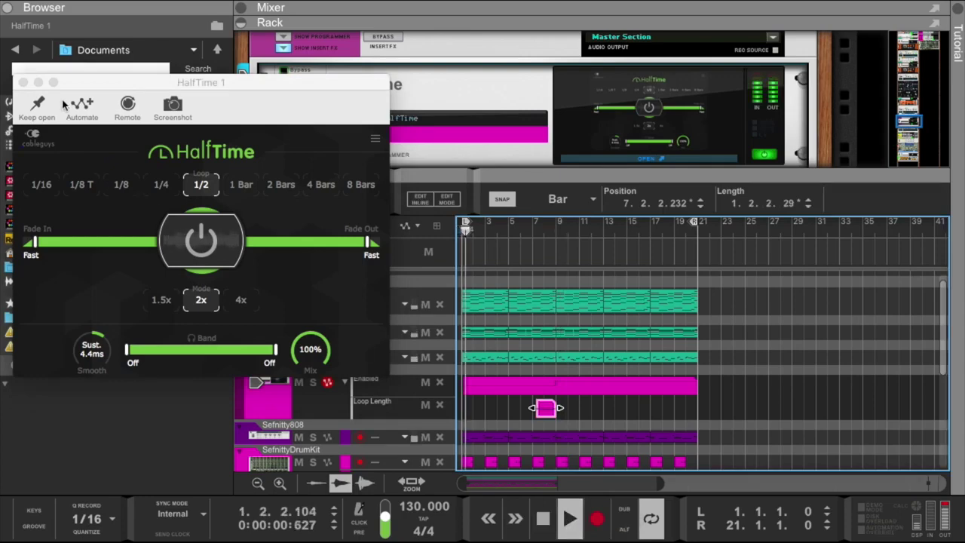
Close the HalfTime window and align the start of the Enabled automation clip with bar 1.
click(23, 83)
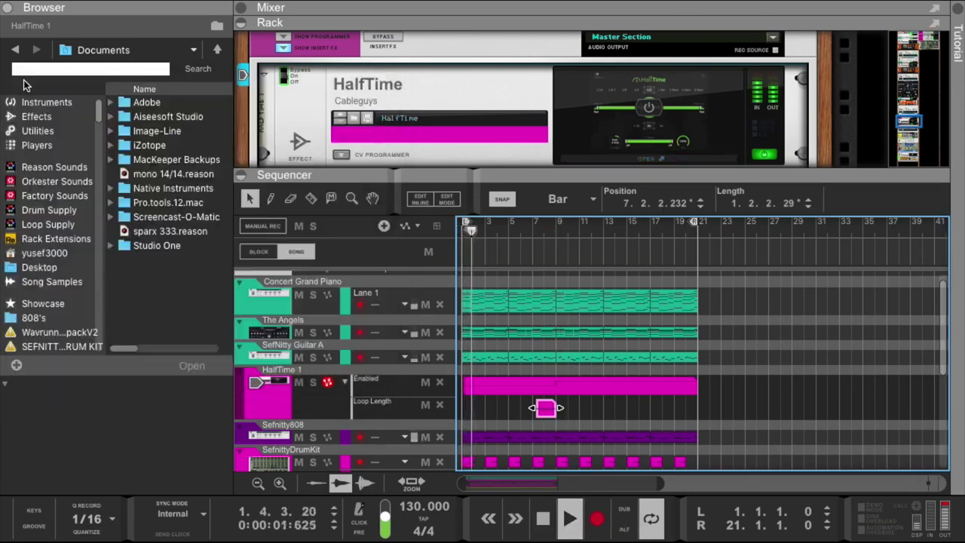
click(465, 386)
drag(465, 387, 476, 386)
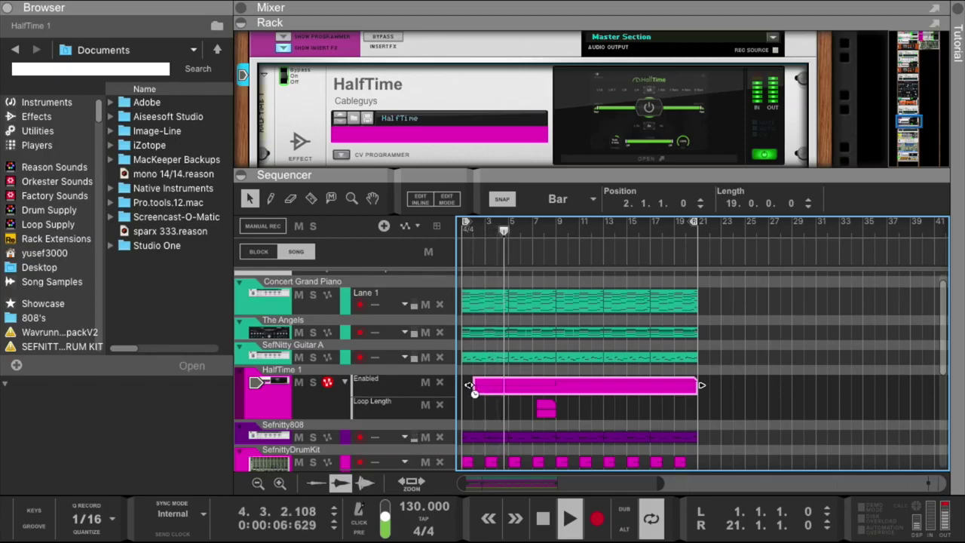
drag(469, 386, 456, 388)
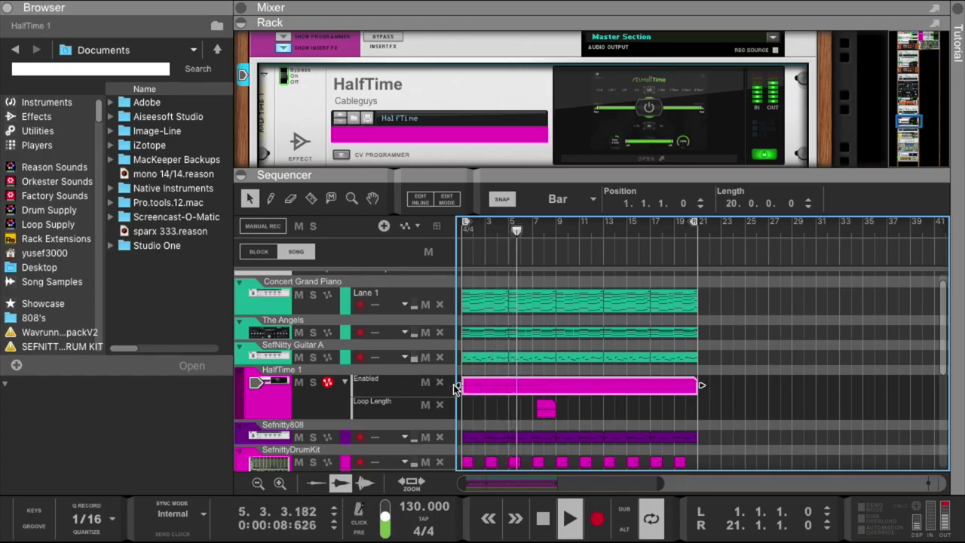
Extend the Enabled automation clip's start back to bar 1, move its first automation point to the clip's beginning, and replay from the song's start.
click(503, 419)
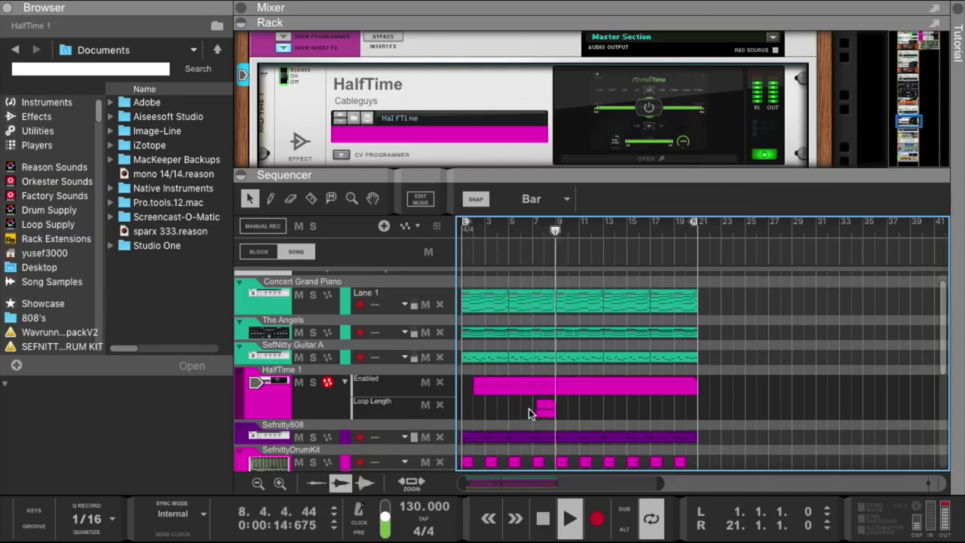
click(560, 385)
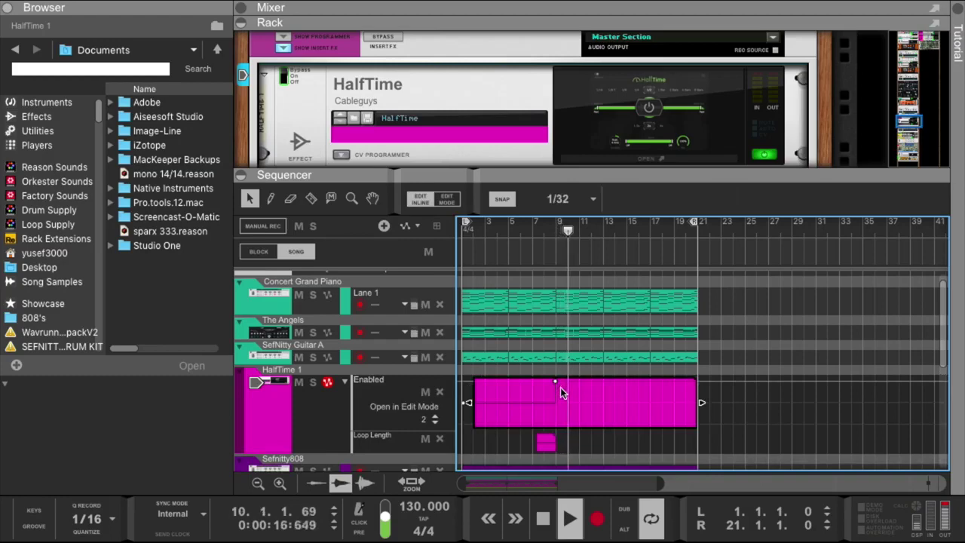
drag(647, 487, 545, 487)
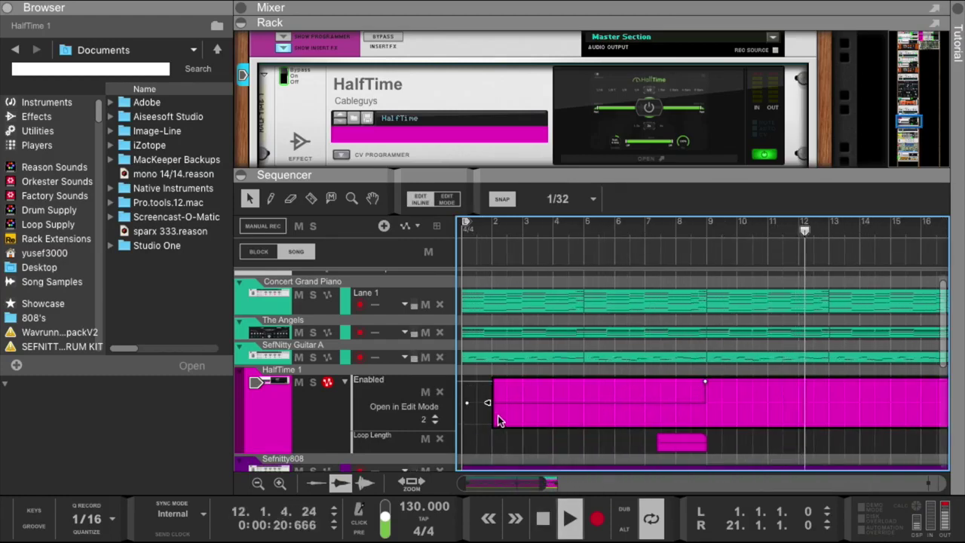
drag(487, 402, 462, 414)
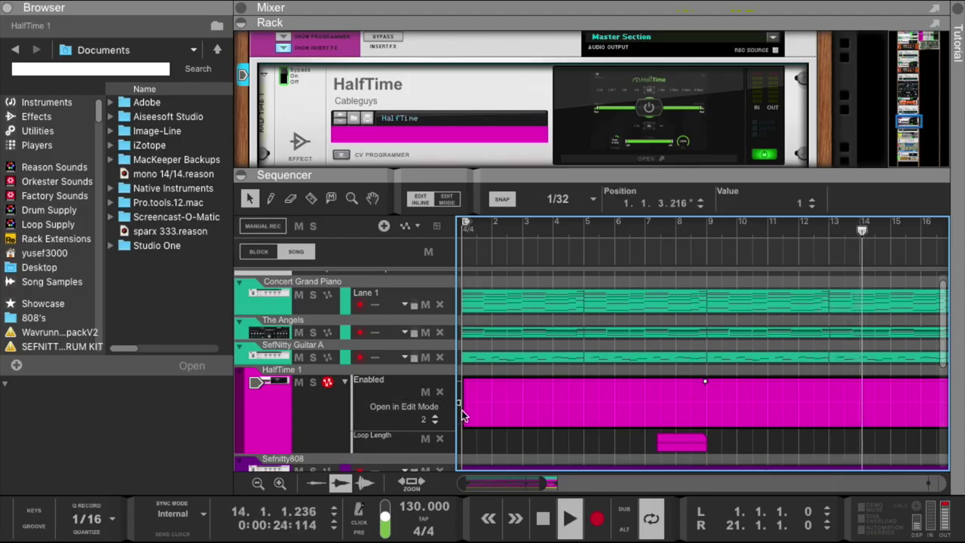
click(554, 402)
drag(553, 406, 462, 407)
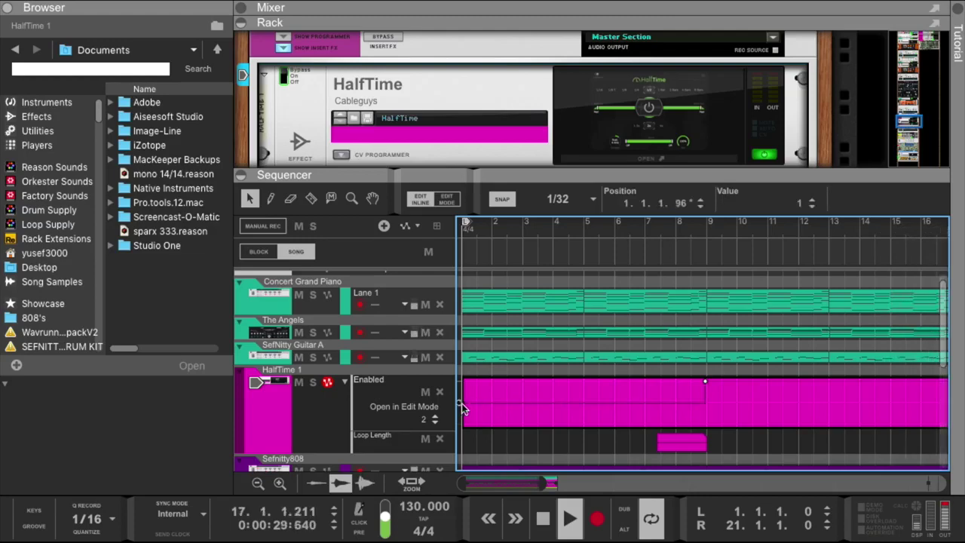
click(544, 520)
click(569, 518)
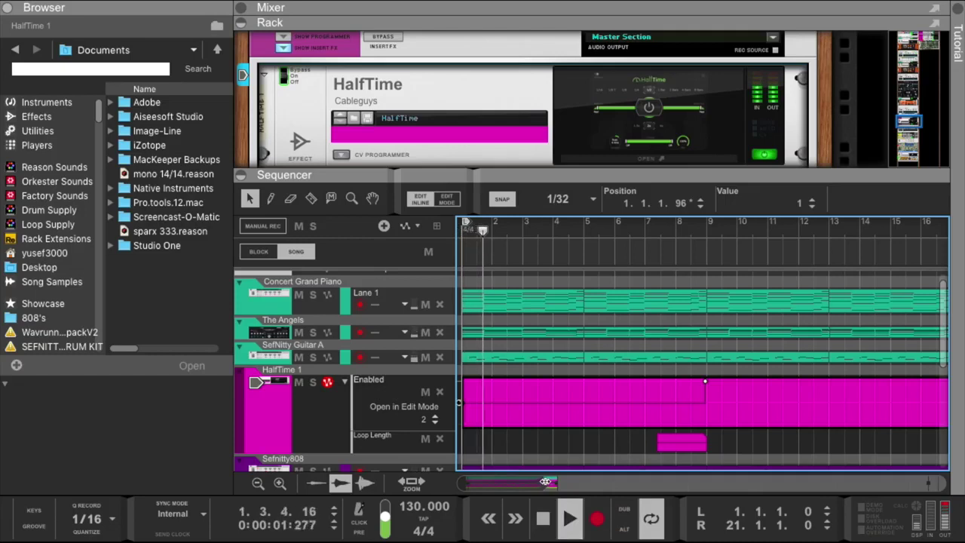
Move the Enabled automation point near bar 9 exactly onto position 9.1.1.0 and play back the transition from just before it.
drag(546, 481, 567, 481)
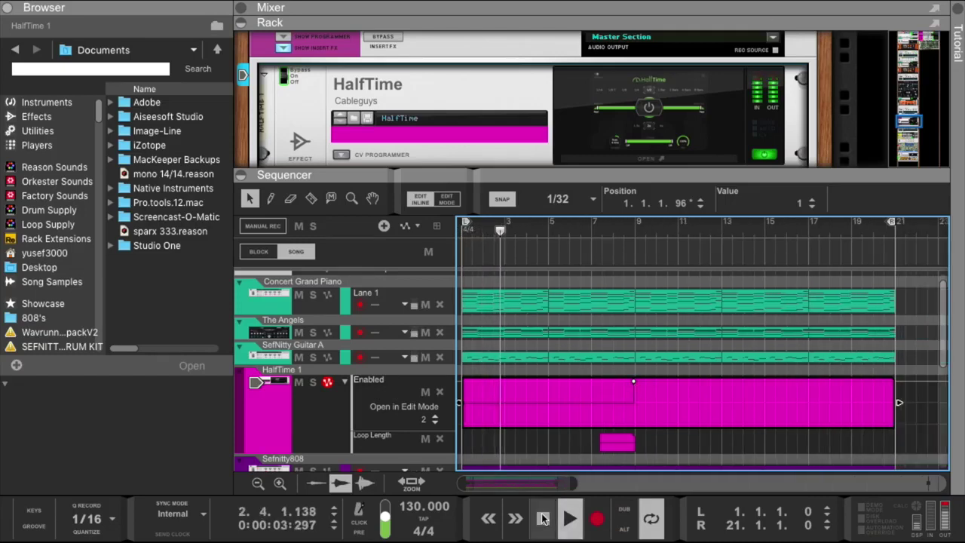
drag(466, 481, 523, 481)
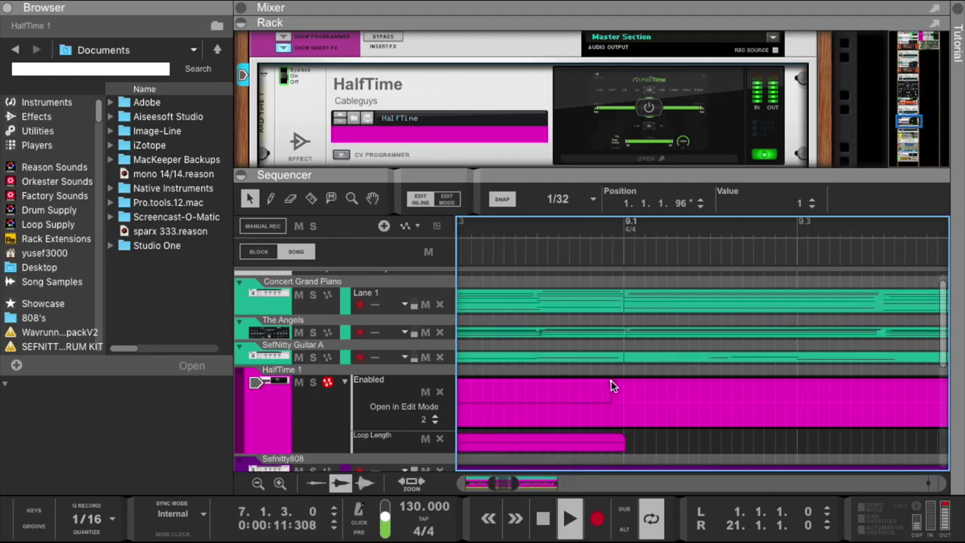
drag(610, 385, 623, 386)
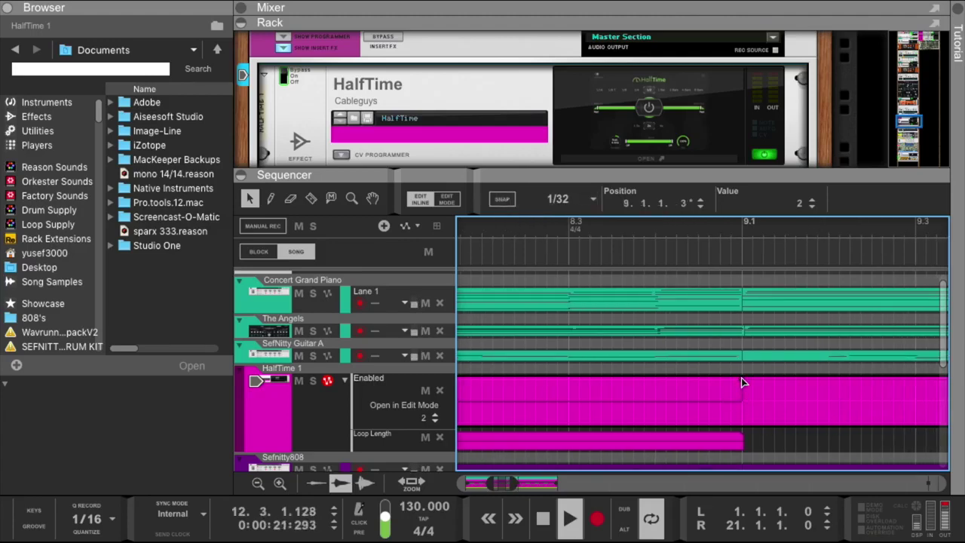
click(640, 230)
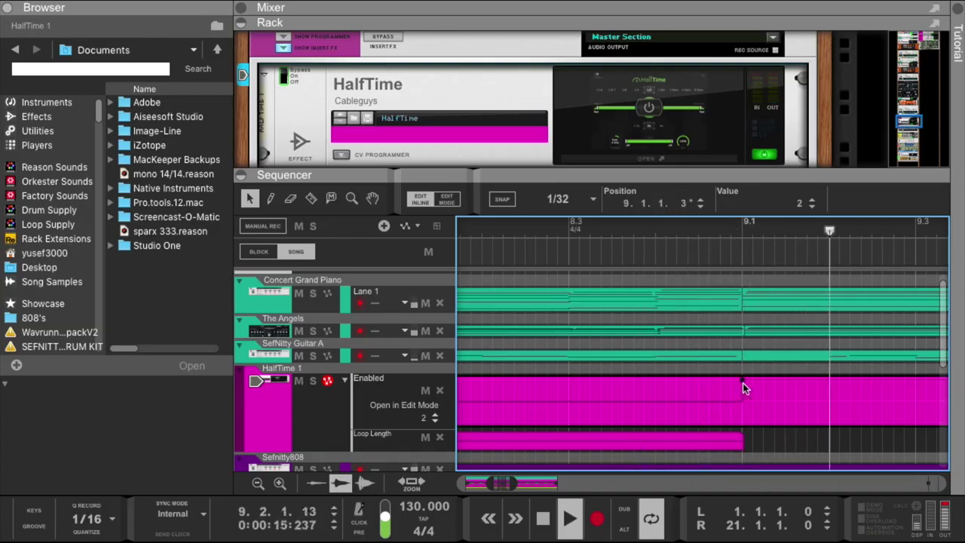
drag(741, 379, 741, 380)
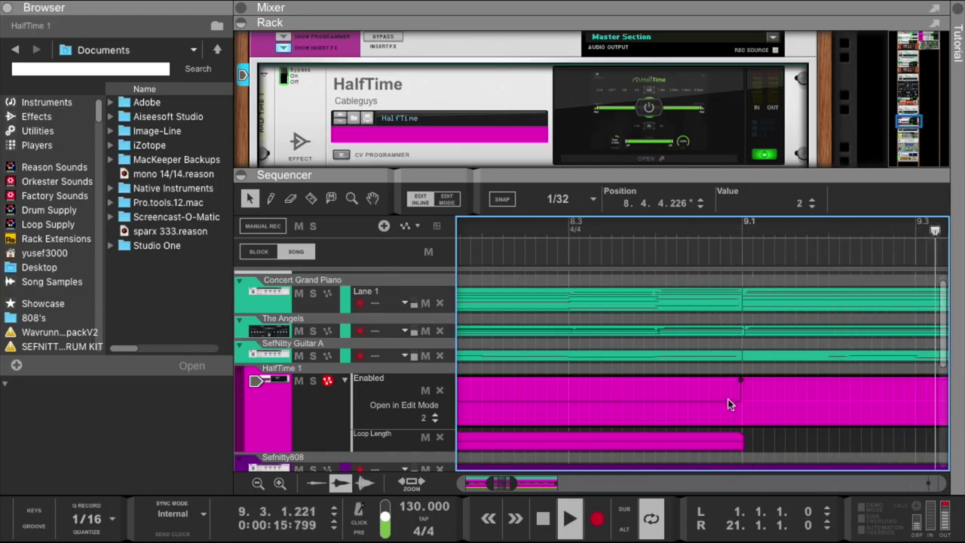
drag(496, 484, 523, 480)
scroll(527, 462, left, 5)
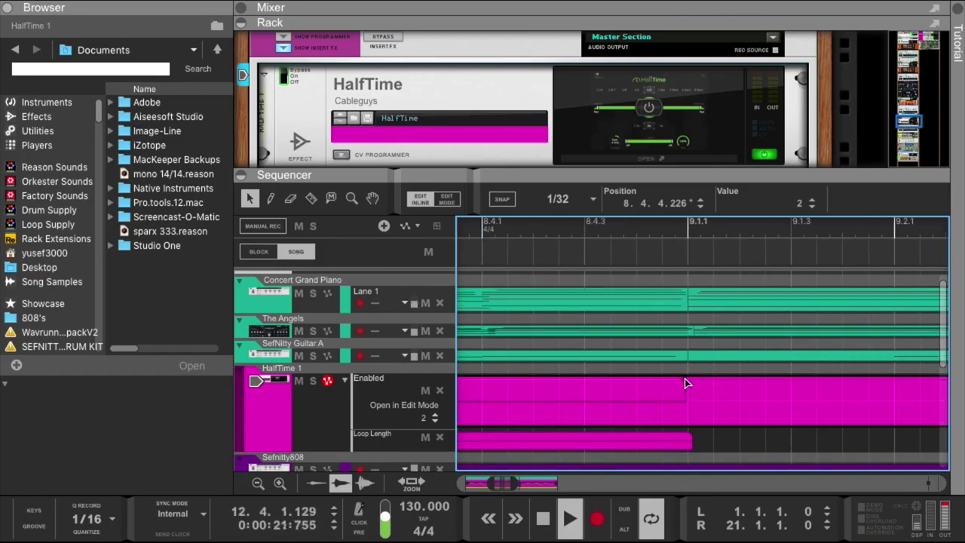
drag(684, 383, 687, 383)
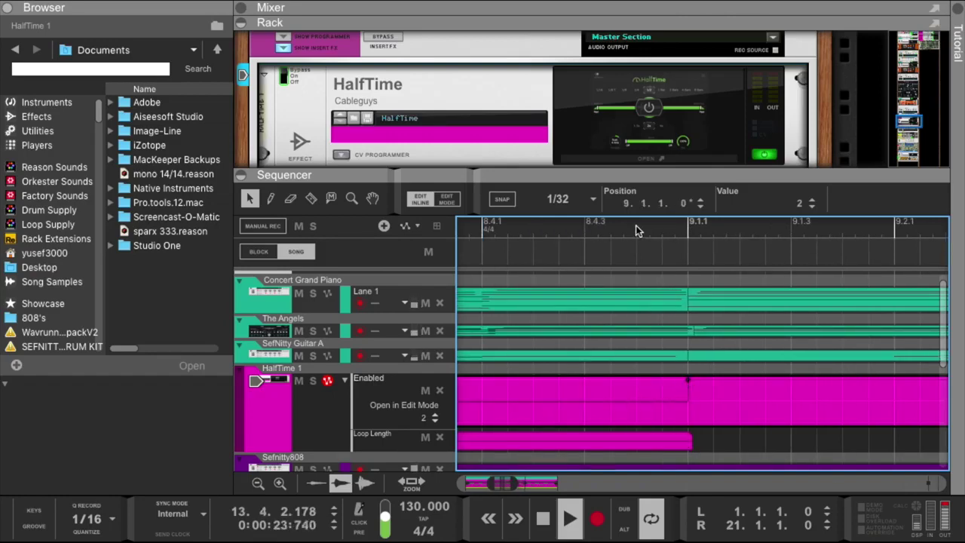
click(597, 229)
click(597, 228)
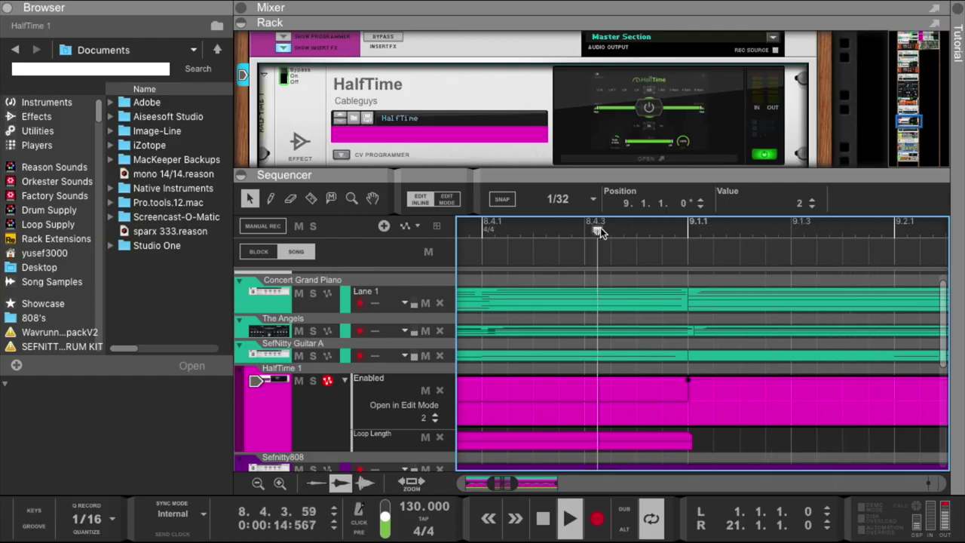
Trim the end of the Loop Length automation clip to bar 9 and play through that transition.
click(685, 445)
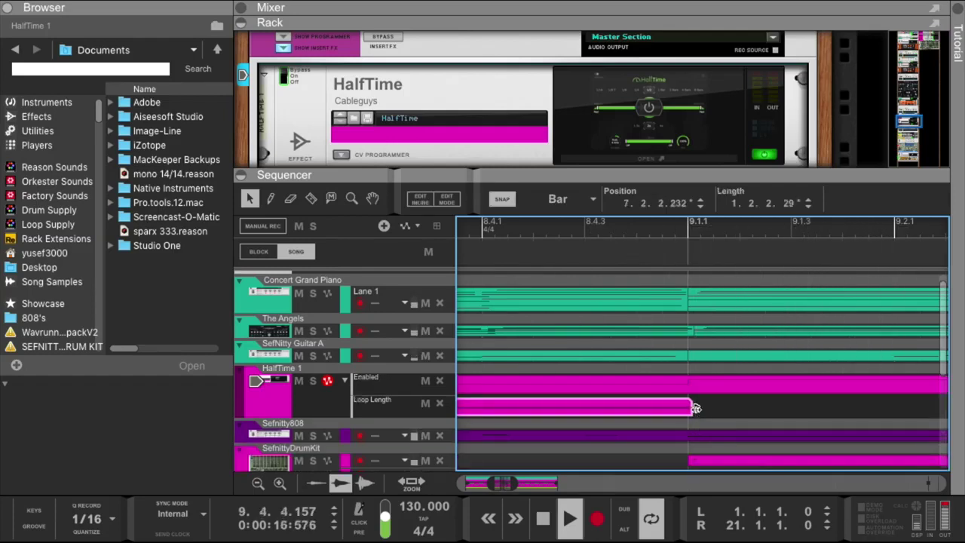
click(564, 229)
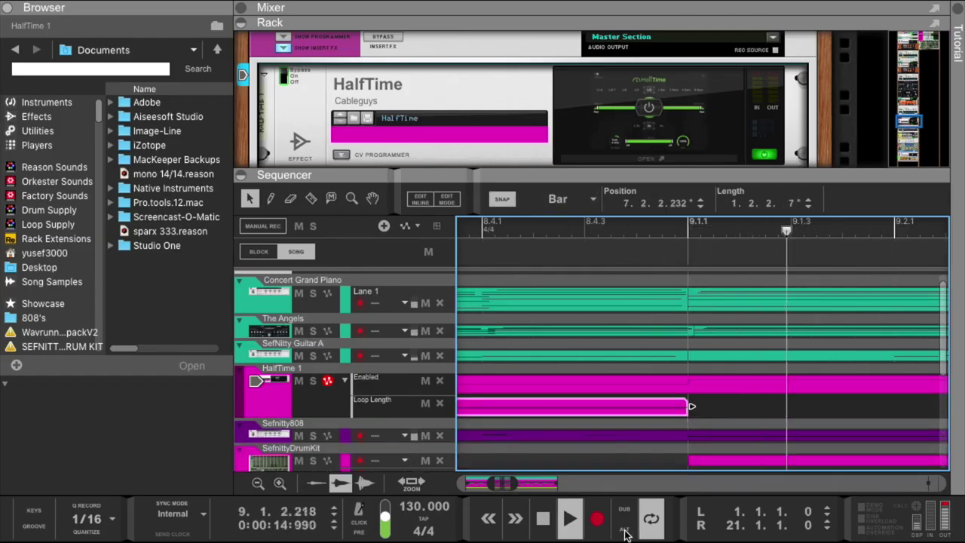
drag(487, 487, 618, 487)
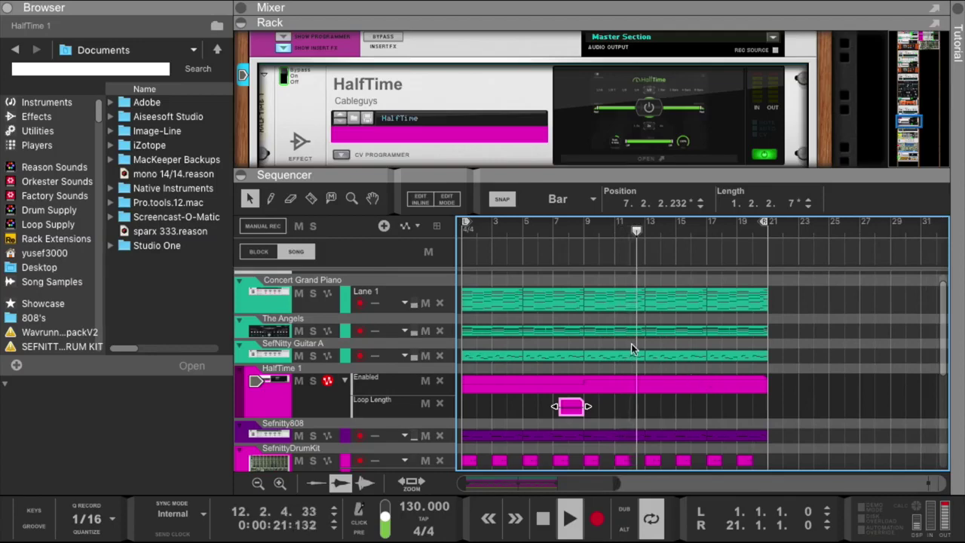
Set the right locator to bar 17 and display the SefnittyDrumKit Redrum device in the rack.
drag(764, 225, 707, 239)
scroll(763, 376, down, 3)
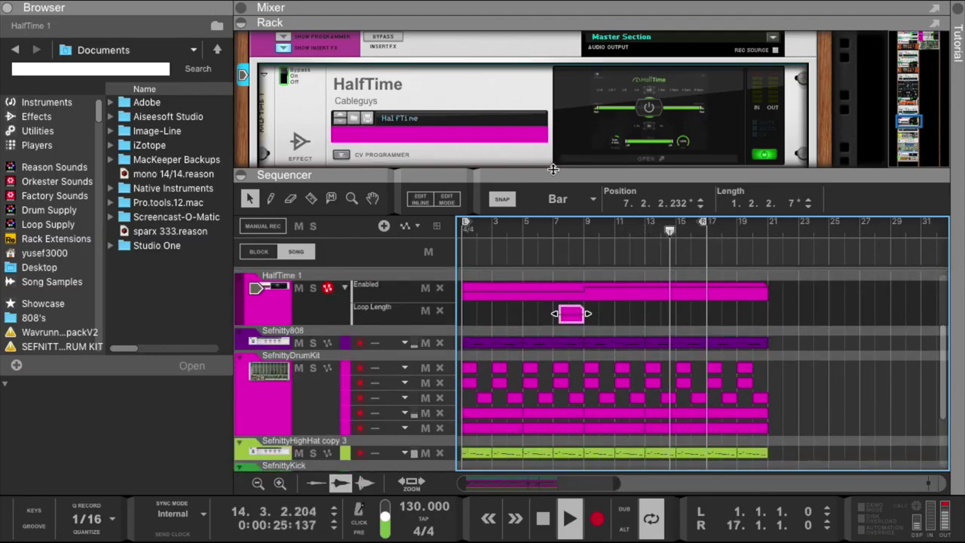
key(F6)
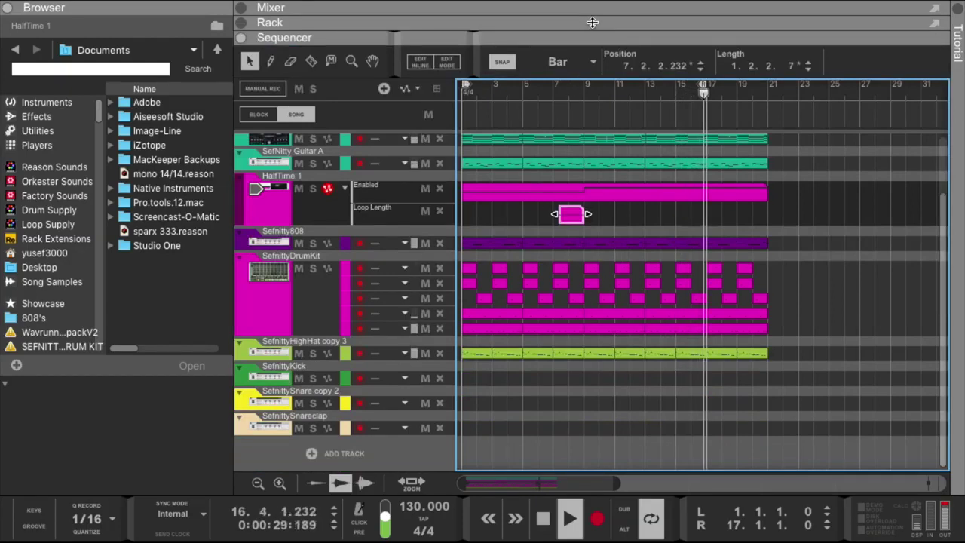
click(269, 282)
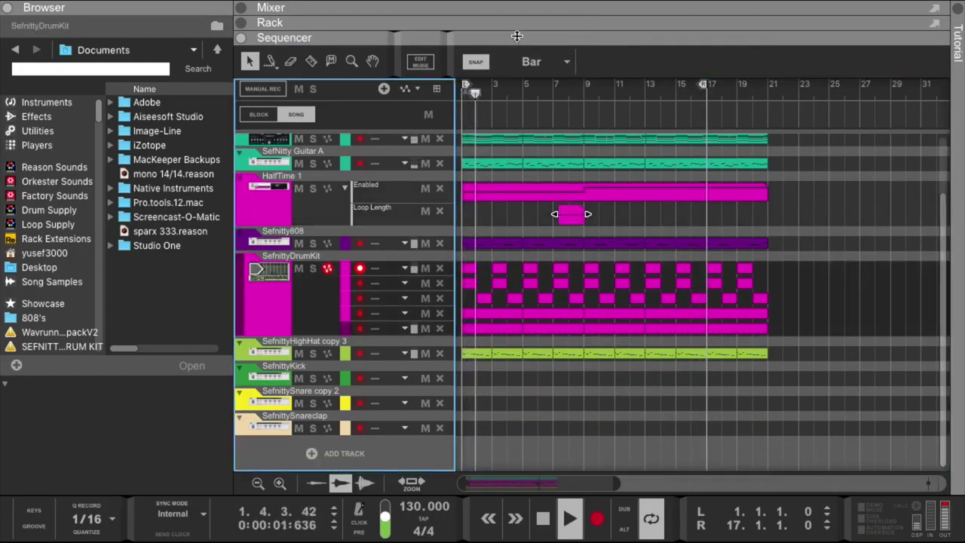
key(F6)
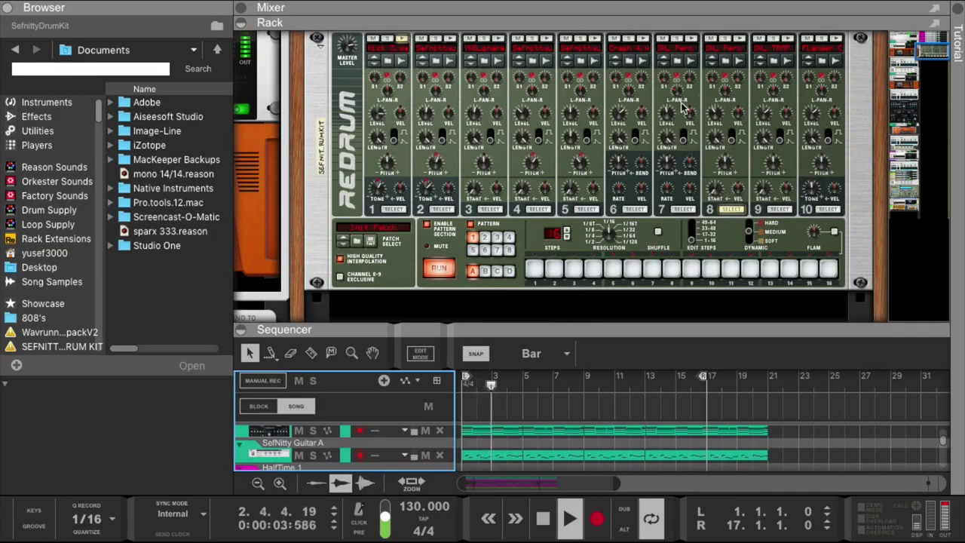
Select Redrum's drum channel 10 for pattern editing and set its level to 58.
click(720, 113)
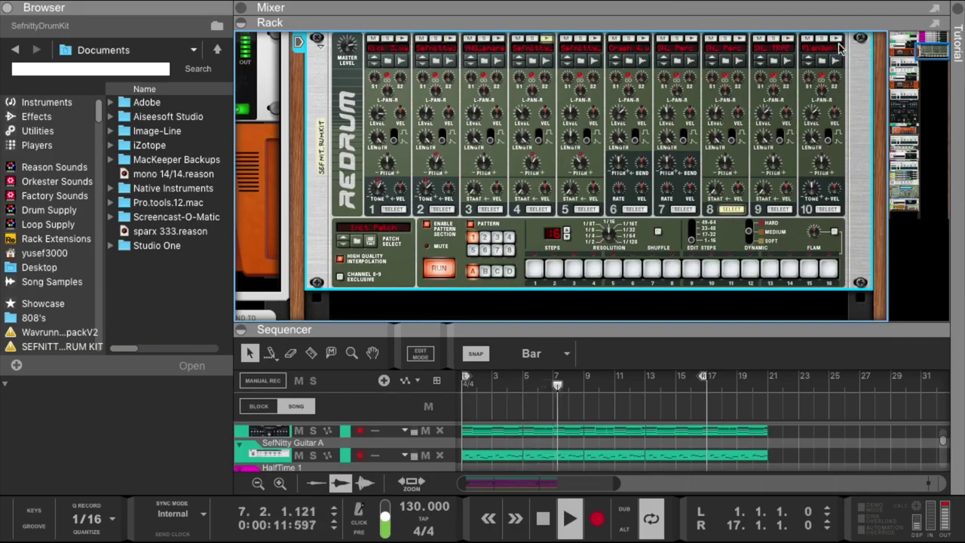
click(823, 210)
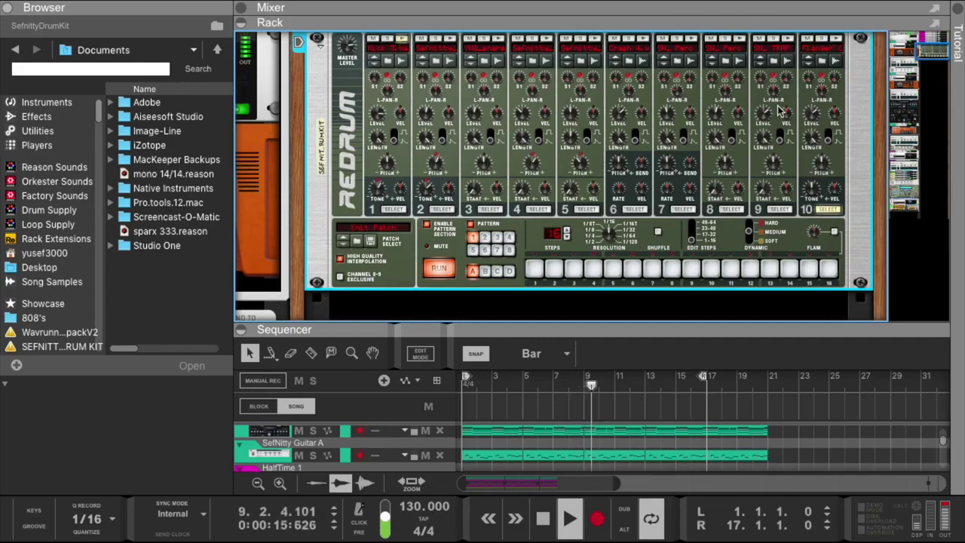
drag(809, 119, 809, 133)
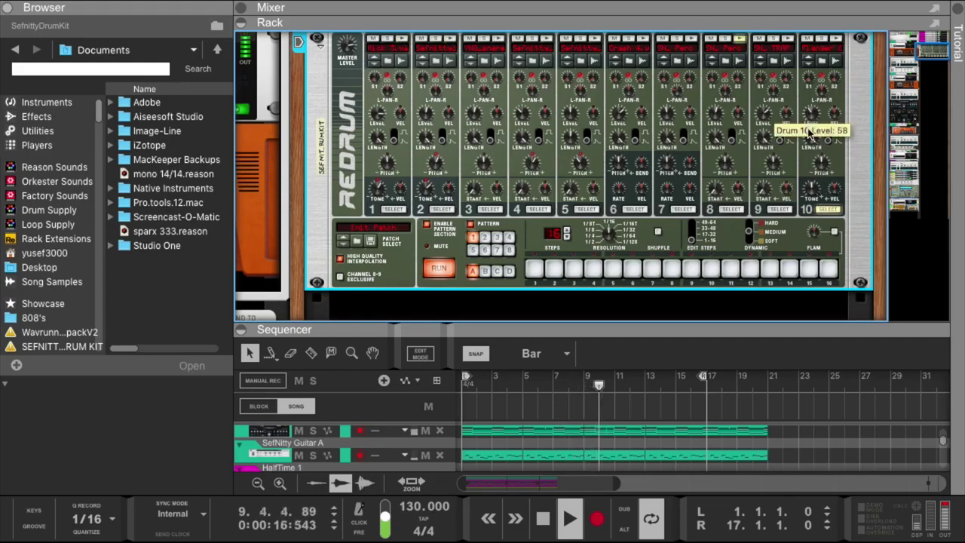
Program a drum 10 hit on step 1 of the Redrum pattern and copy the pattern to the SefnittyDrumKit track.
right_click(533, 258)
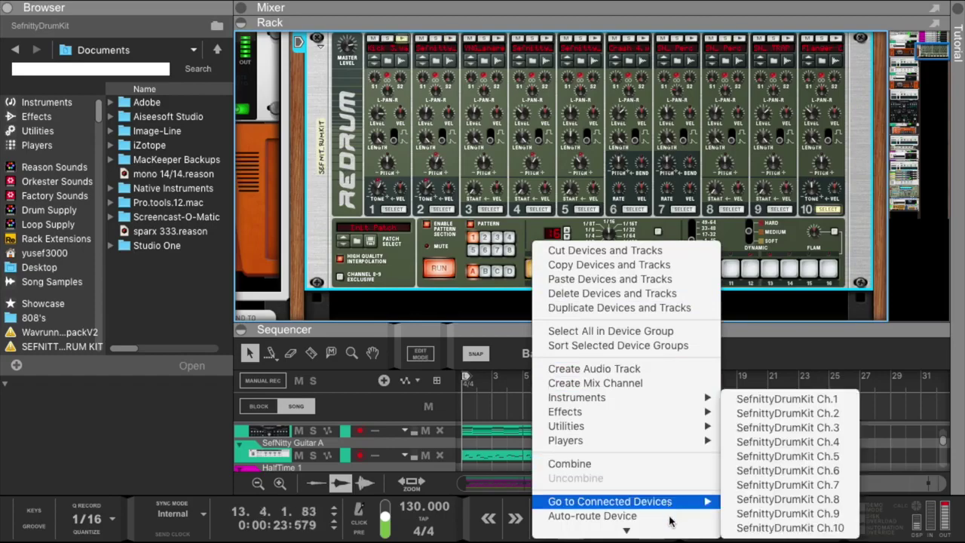
mouse_move(629, 531)
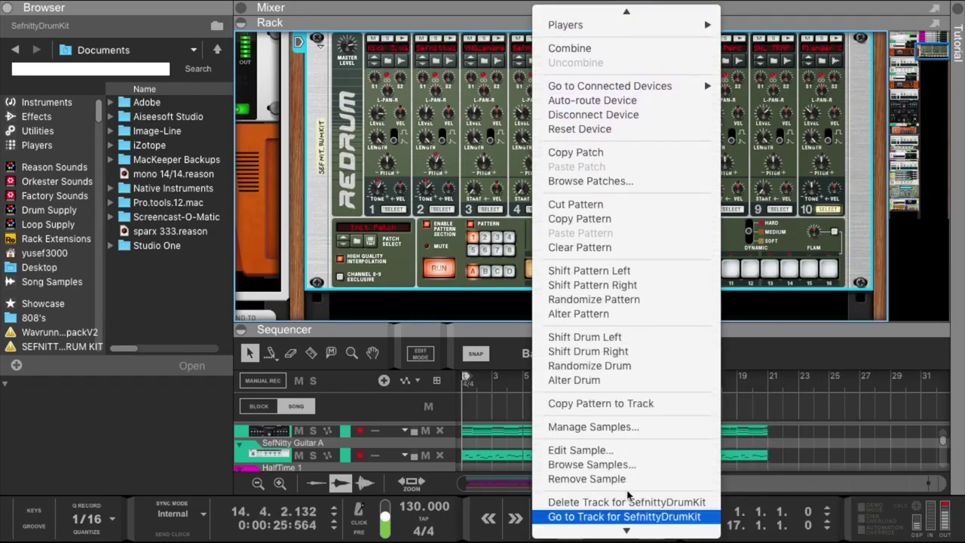
click(621, 401)
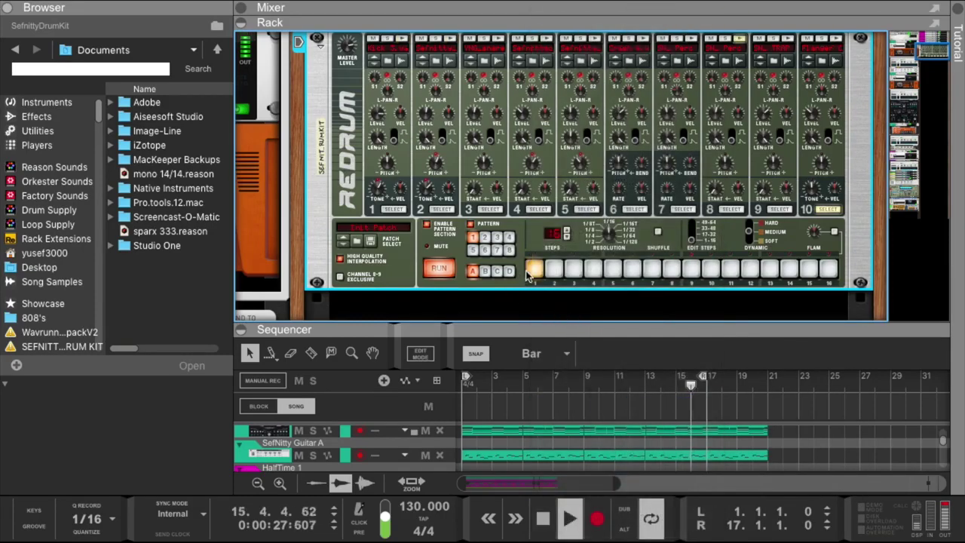
Shorten the copied Redrum pattern clip to one bar at bar 1 and place duplicates at bars 5, 9, 11, 13 and 15.
drag(552, 331, 553, 39)
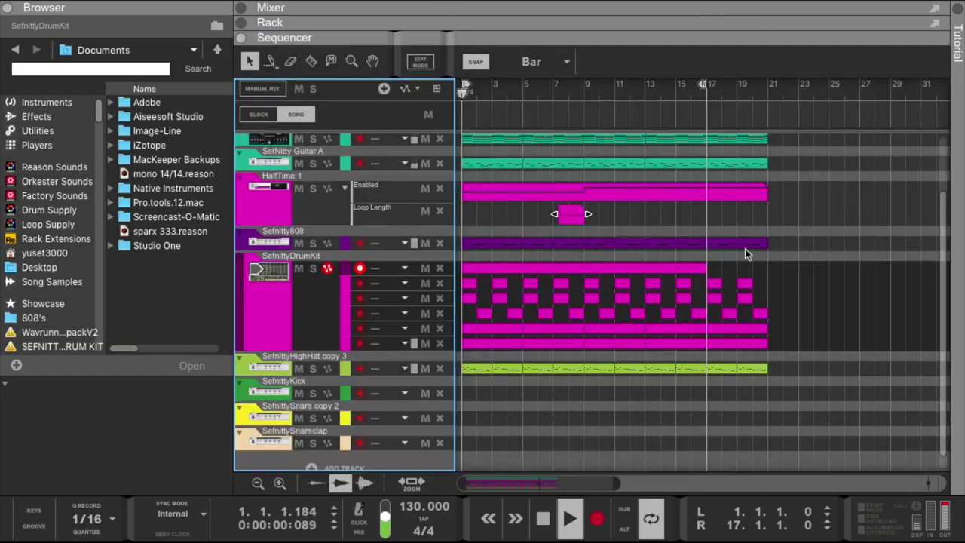
click(661, 271)
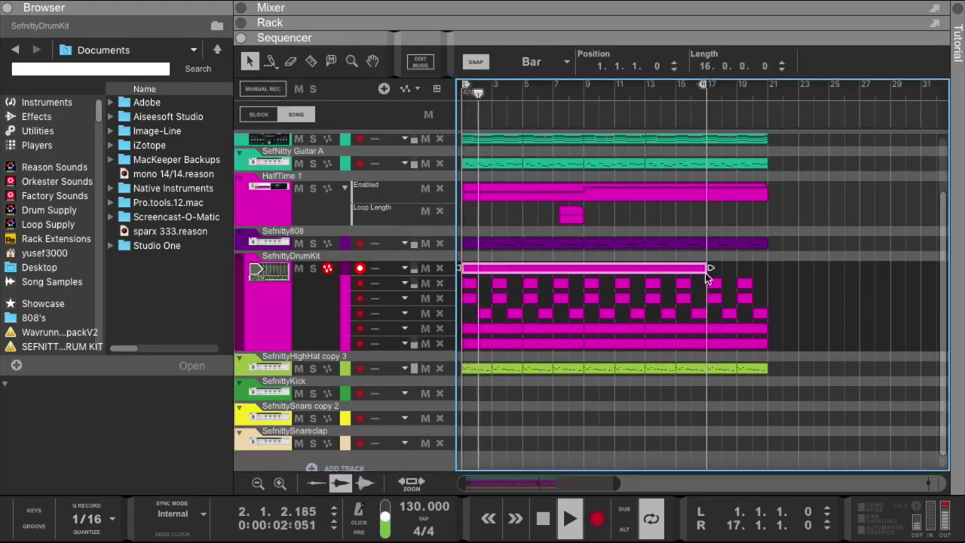
drag(707, 268, 592, 271)
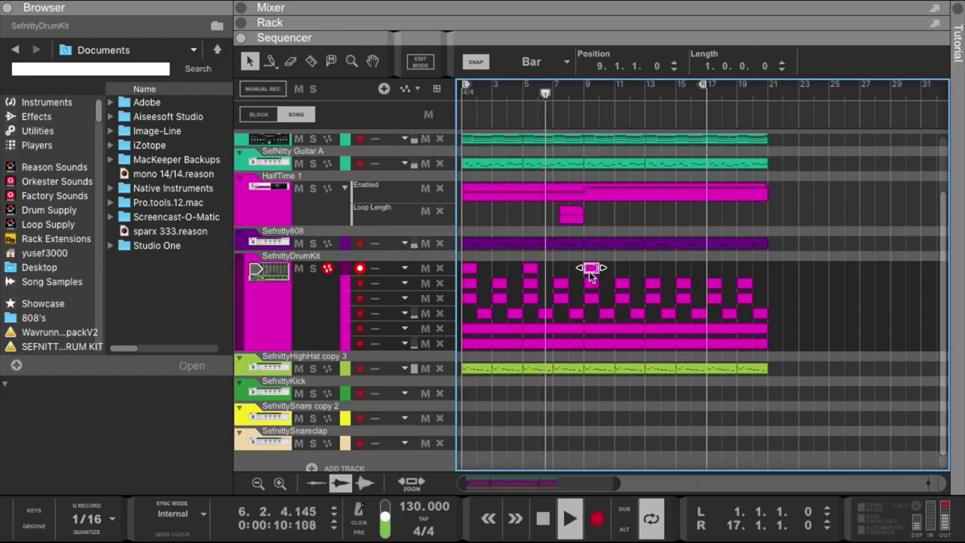
scroll(588, 269, up, 3)
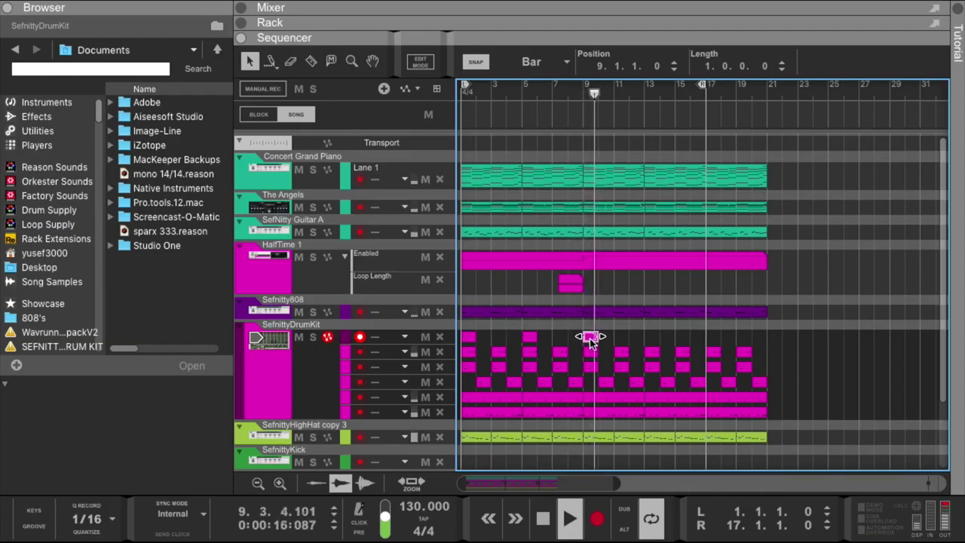
drag(590, 339, 683, 337)
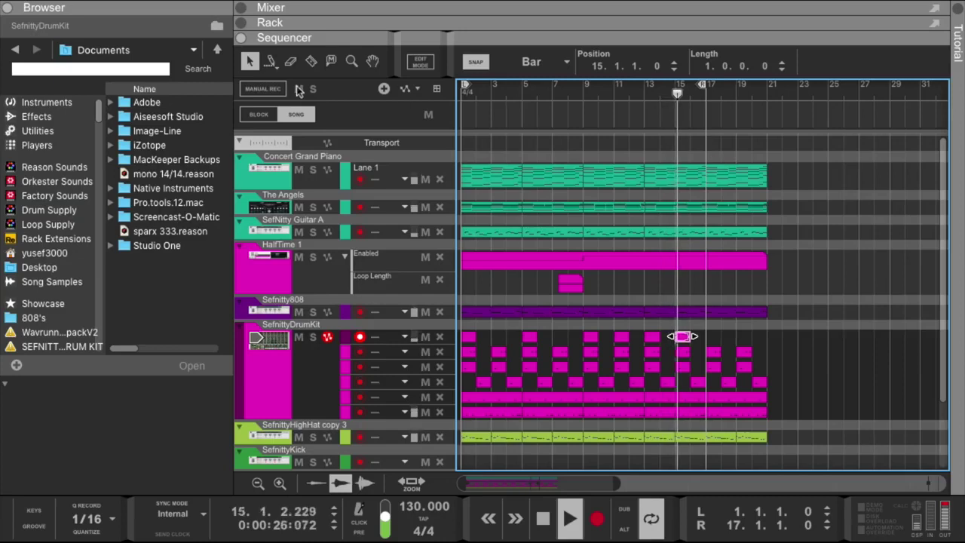
Split the clips on all tracks at bar 17 with the Razor tool and delete everything after that point.
click(311, 61)
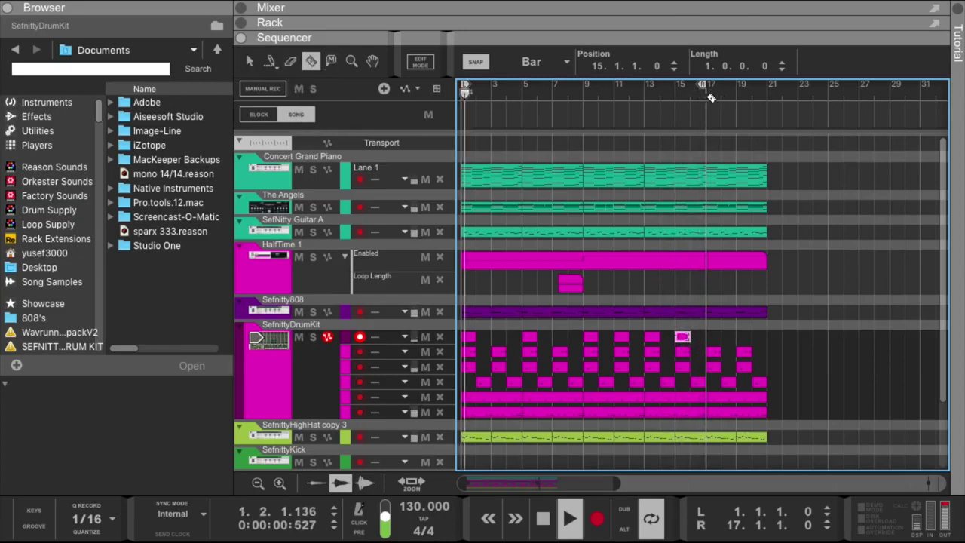
click(251, 63)
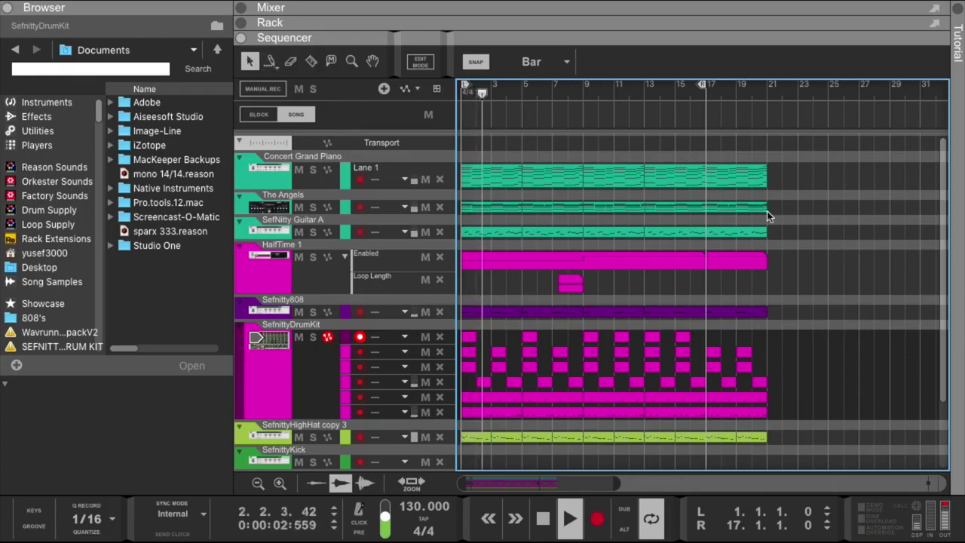
drag(787, 522, 794, 445)
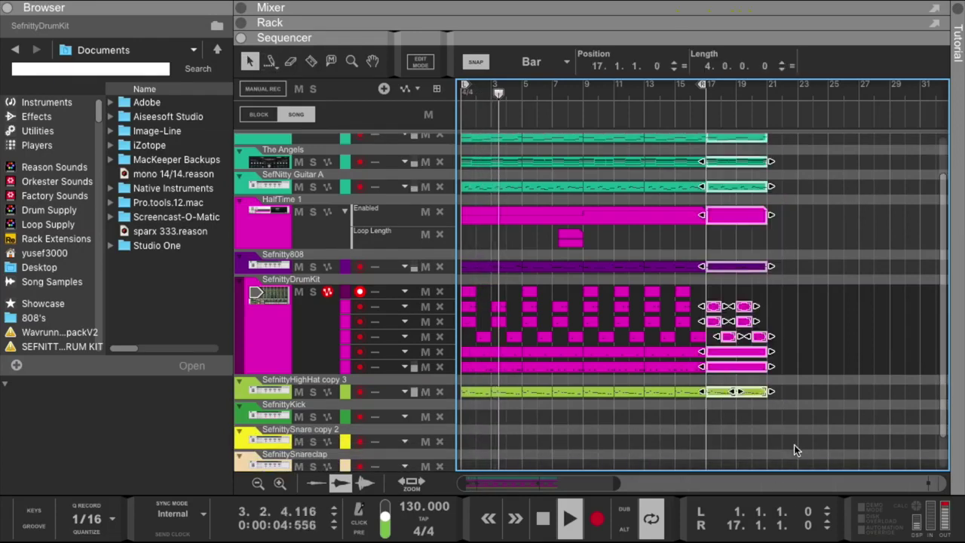
key(Delete)
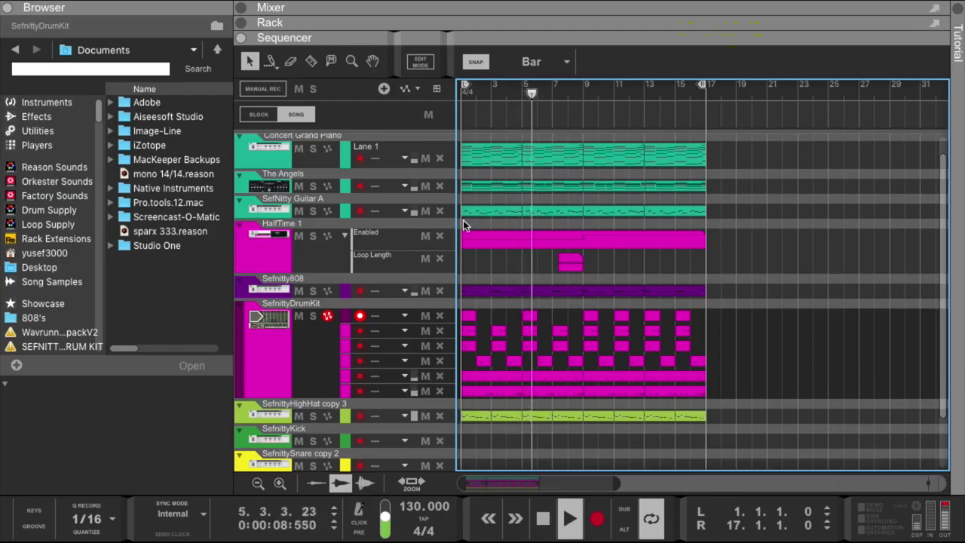
drag(461, 221, 690, 426)
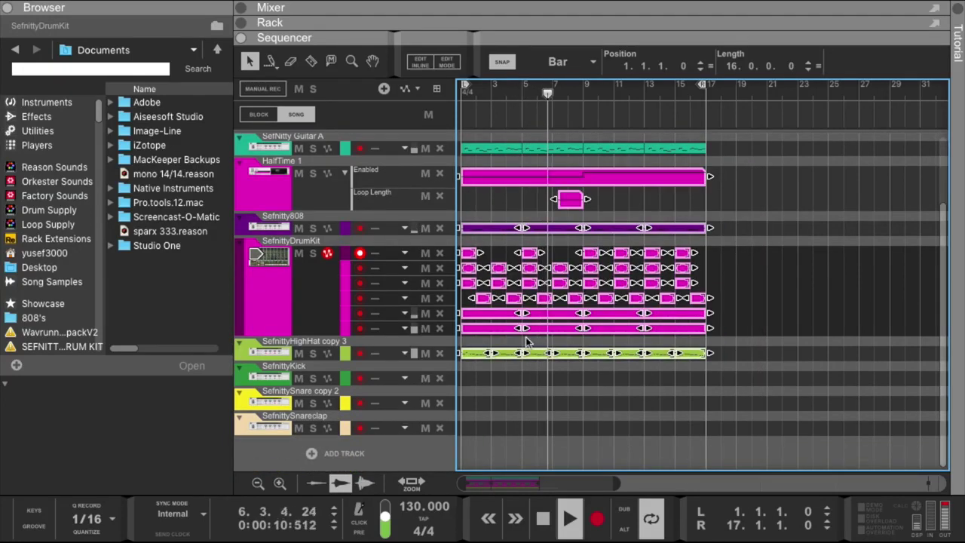
scroll(776, 361, up, 3)
click(795, 293)
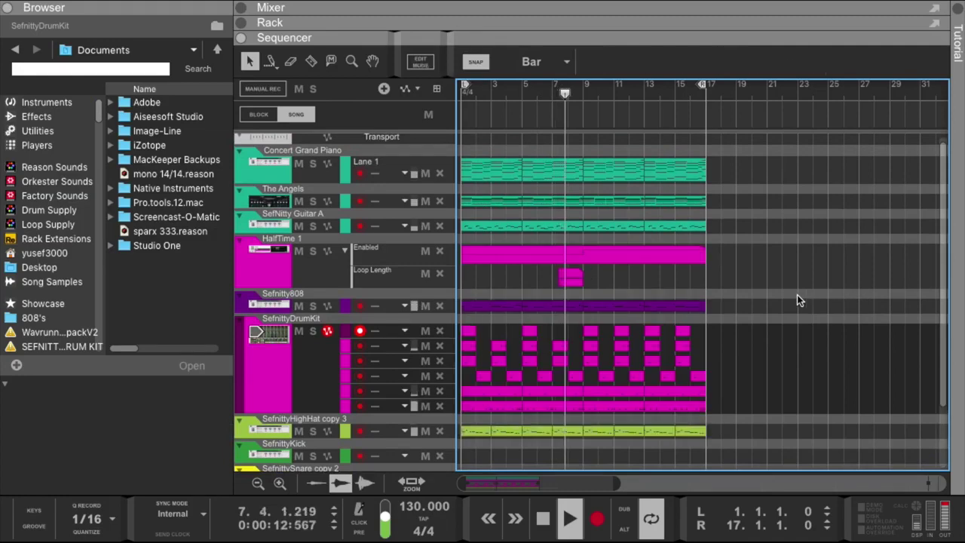
Extend the start of HalfTime 1's Loop Length automation clip to bar 7 for a two-bar length, and stop playback.
click(571, 277)
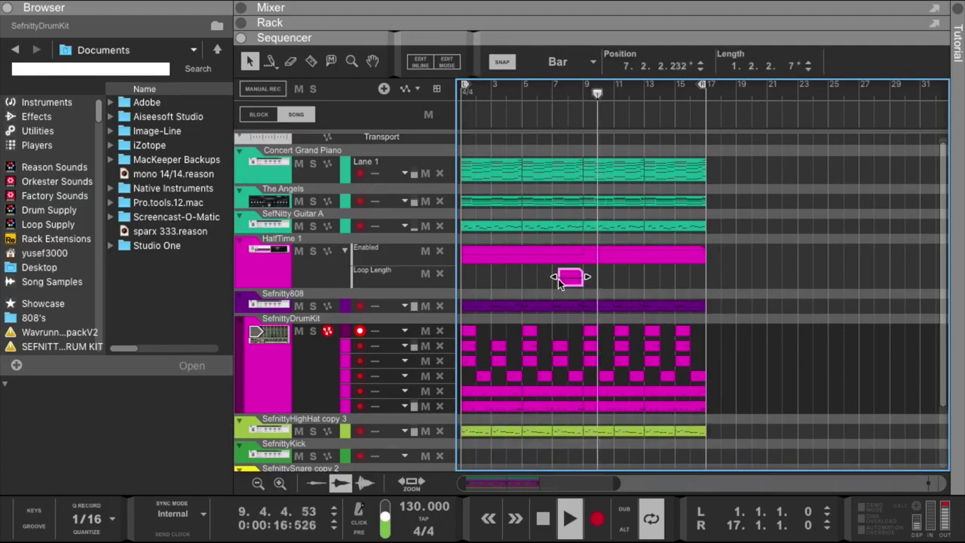
drag(559, 280, 552, 282)
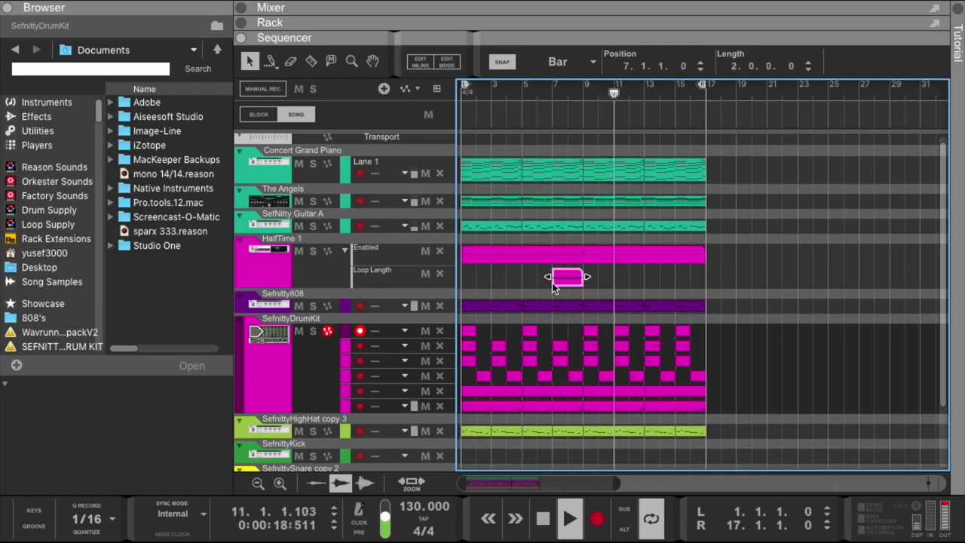
key(space)
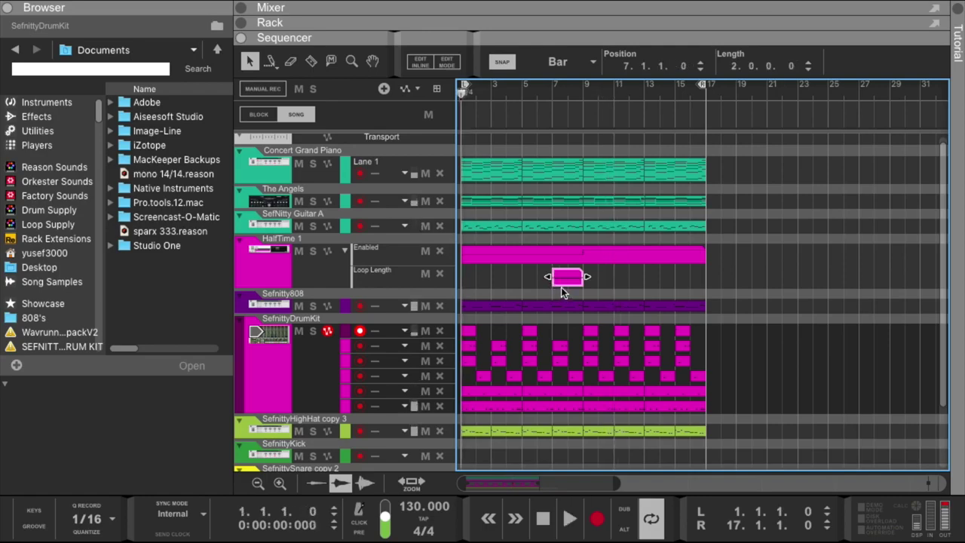
Play the 16-bar section from bar 1 and raise the system volume to listen through the arrangement.
key(space)
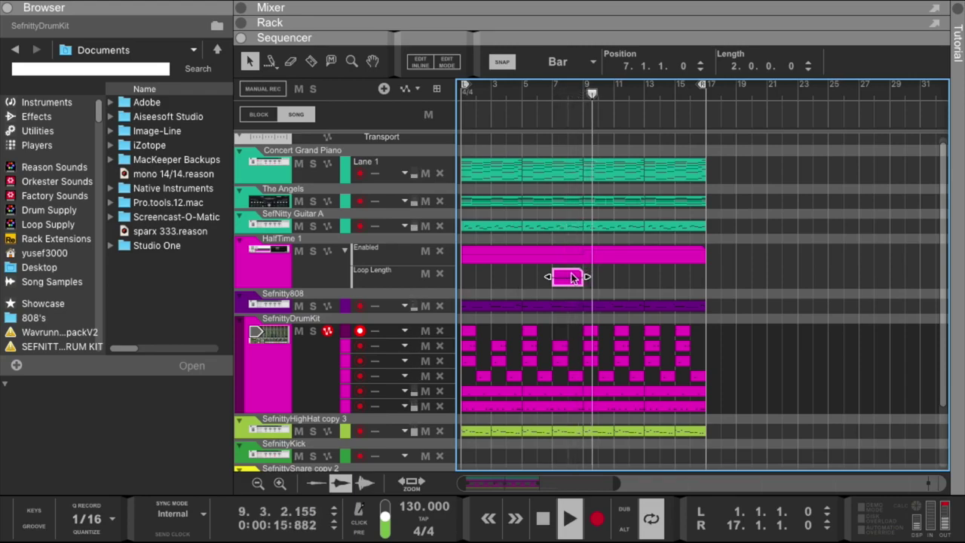
key(XF86AudioRaiseVolume)
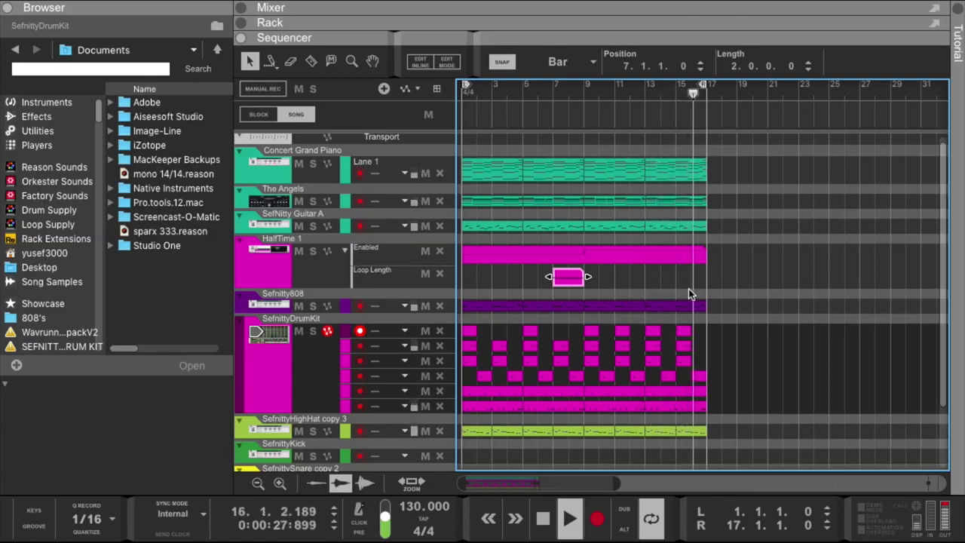
key(XF86AudioRaiseVolume)
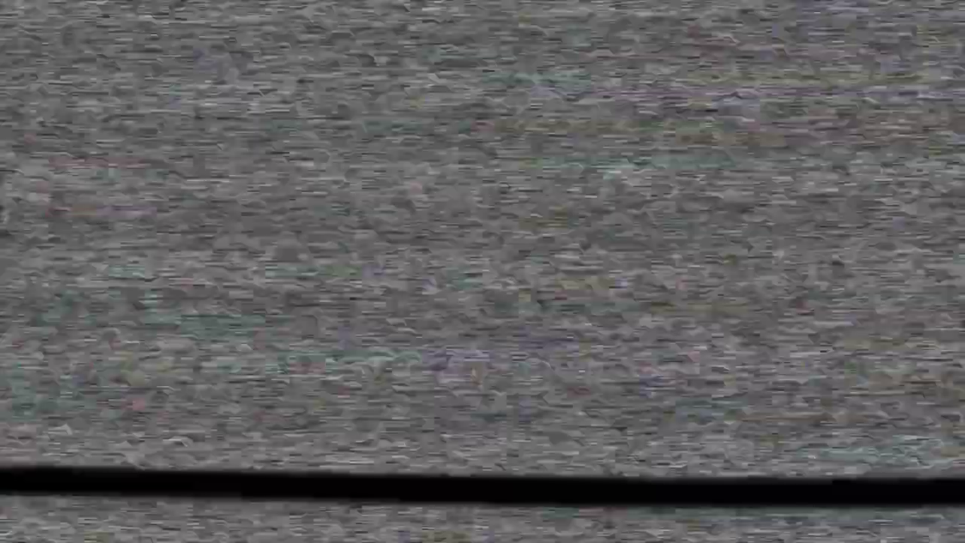